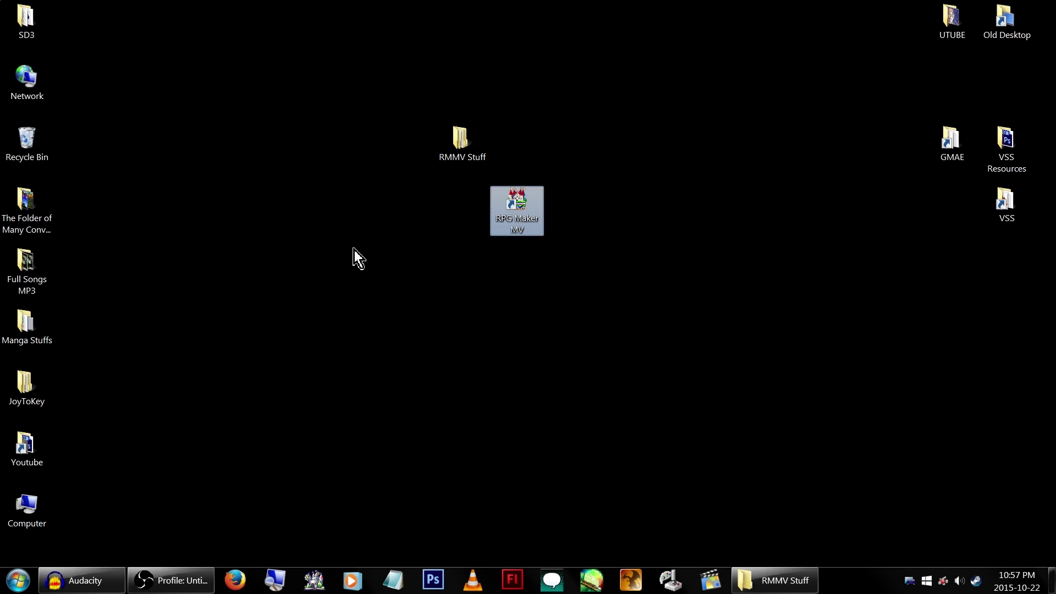
# Step: Launch RPG Maker MV from its desktop shortcut
pyautogui.doubleClick(530, 226)
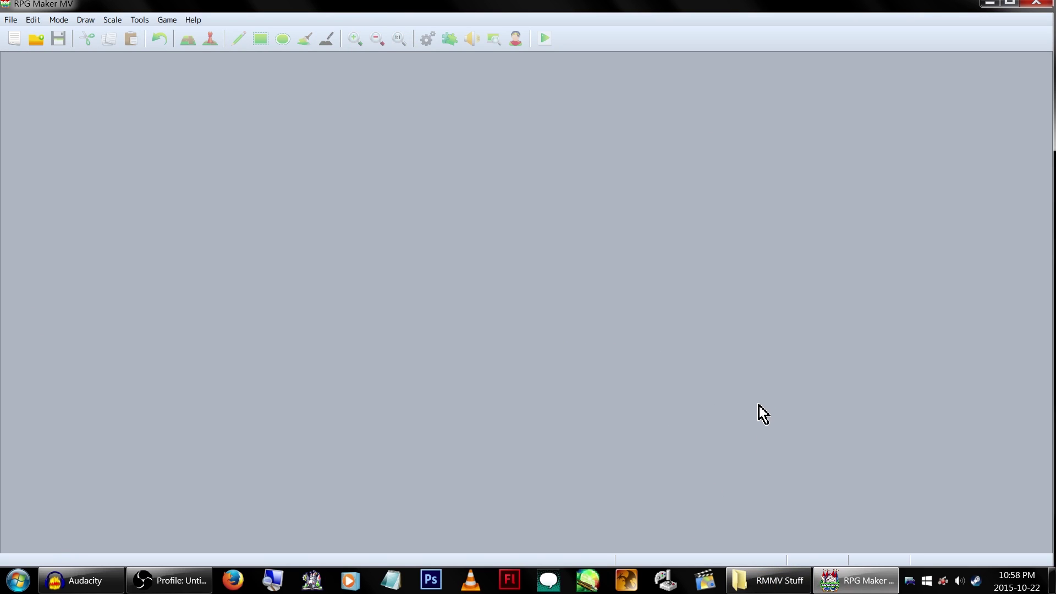
pyautogui.click(780, 581)
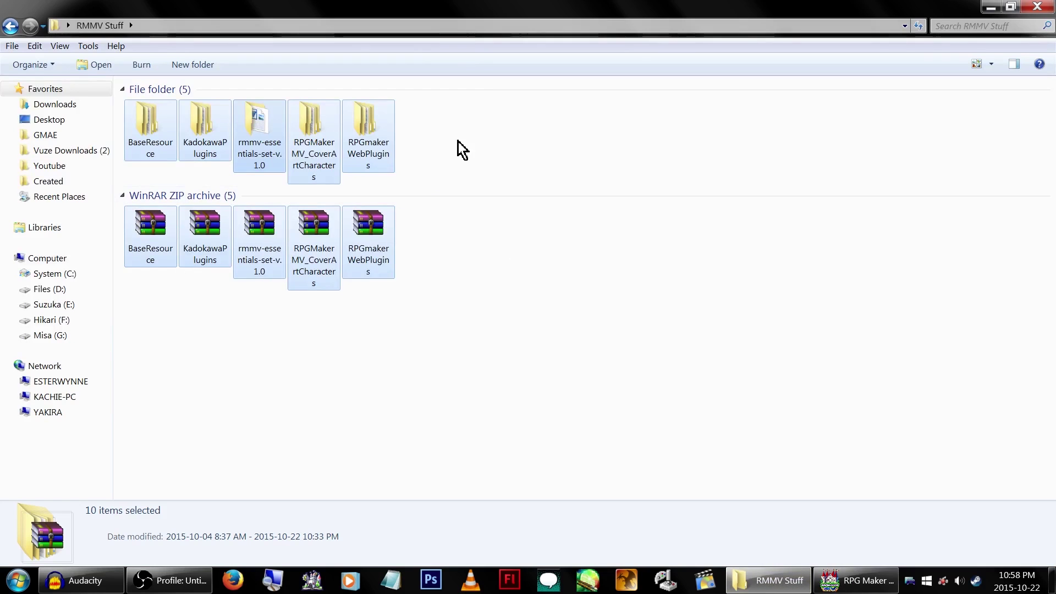
pyautogui.moveTo(499, 130); pyautogui.dragTo(473, 484)
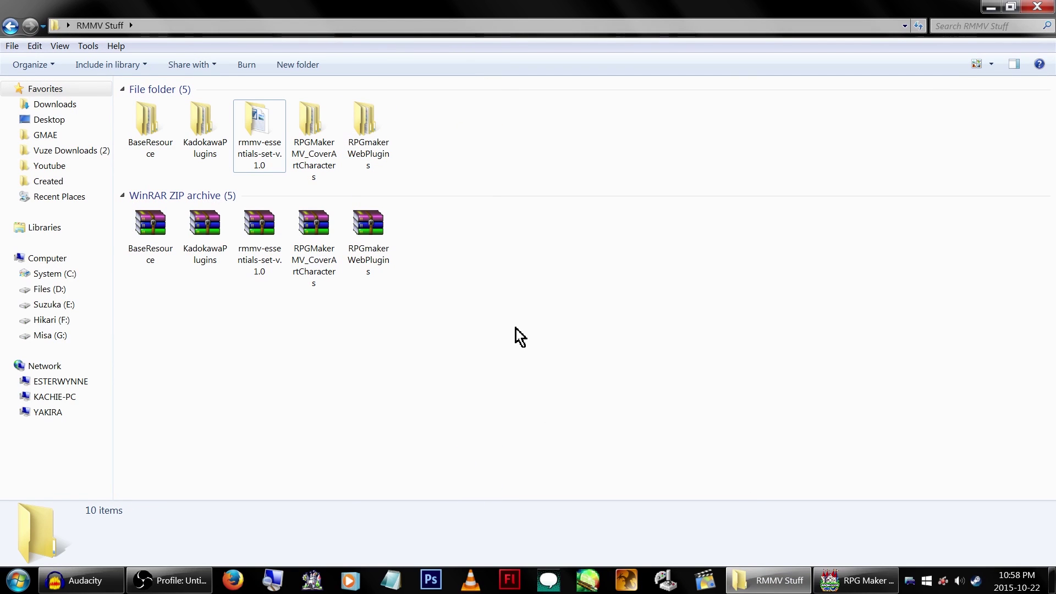
pyautogui.click(781, 581)
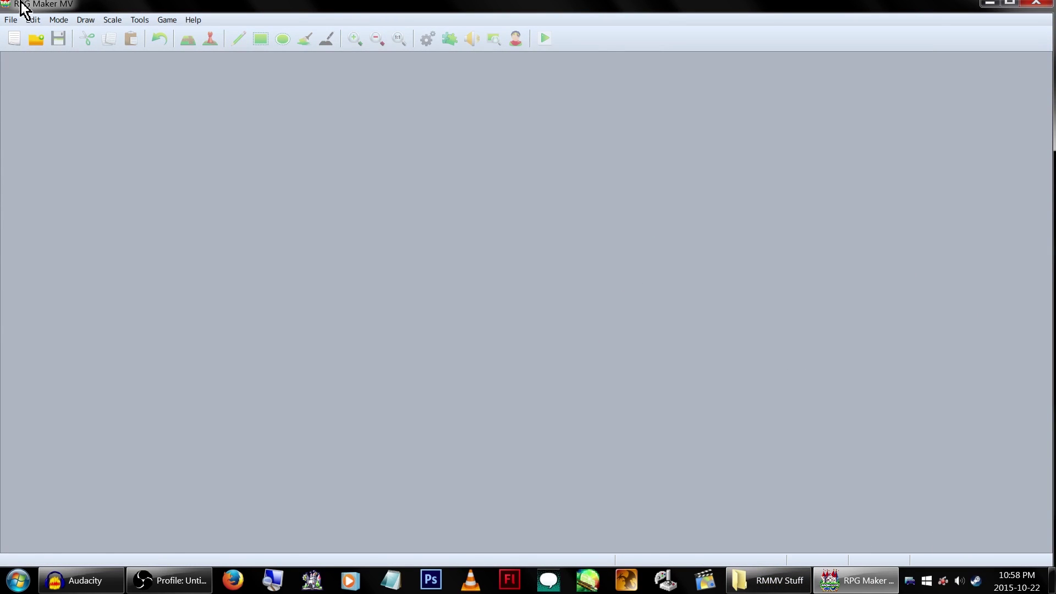
# Step: Create a new project named Project1 with the default settings
pyautogui.click(13, 40)
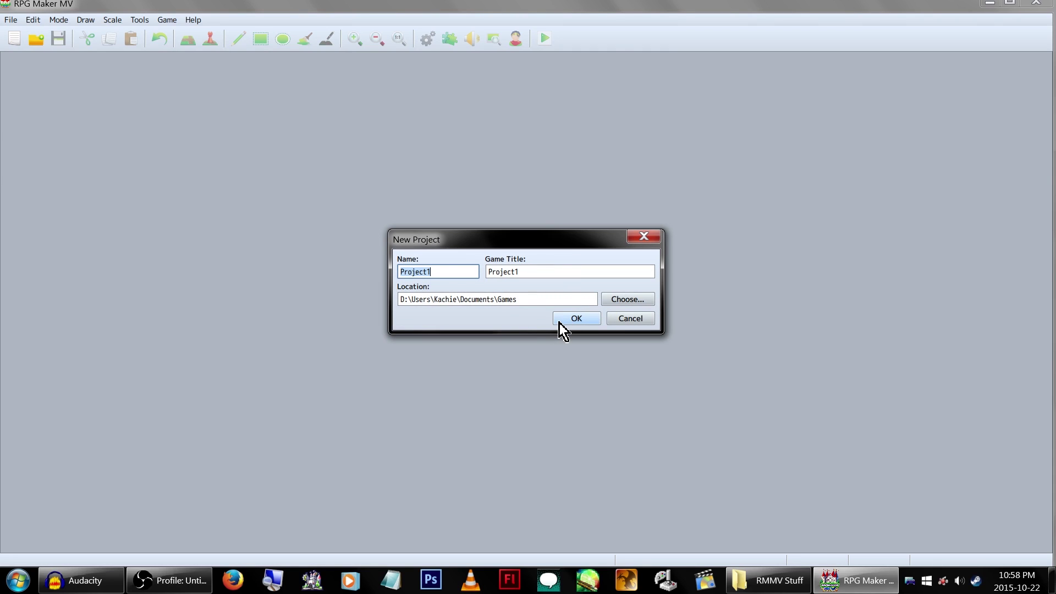
pyautogui.click(576, 318)
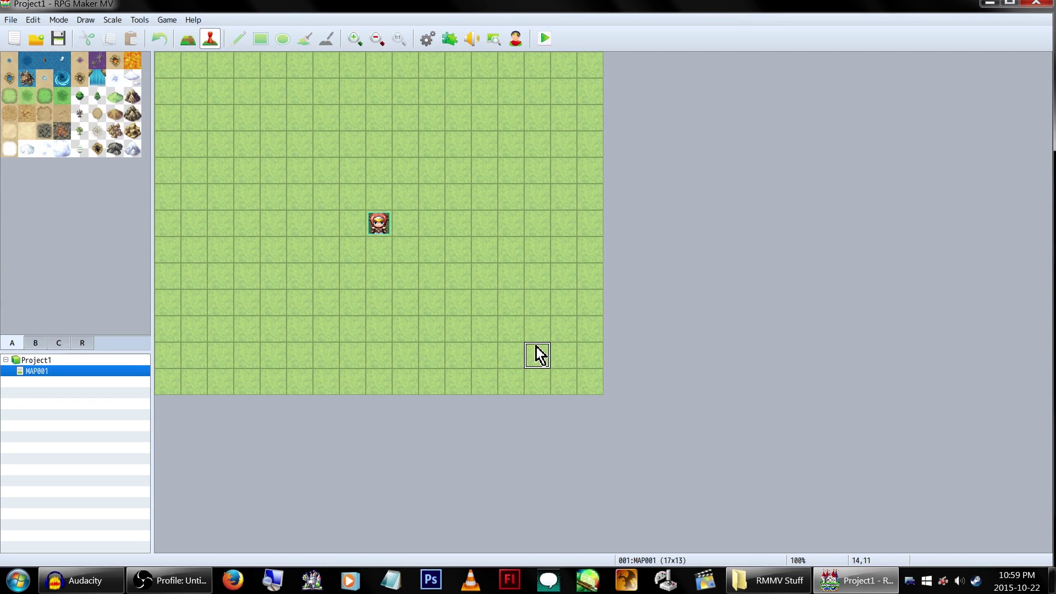
pyautogui.click(127, 410)
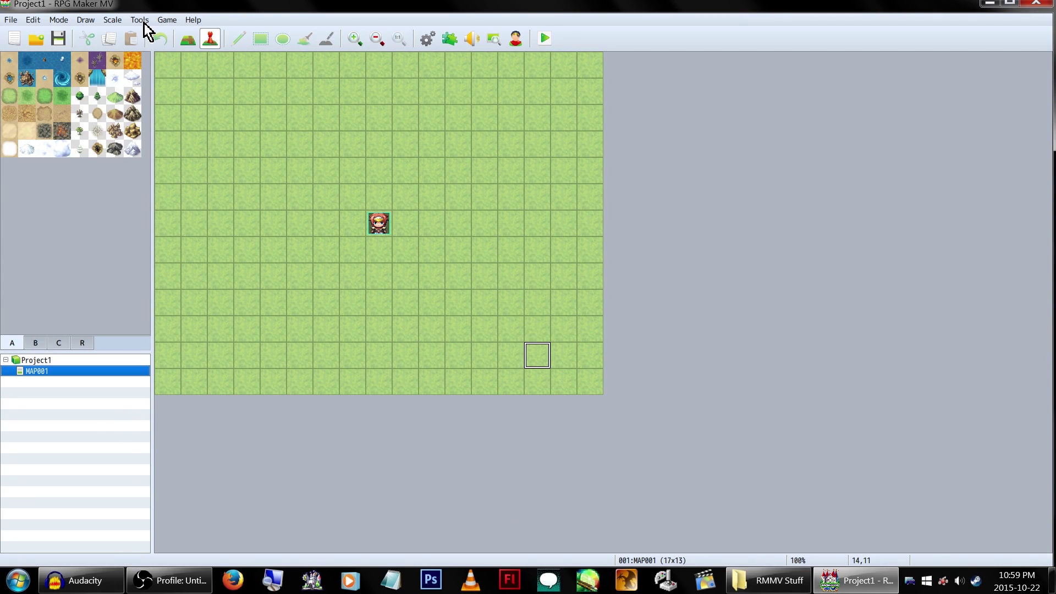
pyautogui.rightClick(378, 224)
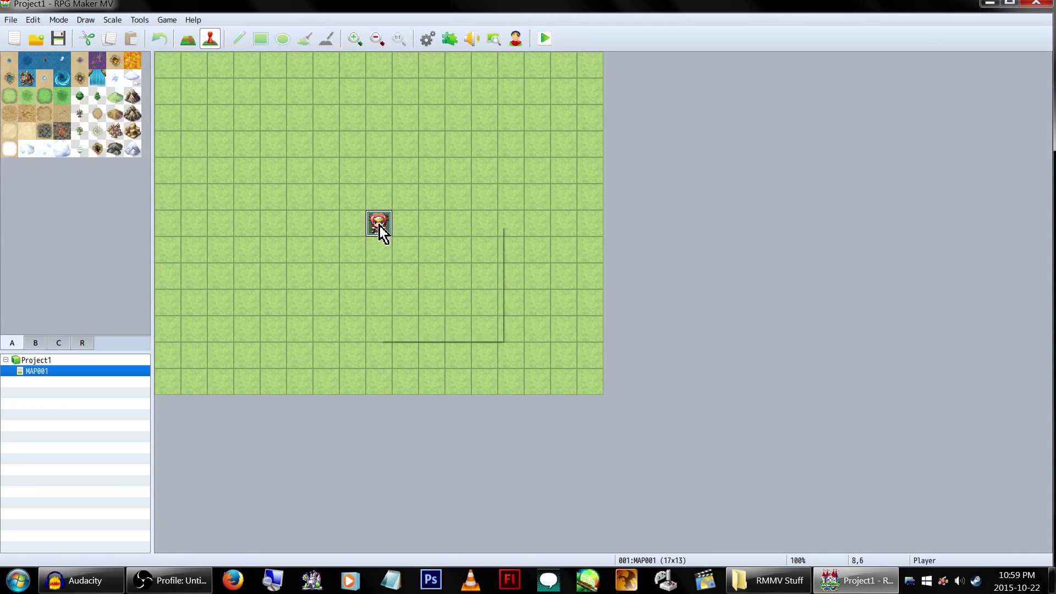
pyautogui.click(335, 210)
pyautogui.doubleClick(331, 202)
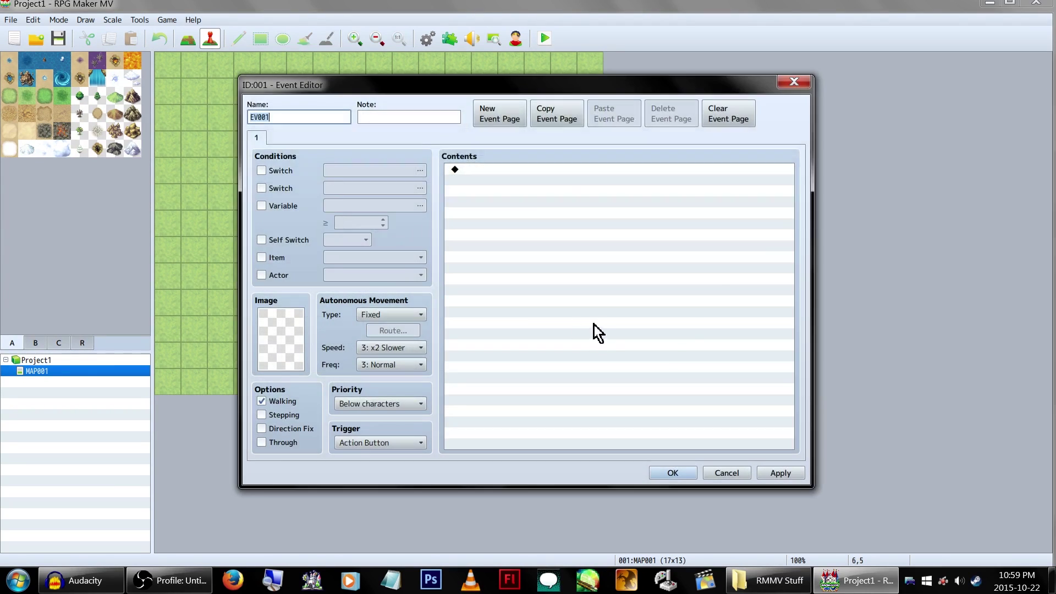
pyautogui.moveTo(705, 82); pyautogui.dragTo(664, 87)
pyautogui.click(554, 217)
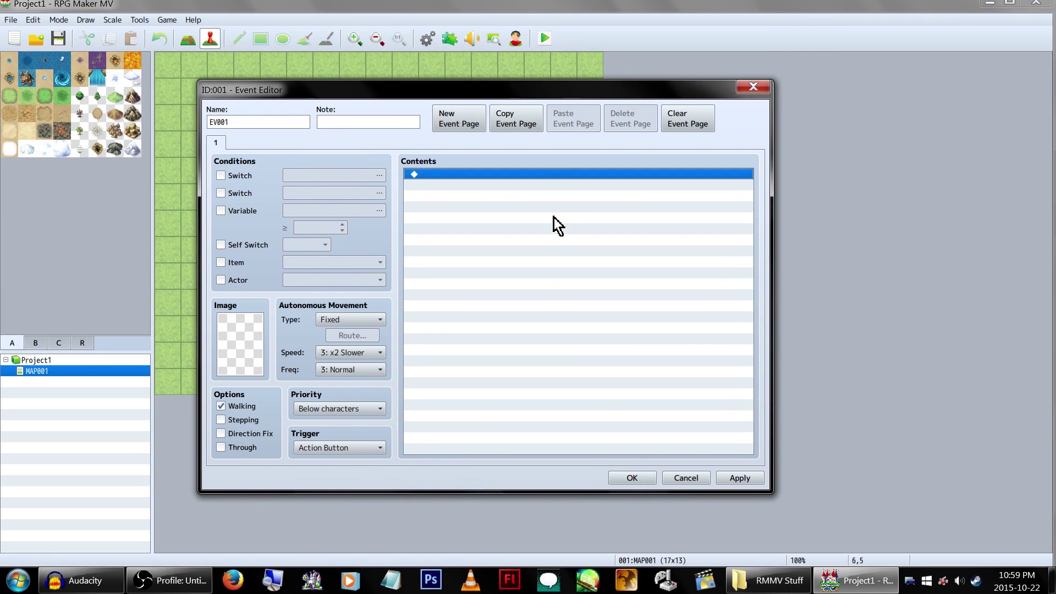
pyautogui.click(680, 479)
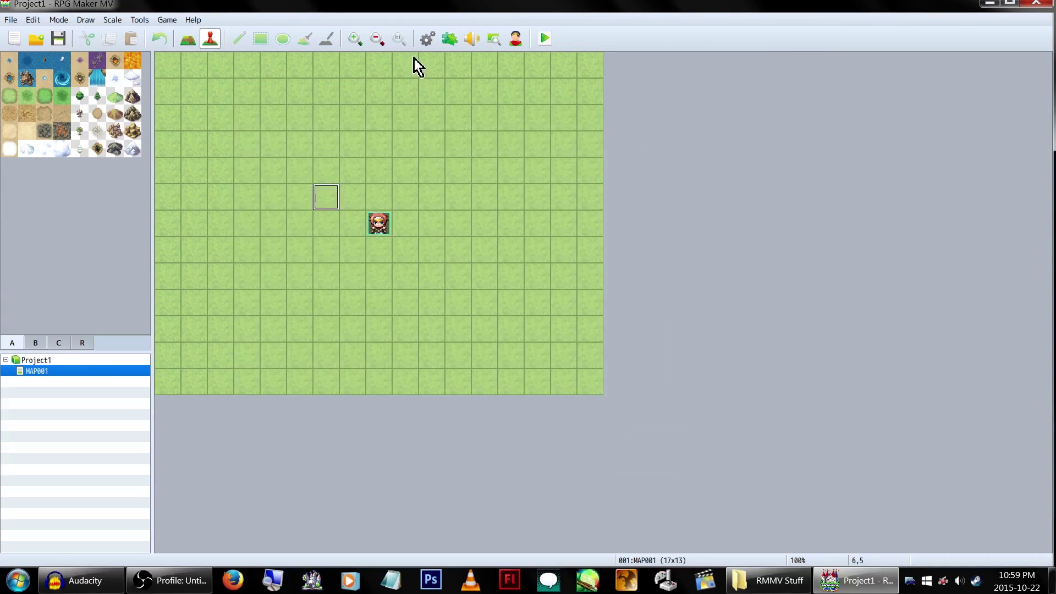
# Step: Open the Database from Tools and select actor Lucius
pyautogui.click(143, 20)
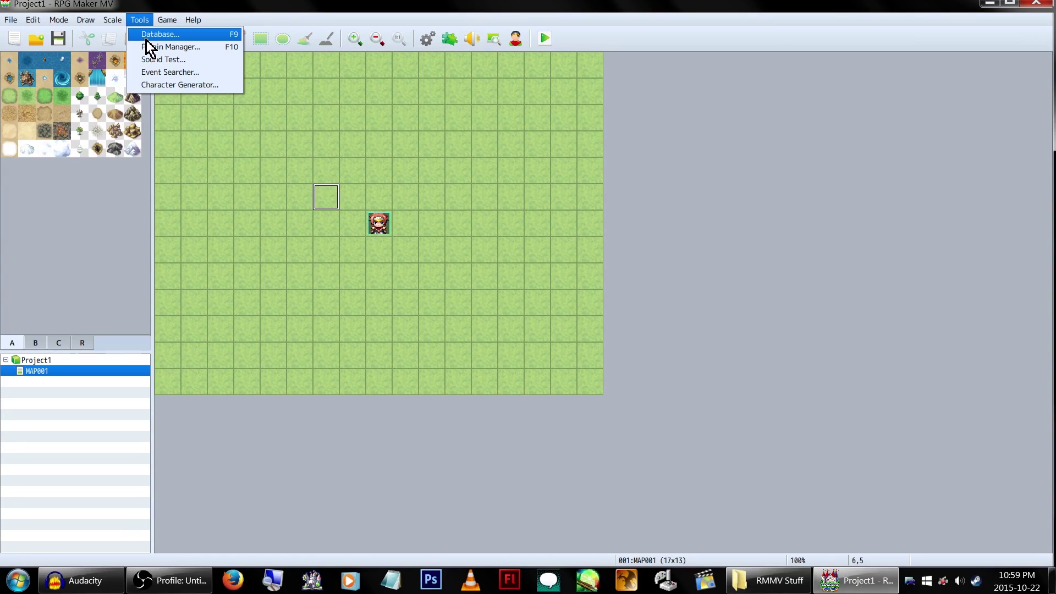
pyautogui.click(146, 43)
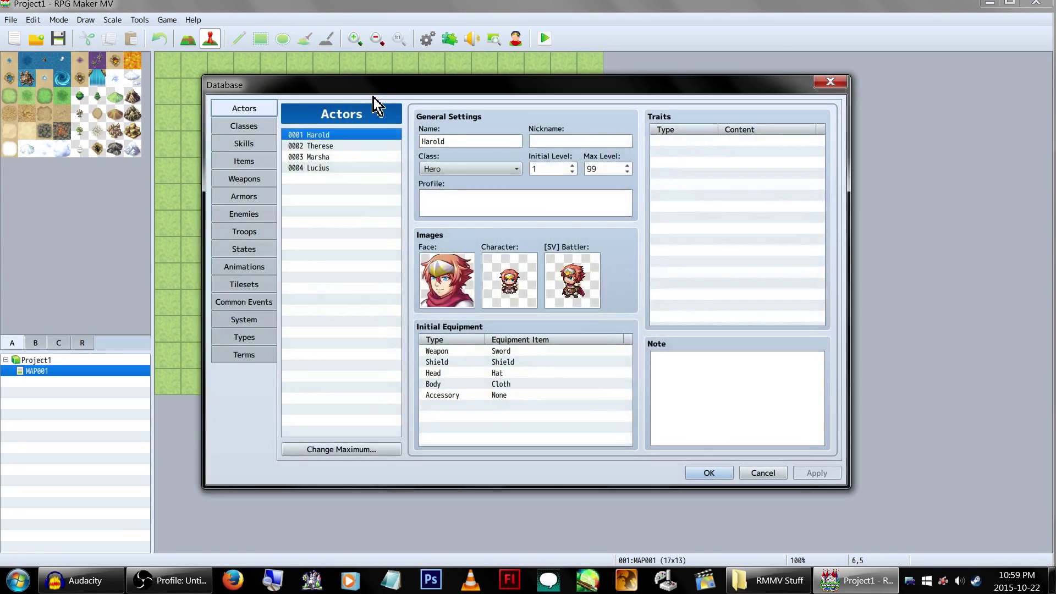
pyautogui.moveTo(404, 95)
pyautogui.mouseDown()
pyautogui.moveTo(405, 86)
pyautogui.moveTo(398, 94)
pyautogui.mouseUp()
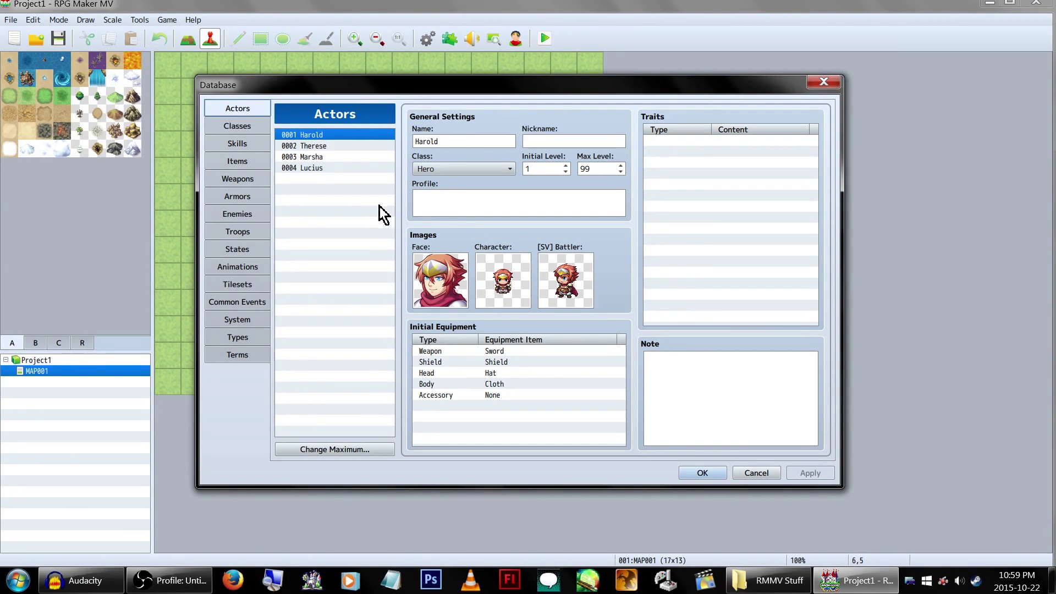
pyautogui.click(356, 145)
pyautogui.click(350, 156)
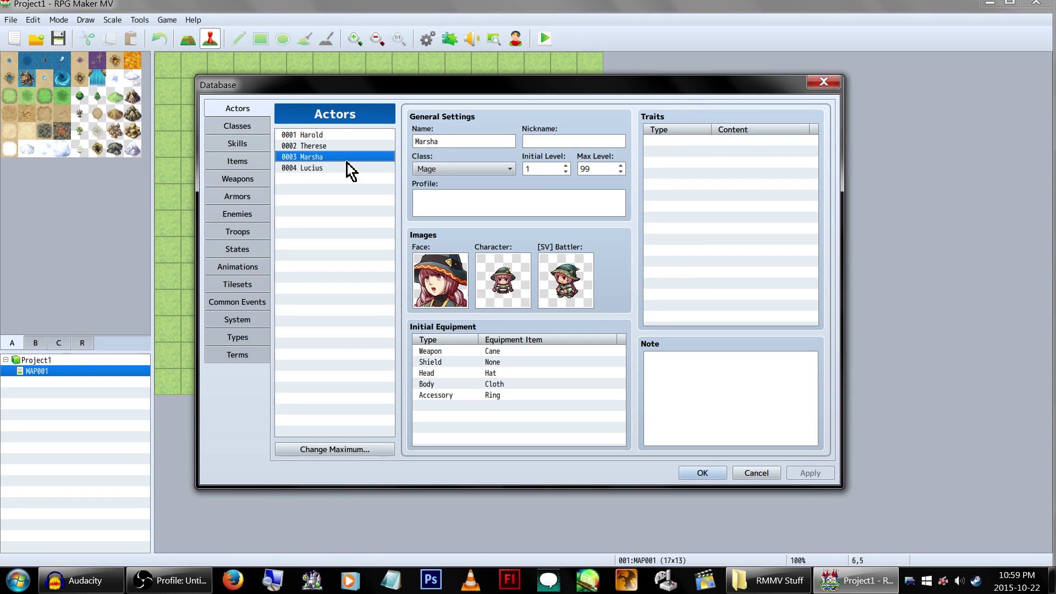
pyautogui.click(348, 167)
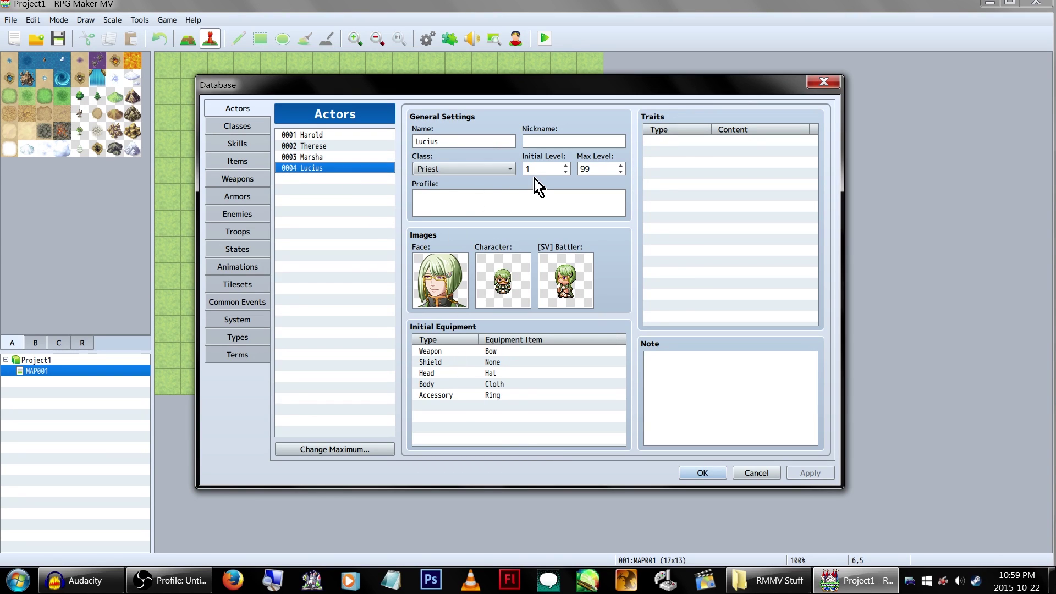
# Step: Check Lucius's class options, leaving the class set to Priest
pyautogui.click(561, 141)
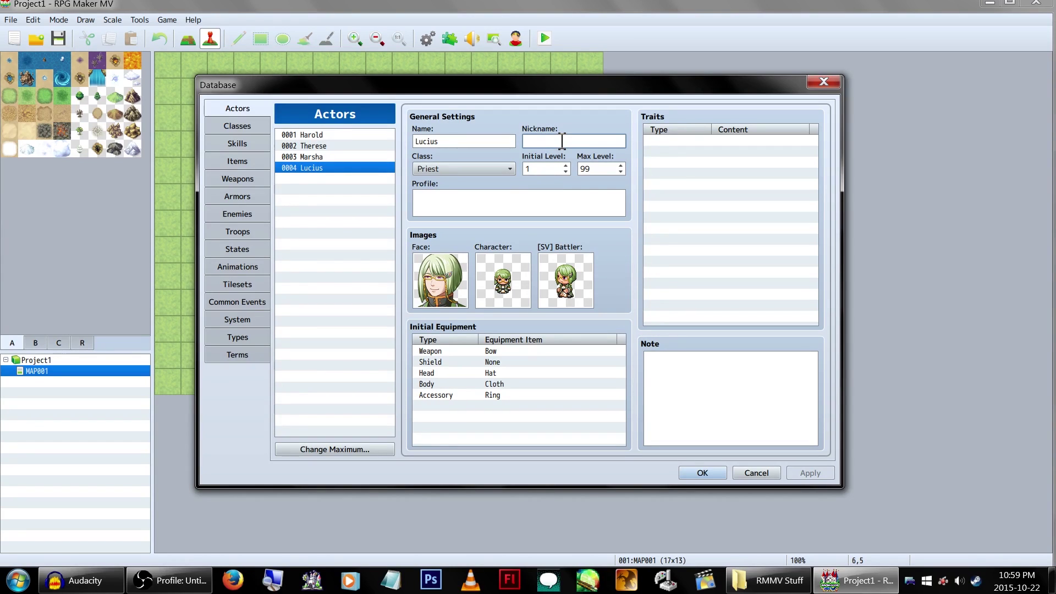
pyautogui.click(511, 168)
pyautogui.click(510, 169)
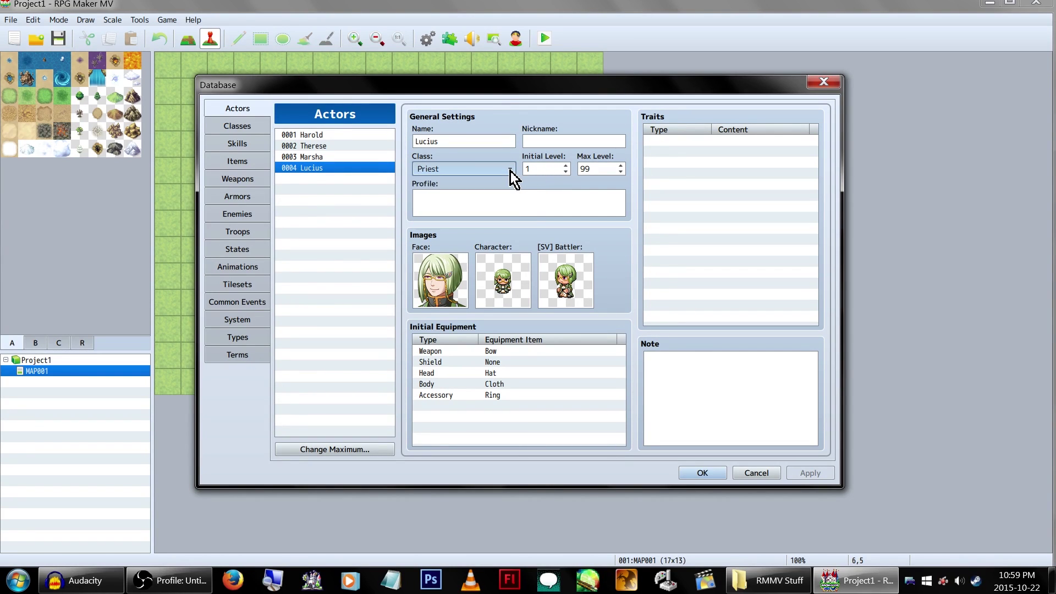
pyautogui.click(511, 169)
pyautogui.click(510, 169)
pyautogui.click(510, 169)
pyautogui.click(510, 168)
pyautogui.click(510, 169)
pyautogui.click(510, 168)
pyautogui.click(511, 169)
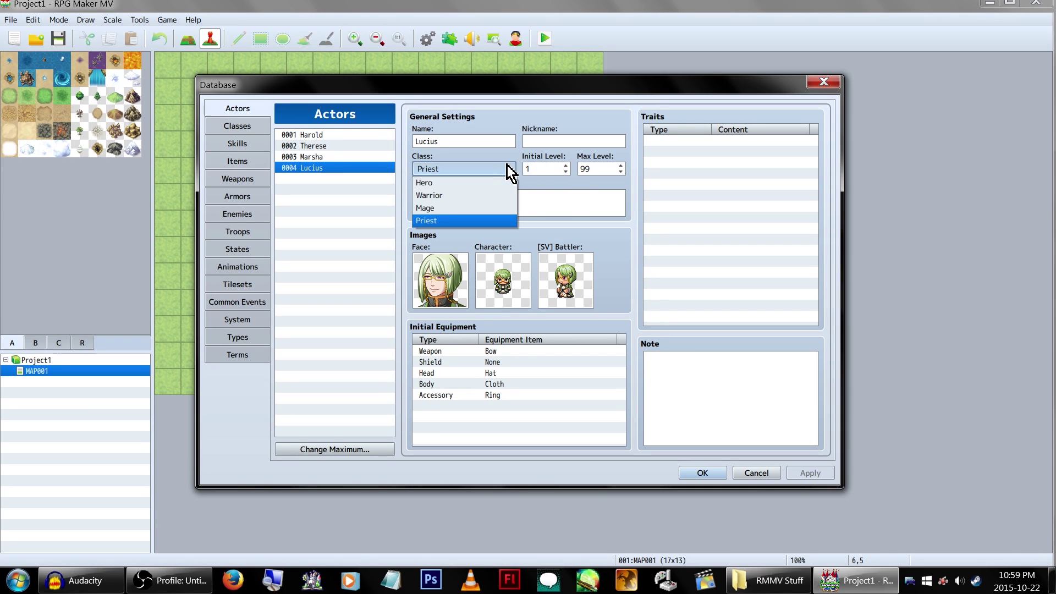
pyautogui.click(507, 166)
pyautogui.click(507, 166)
pyautogui.click(507, 167)
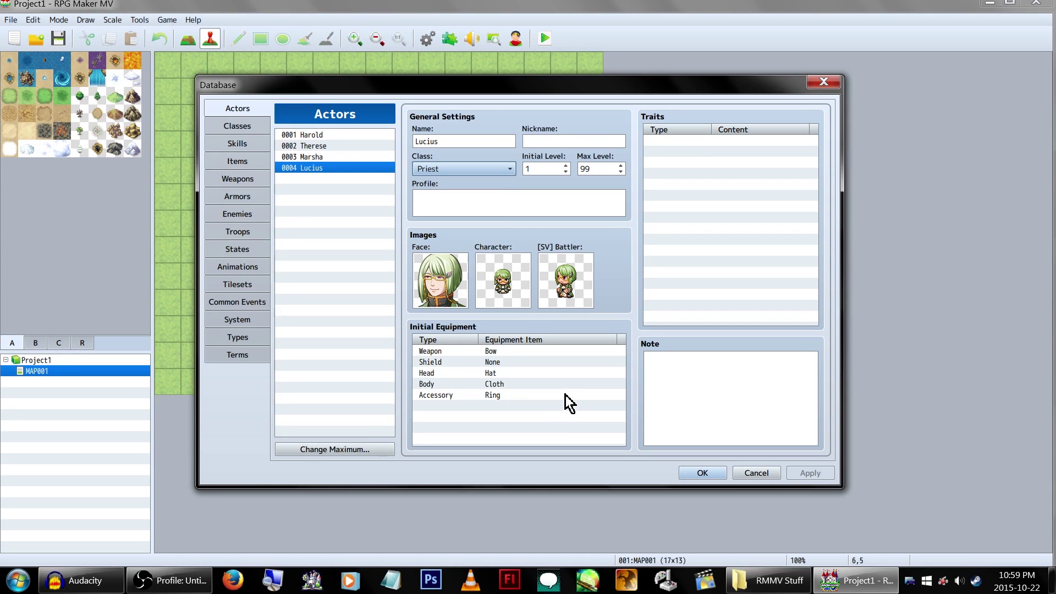
pyautogui.doubleClick(681, 148)
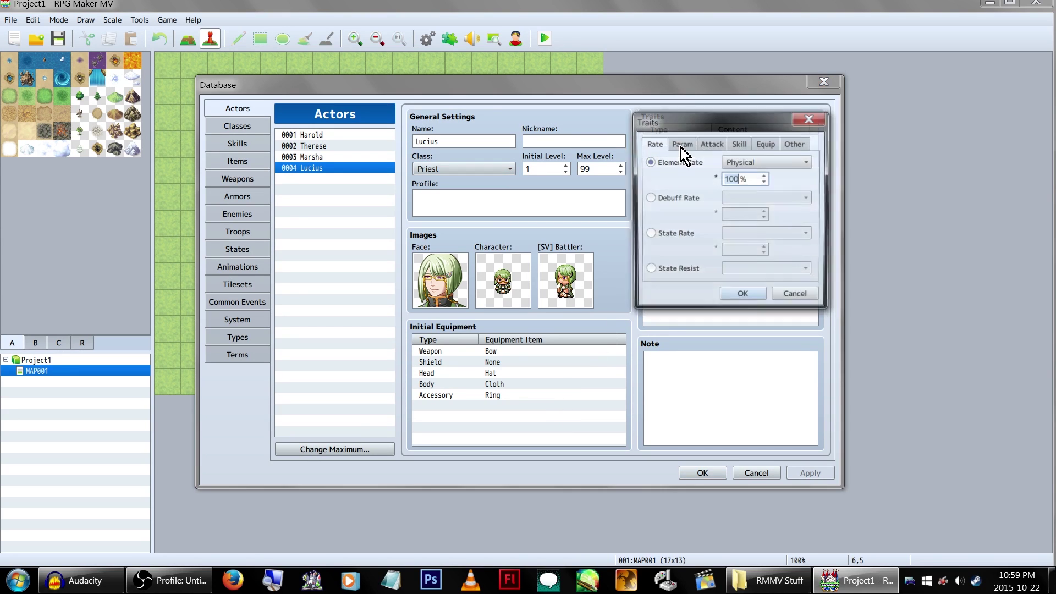
pyautogui.click(677, 146)
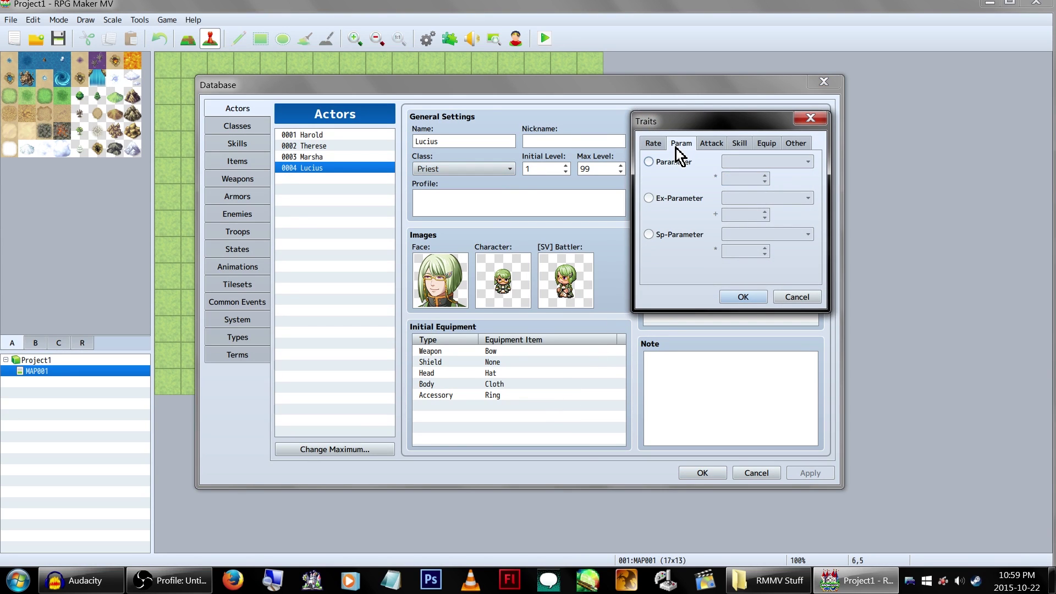
pyautogui.click(708, 146)
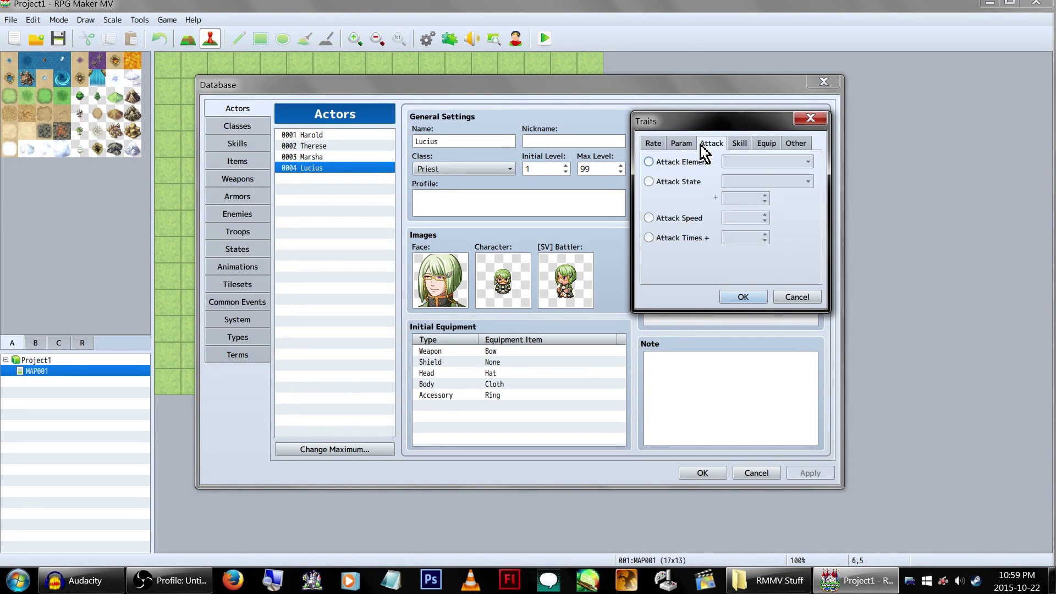
pyautogui.click(739, 142)
pyautogui.click(696, 162)
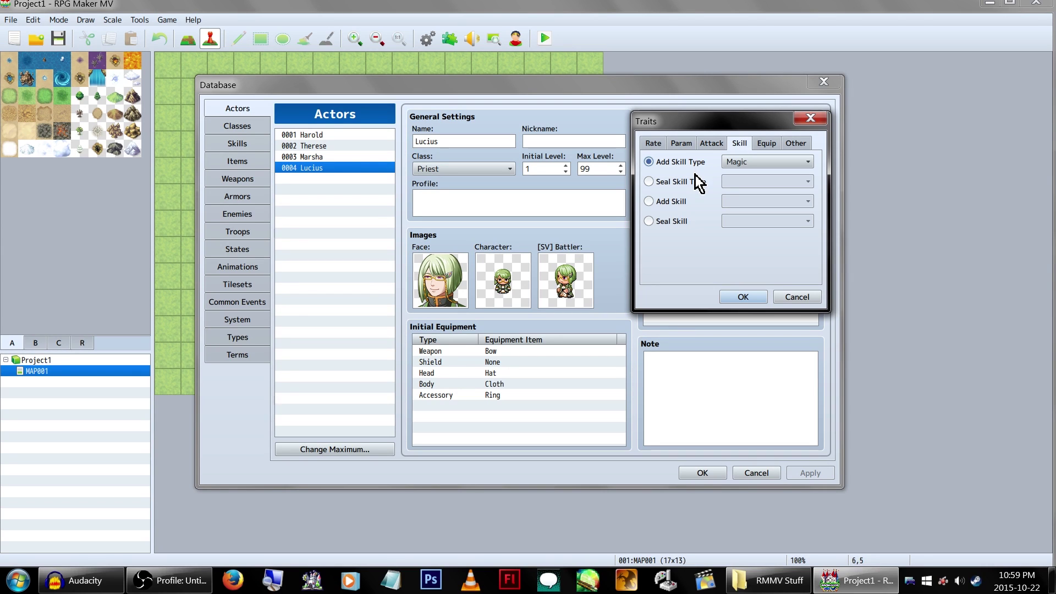
pyautogui.click(691, 183)
pyautogui.click(683, 201)
pyautogui.click(678, 224)
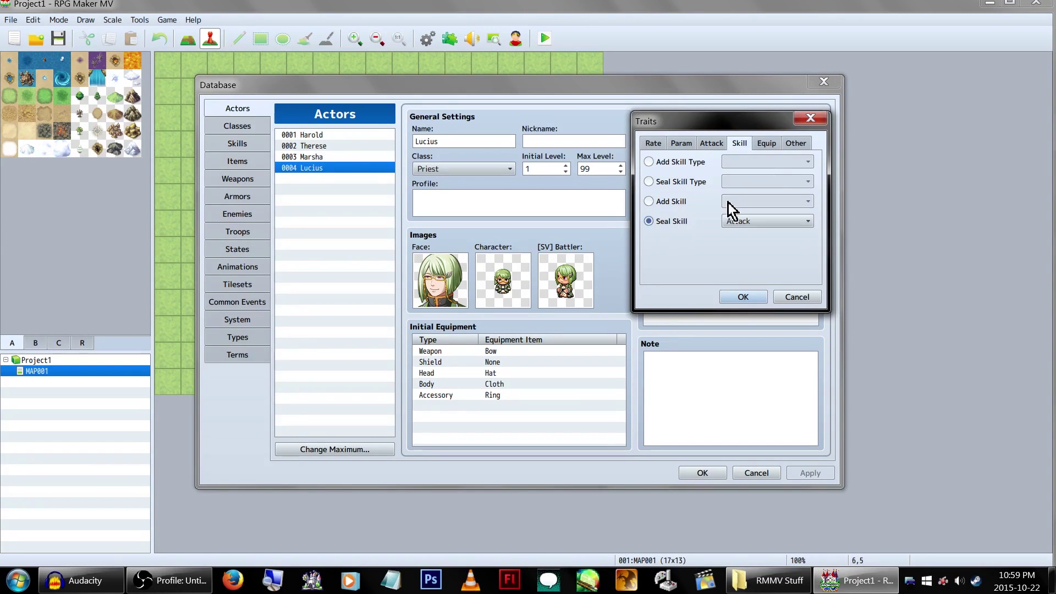
pyautogui.click(767, 147)
pyautogui.click(796, 144)
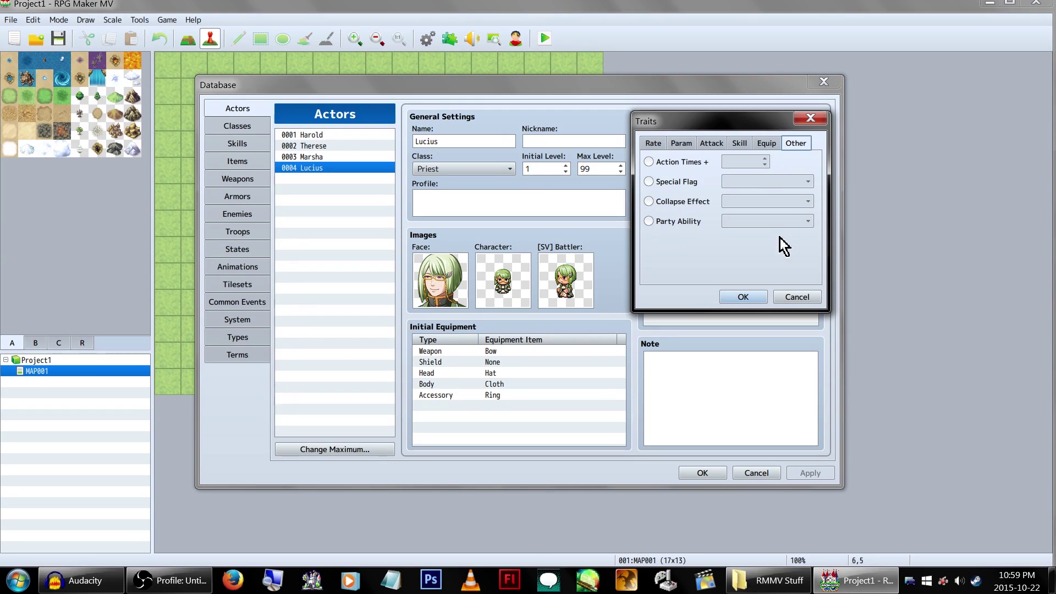
pyautogui.click(683, 222)
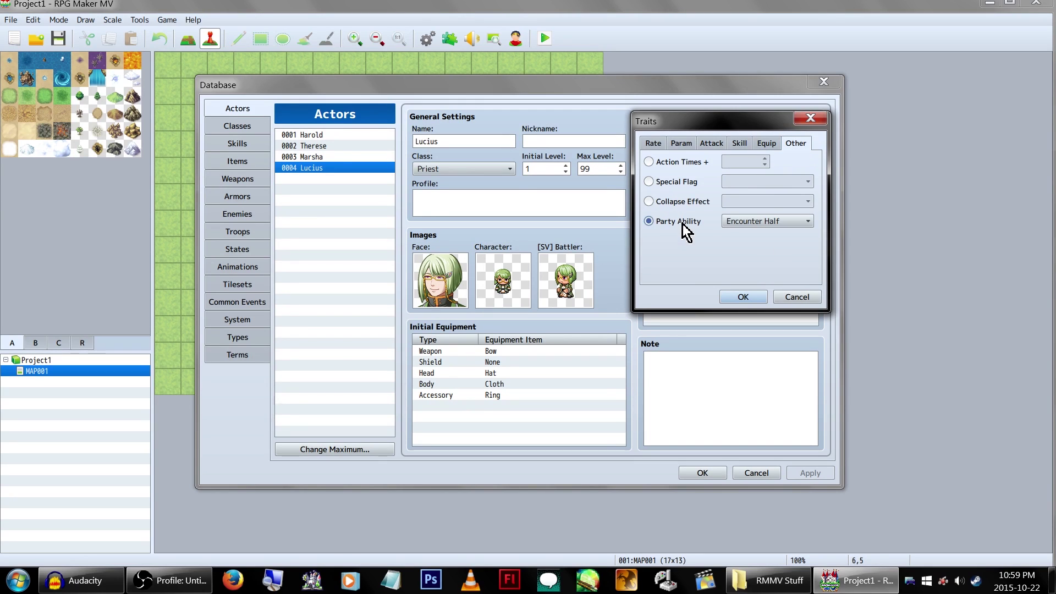
pyautogui.click(751, 221)
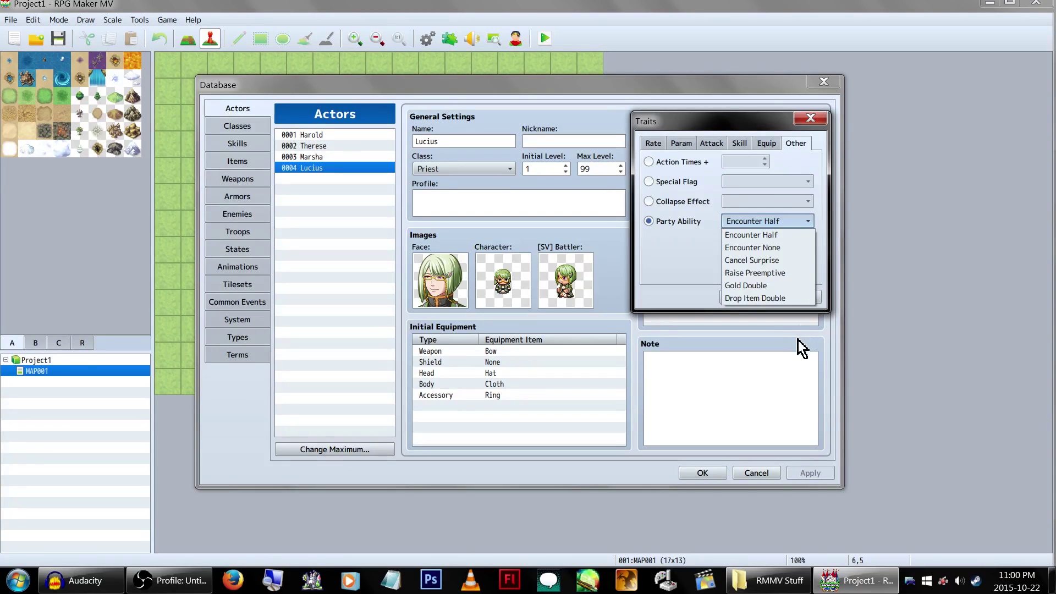
pyautogui.click(671, 235)
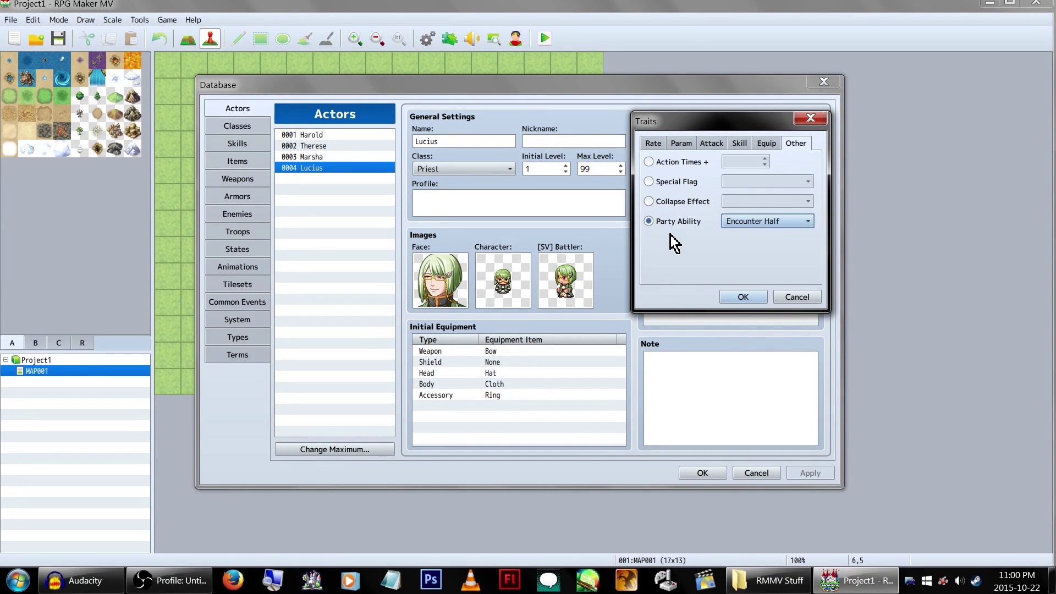
pyautogui.click(676, 202)
pyautogui.doubleClick(790, 202)
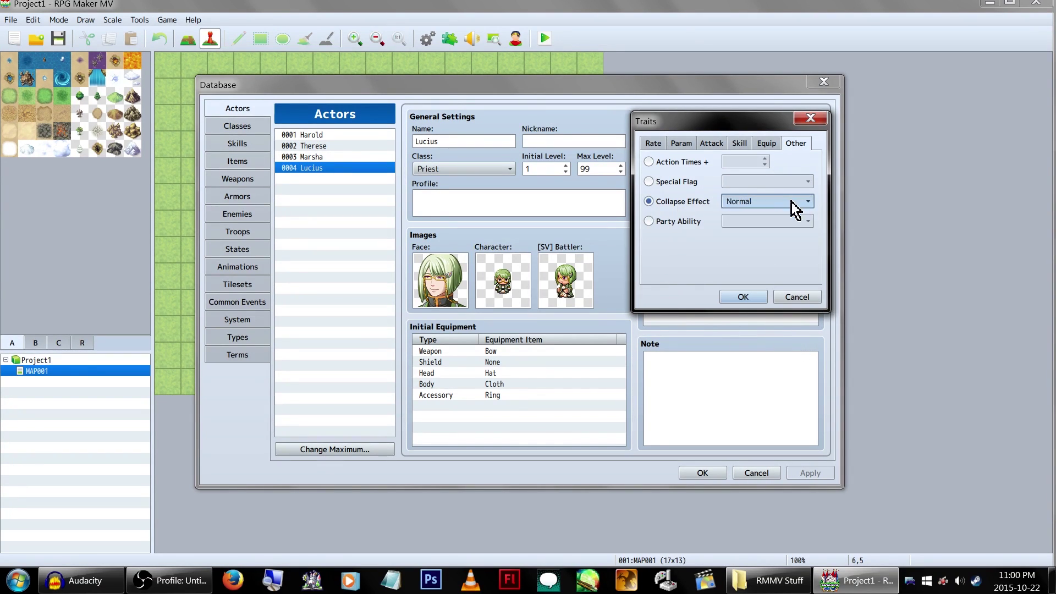
pyautogui.click(662, 183)
pyautogui.click(812, 301)
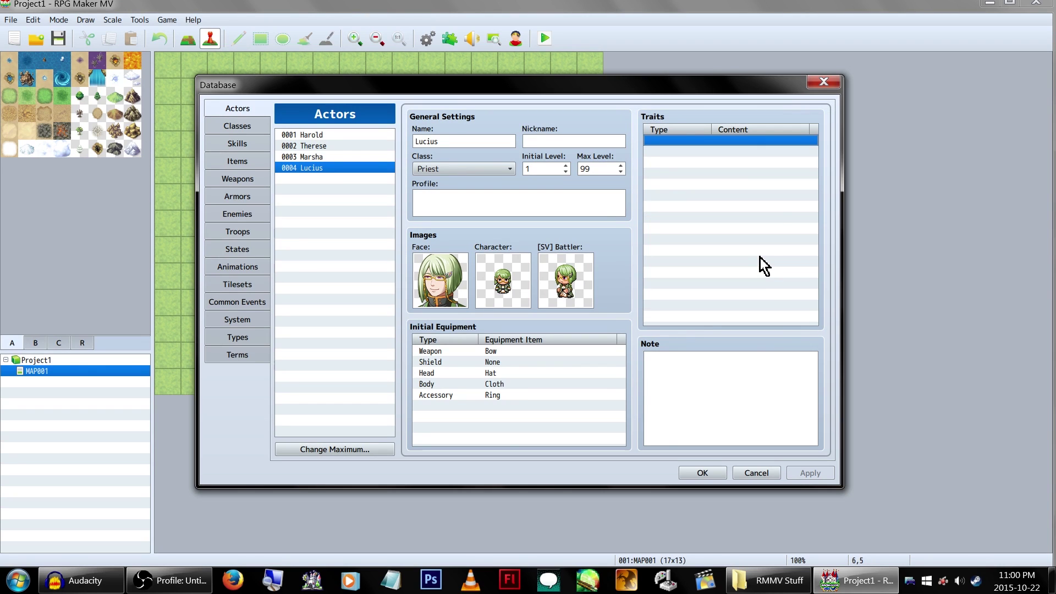
pyautogui.click(708, 395)
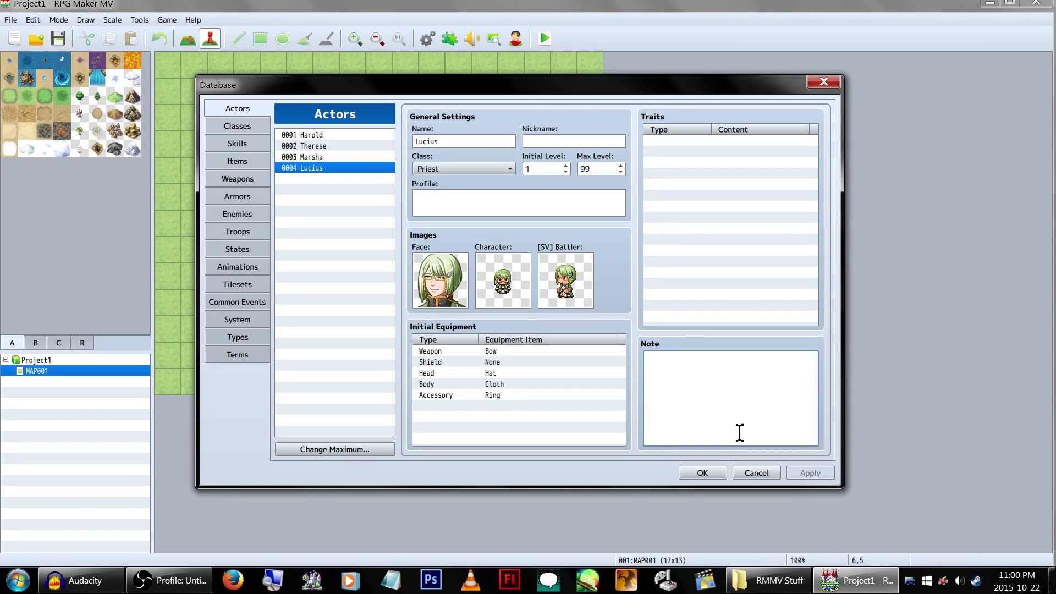
pyautogui.click(311, 326)
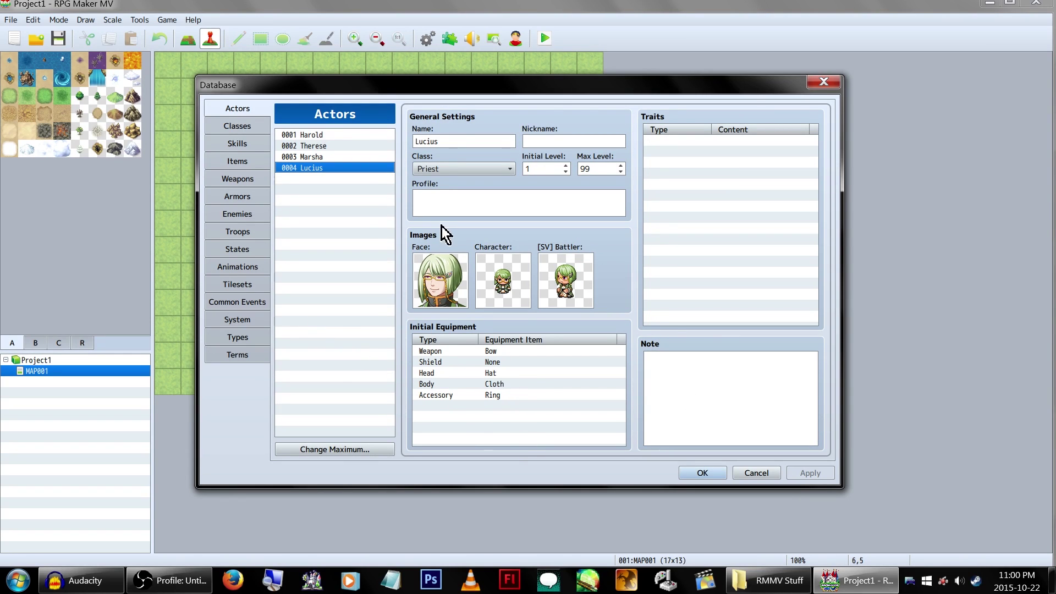
pyautogui.click(669, 361)
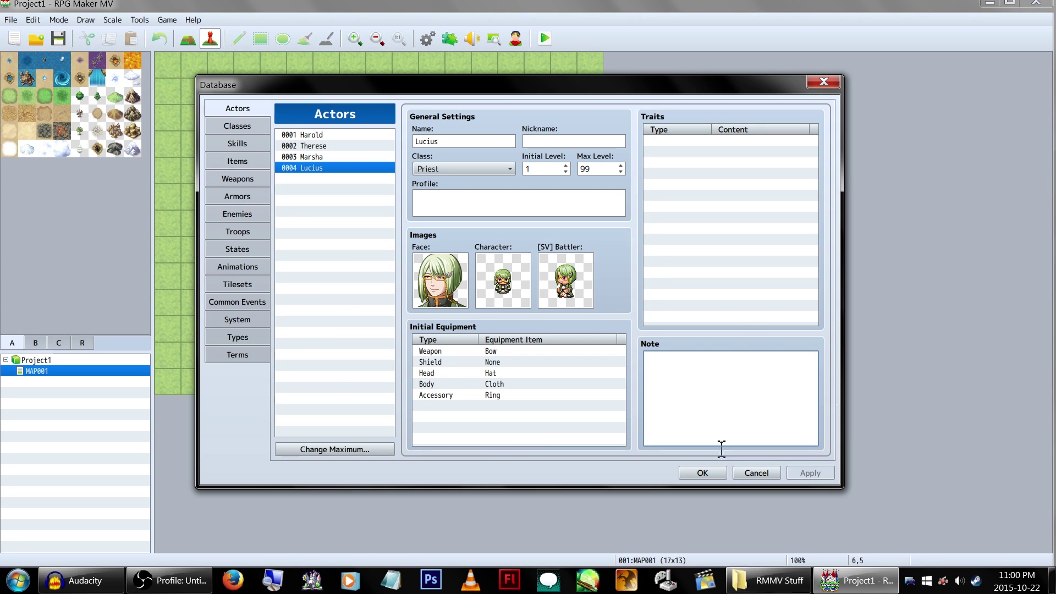
pyautogui.rightClick(332, 221)
pyautogui.click(312, 199)
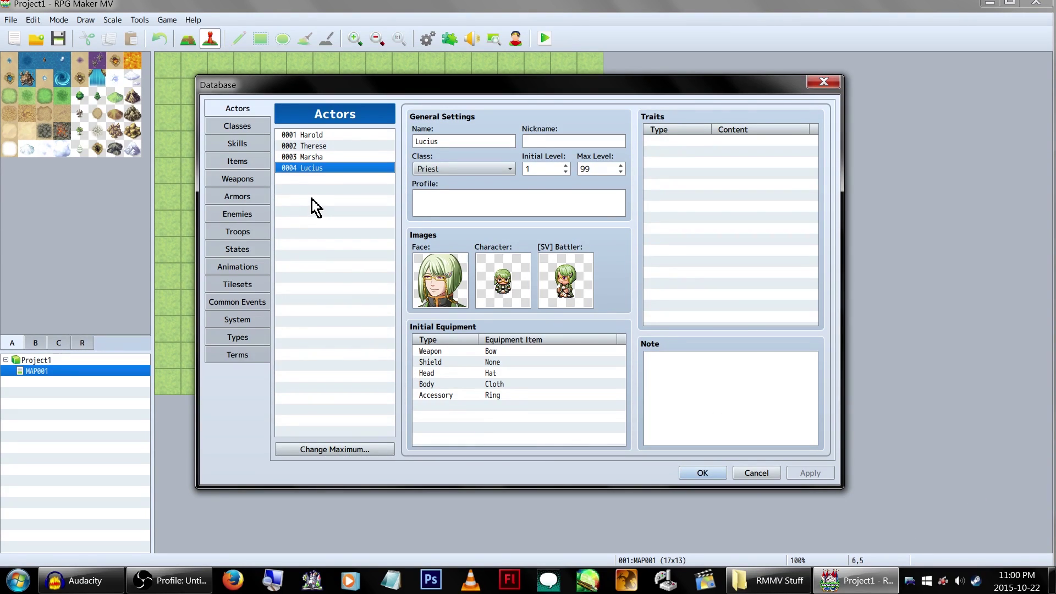
# Step: Inspect the Hero class's EXP curve on the Classes page without changing it
pyautogui.click(257, 131)
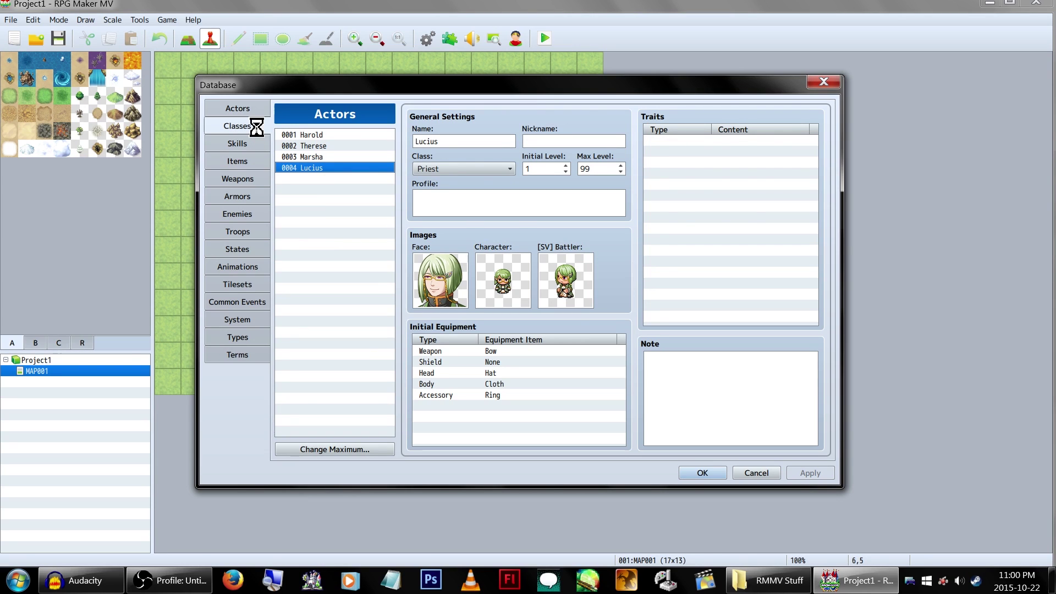
pyautogui.click(233, 107)
pyautogui.click(237, 129)
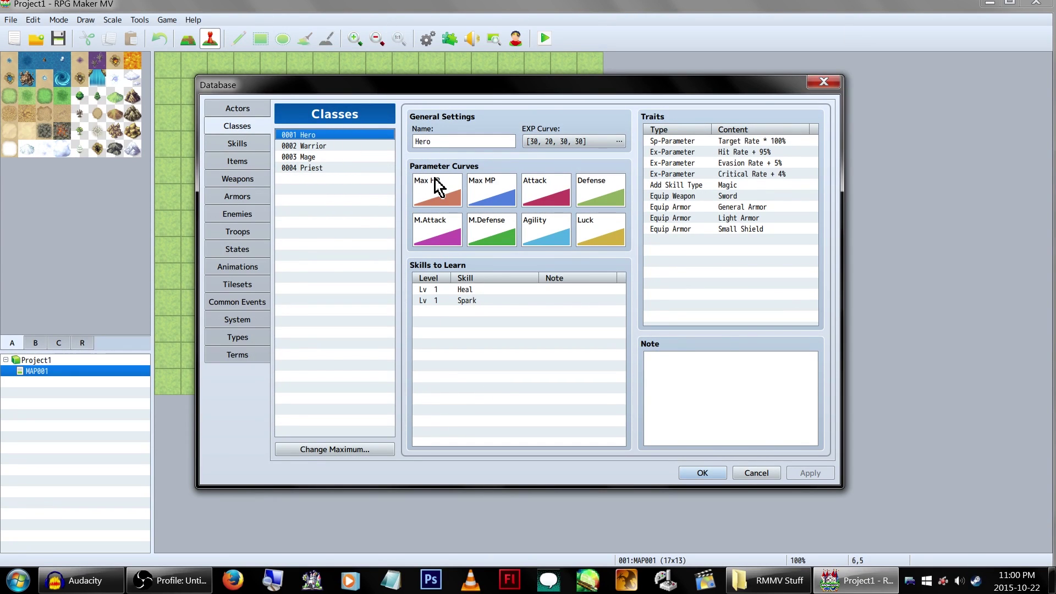
pyautogui.click(500, 346)
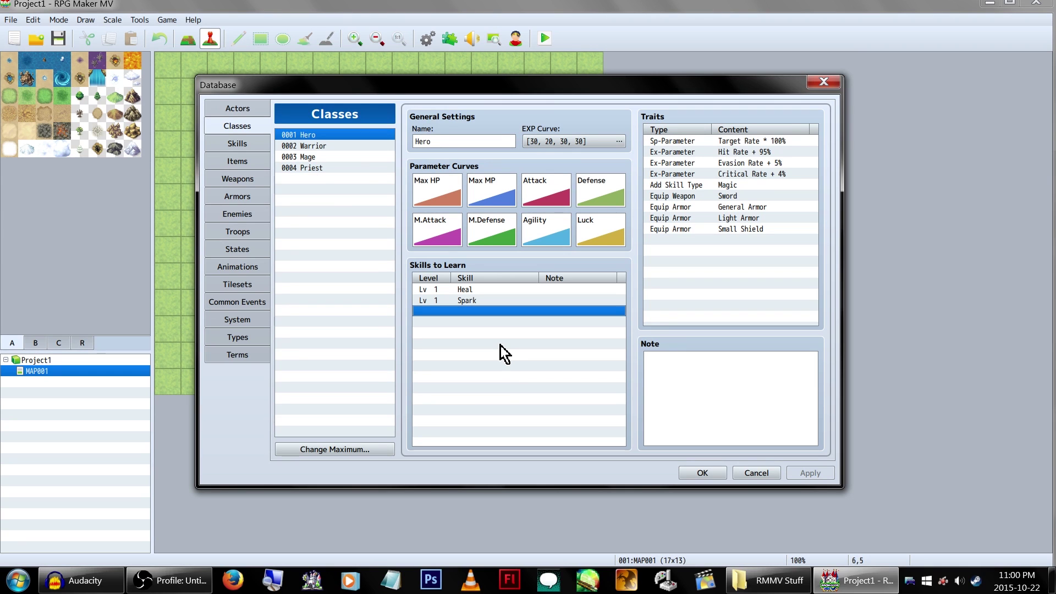
pyautogui.click(602, 142)
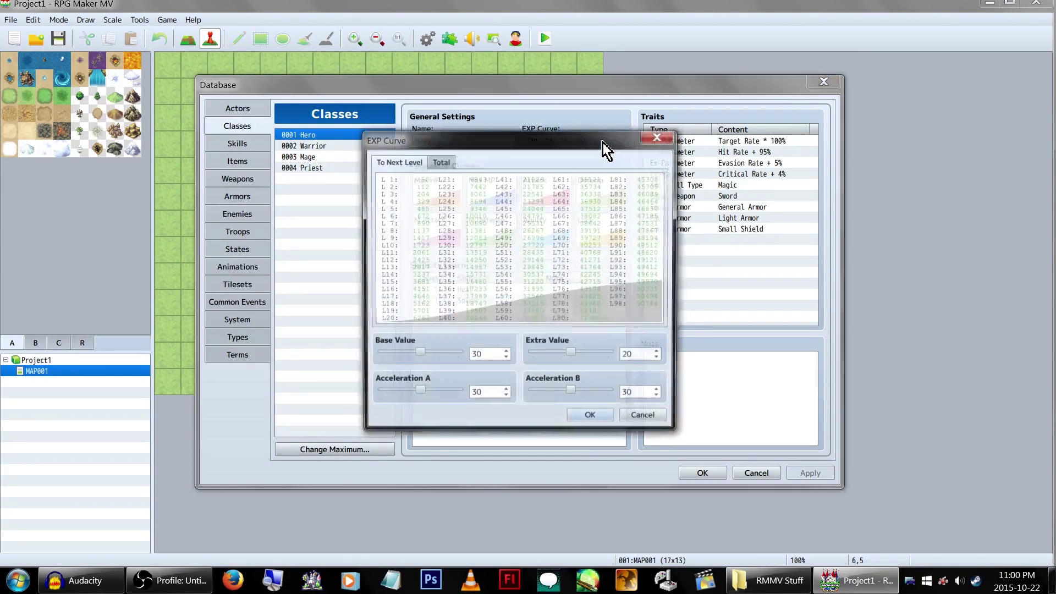
pyautogui.click(657, 136)
# Step: Preview an Encounter Half party ability trait for Hero, then cancel without adding it
pyautogui.click(726, 239)
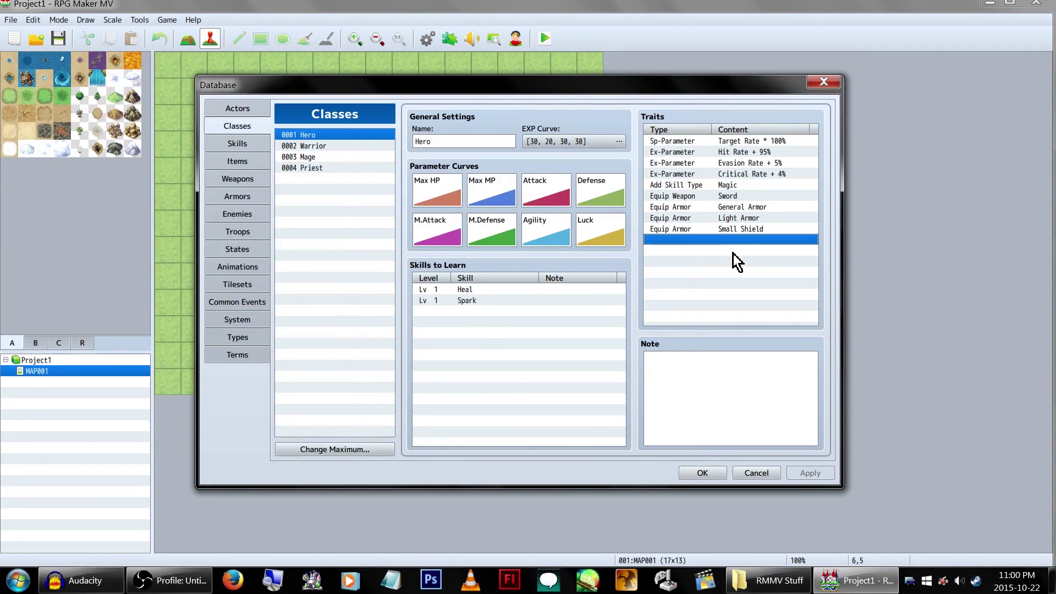
pyautogui.moveTo(770, 240); pyautogui.dragTo(507, 183)
pyautogui.doubleClick(755, 242)
pyautogui.click(541, 196)
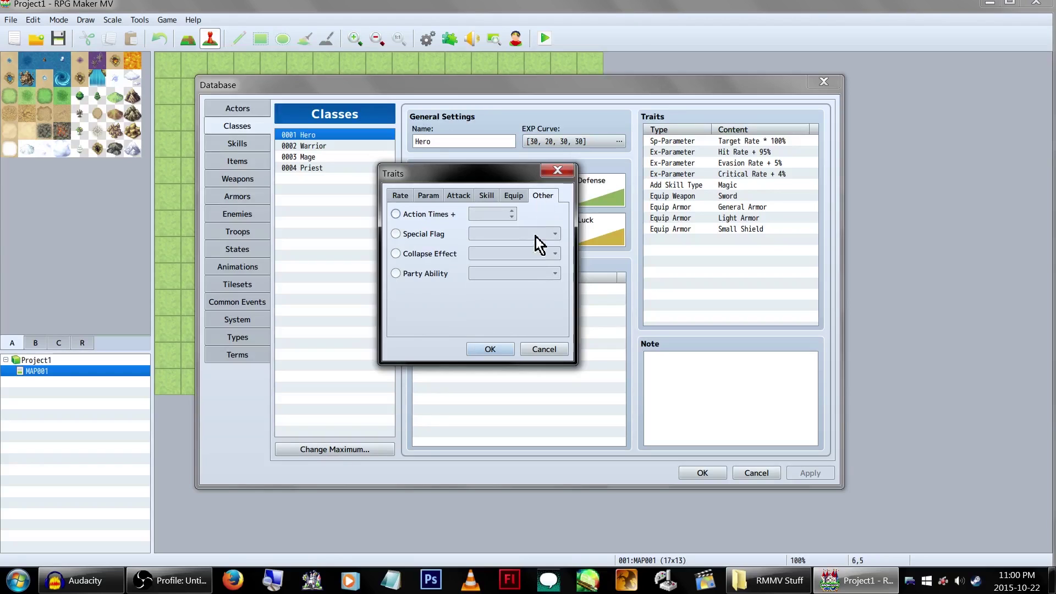
pyautogui.click(432, 279)
pyautogui.click(500, 275)
pyautogui.click(503, 282)
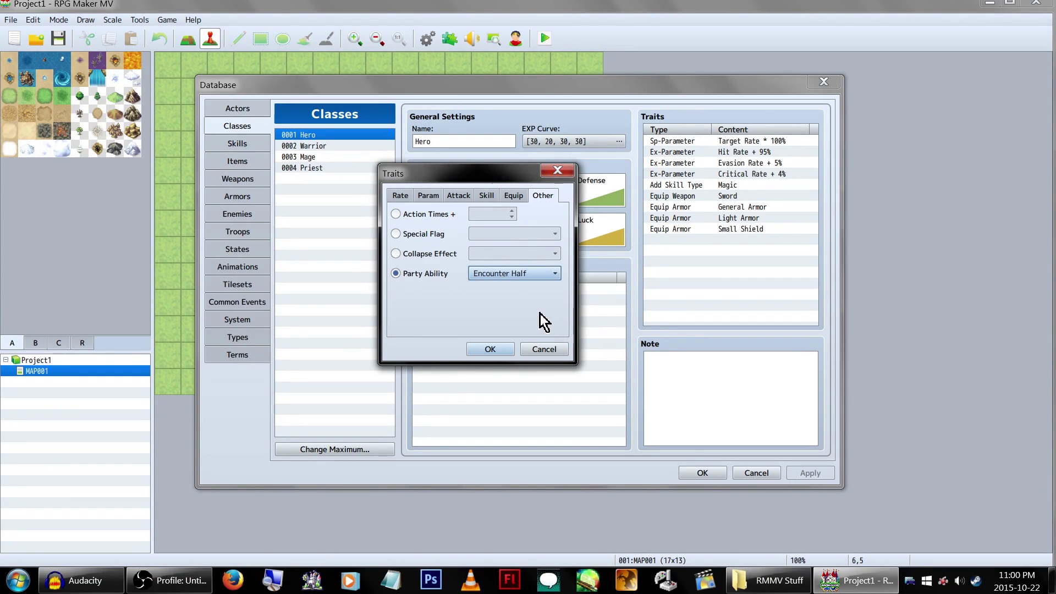
pyautogui.click(549, 352)
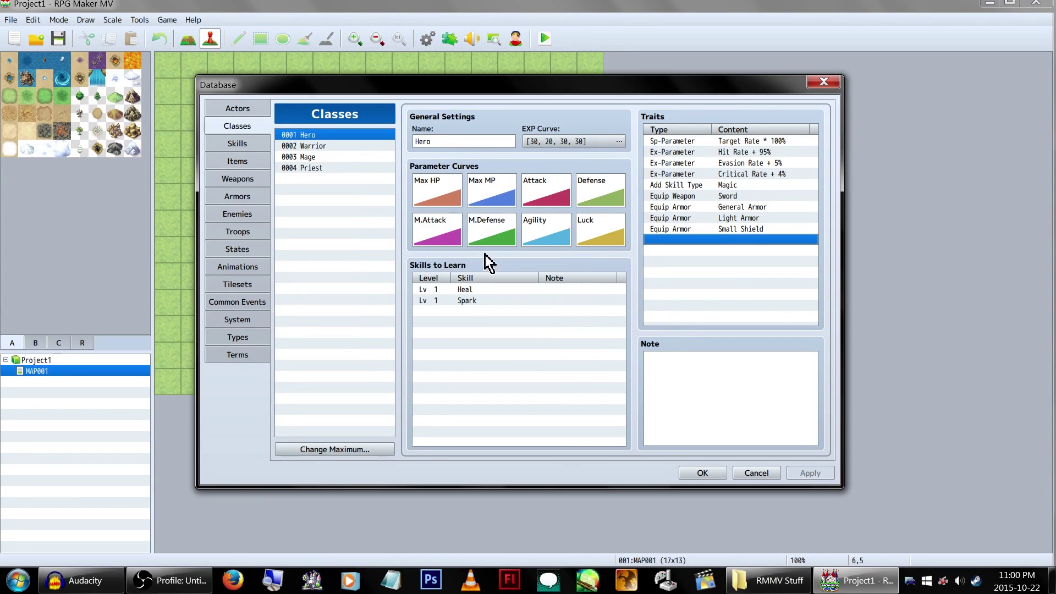
pyautogui.click(243, 142)
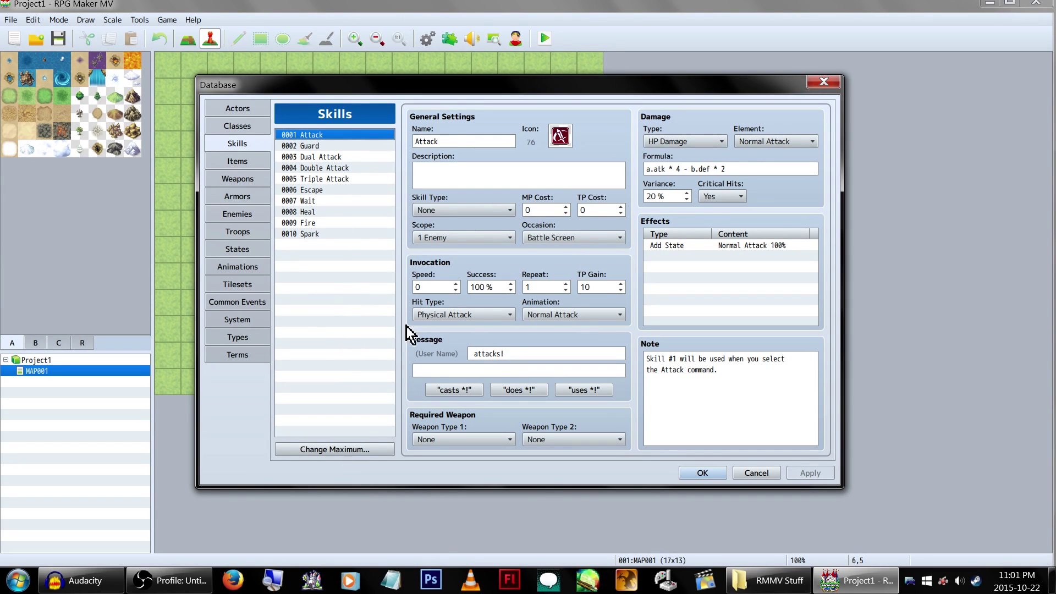
# Step: Select Triple Attack and confirm its Battle Screen occasion and 3 Random Enemies scope
pyautogui.click(363, 146)
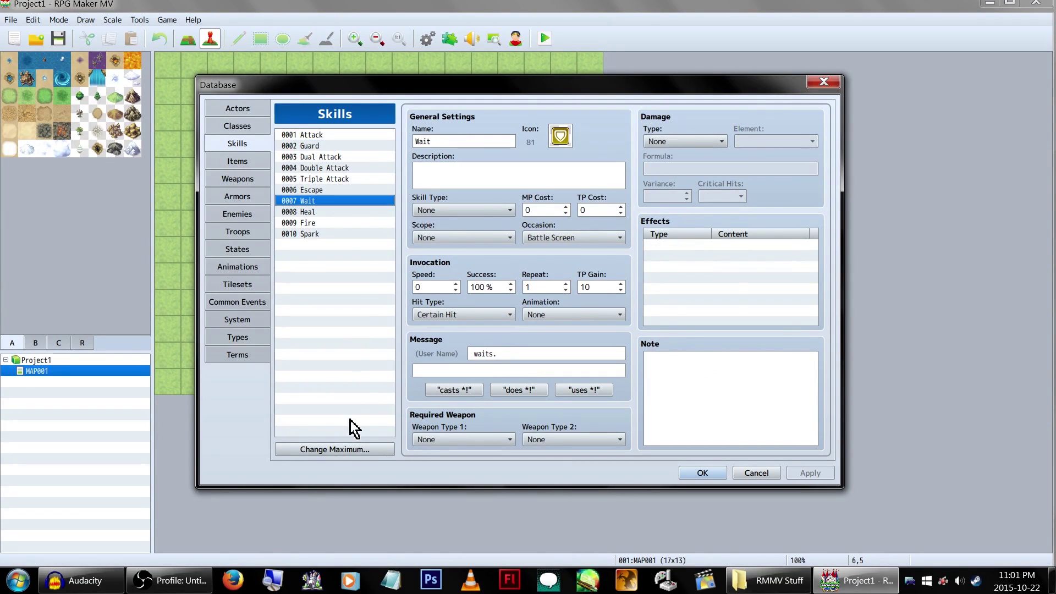
pyautogui.moveTo(351, 419); pyautogui.dragTo(357, 179)
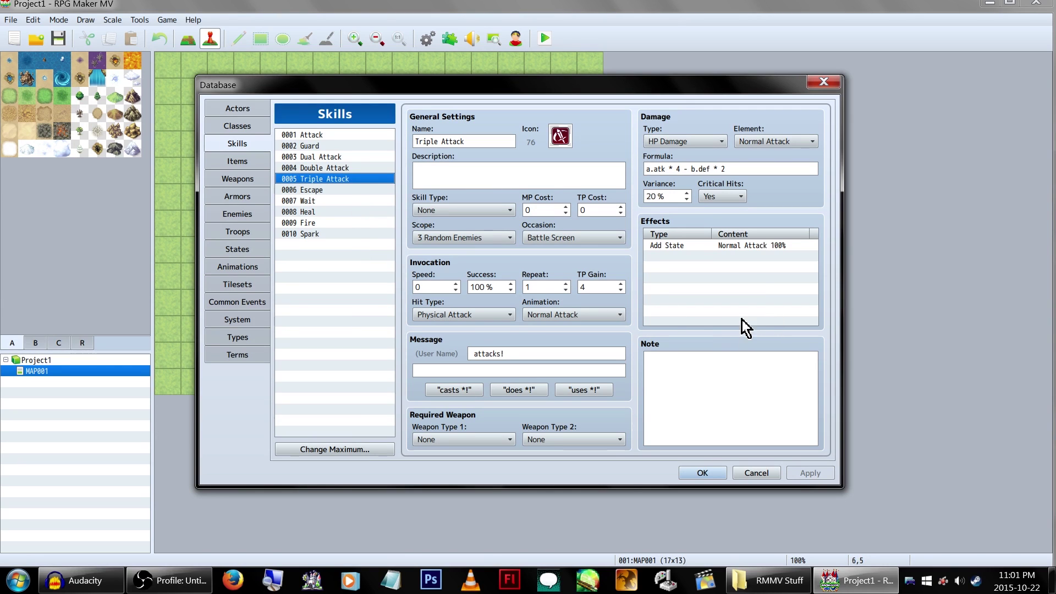
pyautogui.click(769, 246)
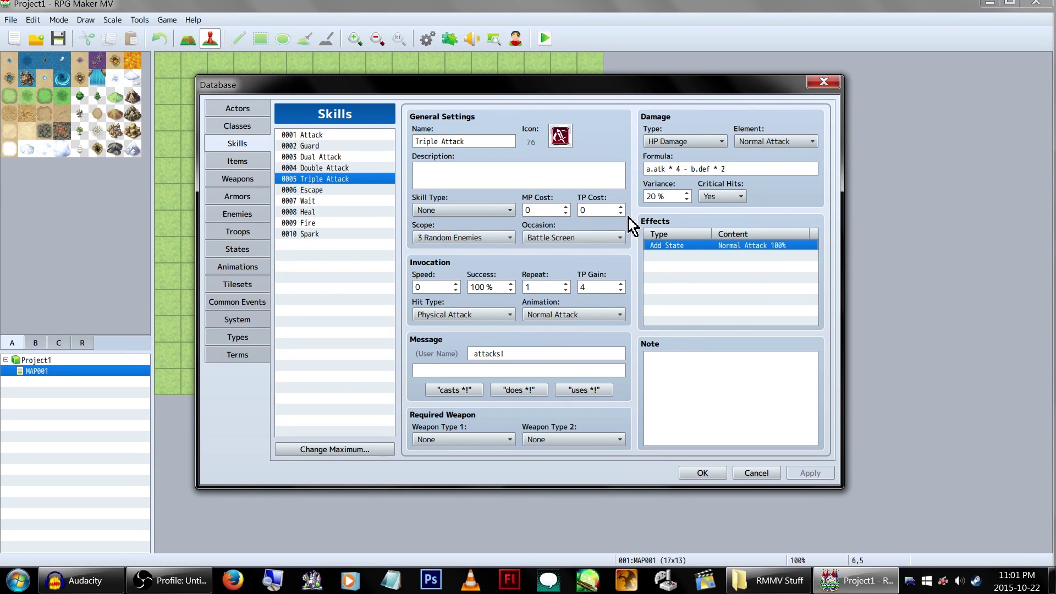
pyautogui.click(547, 240)
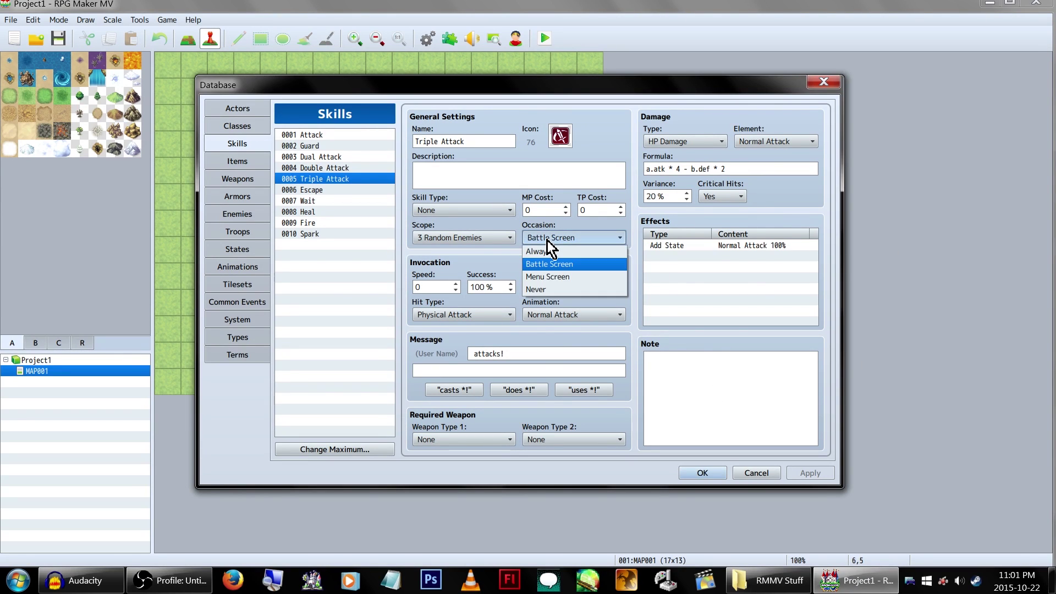
pyautogui.click(547, 240)
pyautogui.click(488, 238)
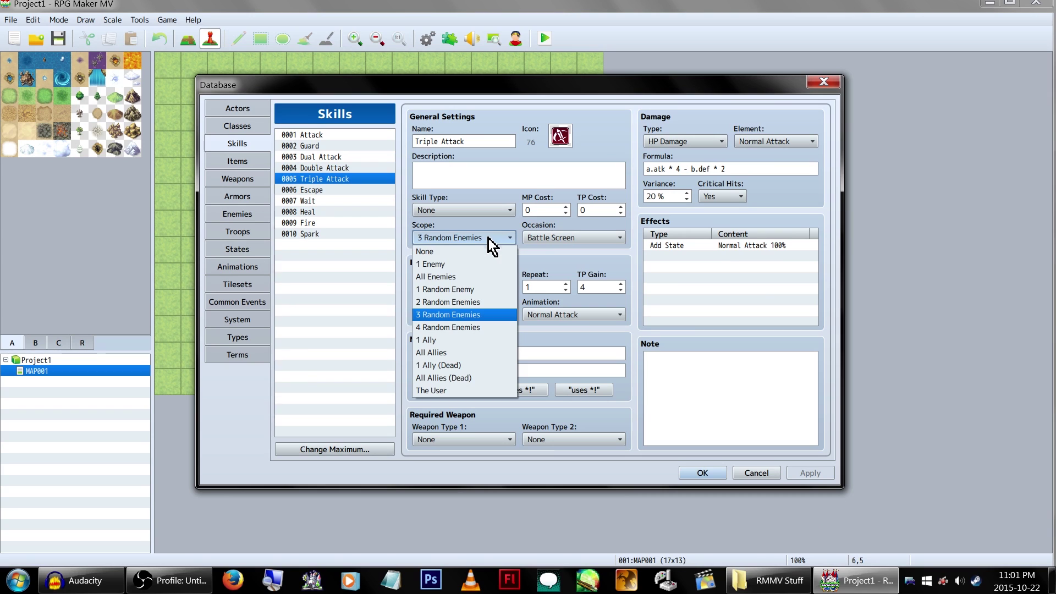
pyautogui.click(488, 238)
# Step: Check Triple Attack's HP Damage type and Normal Attack element, leaving both unchanged
pyautogui.click(531, 353)
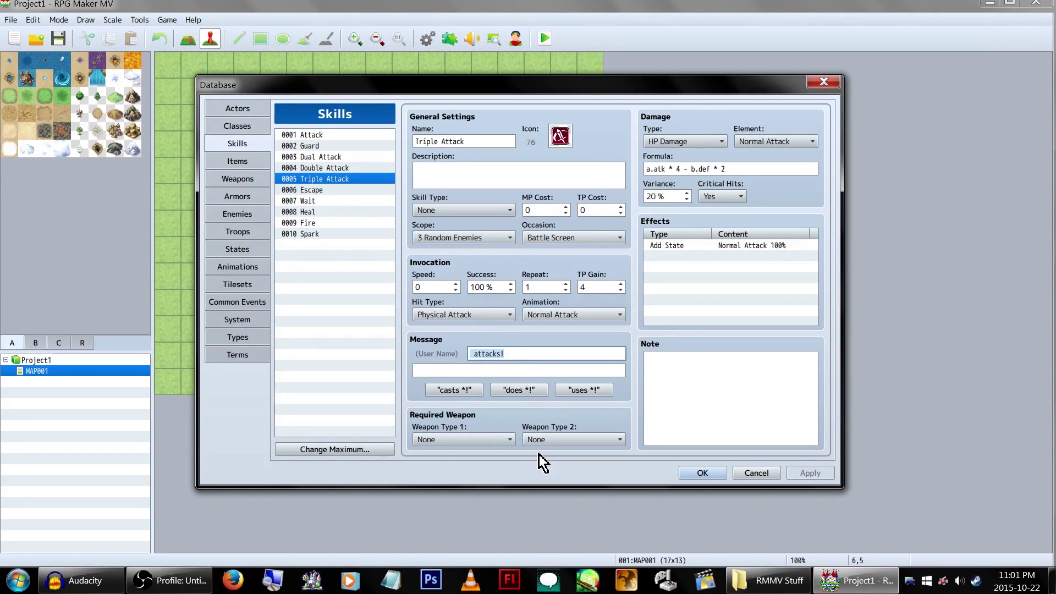
pyautogui.click(342, 375)
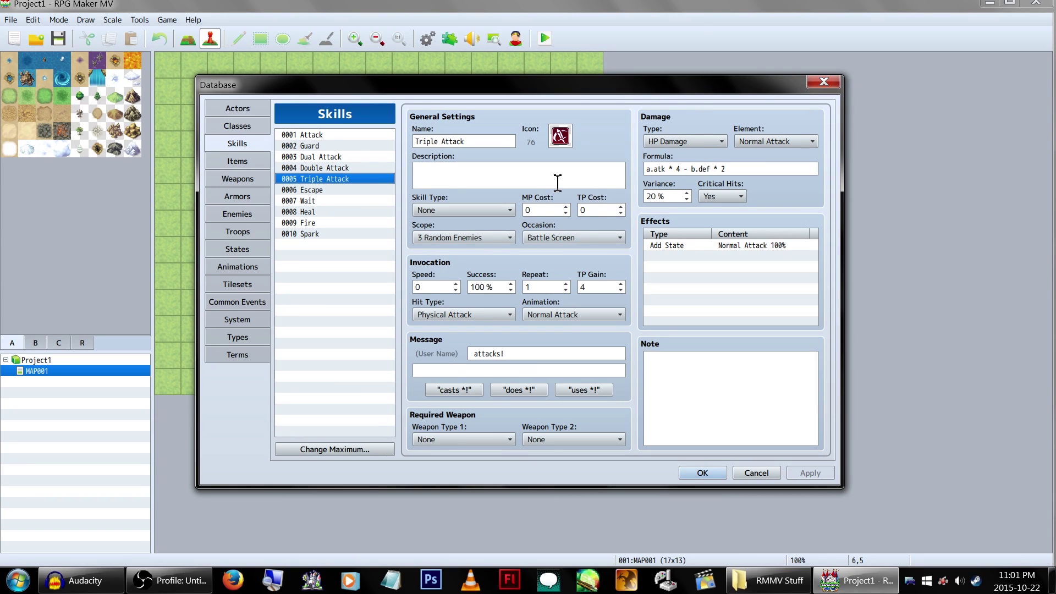
pyautogui.click(679, 141)
pyautogui.click(748, 143)
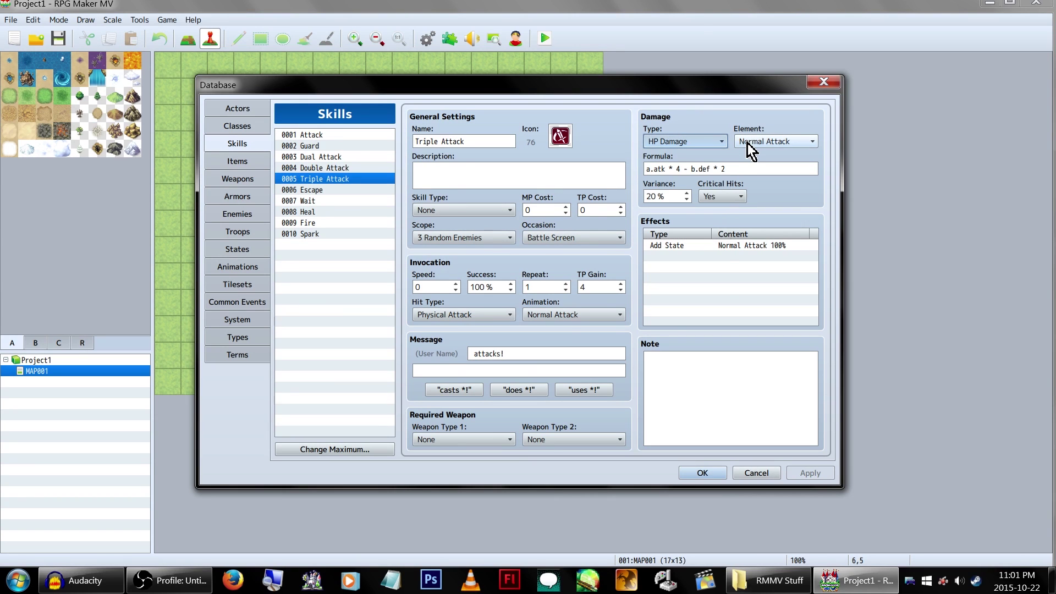
pyautogui.click(747, 143)
pyautogui.click(741, 122)
pyautogui.click(328, 246)
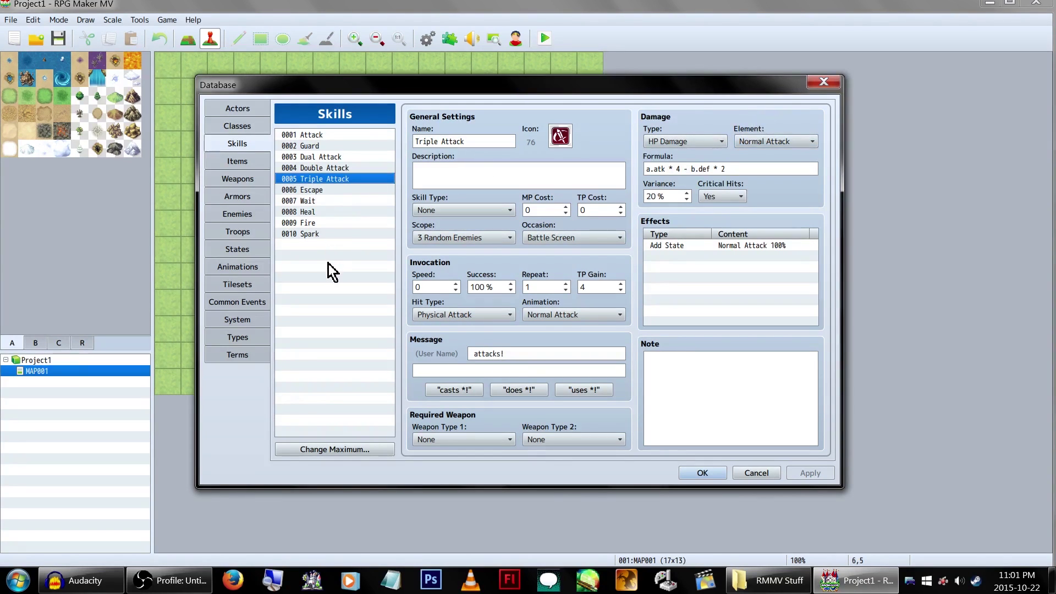
pyautogui.click(250, 163)
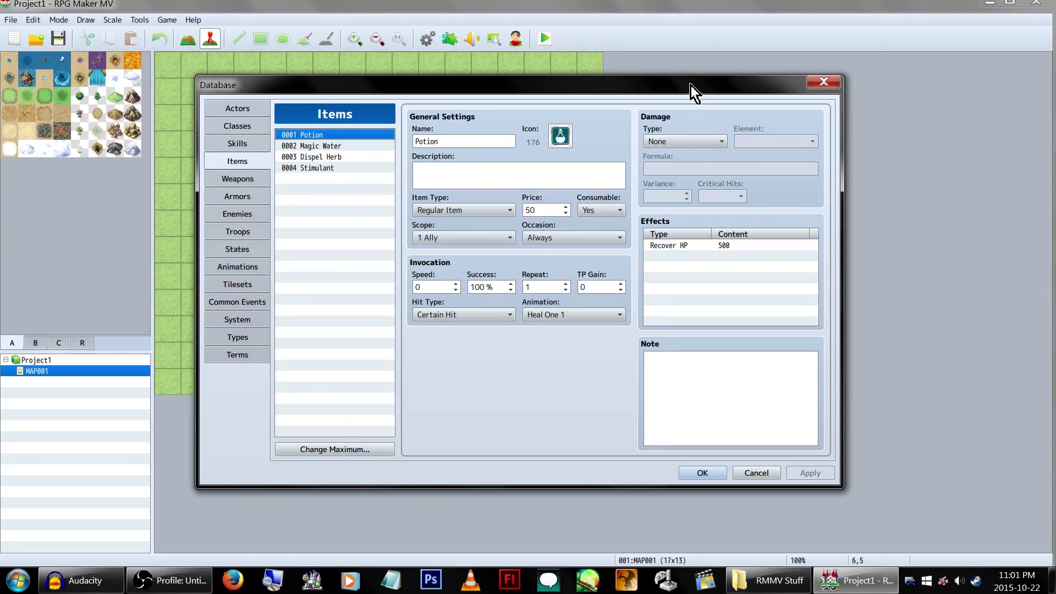
# Step: Select the Stimulant item and confirm its Certain Hit hit type
pyautogui.moveTo(691, 85)
pyautogui.mouseDown()
pyautogui.moveTo(717, 27)
pyautogui.moveTo(703, 117)
pyautogui.moveTo(692, 77)
pyautogui.mouseUp()
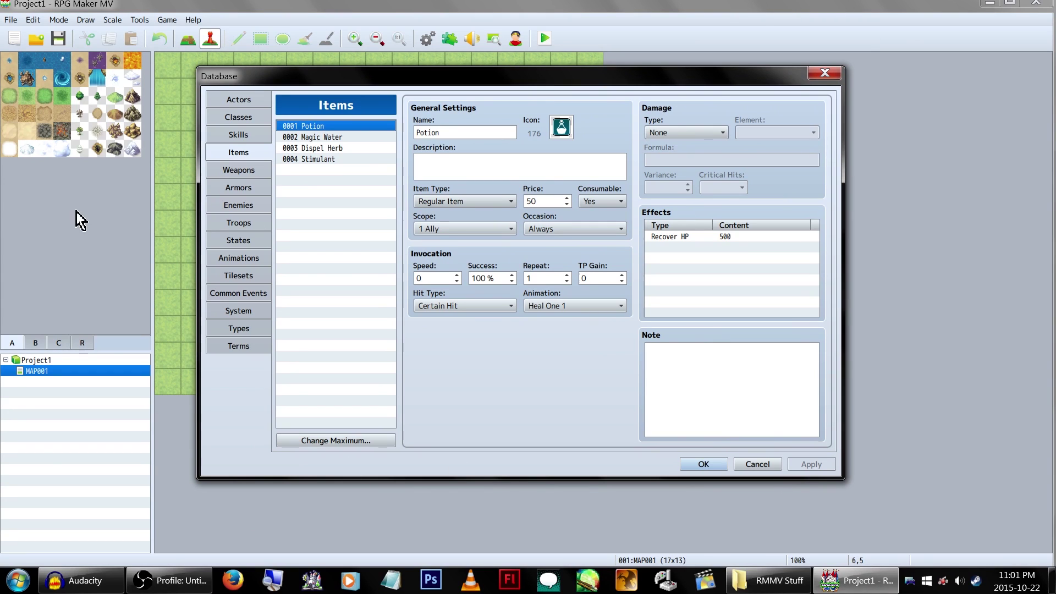
pyautogui.click(350, 160)
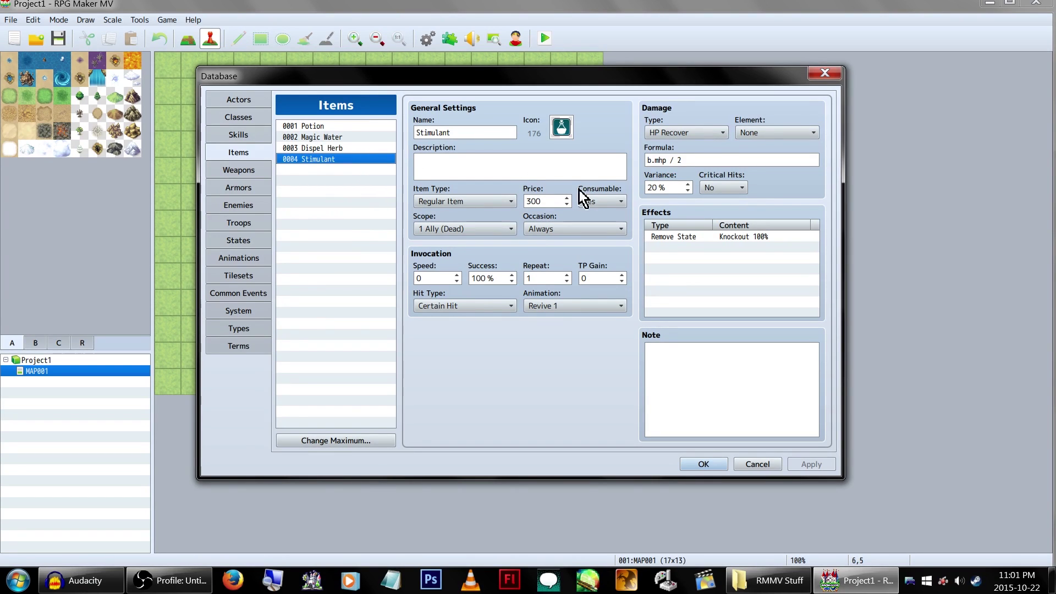
pyautogui.click(744, 247)
pyautogui.click(491, 305)
pyautogui.click(490, 305)
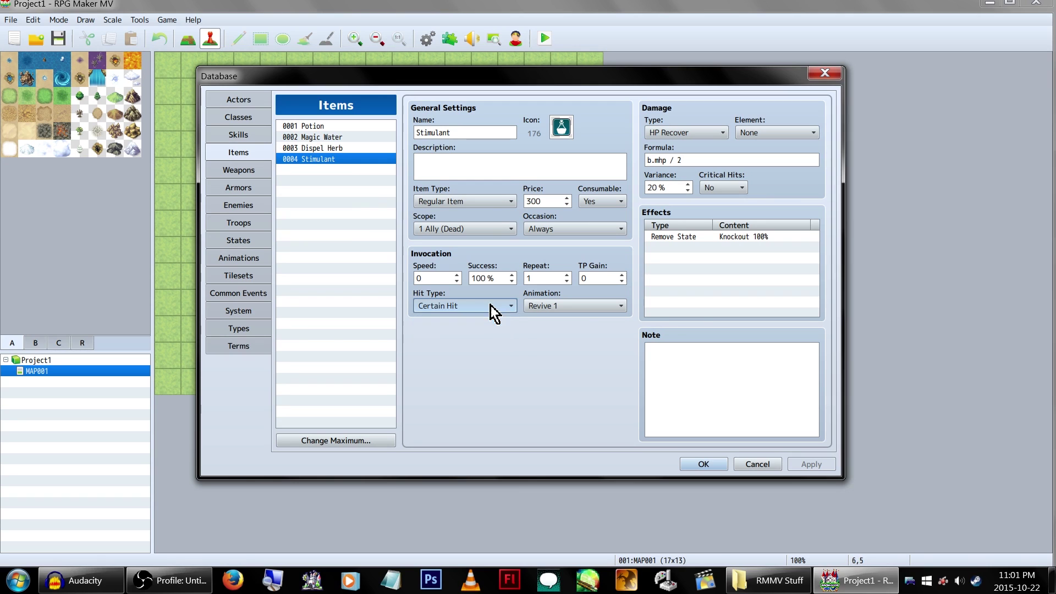
# Step: Check Stimulant's 1 Ally (Dead) scope and Regular Item type without changes
pyautogui.click(476, 230)
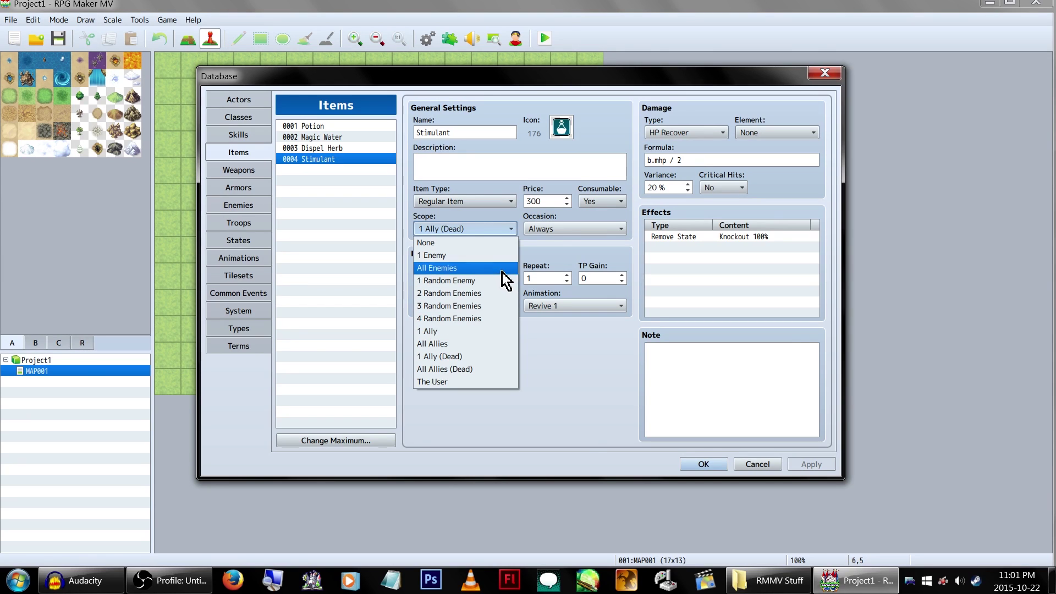
pyautogui.click(540, 322)
pyautogui.click(484, 229)
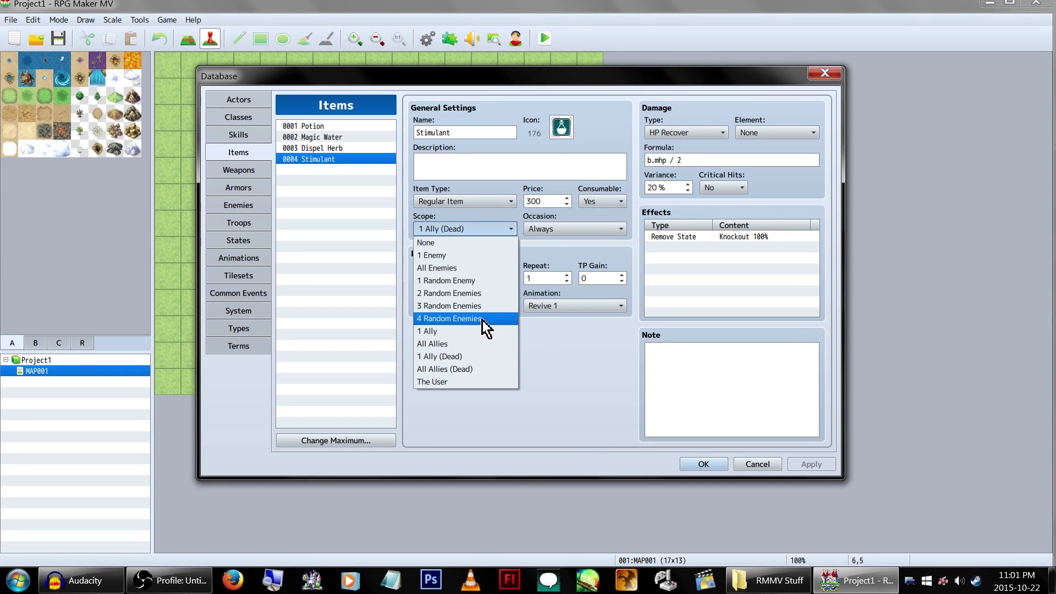
pyautogui.click(566, 385)
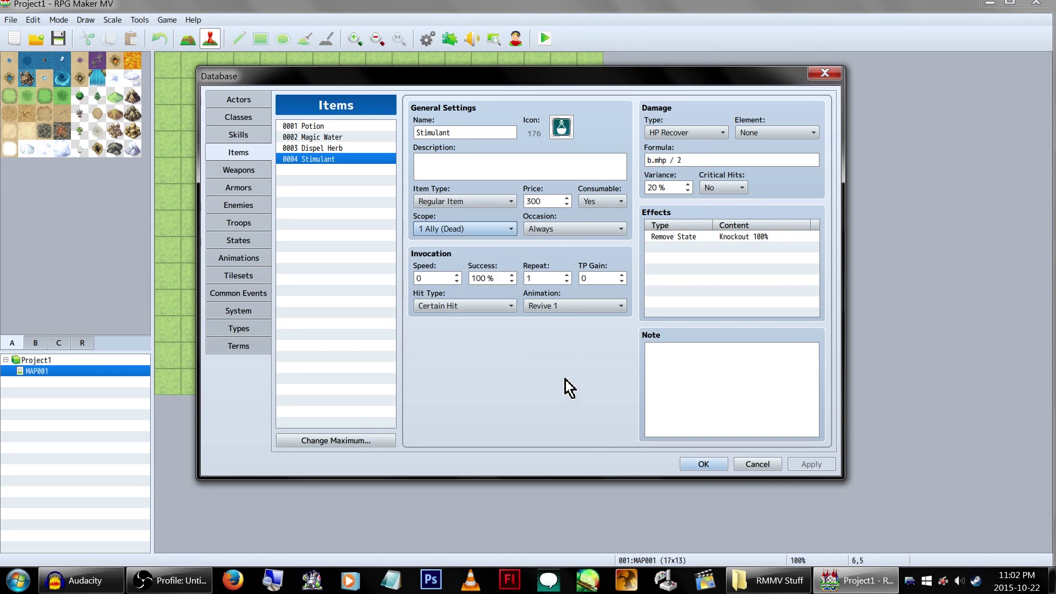
pyautogui.click(512, 202)
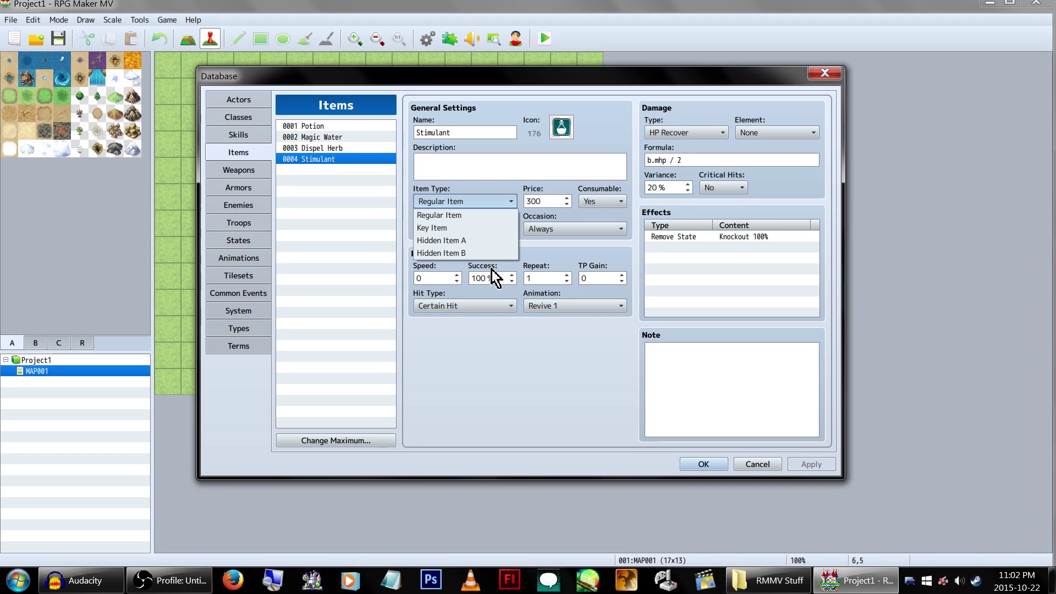
pyautogui.click(487, 203)
pyautogui.click(522, 167)
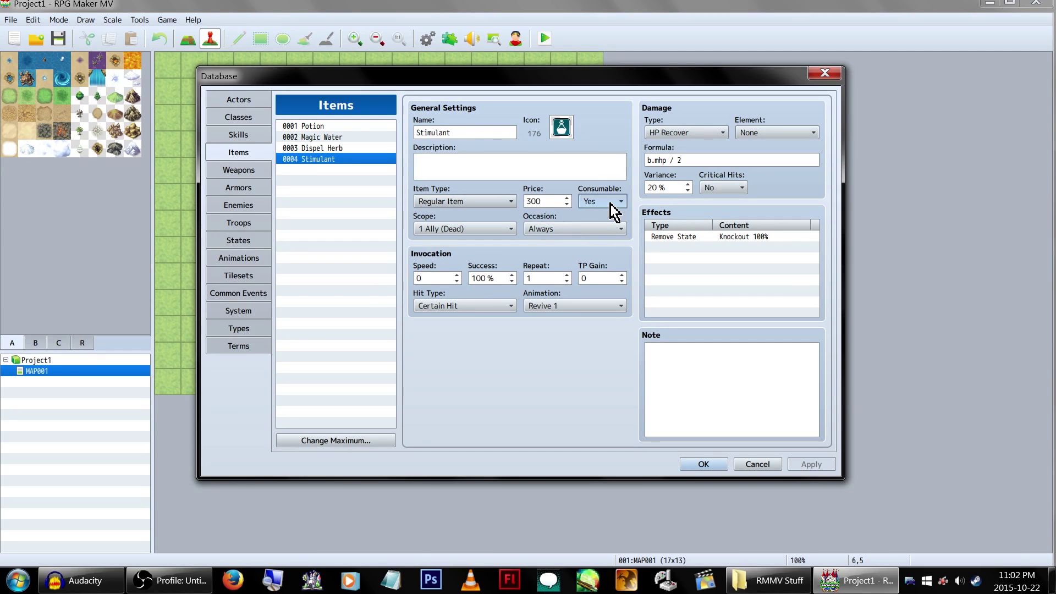
pyautogui.click(609, 227)
# Step: Start a new Stimulant effect and browse the State, Param and Other effect categories
pyautogui.click(720, 247)
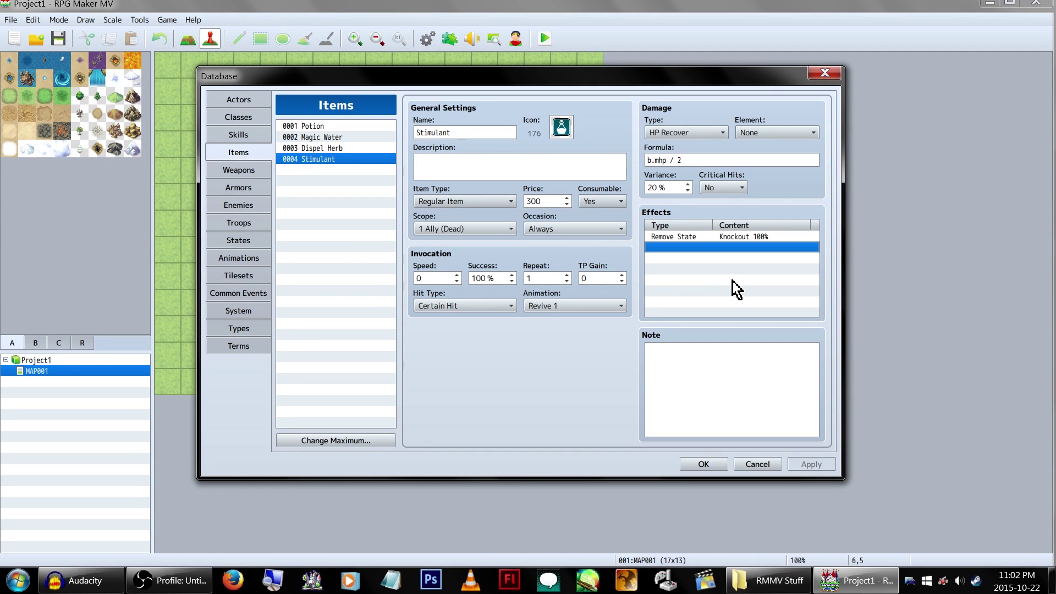
pyautogui.doubleClick(711, 247)
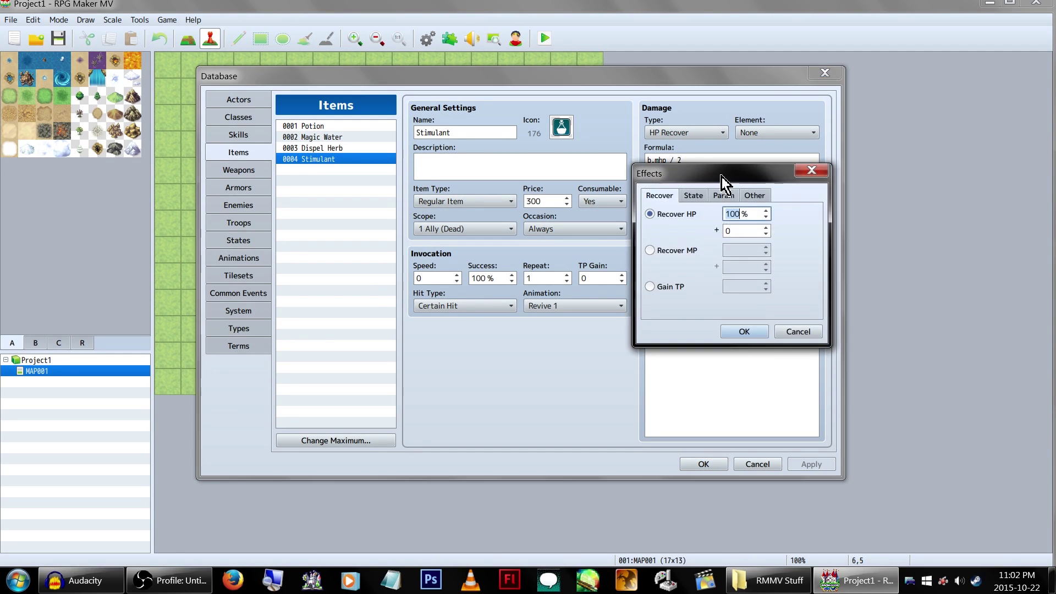
pyautogui.moveTo(721, 176); pyautogui.dragTo(477, 190)
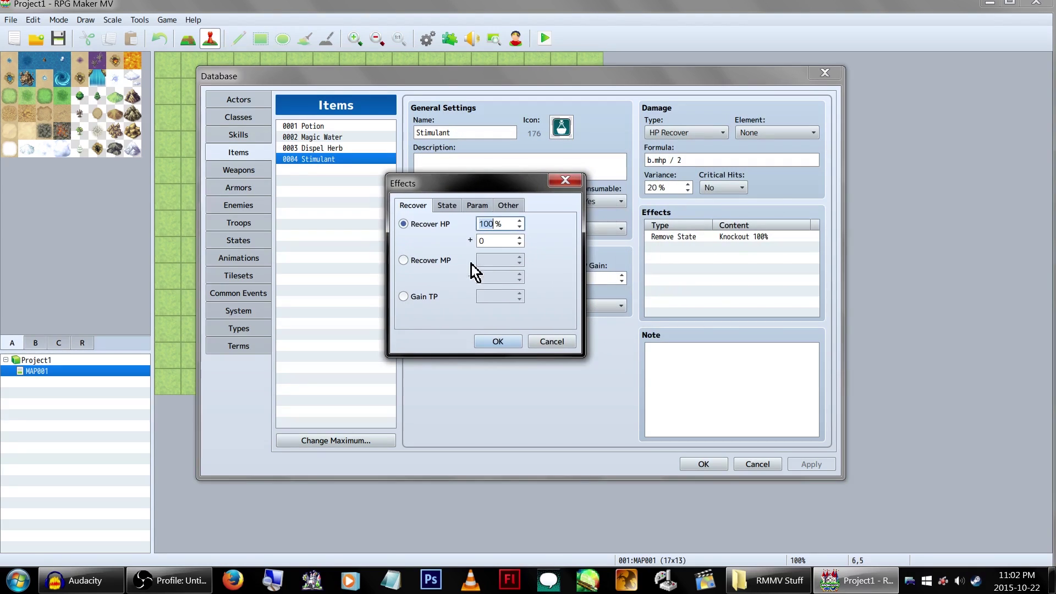
pyautogui.click(447, 207)
pyautogui.click(440, 223)
pyautogui.click(483, 206)
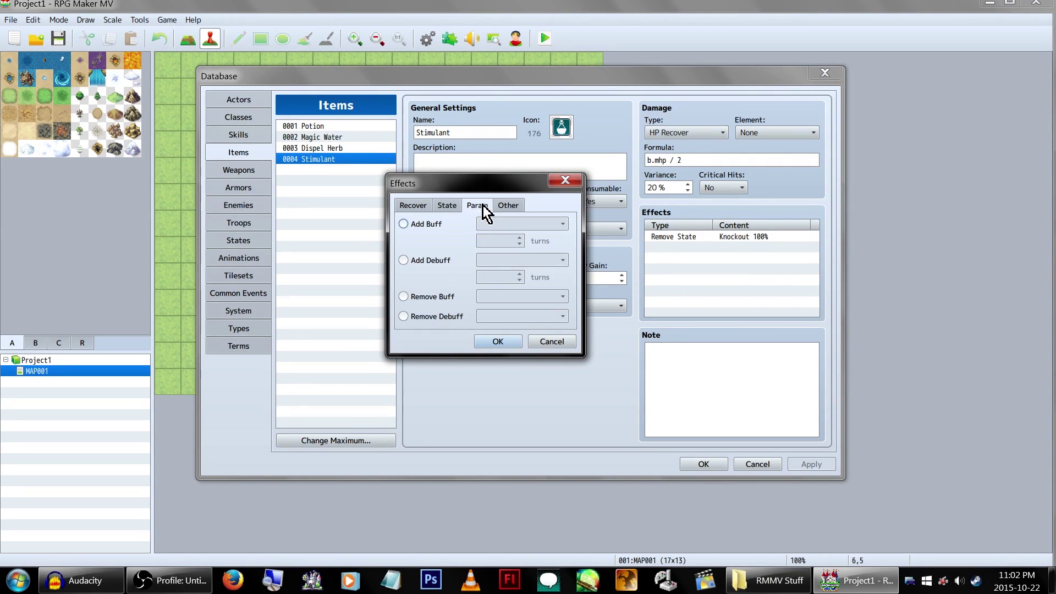
pyautogui.click(514, 204)
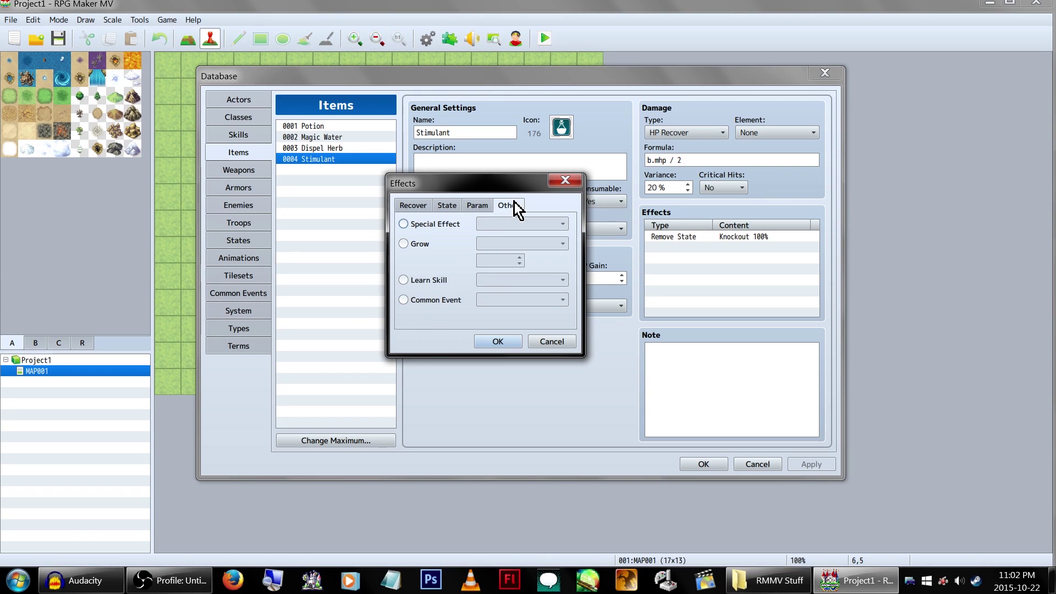
pyautogui.click(455, 302)
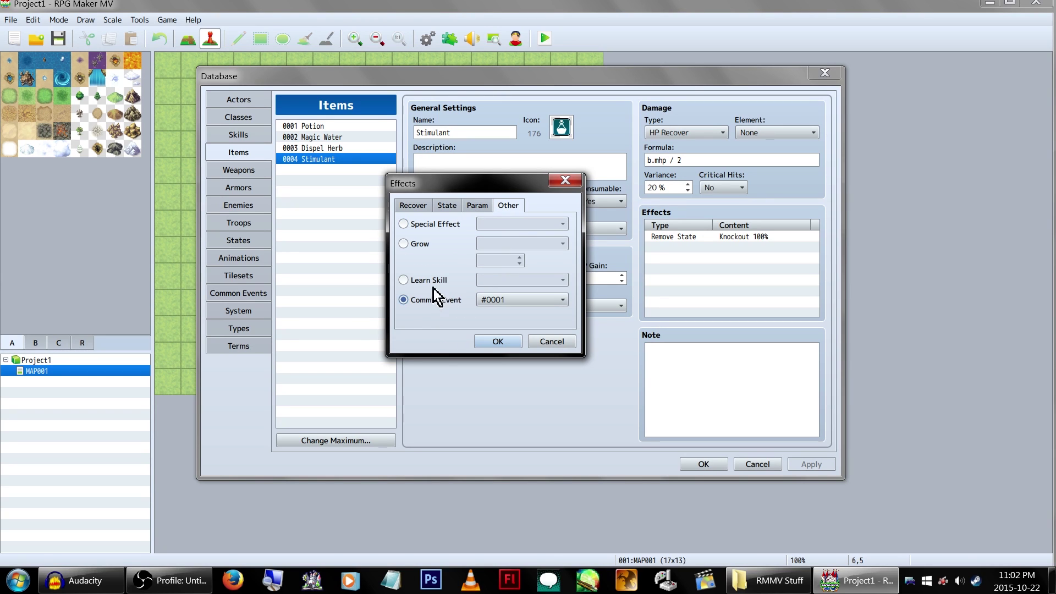
# Step: Preview Learn Skill Attack, Grow Max HP and Special Effect options, then discard the effect
pyautogui.click(430, 280)
pyautogui.click(512, 281)
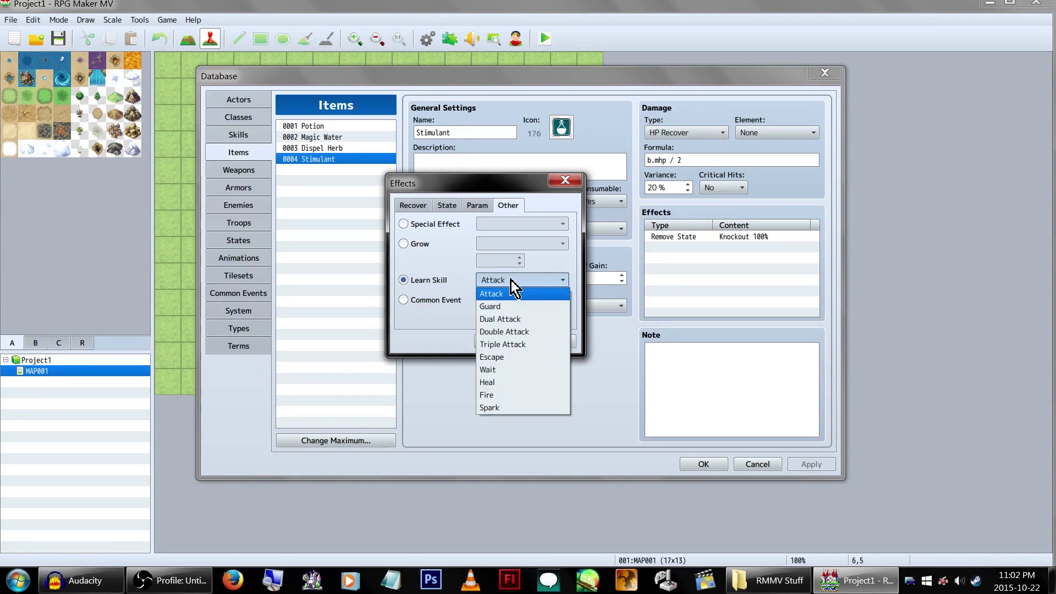
pyautogui.click(511, 279)
pyautogui.click(421, 246)
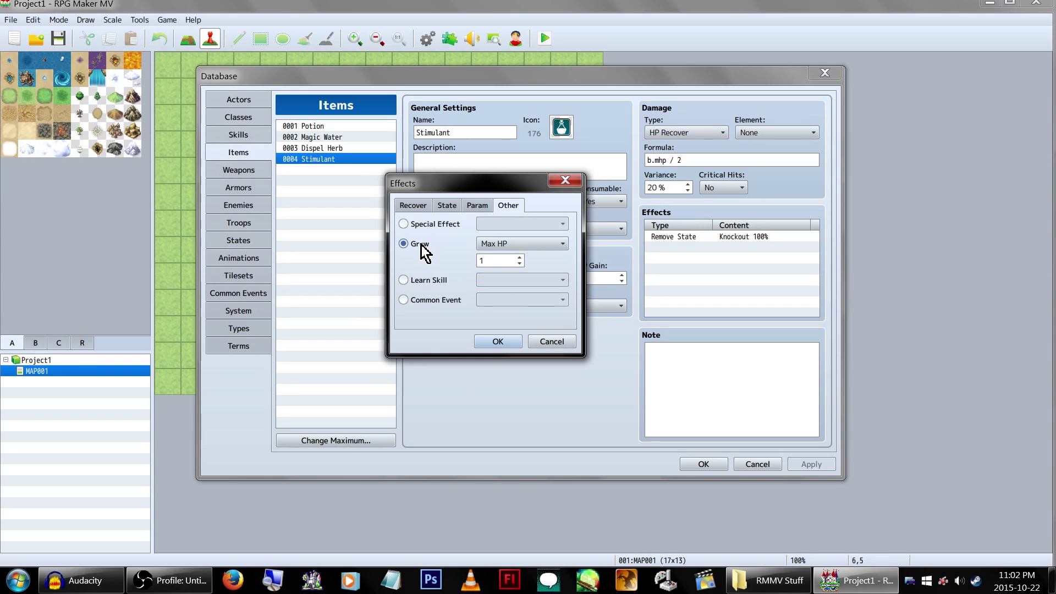
pyautogui.click(542, 246)
pyautogui.click(542, 254)
pyautogui.click(403, 224)
pyautogui.click(551, 225)
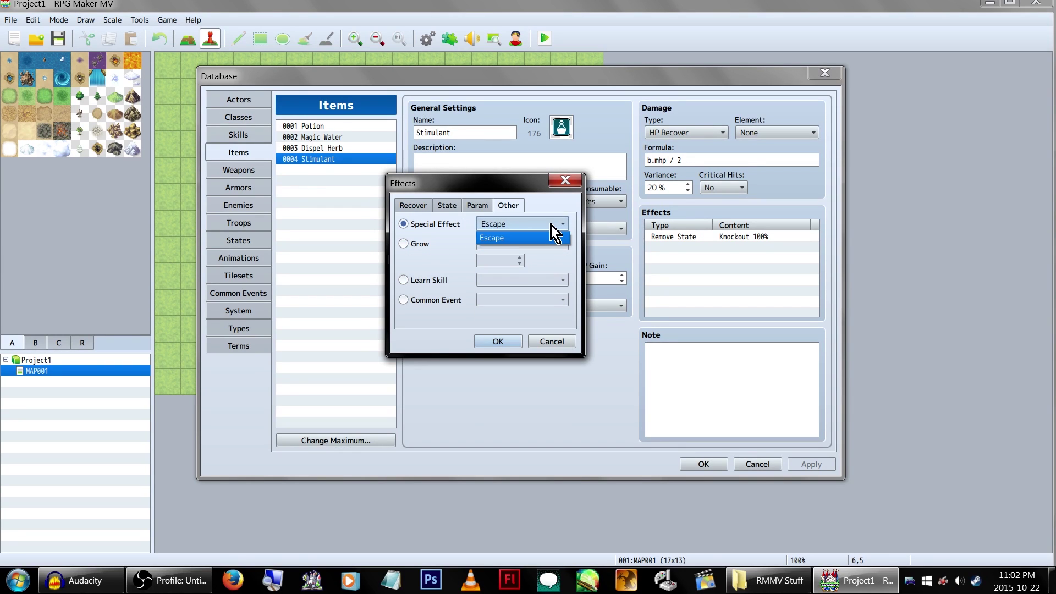
pyautogui.click(551, 226)
pyautogui.click(551, 226)
pyautogui.click(571, 343)
pyautogui.click(569, 342)
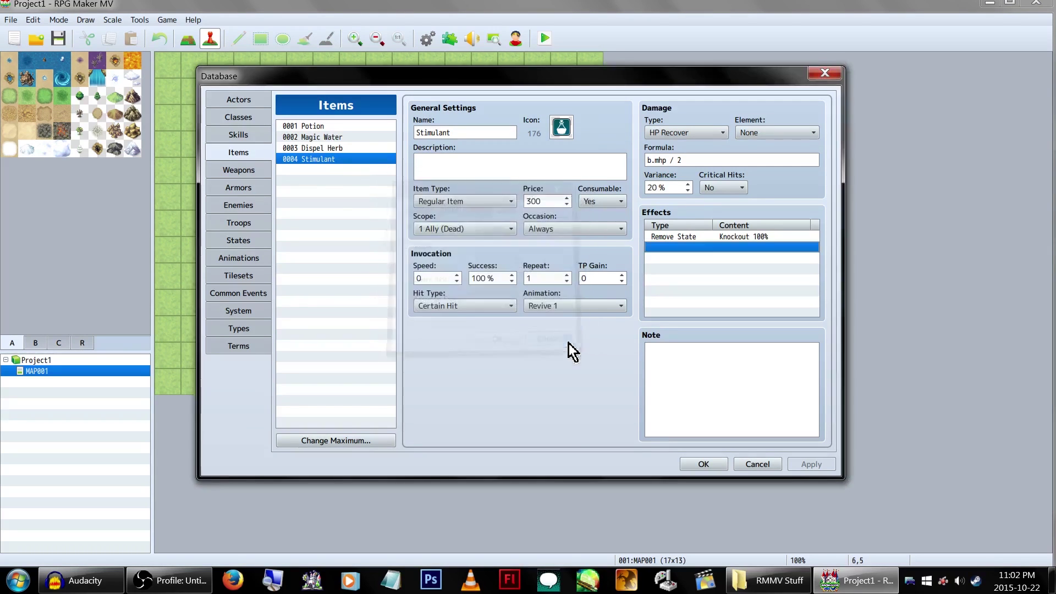
pyautogui.click(270, 171)
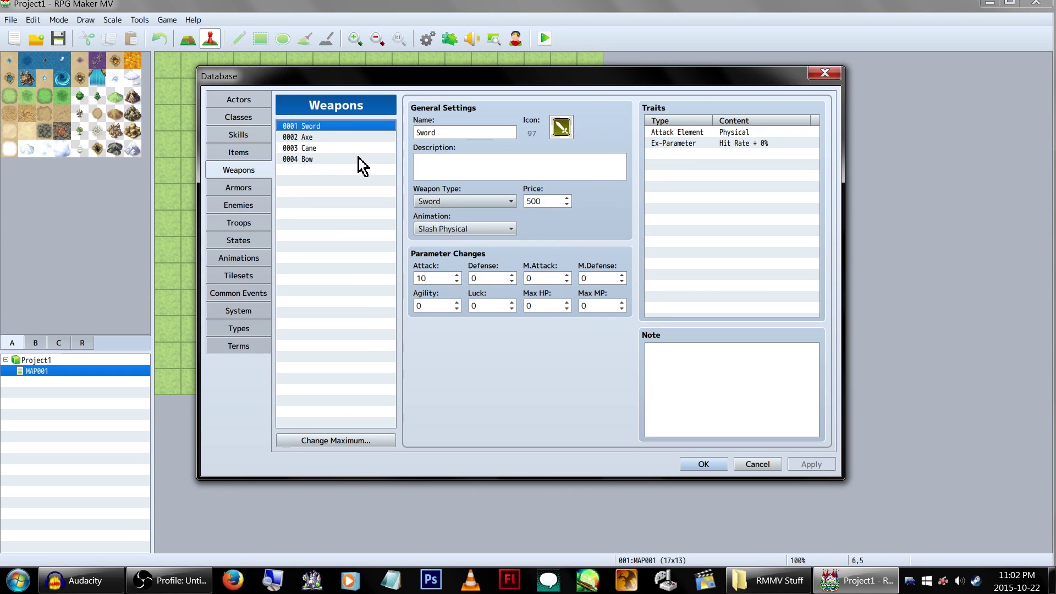
# Step: Inspect the Sword's traits and Slash Physical animation, leaving the weapon unchanged
pyautogui.moveTo(604, 83); pyautogui.dragTo(690, 107)
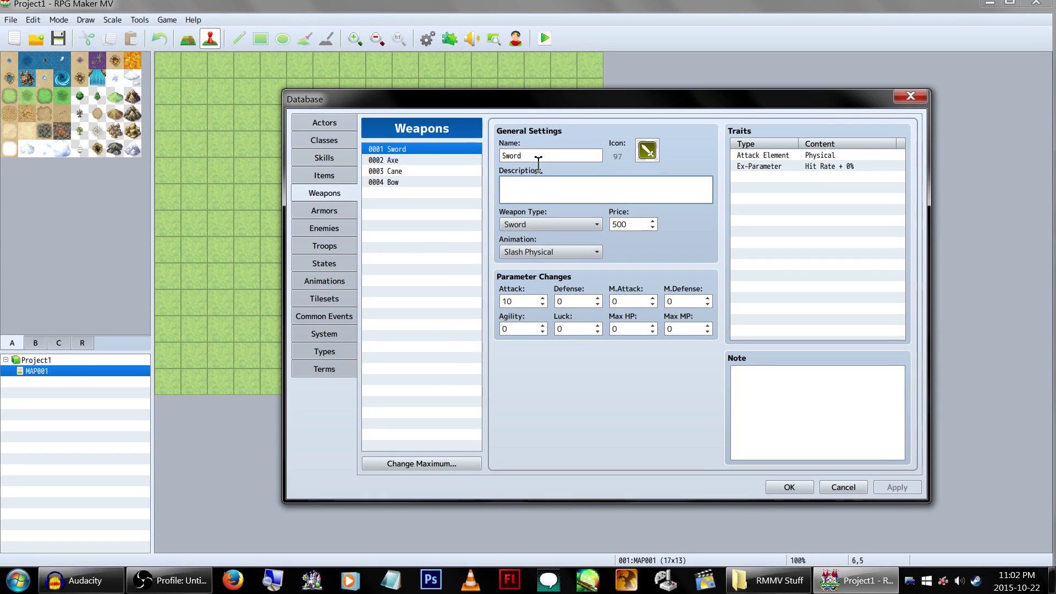
pyautogui.click(792, 211)
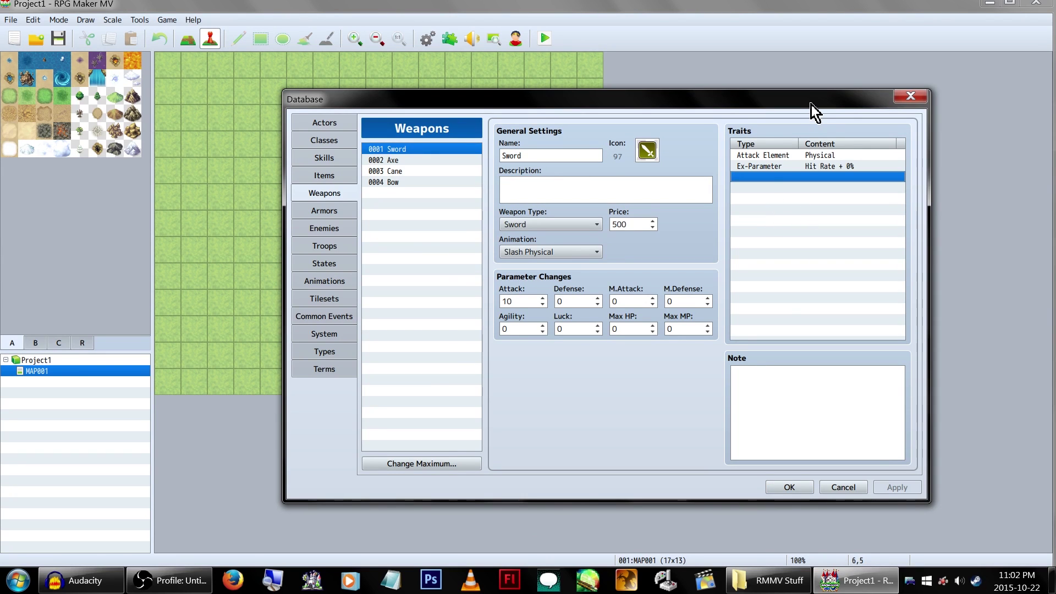
pyautogui.moveTo(811, 104); pyautogui.dragTo(722, 88)
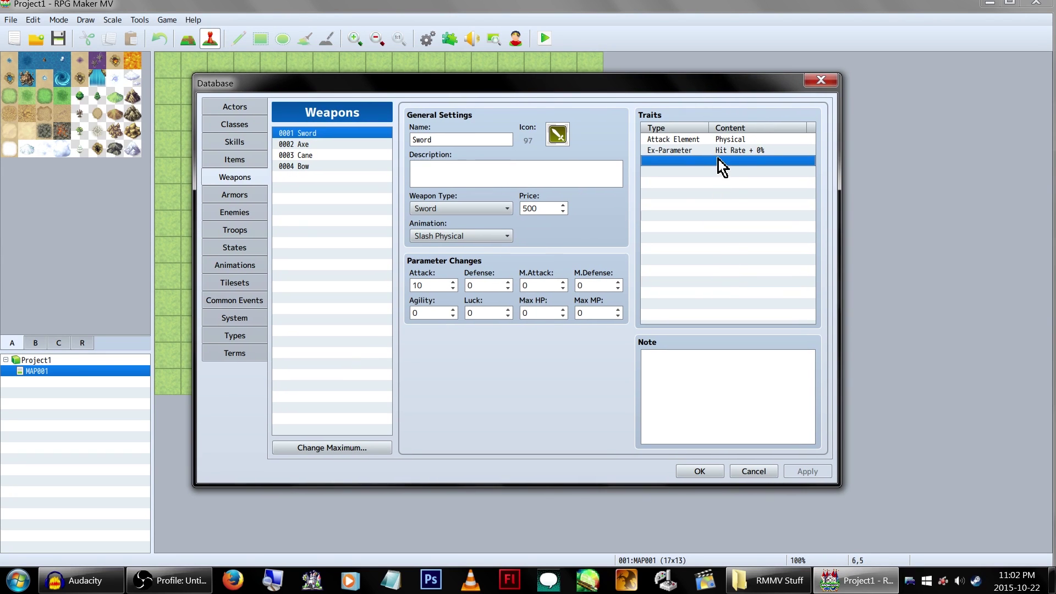
pyautogui.click(477, 237)
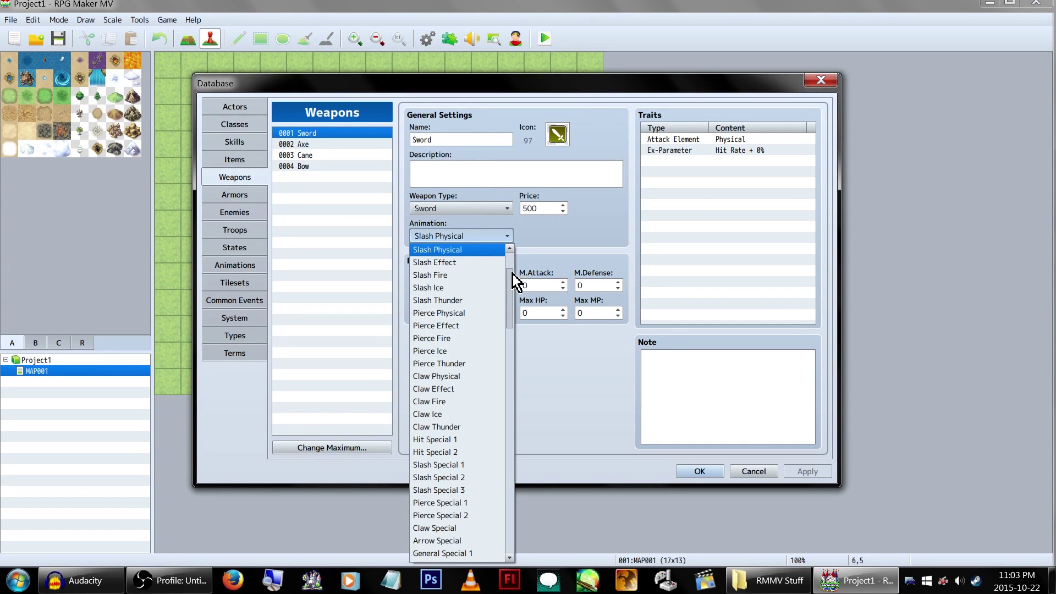
pyautogui.moveTo(513, 274)
pyautogui.mouseDown()
pyautogui.moveTo(510, 554)
pyautogui.moveTo(512, 276)
pyautogui.mouseUp()
pyautogui.click(588, 249)
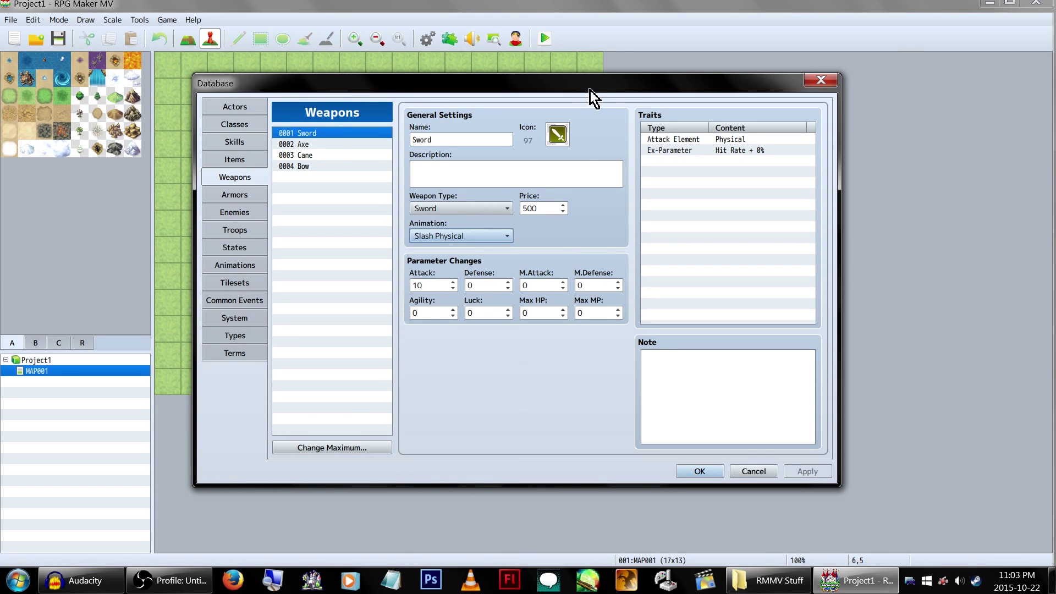
pyautogui.moveTo(590, 90); pyautogui.dragTo(654, 69)
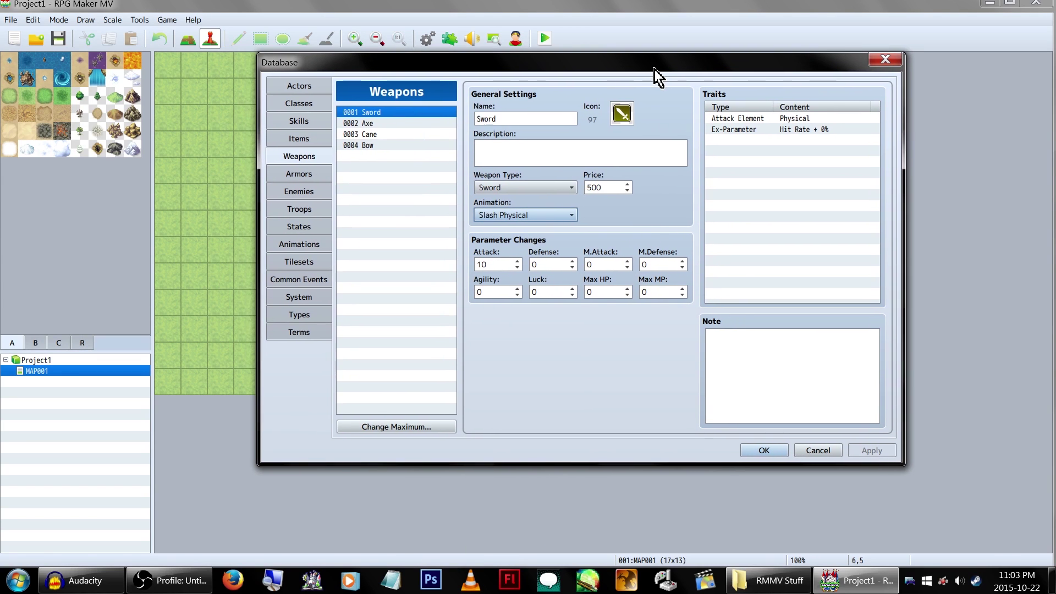
pyautogui.click(319, 190)
pyautogui.moveTo(459, 62); pyautogui.dragTo(411, 59)
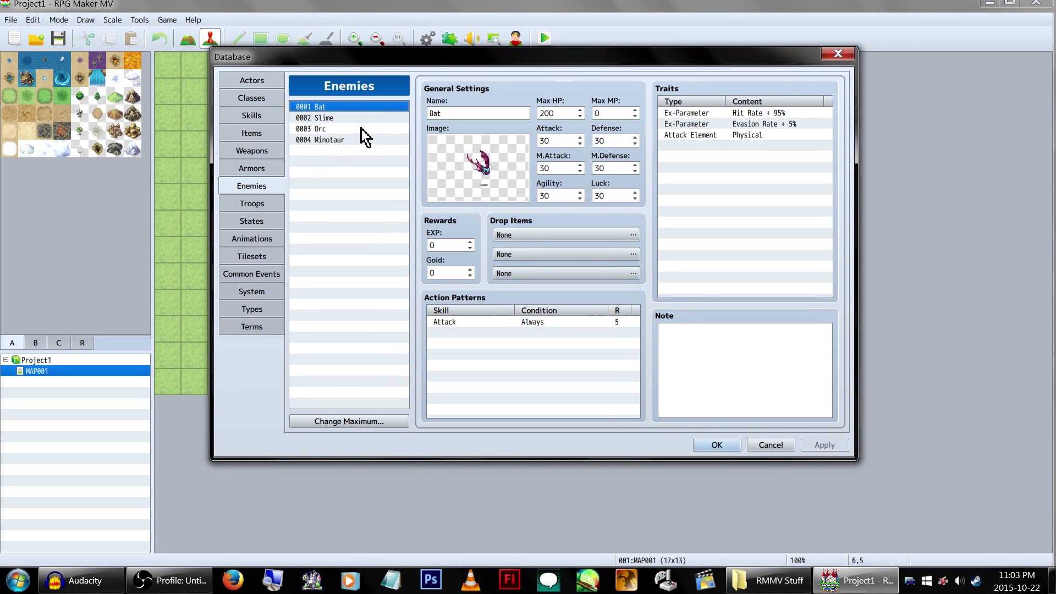
# Step: Select the Slime enemy and browse its Param, Attack and Skill trait categories without adding one
pyautogui.click(355, 139)
pyautogui.click(358, 116)
pyautogui.click(356, 106)
pyautogui.click(355, 140)
pyautogui.click(356, 117)
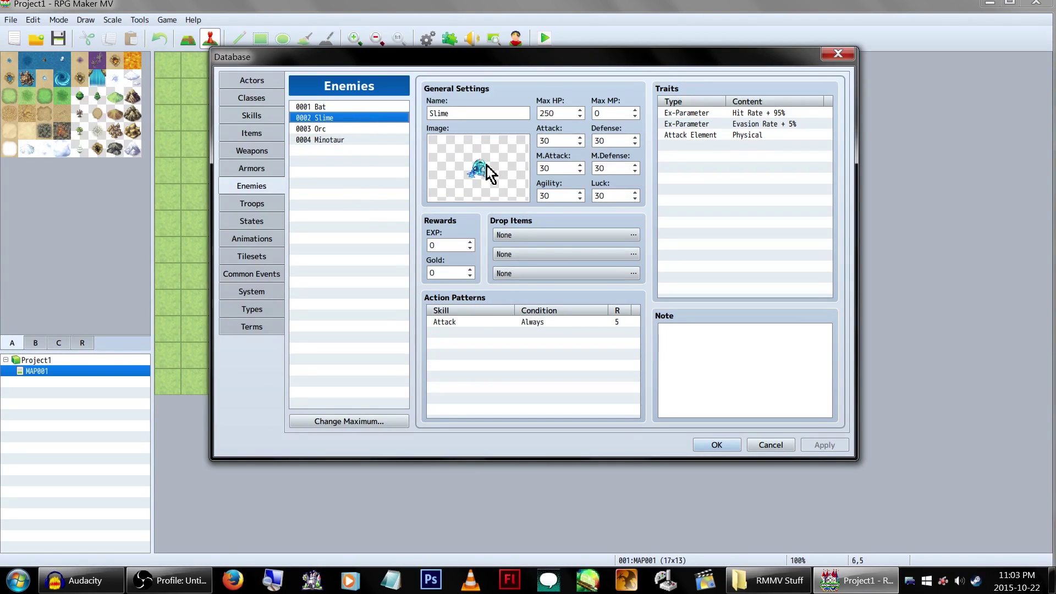
pyautogui.doubleClick(714, 155)
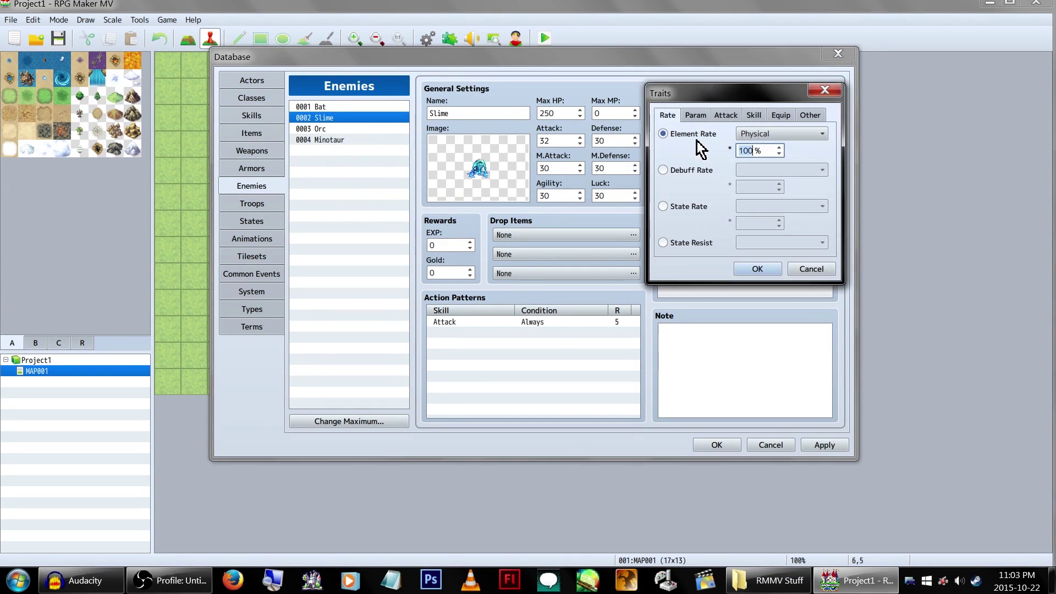
pyautogui.moveTo(718, 101); pyautogui.dragTo(539, 174)
pyautogui.click(516, 189)
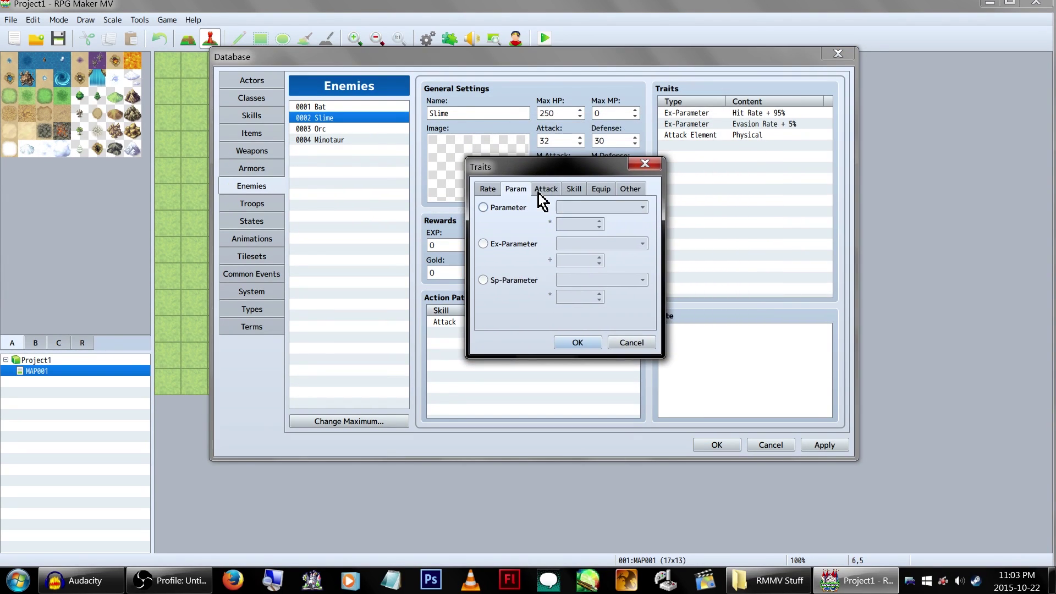
pyautogui.click(539, 193)
pyautogui.click(572, 191)
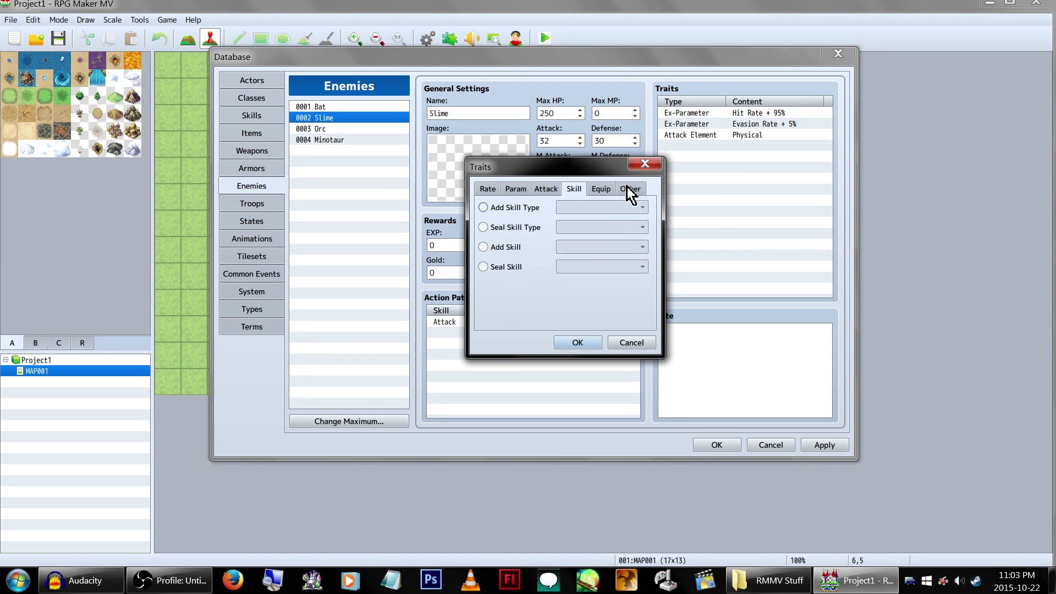
pyautogui.click(647, 164)
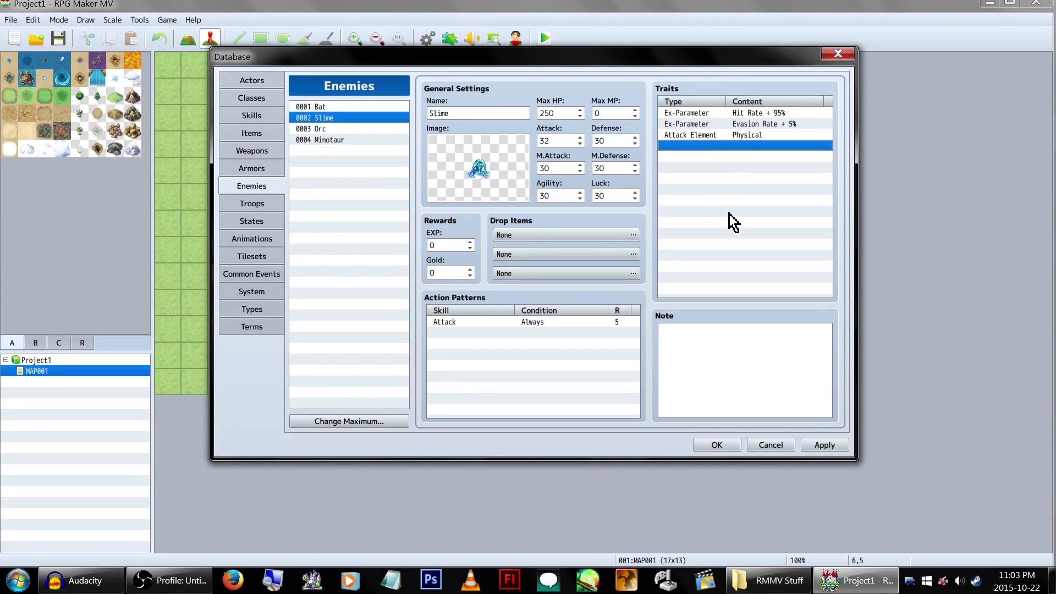
# Step: Try Potion and Shield as Slime's first drop item, discarding both changes
pyautogui.click(559, 235)
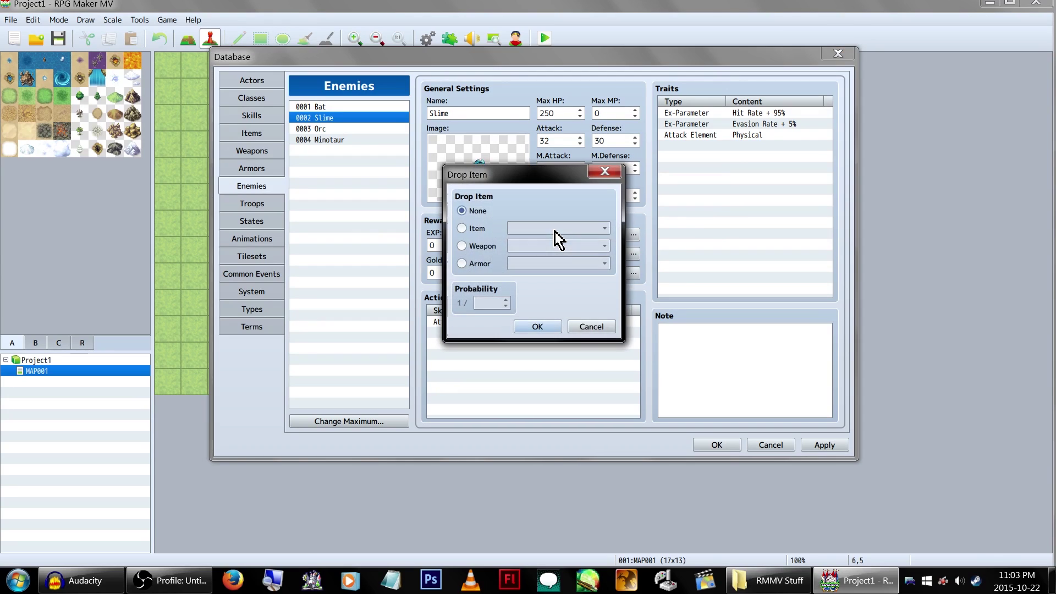
pyautogui.click(473, 263)
pyautogui.click(473, 246)
pyautogui.click(473, 228)
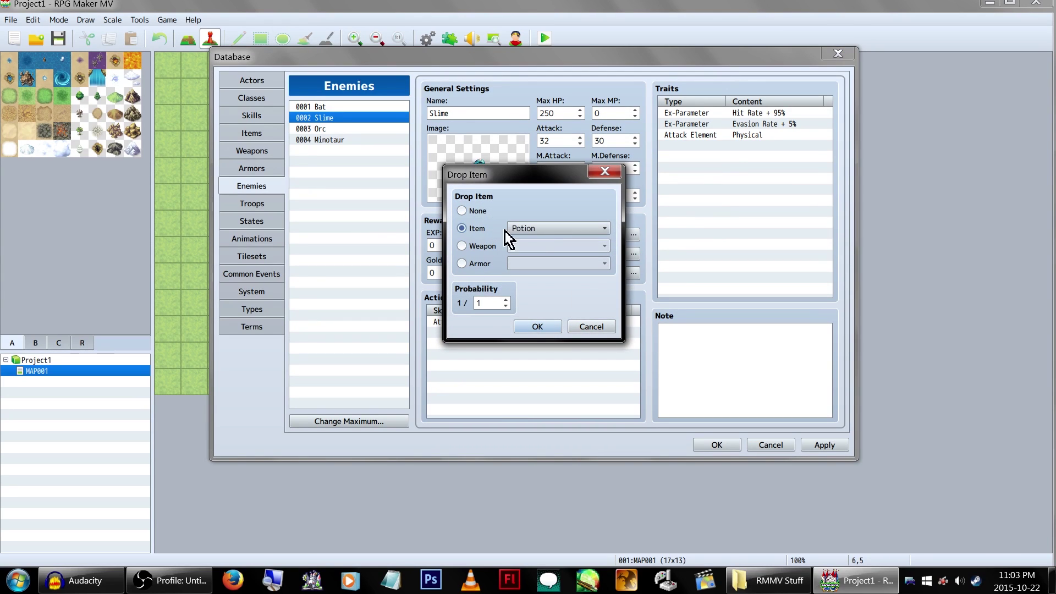
pyautogui.click(540, 229)
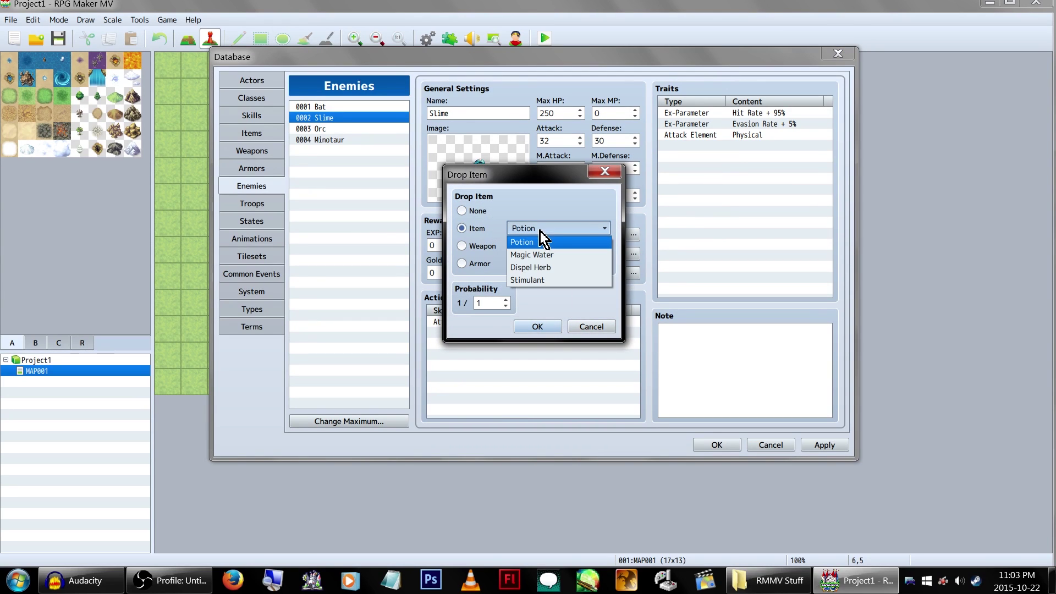
pyautogui.click(585, 209)
pyautogui.click(591, 327)
pyautogui.click(559, 236)
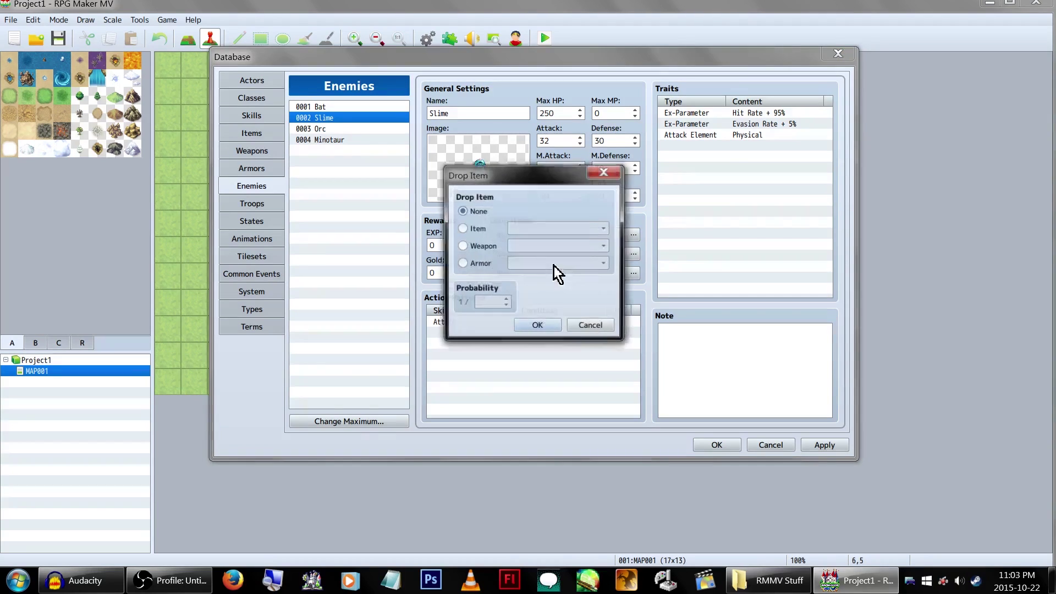
pyautogui.click(468, 264)
pyautogui.scroll(10, 495, 303)
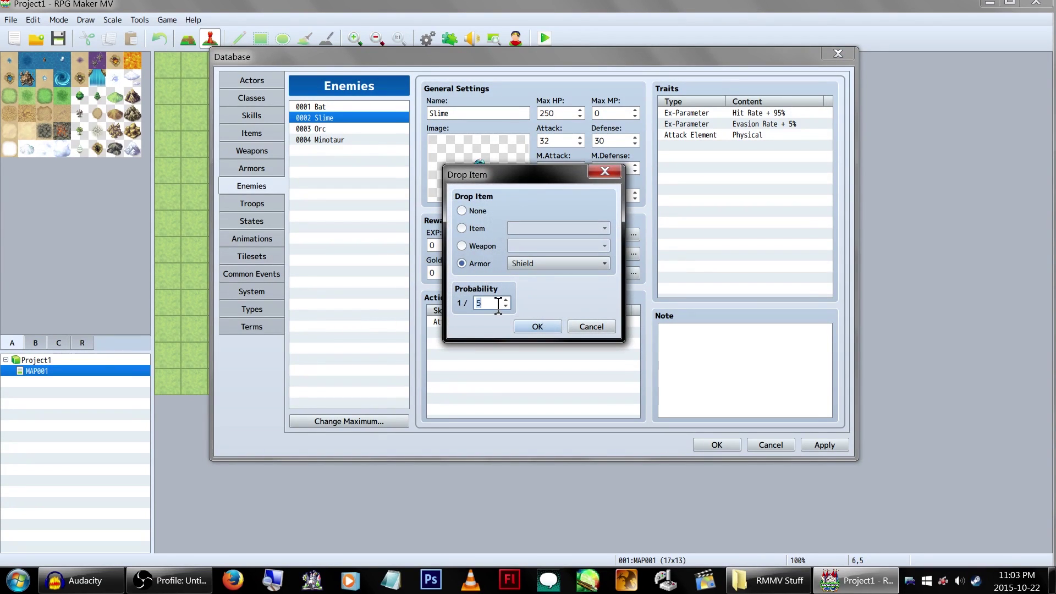
pyautogui.click(604, 329)
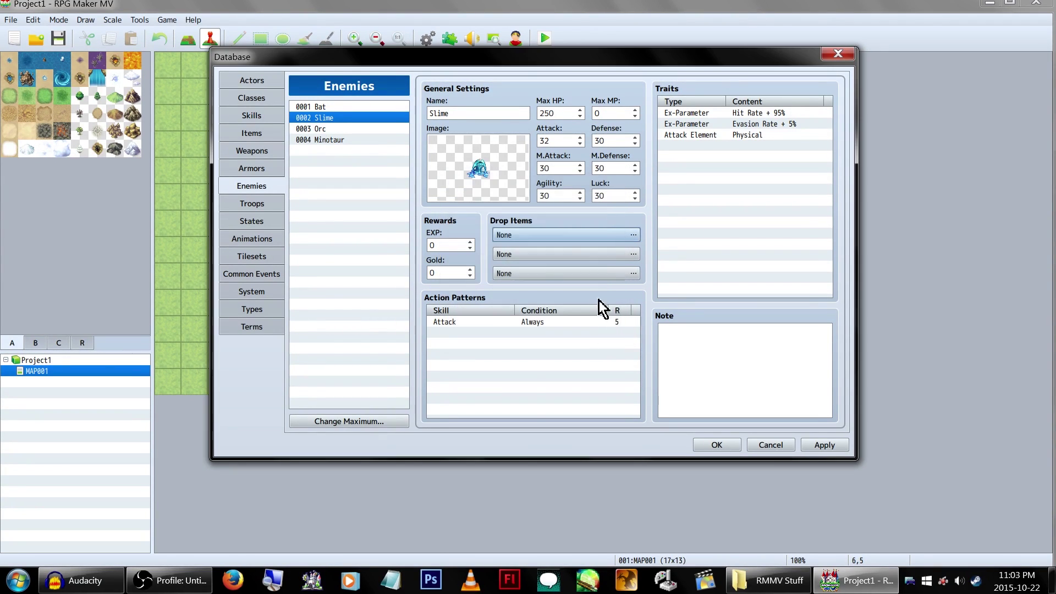
# Step: Open the Slime's Attack action, try the Turn and HP conditions, then discard the edits
pyautogui.doubleClick(482, 329)
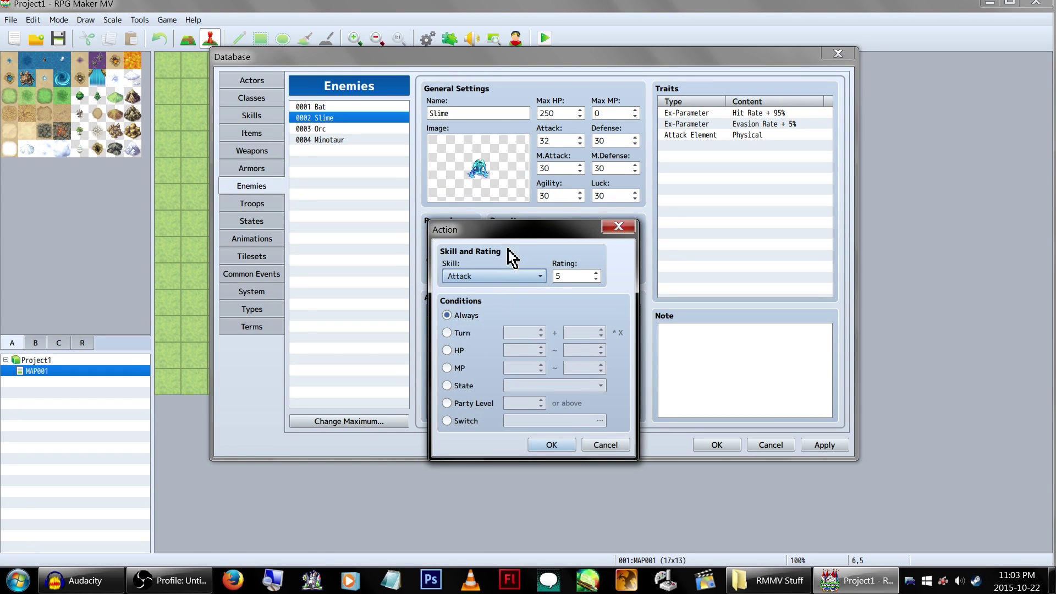
pyautogui.moveTo(513, 227); pyautogui.dragTo(521, 141)
pyautogui.click(521, 183)
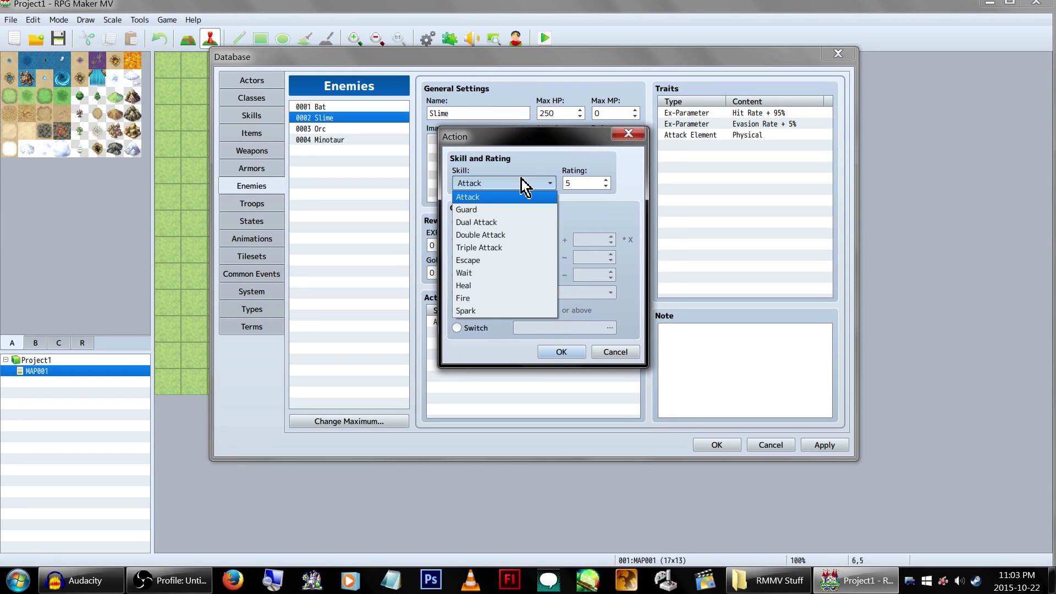
pyautogui.click(594, 184)
pyautogui.click(477, 240)
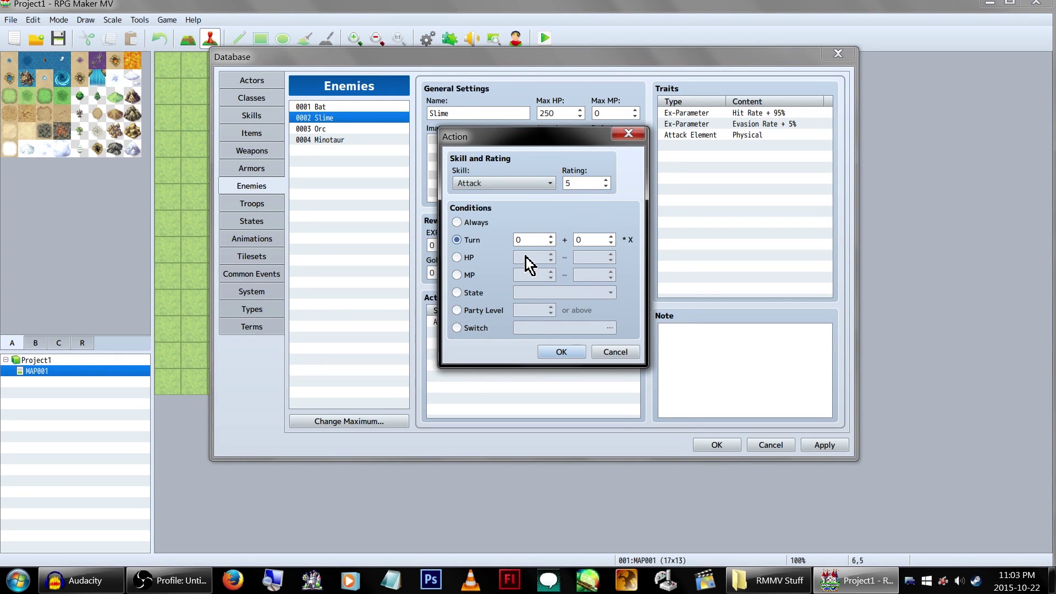
pyautogui.click(459, 257)
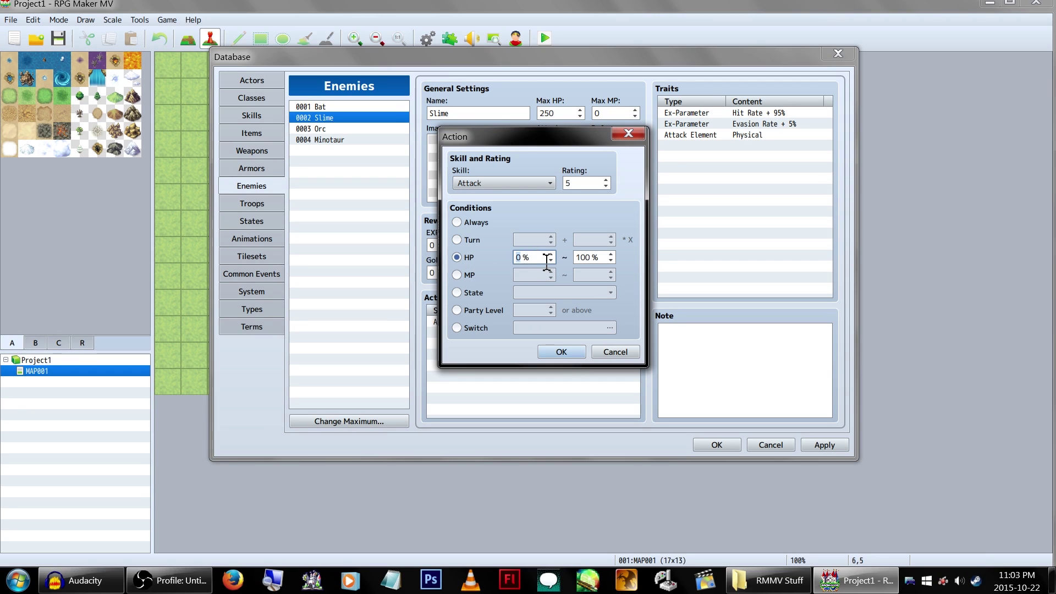
pyautogui.click(615, 352)
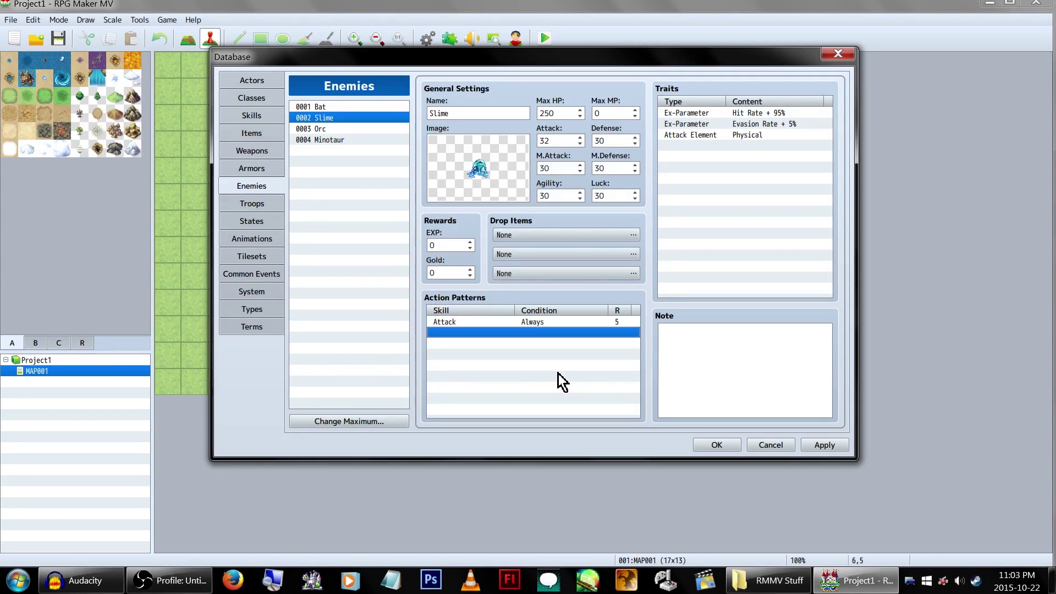
# Step: Start a new Slime action pattern and try the State, Party Level and Switch conditions
pyautogui.doubleClick(517, 333)
pyautogui.moveTo(494, 226); pyautogui.dragTo(486, 148)
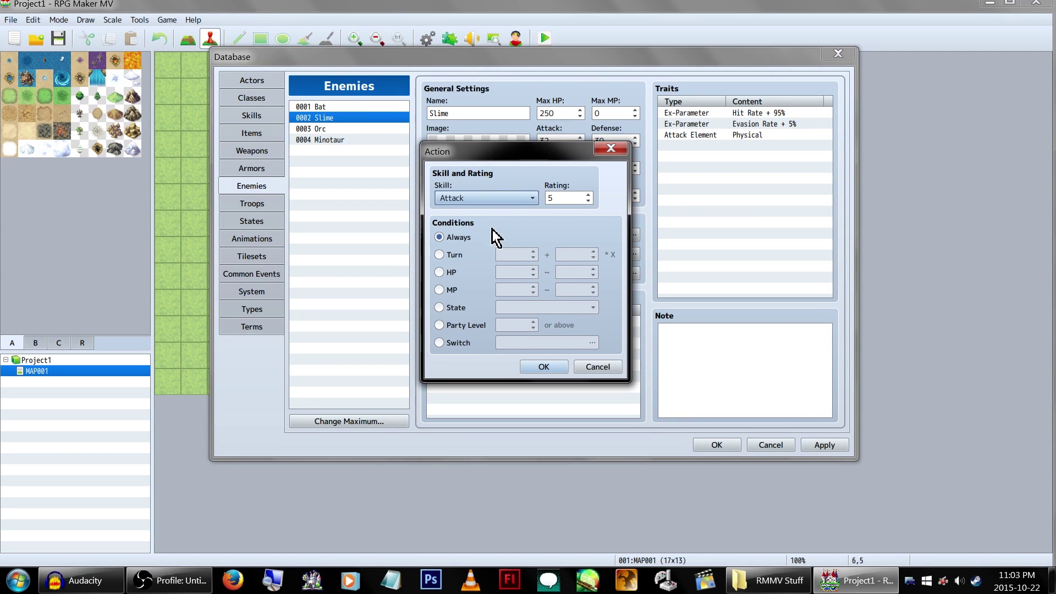
pyautogui.click(439, 307)
pyautogui.click(565, 309)
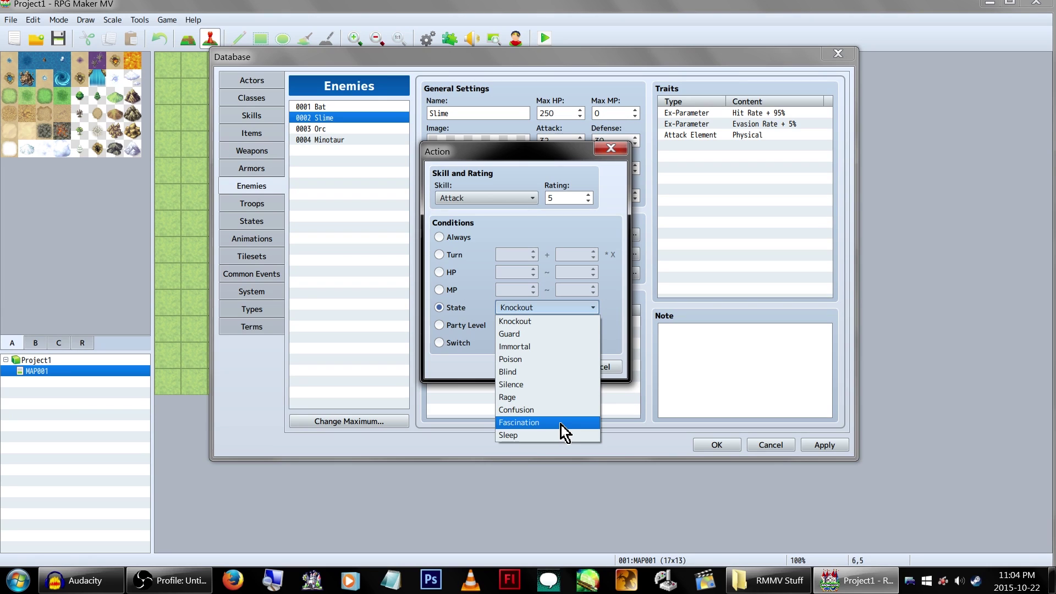
pyautogui.click(464, 338)
pyautogui.click(465, 325)
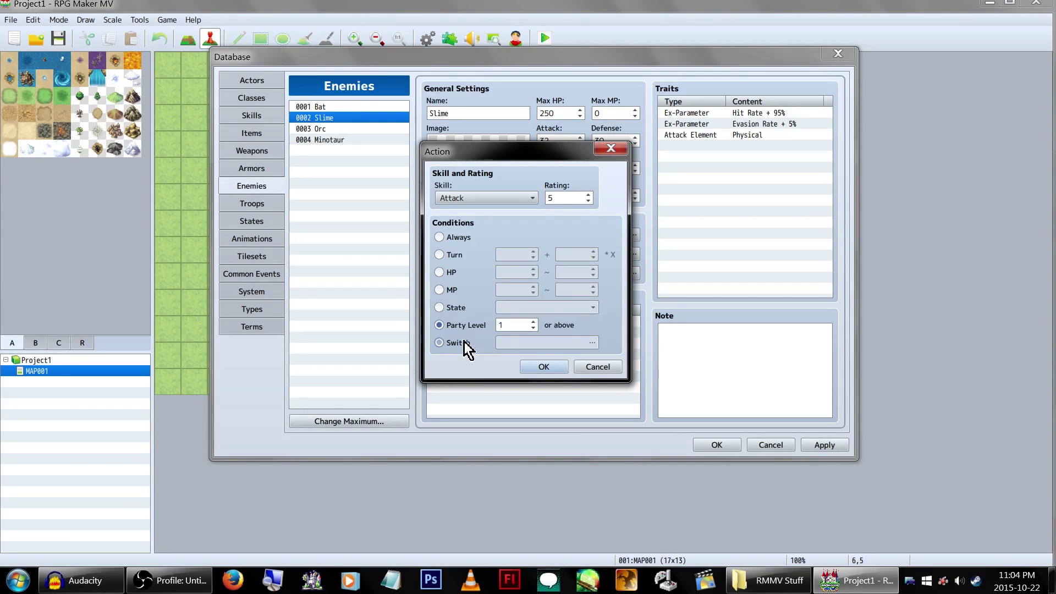
pyautogui.click(464, 341)
# Step: Cycle through the State (Knockout), MP and HP conditions, settling on Turn with the Attack skill
pyautogui.click(456, 308)
pyautogui.click(453, 292)
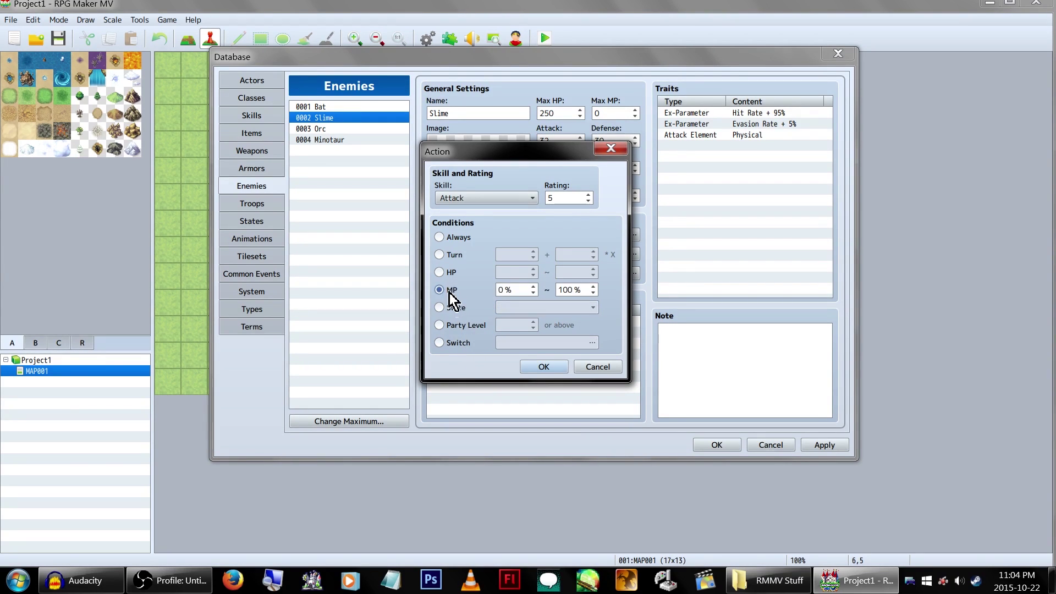
pyautogui.click(452, 308)
pyautogui.click(523, 310)
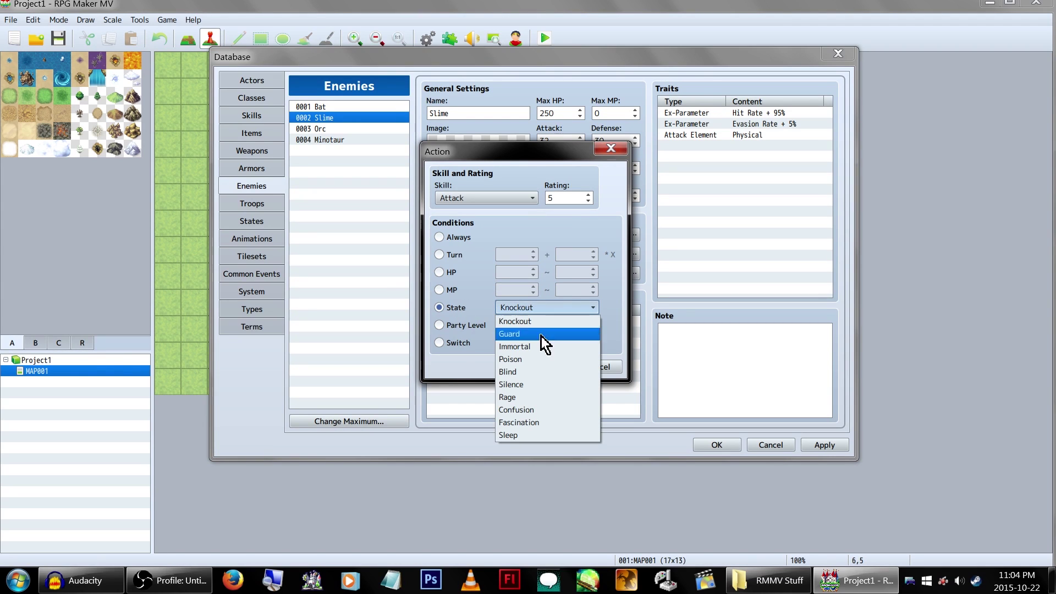
pyautogui.click(520, 309)
pyautogui.click(457, 290)
pyautogui.click(454, 272)
pyautogui.click(455, 255)
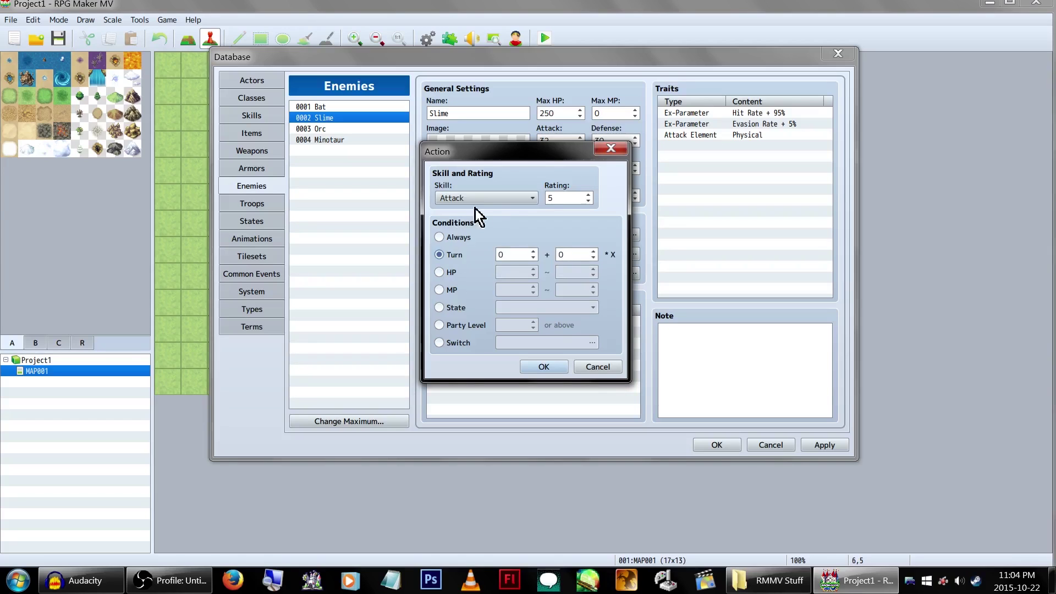
pyautogui.click(493, 199)
pyautogui.click(495, 208)
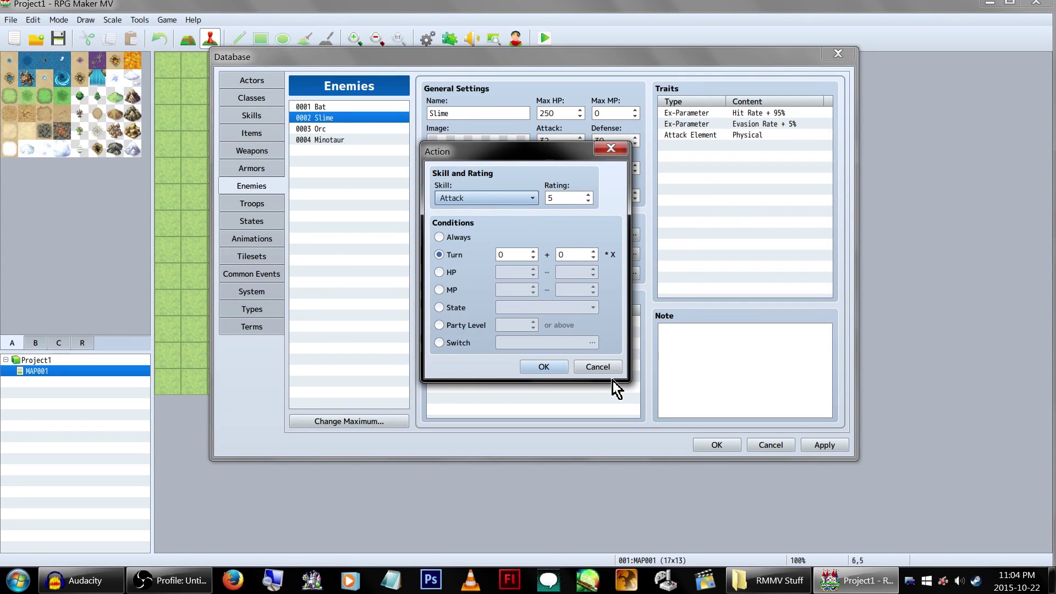
# Step: Discard the drafted Slime action and open the Slime's enemy image picker
pyautogui.click(609, 366)
pyautogui.doubleClick(499, 187)
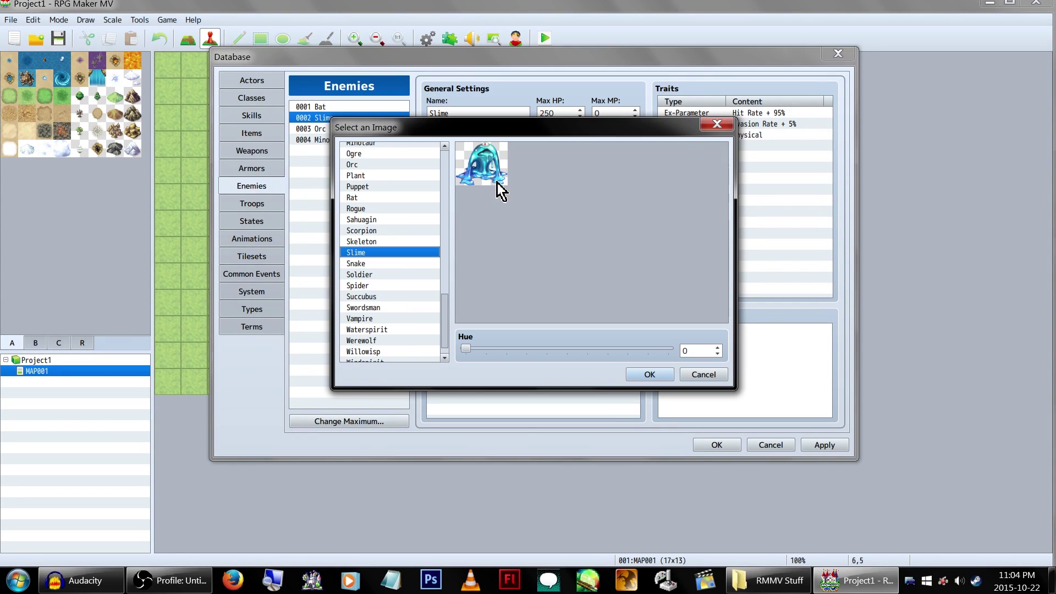
pyautogui.scroll(15, 446, 330)
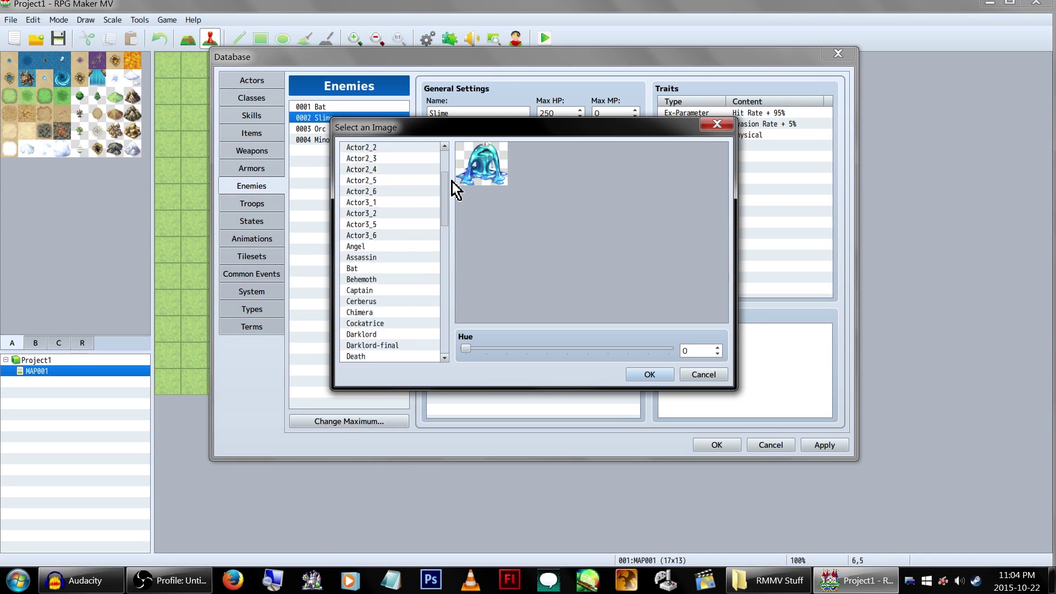
# Step: Preview other enemy images such as Zombie, then cancel to keep the Slime image
pyautogui.moveTo(444, 172); pyautogui.dragTo(447, 311)
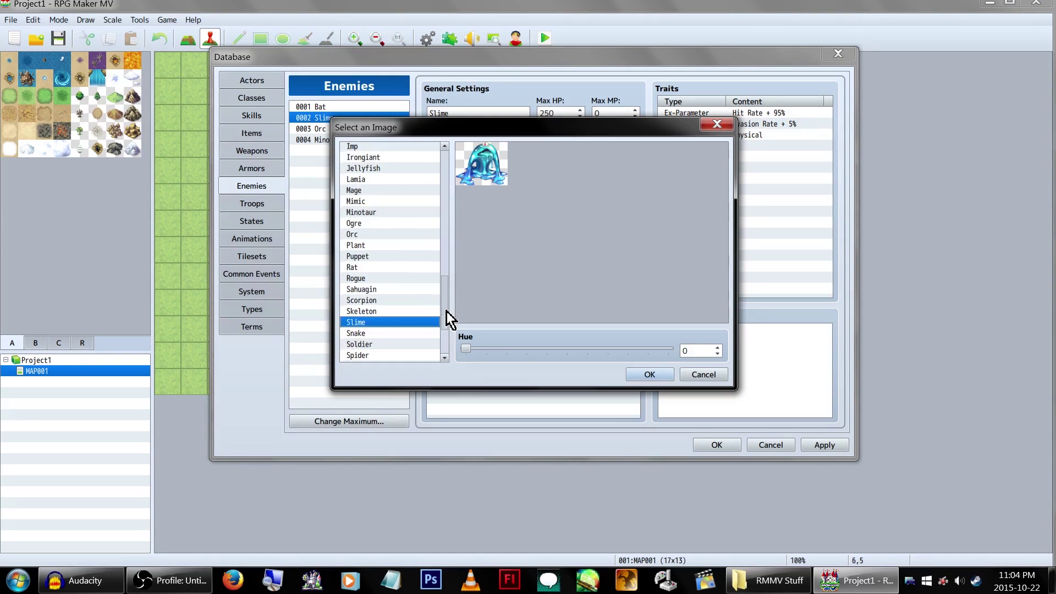
pyautogui.click(409, 267)
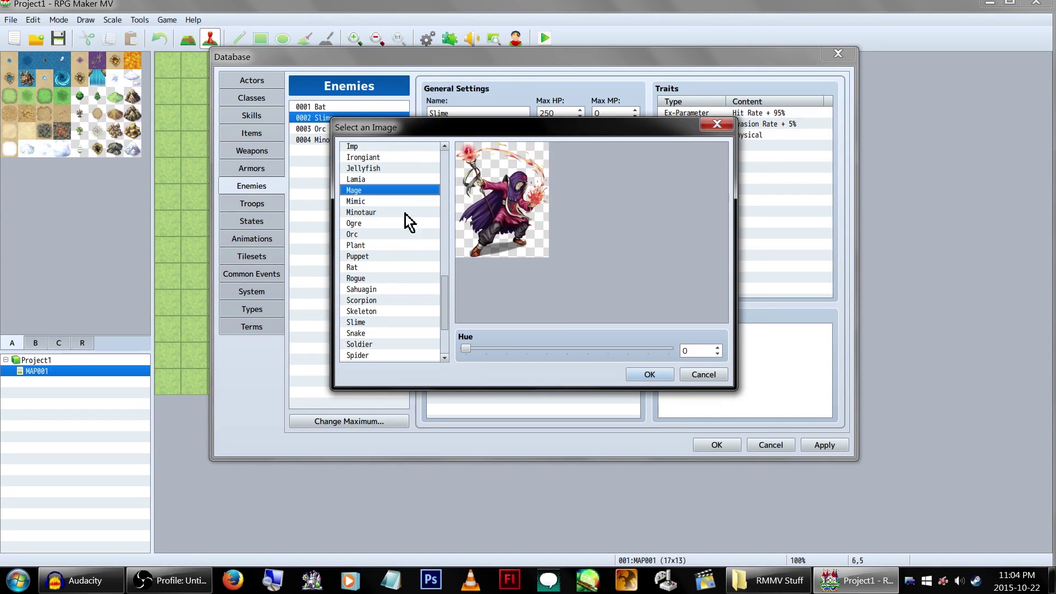
pyautogui.moveTo(405, 214); pyautogui.dragTo(473, 464)
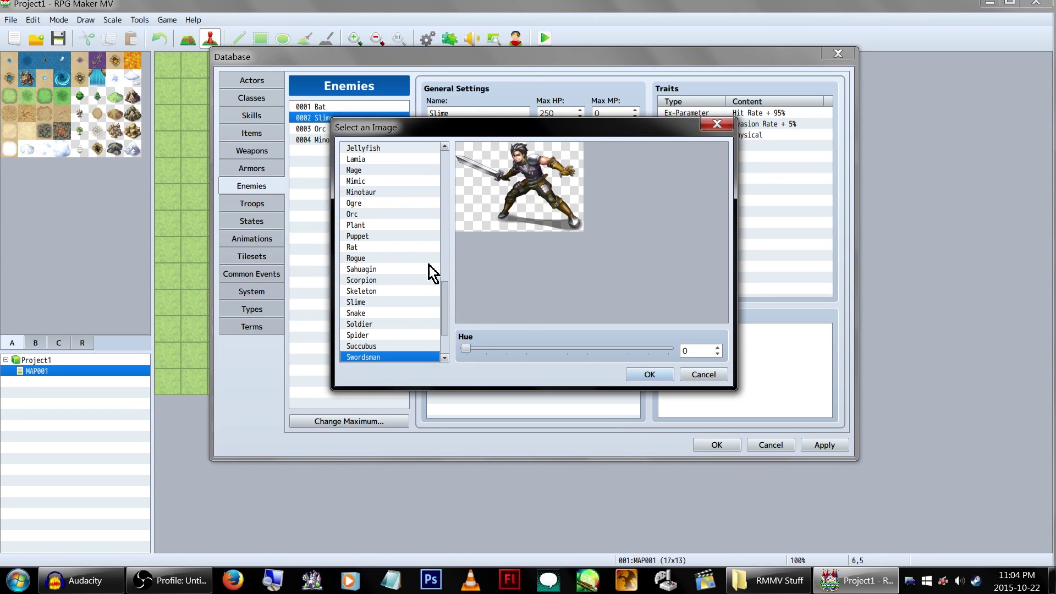
pyautogui.moveTo(429, 265); pyautogui.dragTo(403, 360)
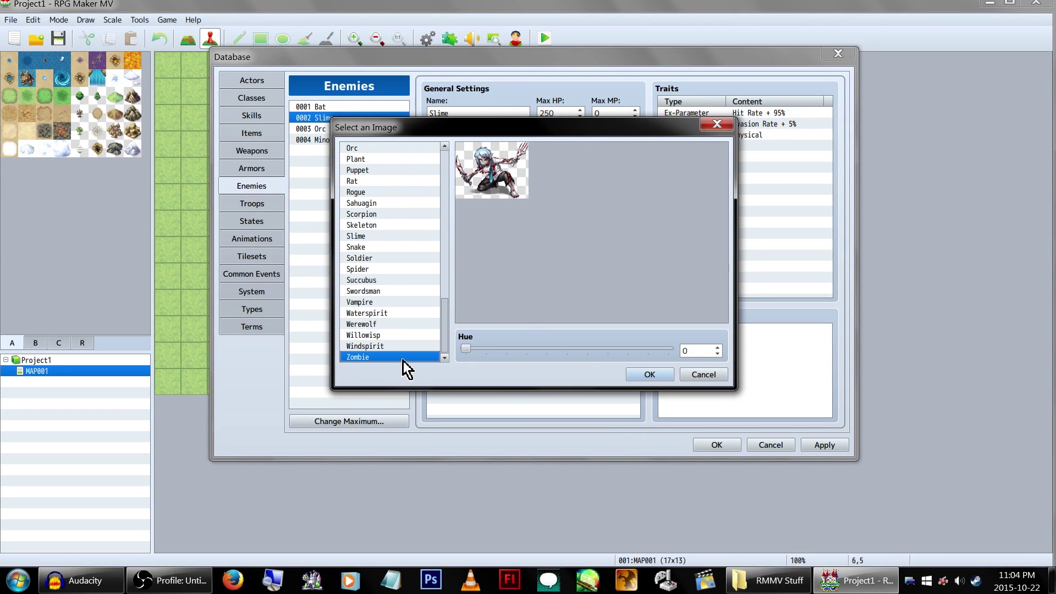
pyautogui.click(696, 377)
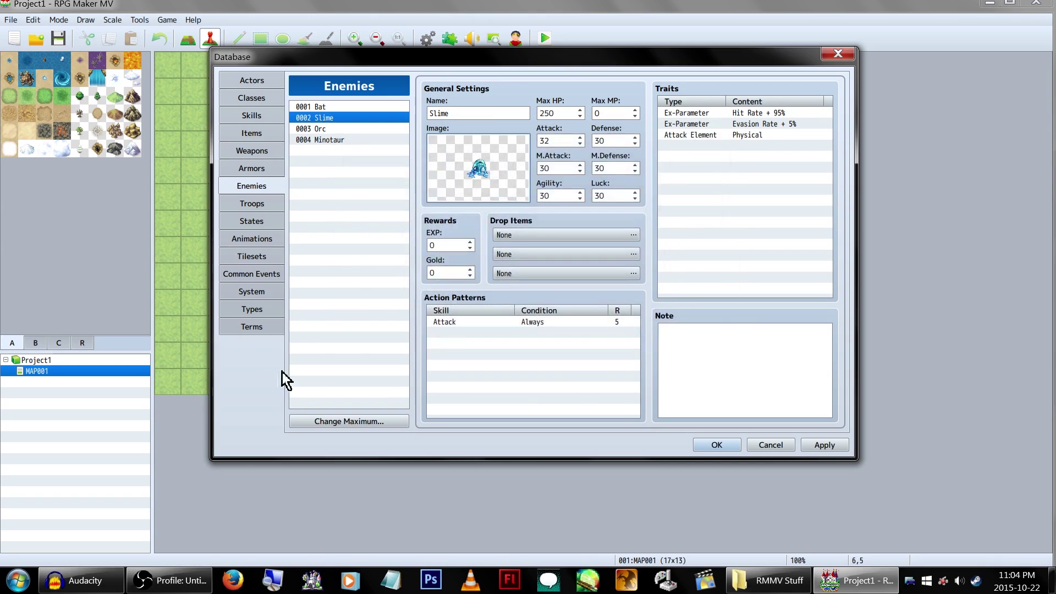
pyautogui.click(279, 207)
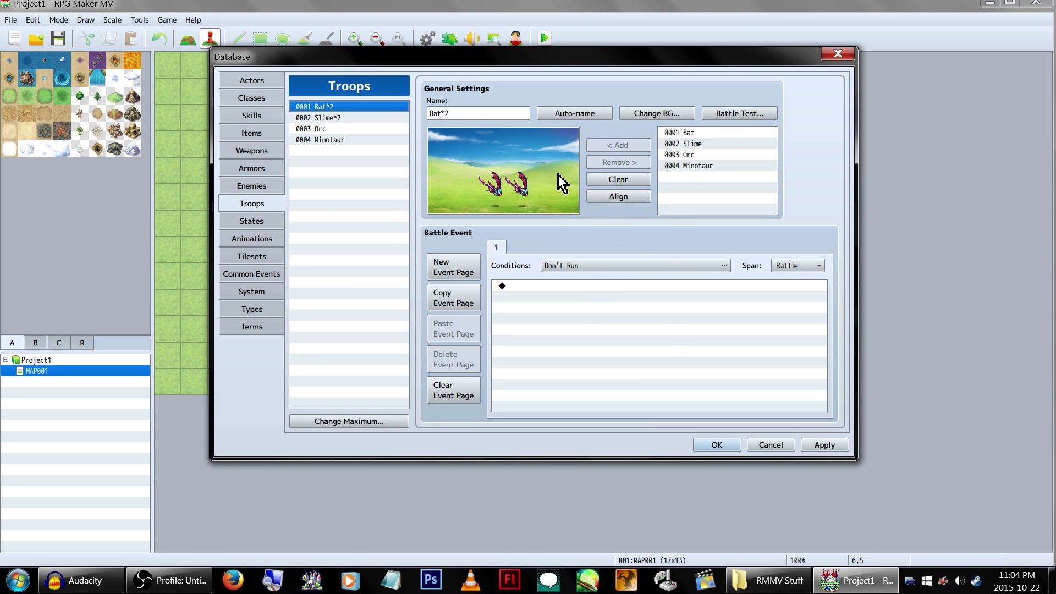
# Step: Select the first battle event command of troop Bat*2 and open its Battle Test setup
pyautogui.click(566, 287)
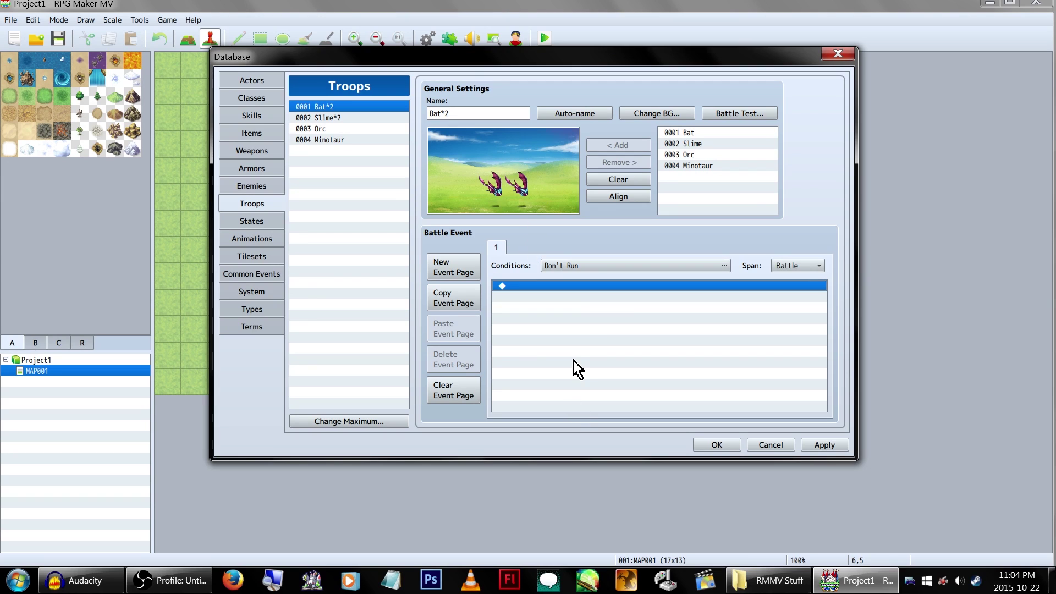
pyautogui.click(377, 242)
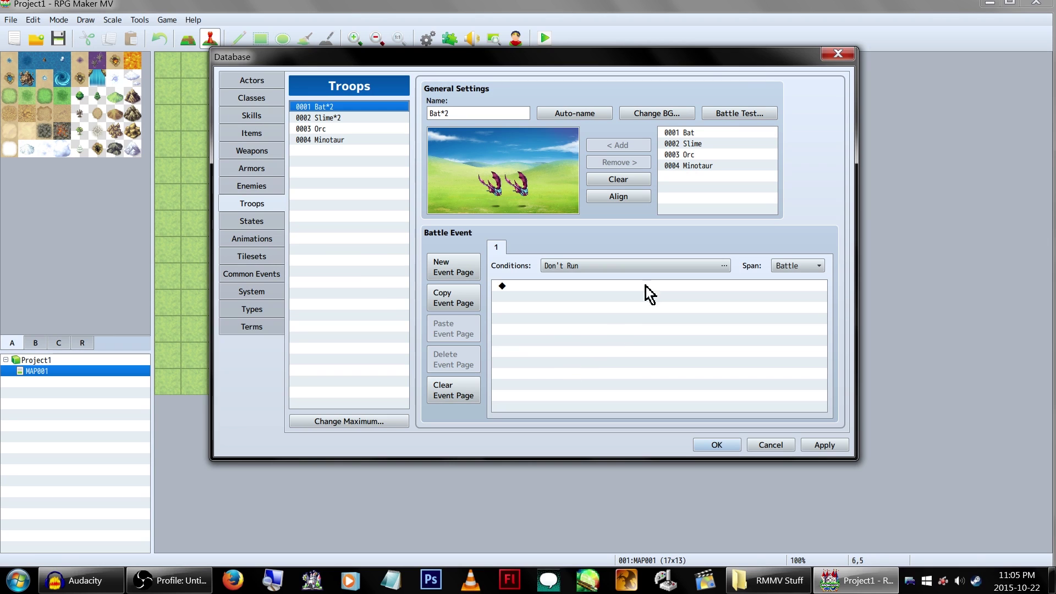
pyautogui.click(738, 117)
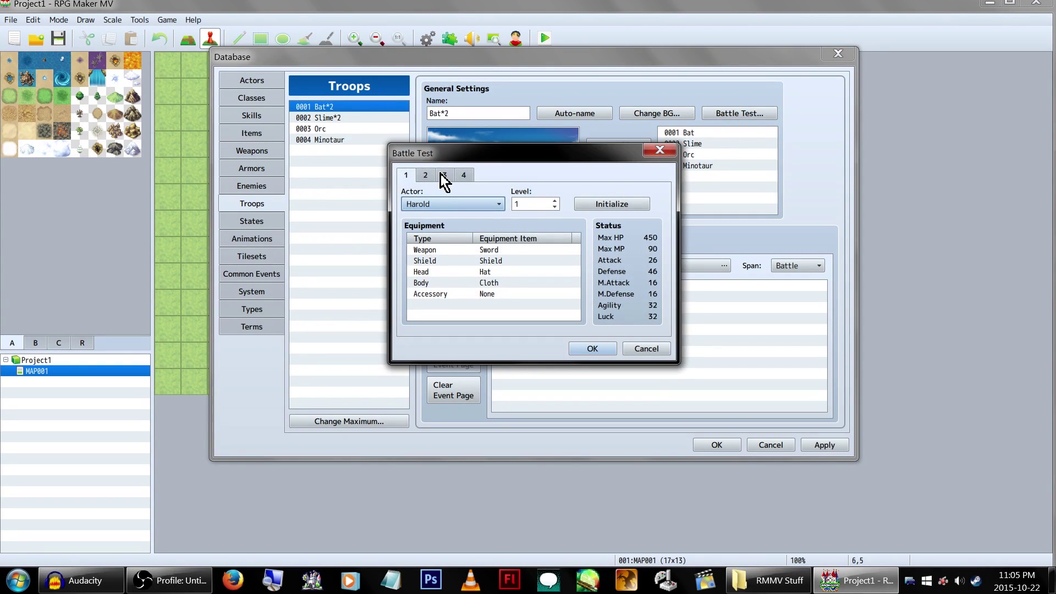
# Step: Review party slots 3 and 1 in the Bat*2 battle test setup, then start the test battle
pyautogui.click(444, 176)
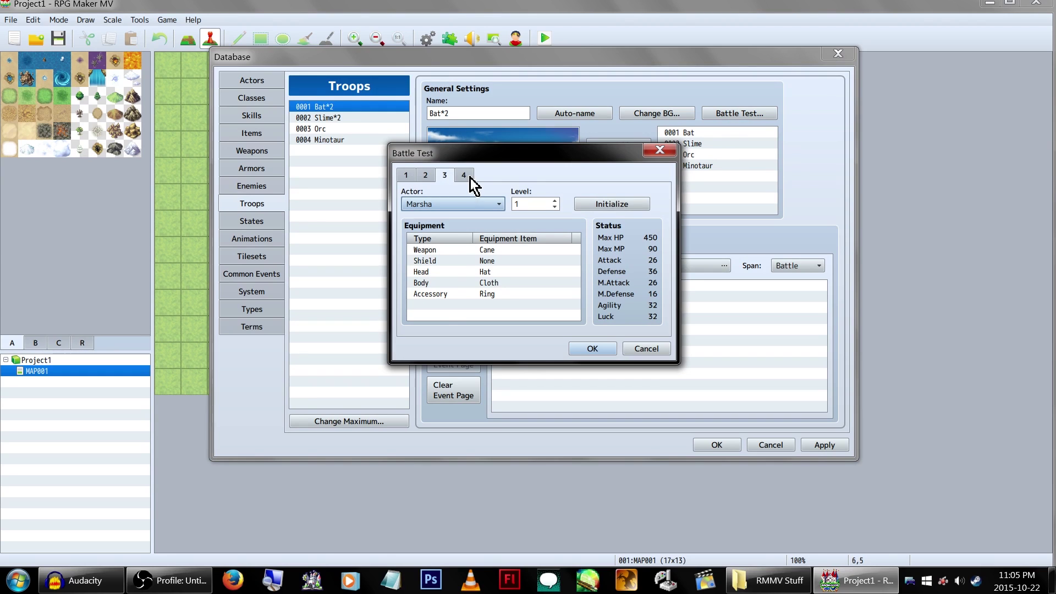
pyautogui.click(407, 175)
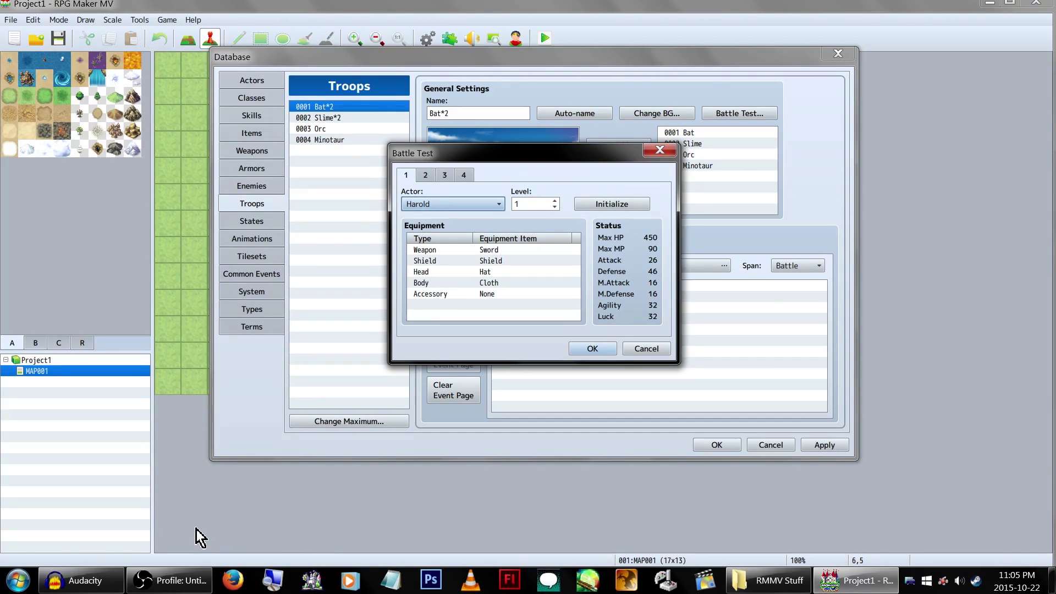
pyautogui.click(171, 581)
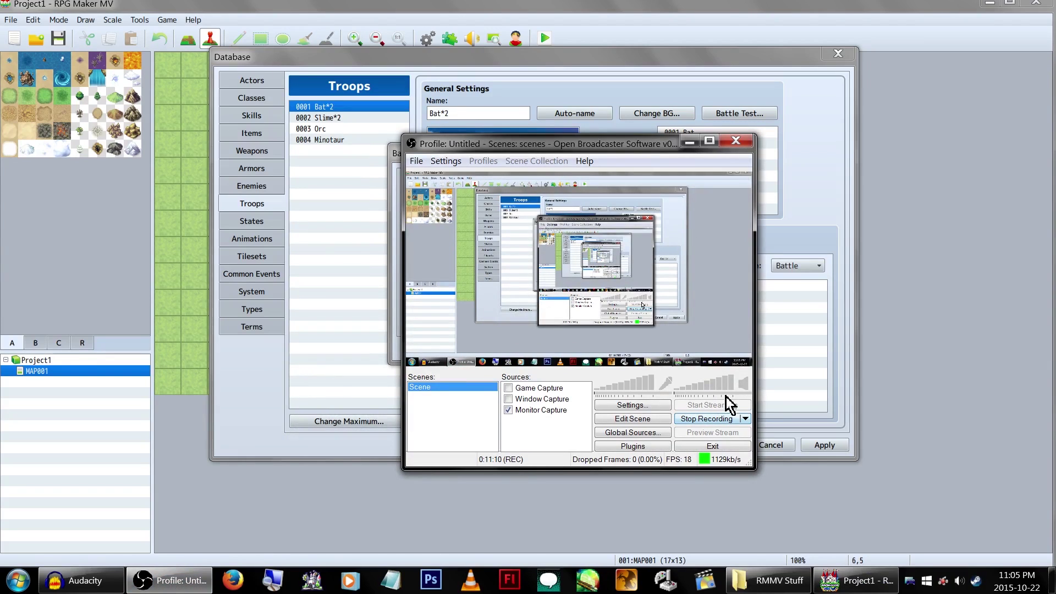
pyautogui.click(711, 388)
pyautogui.moveTo(711, 389); pyautogui.dragTo(704, 391)
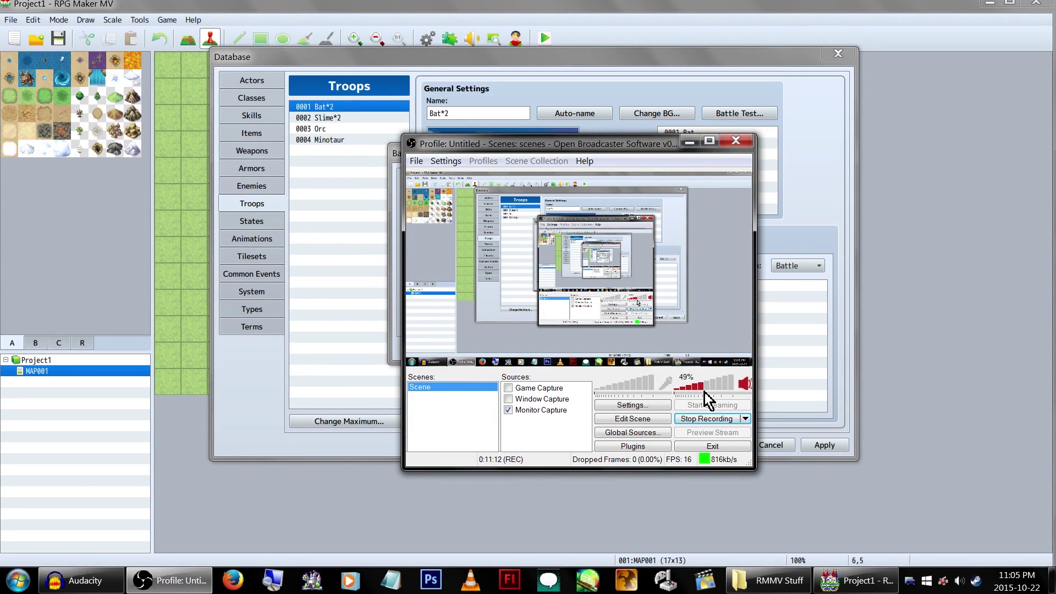
pyautogui.click(784, 337)
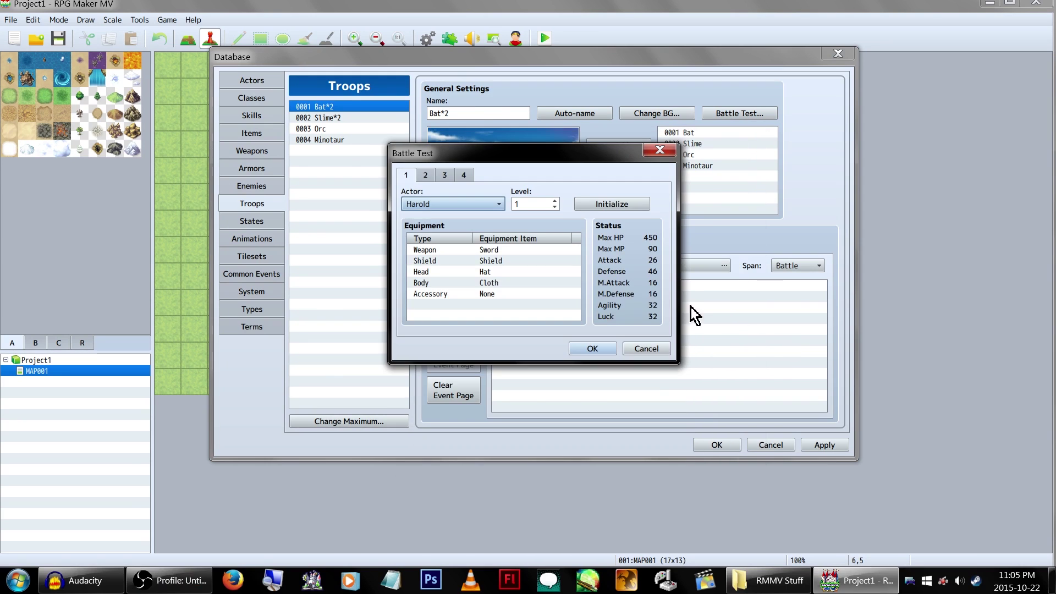
pyautogui.click(584, 349)
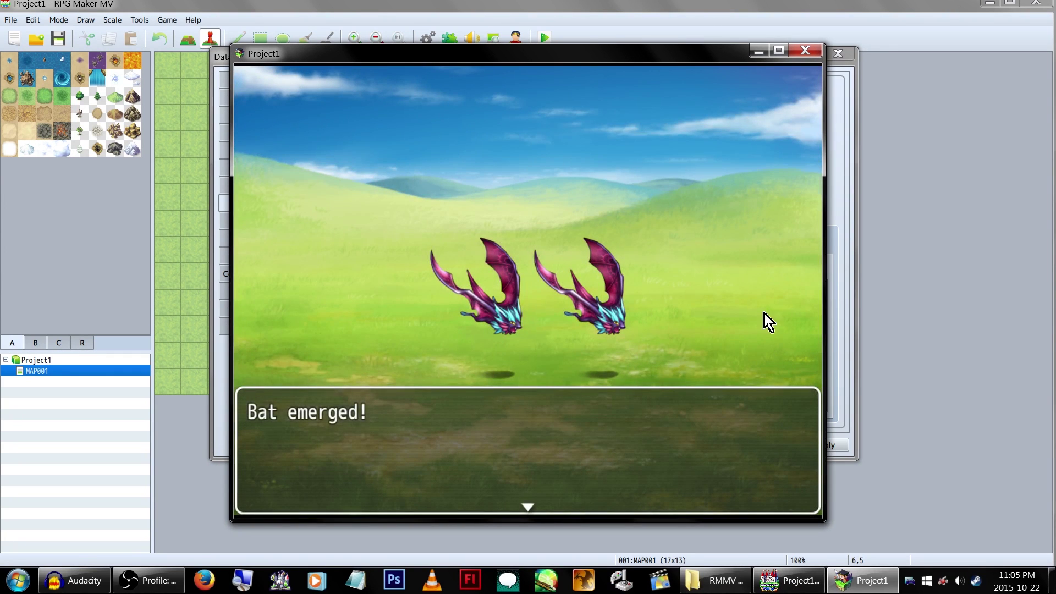
# Step: Choose Fight and have Harold cast Spark
pyautogui.press('Return')
pyautogui.press('Down')
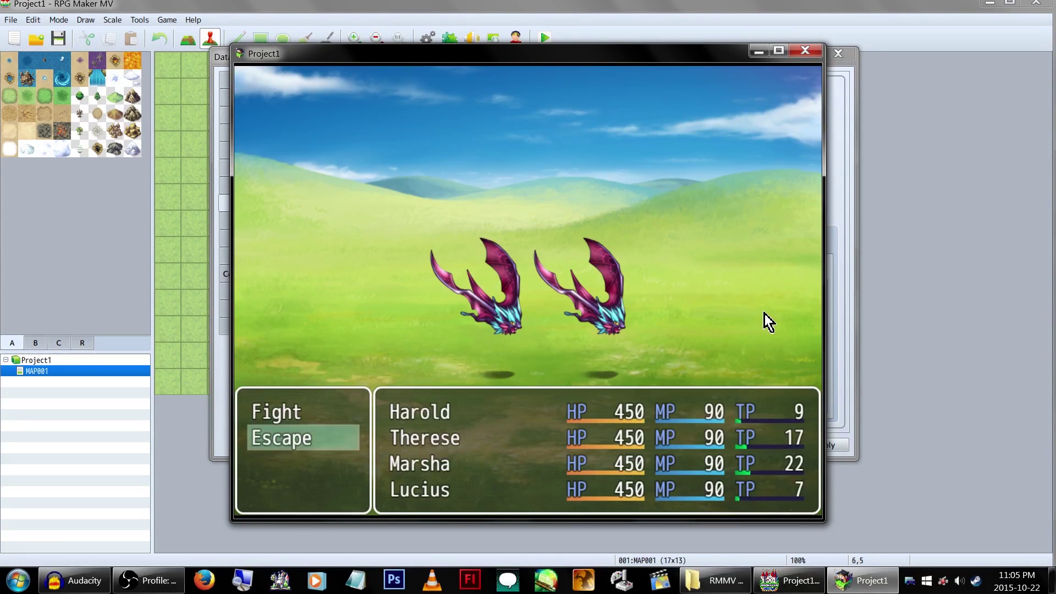
pyautogui.press('Up')
pyautogui.press('Return')
pyautogui.press('Down')
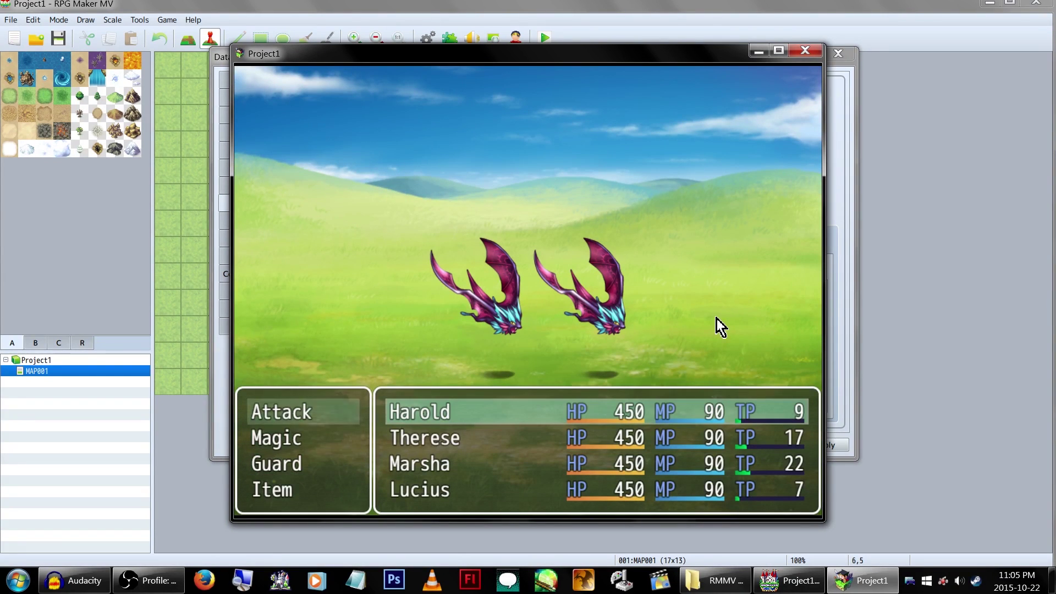
pyautogui.press('Return')
pyautogui.press('Right')
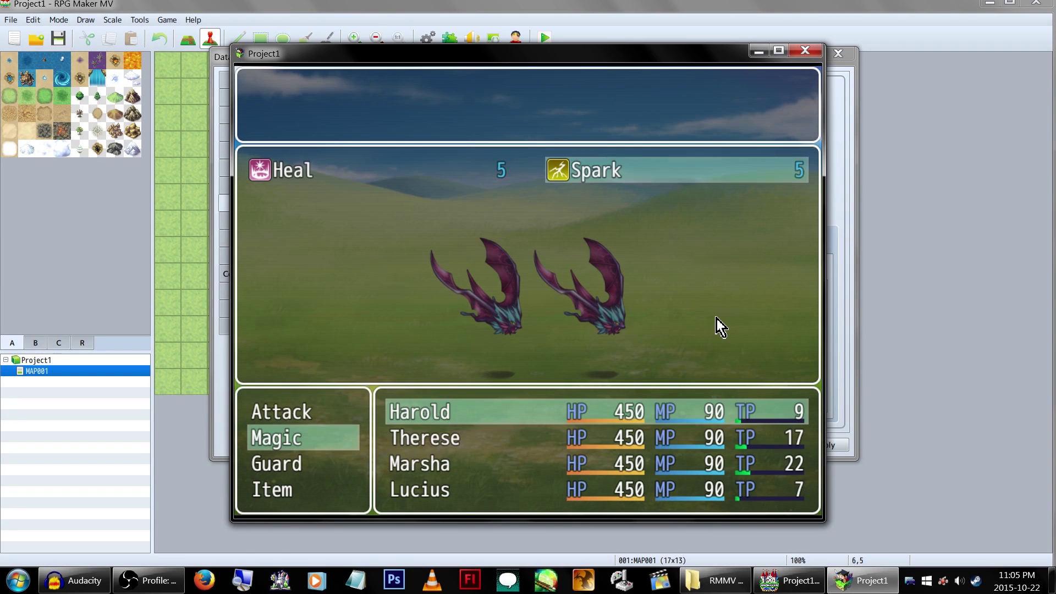
pyautogui.press('Return')
# Step: Have Therese attack Bat A and Marsha cast Fire on Bat A
pyautogui.press('Down')
pyautogui.press('Return')
pyautogui.press('Escape')
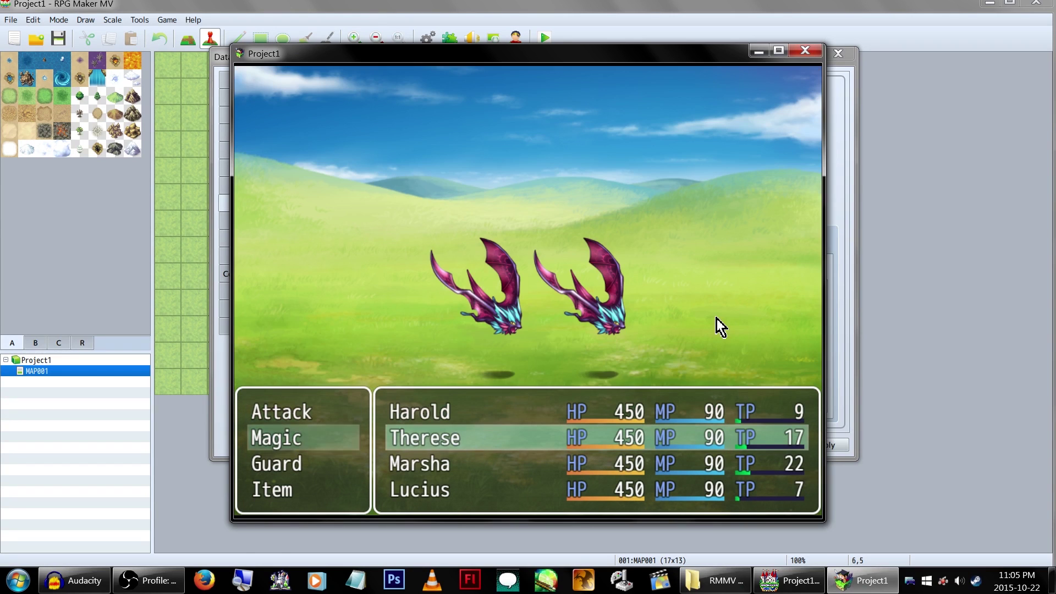
pyautogui.press('Up')
pyautogui.press('Return')
pyautogui.press('Return')
pyautogui.press('Down')
pyautogui.press('Return')
pyautogui.press('Return')
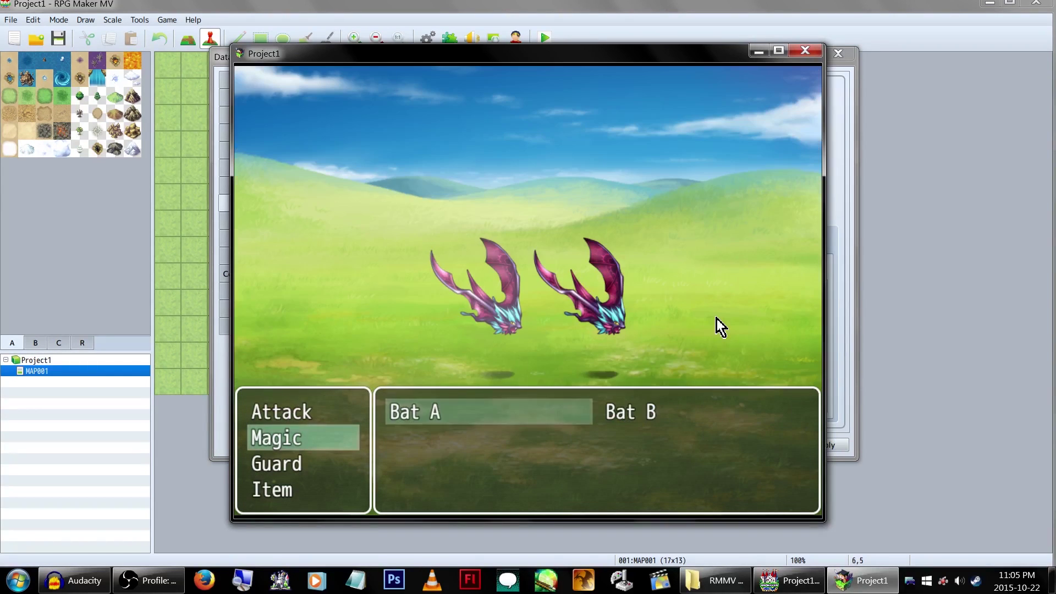
pyautogui.press('Return')
pyautogui.press('Down')
# Step: Have Lucius attack Bat A after browsing items, then fight on to victory and close the test
pyautogui.press('Return')
pyautogui.press('Escape')
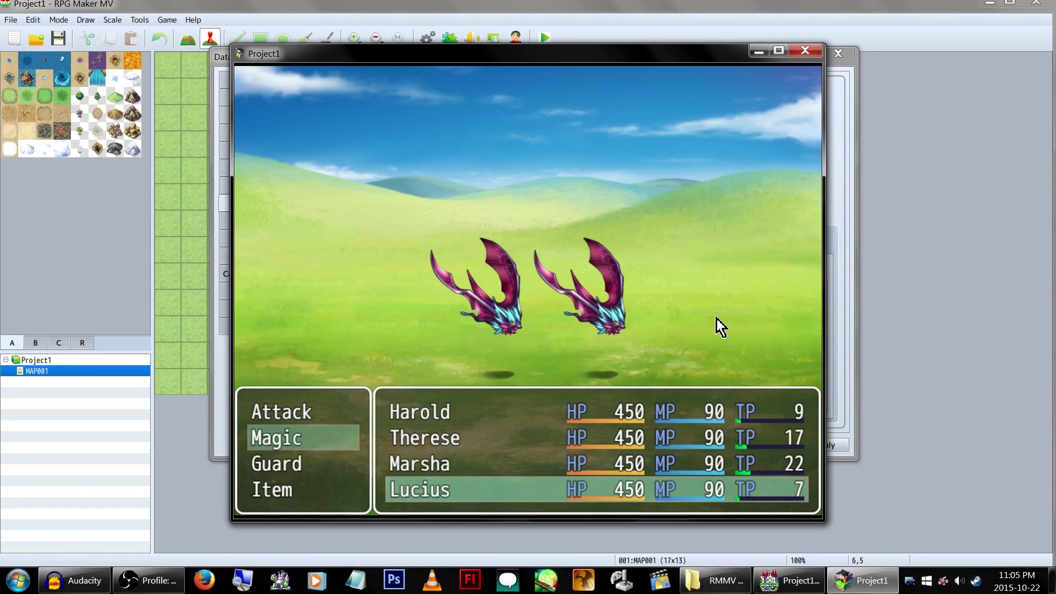
pyautogui.press('Up')
pyautogui.press('Up')
pyautogui.press('Return')
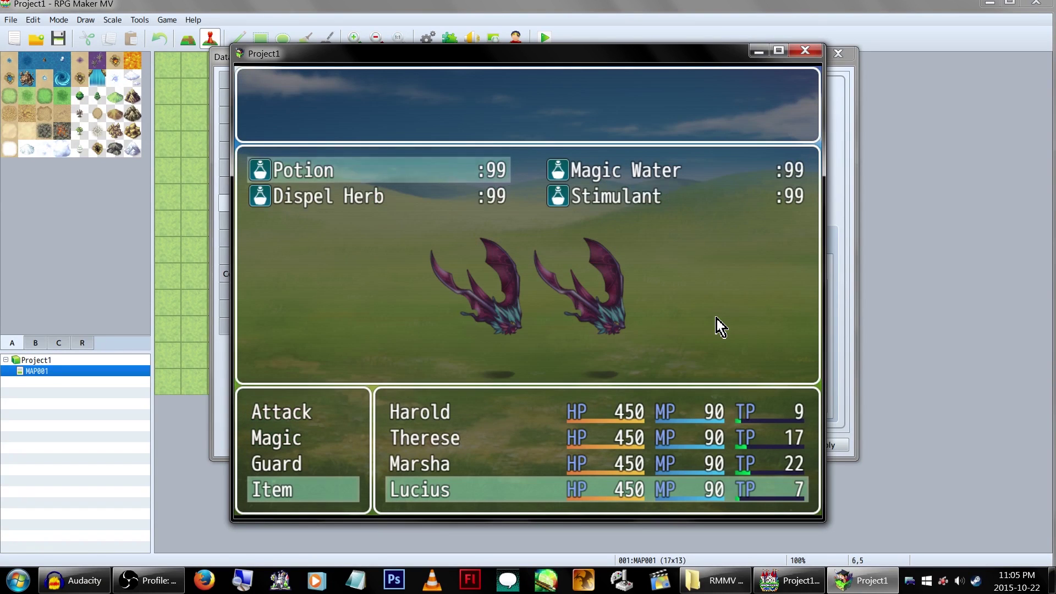
pyautogui.press('Down')
pyautogui.press('Right')
pyautogui.press('Up')
pyautogui.press('Down')
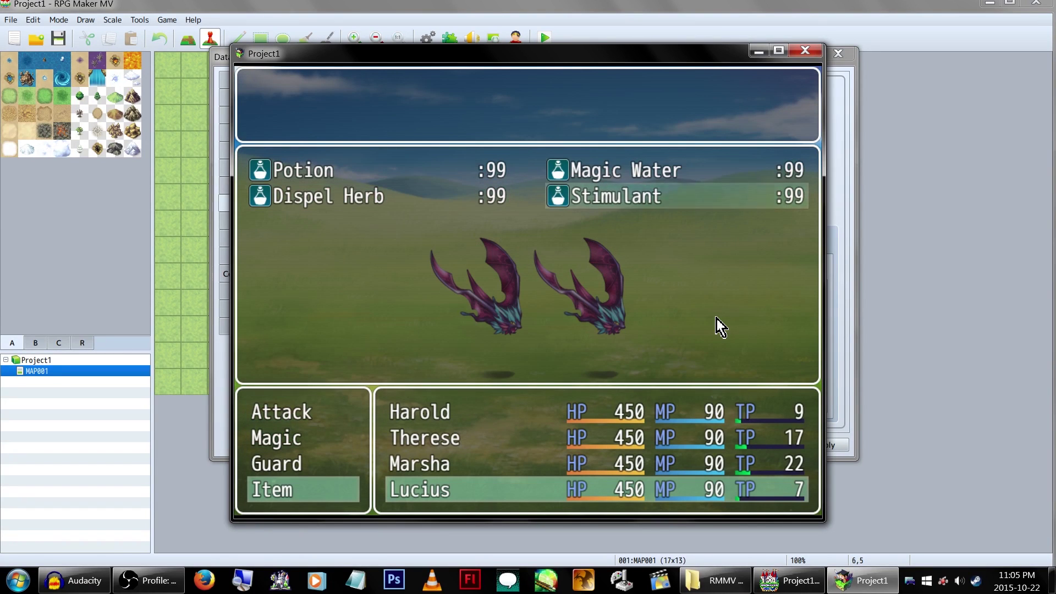
pyautogui.press('Left')
pyautogui.press('Escape')
pyautogui.press('Up')
pyautogui.press('Up')
pyautogui.press('Up')
pyautogui.press('Return')
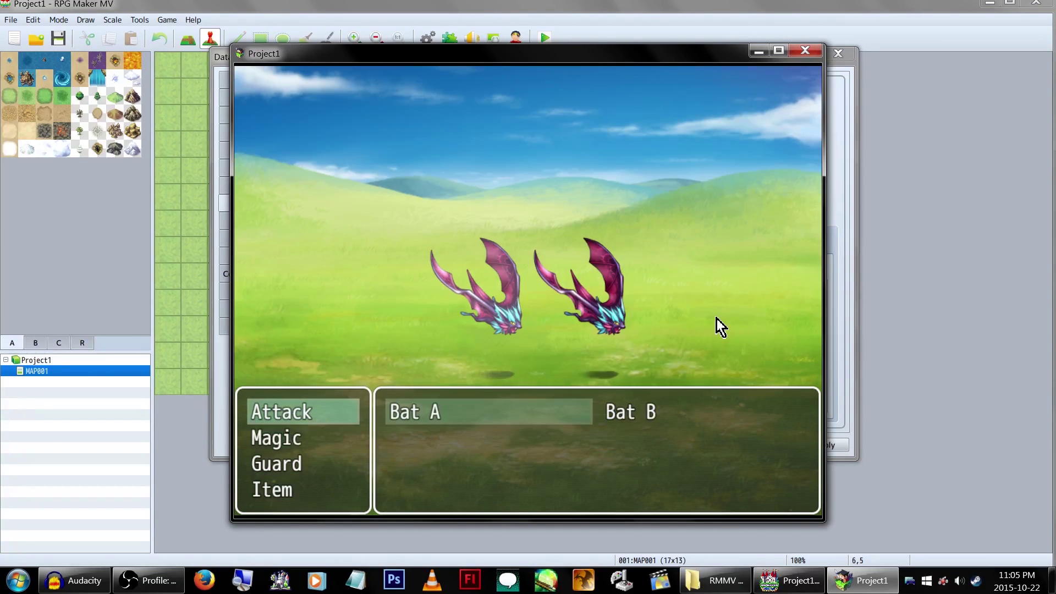
pyautogui.press('Return')
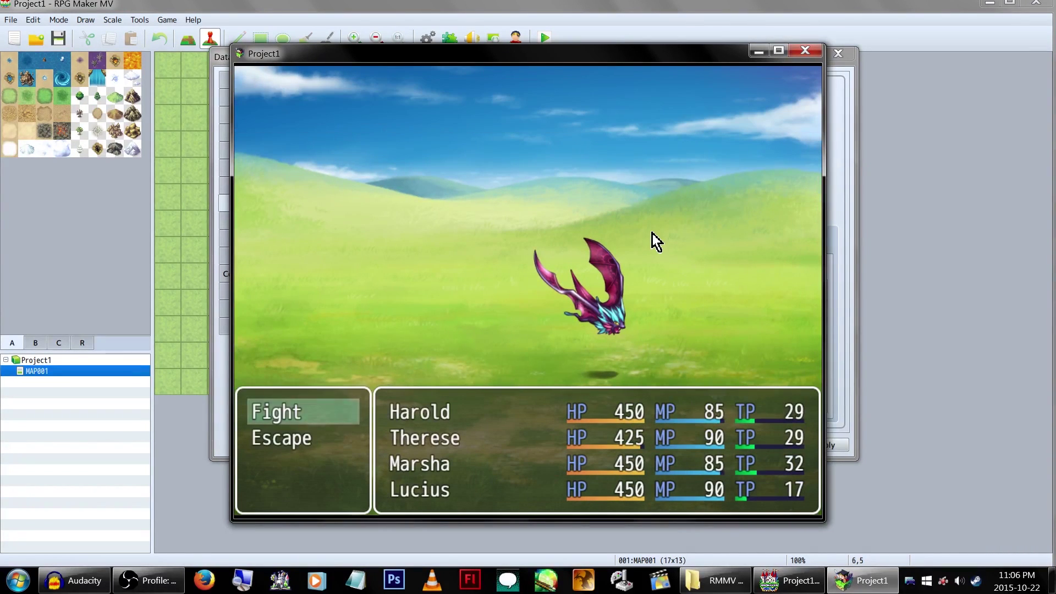
pyautogui.press('Return')
pyautogui.press('Return')
pyautogui.press('Return')
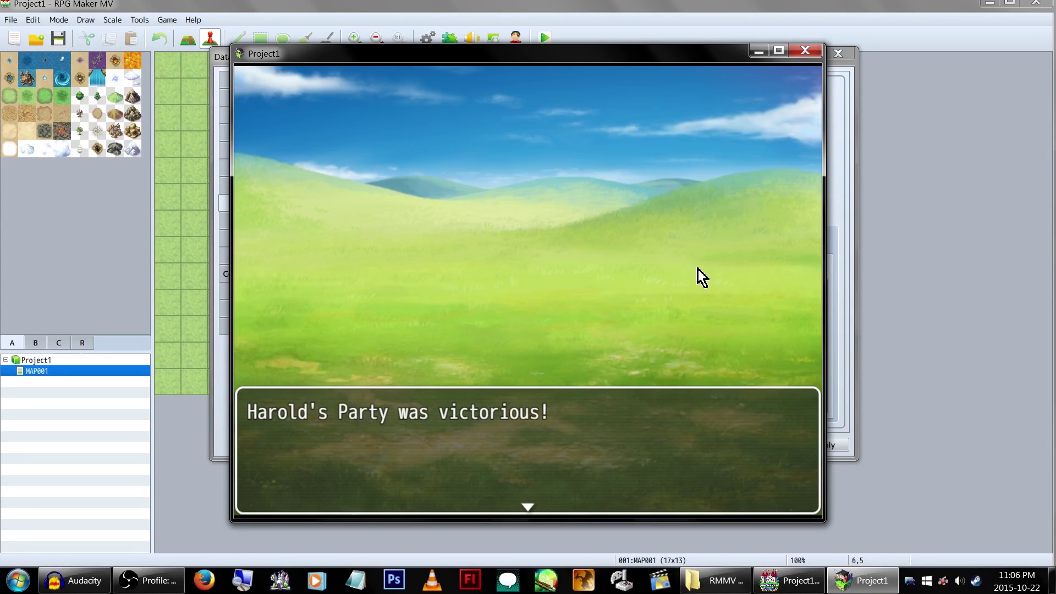
pyautogui.press('Return')
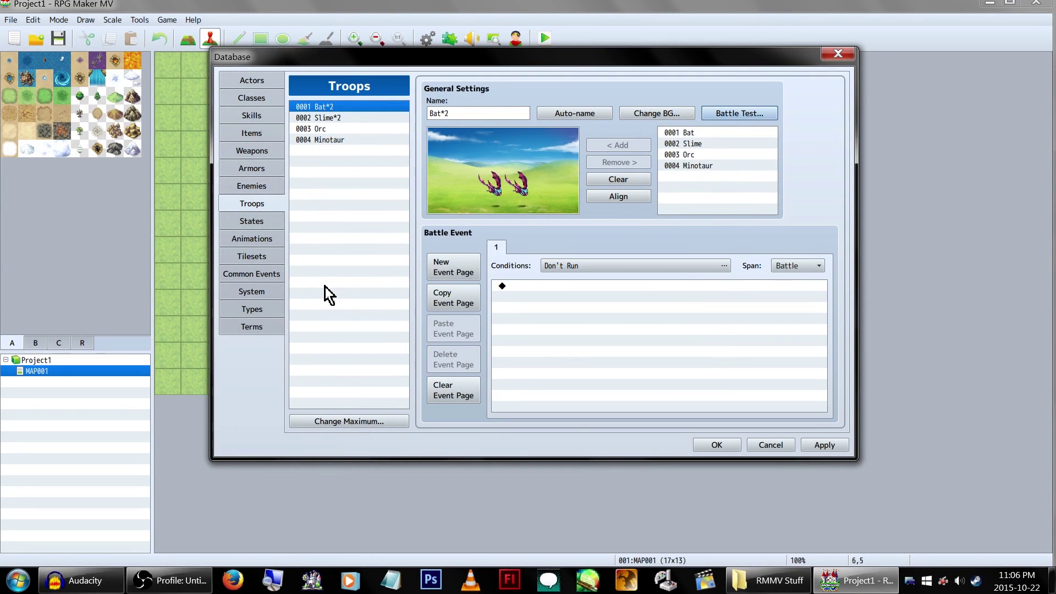
# Step: Try the Enemy HP, Actor HP and Switch run conditions, then close the Conditions dialog unchanged
pyautogui.click(625, 270)
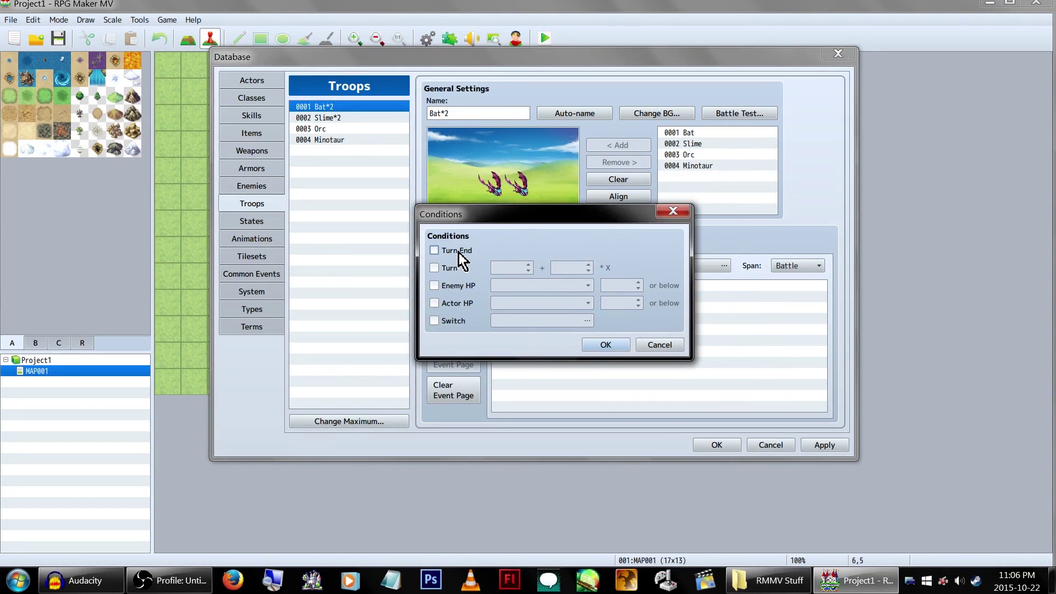
pyautogui.click(455, 285)
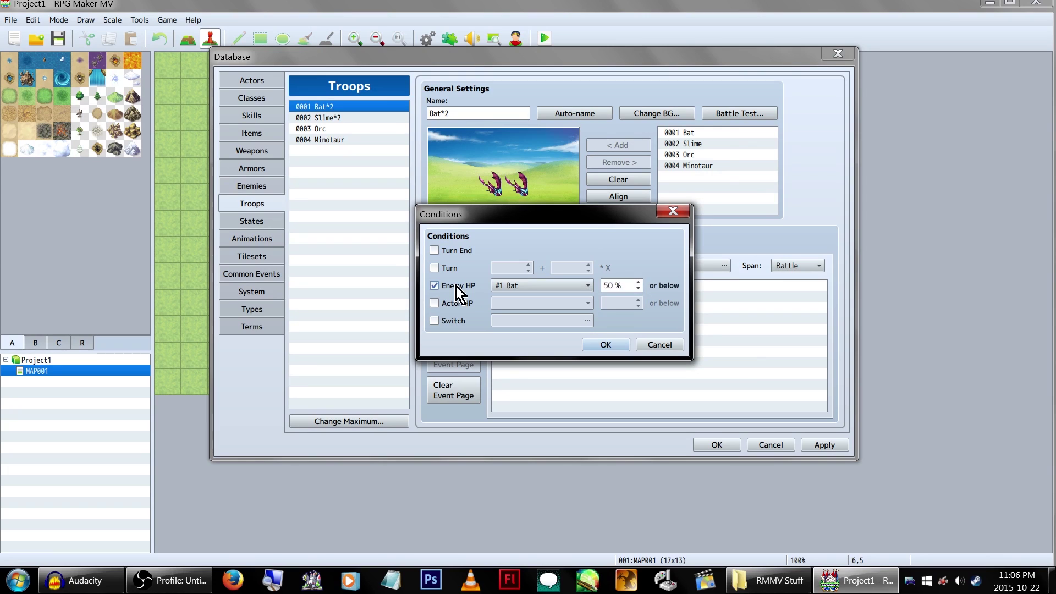
pyautogui.click(456, 286)
pyautogui.click(456, 303)
pyautogui.click(456, 303)
pyautogui.click(453, 320)
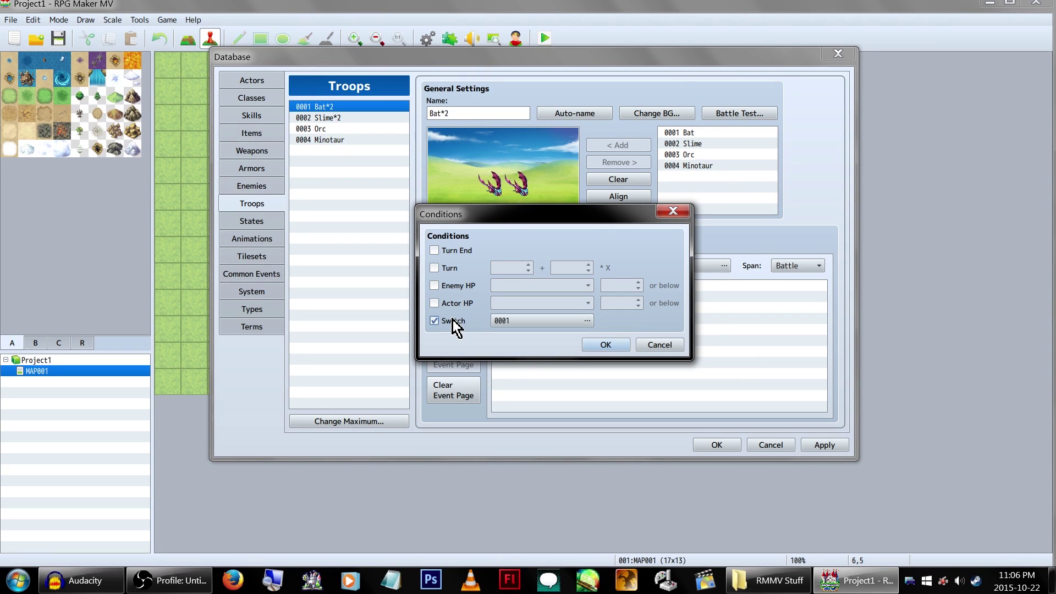
pyautogui.click(453, 321)
pyautogui.click(670, 346)
# Step: Keep the event Span as Battle, then open the Bat*2 battle background chooser
pyautogui.click(808, 265)
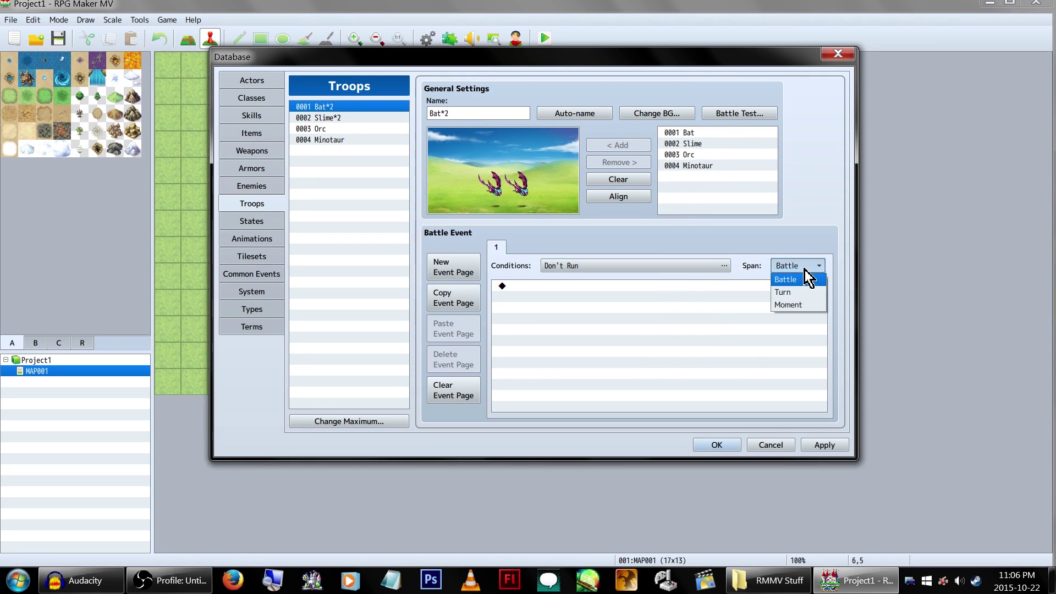
pyautogui.click(806, 275)
pyautogui.click(626, 370)
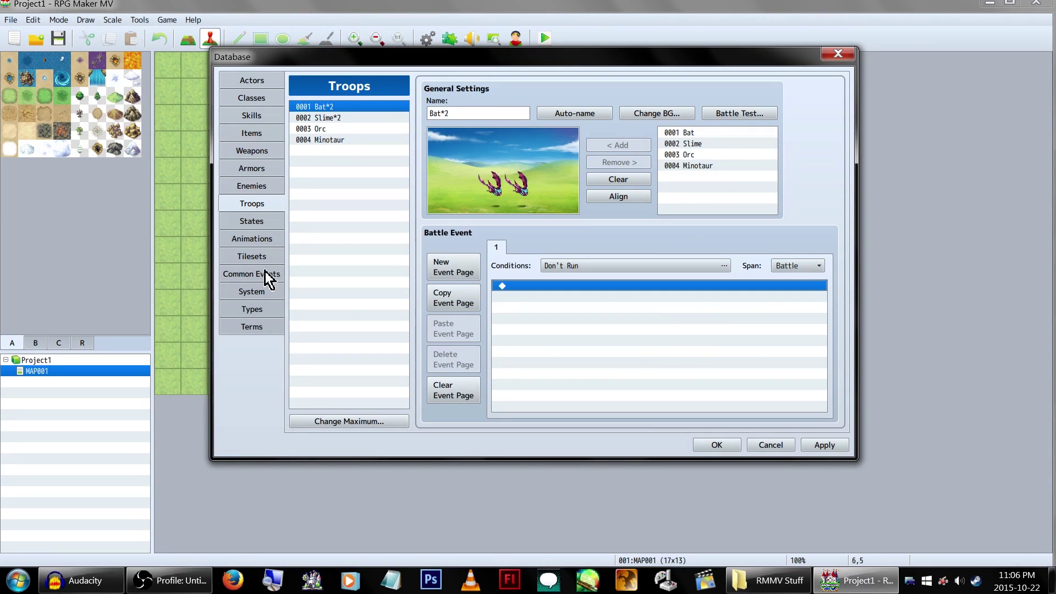
pyautogui.click(269, 222)
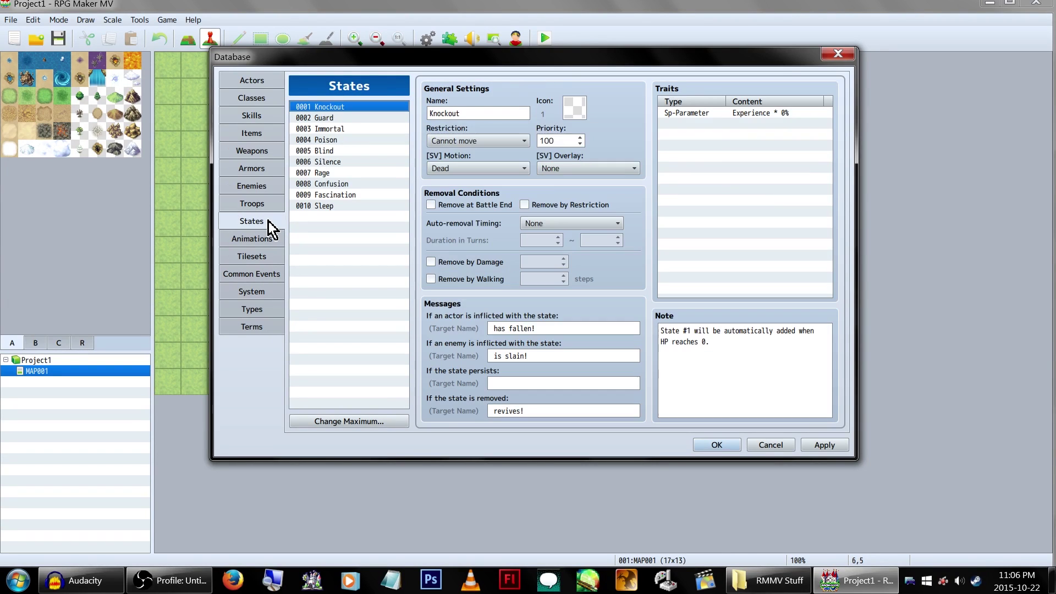
pyautogui.click(273, 204)
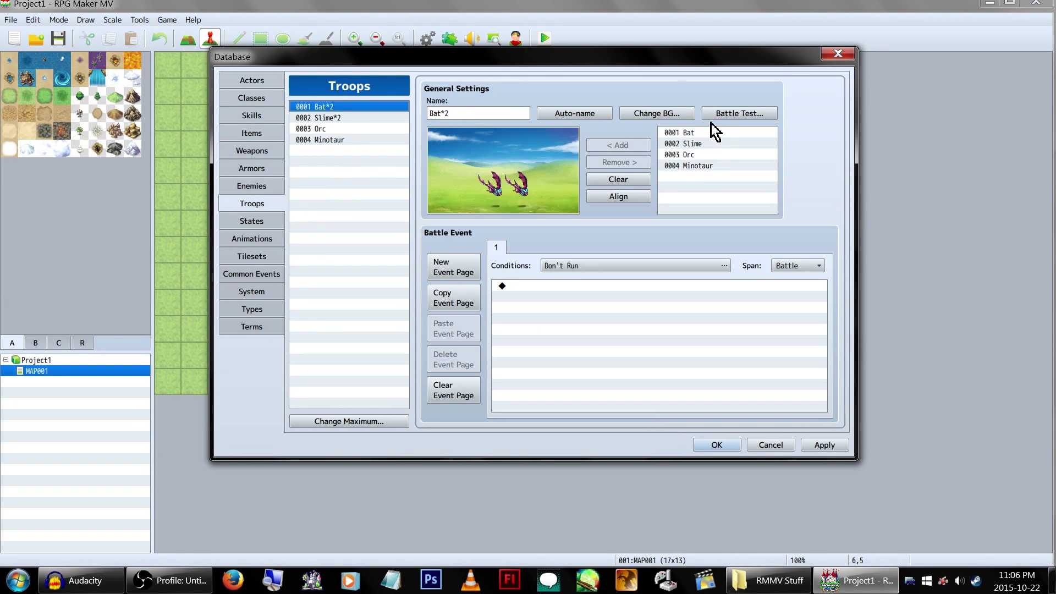
pyautogui.click(672, 116)
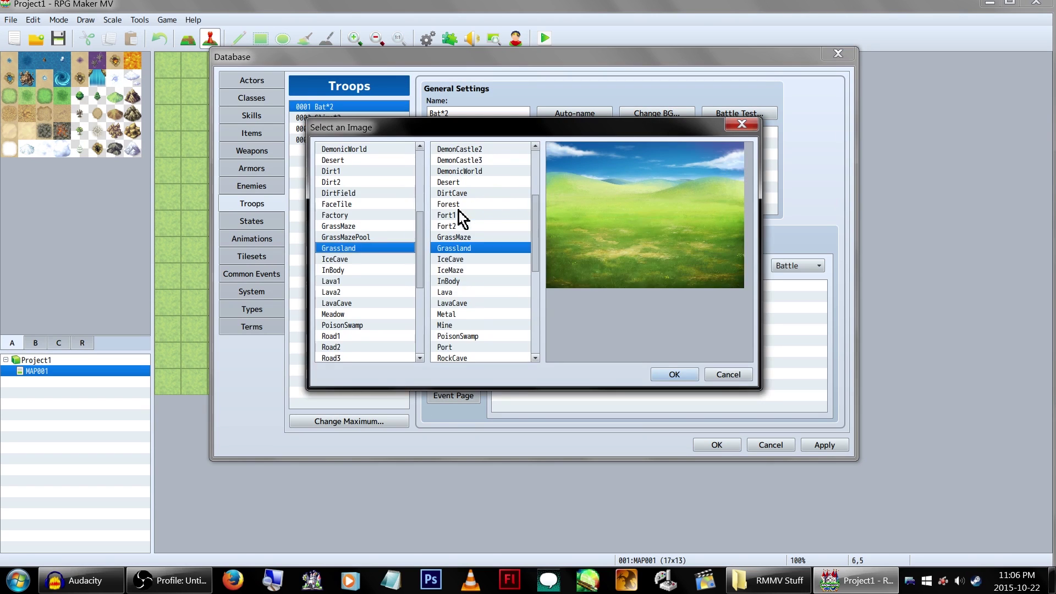
# Step: Preview the Ruins4, Wasteland and Wood floors with the RockCave and Tower walls
pyautogui.scroll(-2, 462, 217)
pyautogui.moveTo(422, 271); pyautogui.dragTo(415, 300)
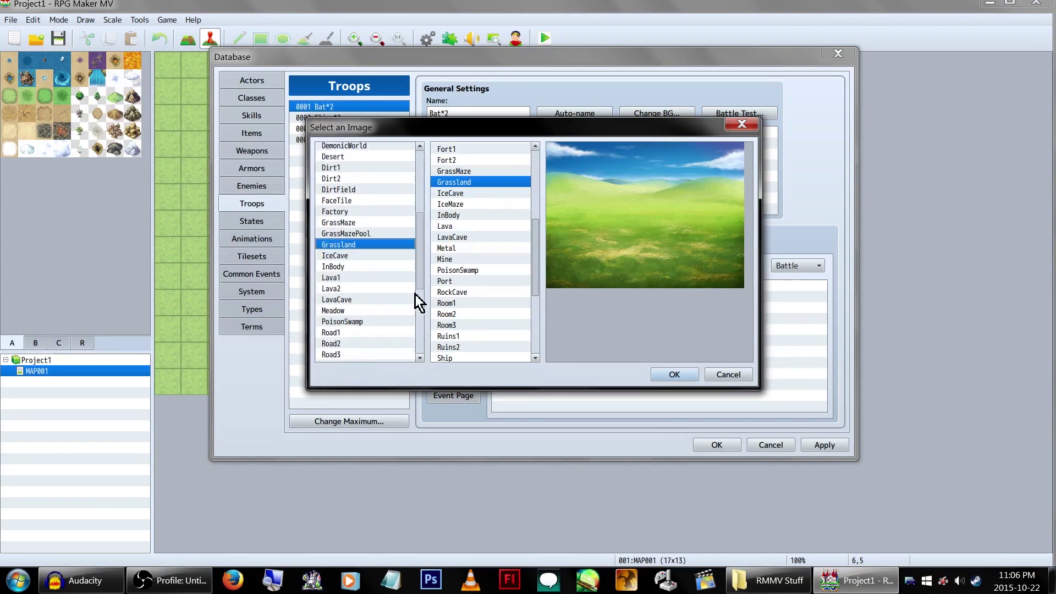
pyautogui.scroll(-6, 414, 295)
pyautogui.click(392, 236)
pyautogui.click(474, 292)
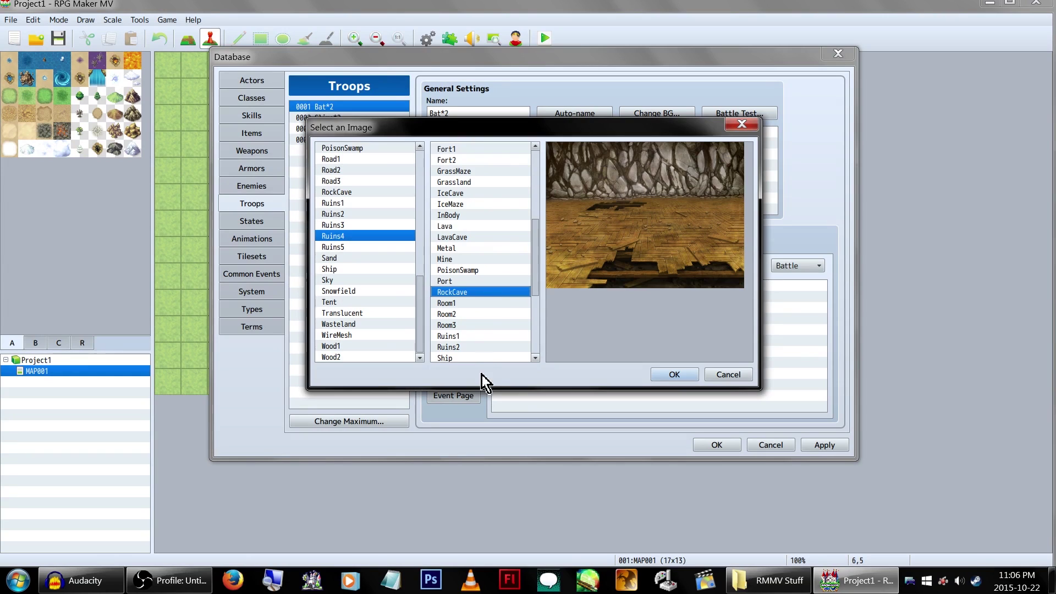
pyautogui.scroll(-3, 483, 341)
pyautogui.click(484, 314)
pyautogui.click(479, 355)
pyautogui.scroll(-2, 468, 341)
pyautogui.click(393, 325)
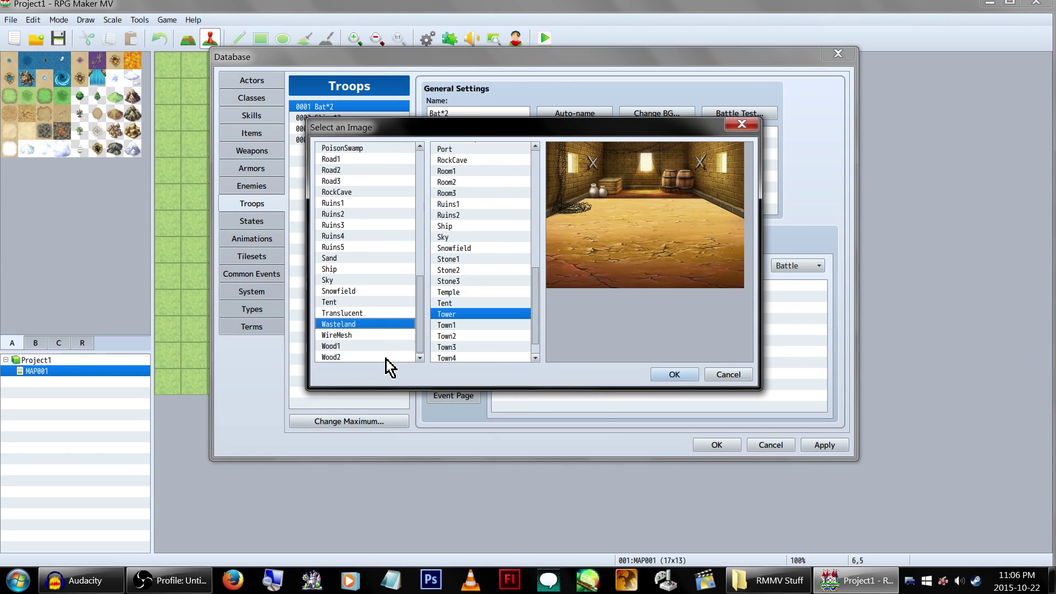
pyautogui.click(386, 357)
pyautogui.click(387, 347)
pyautogui.click(390, 358)
# Step: Preview the GrassMaze, Factory, Dirt1 and DemonCastle2 floors with the DarkSpace, Desert and Grassland walls
pyautogui.scroll(2, 408, 353)
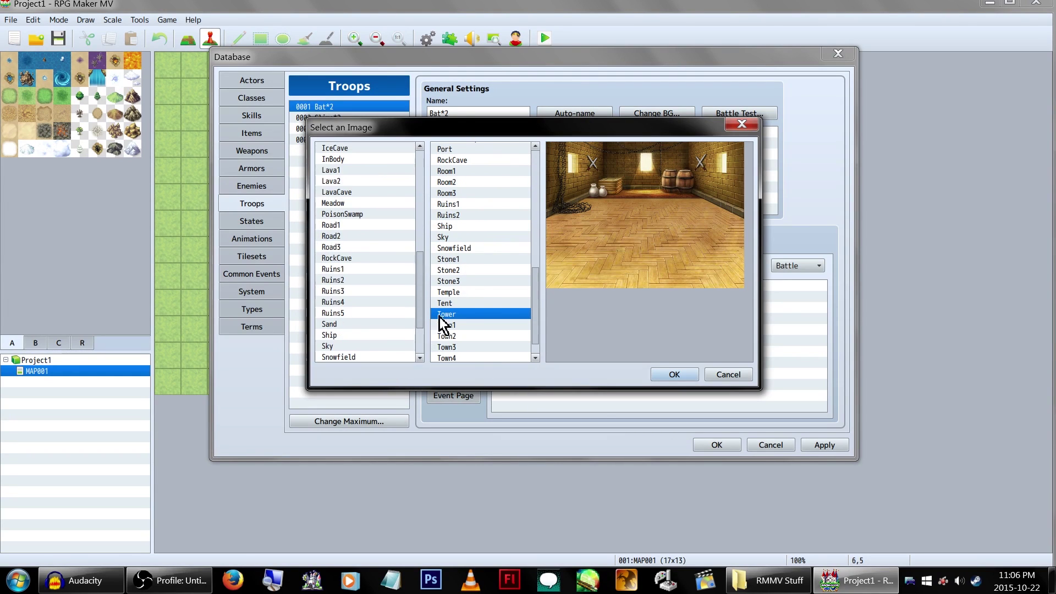
pyautogui.scroll(5, 443, 324)
pyautogui.scroll(3, 420, 229)
pyautogui.click(396, 192)
pyautogui.scroll(2, 479, 182)
pyautogui.click(482, 172)
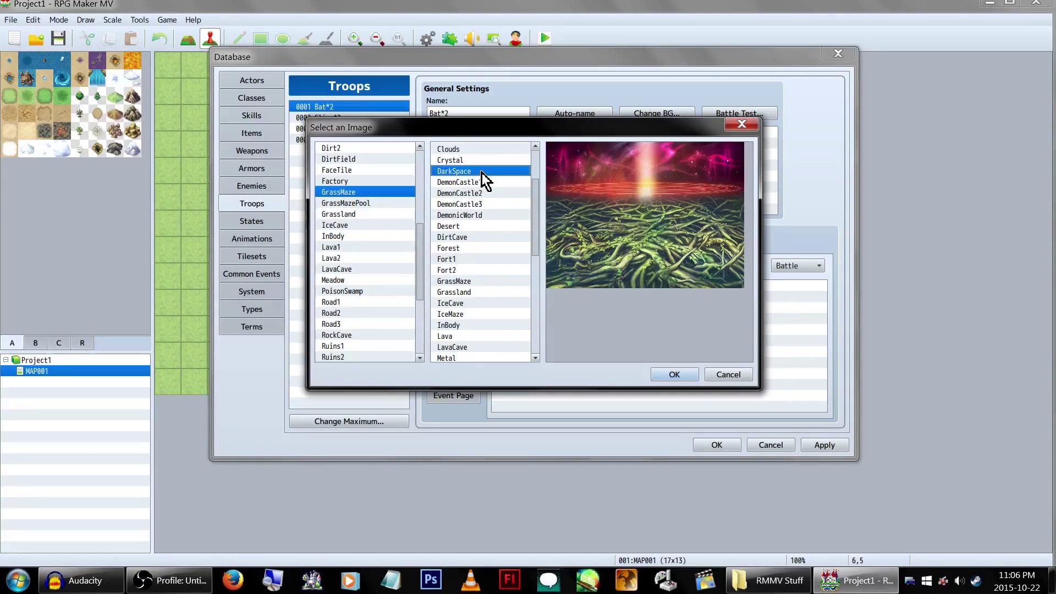
pyautogui.click(482, 226)
pyautogui.click(483, 293)
pyautogui.click(370, 181)
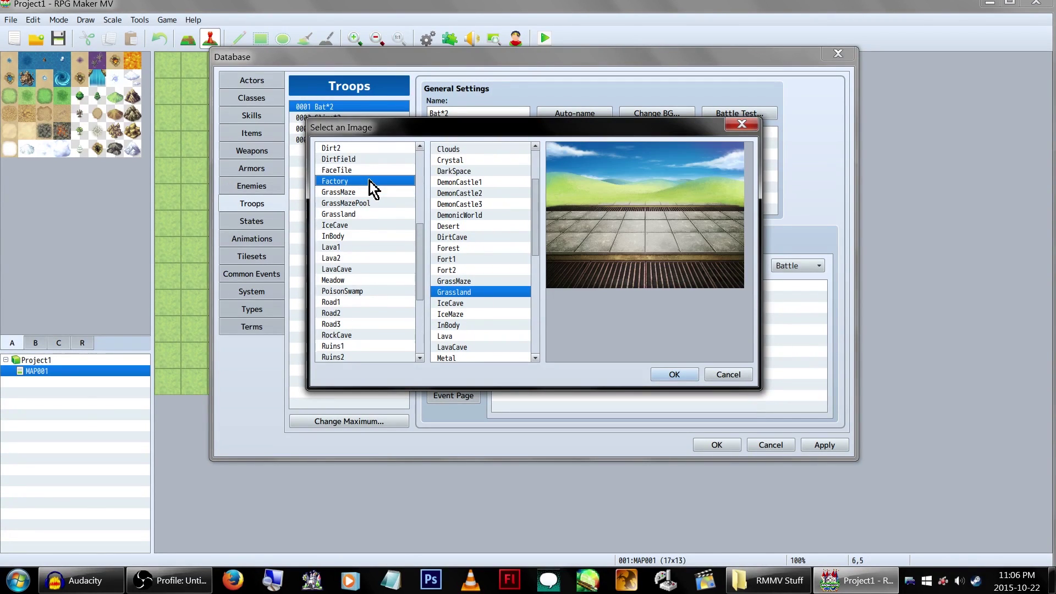
pyautogui.scroll(2, 372, 186)
pyautogui.click(376, 203)
pyautogui.click(379, 171)
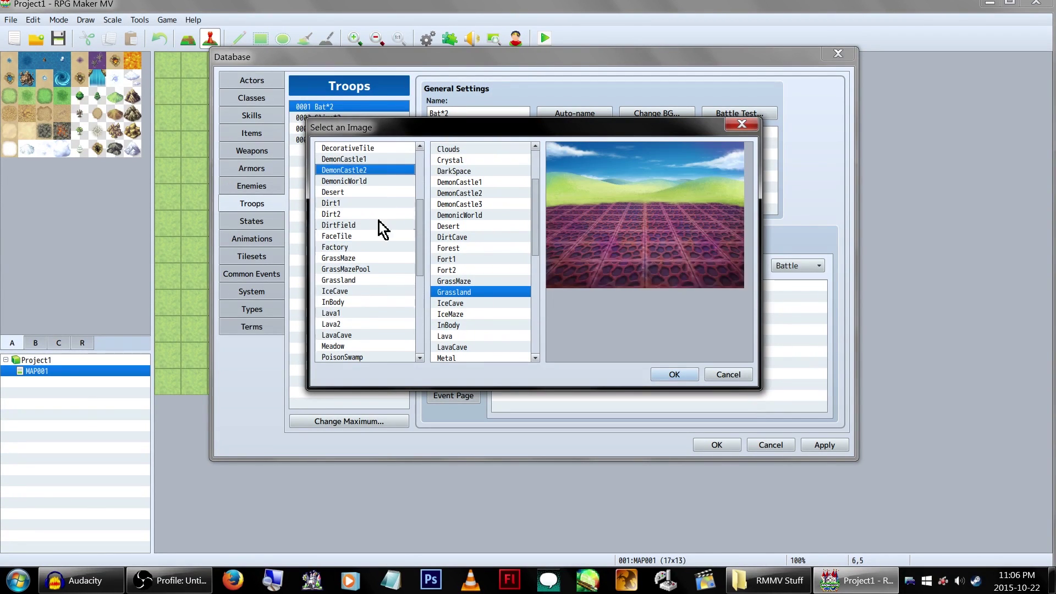
pyautogui.press('Up')
pyautogui.press('Up')
pyautogui.press('Up')
# Step: Compare the InBody, Stone2, Town5, PoisonSwamp, IceCave and DemonicWorld walls
pyautogui.click(481, 325)
pyautogui.scroll(-3, 498, 306)
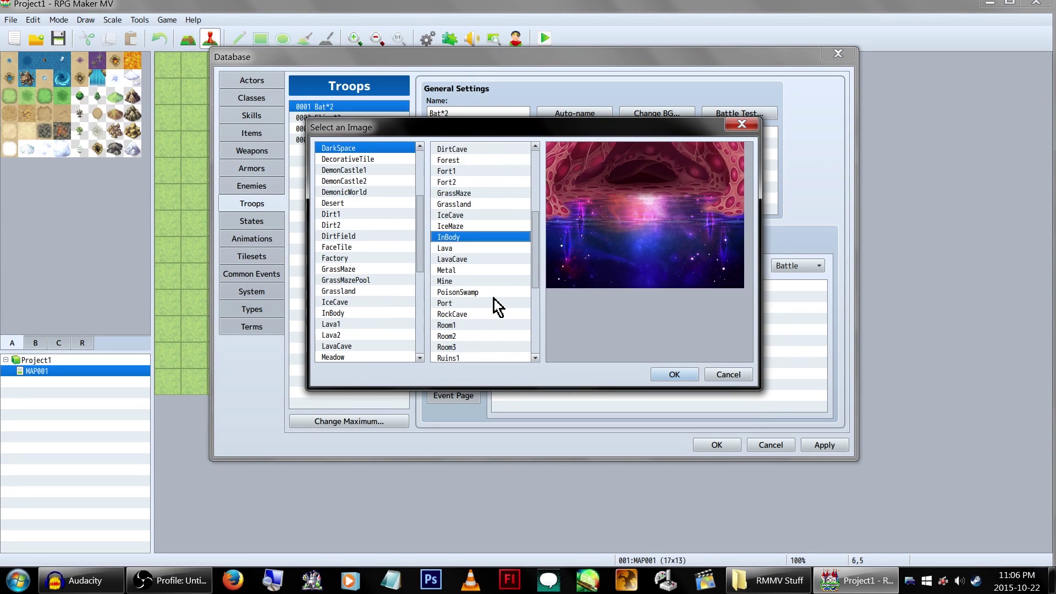
pyautogui.scroll(-4, 497, 307)
pyautogui.click(498, 303)
pyautogui.scroll(-2, 484, 330)
pyautogui.click(477, 347)
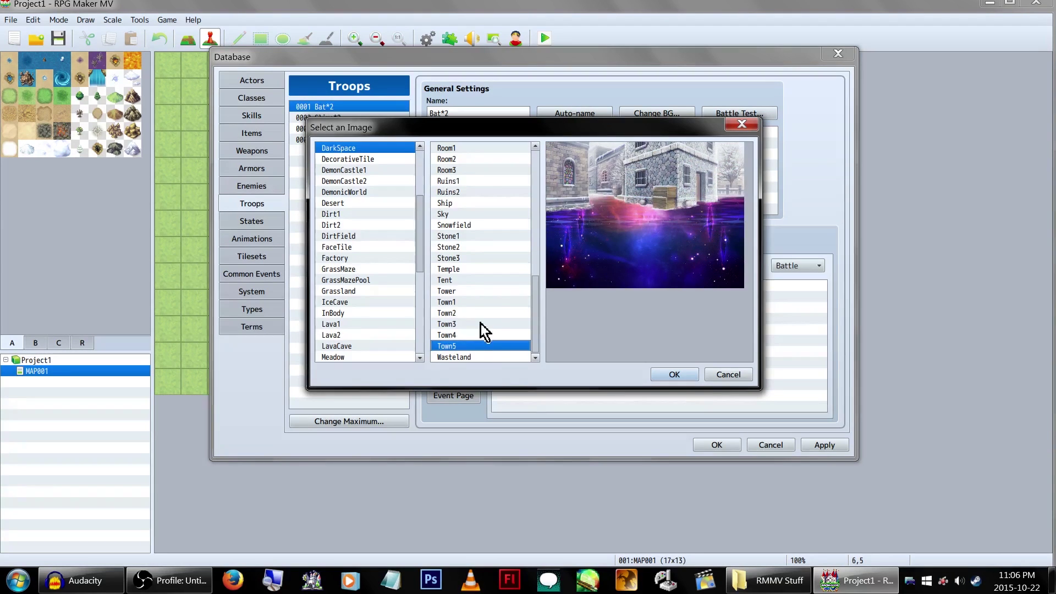
pyautogui.scroll(3, 490, 235)
pyautogui.click(487, 202)
pyautogui.scroll(3, 487, 200)
pyautogui.click(488, 202)
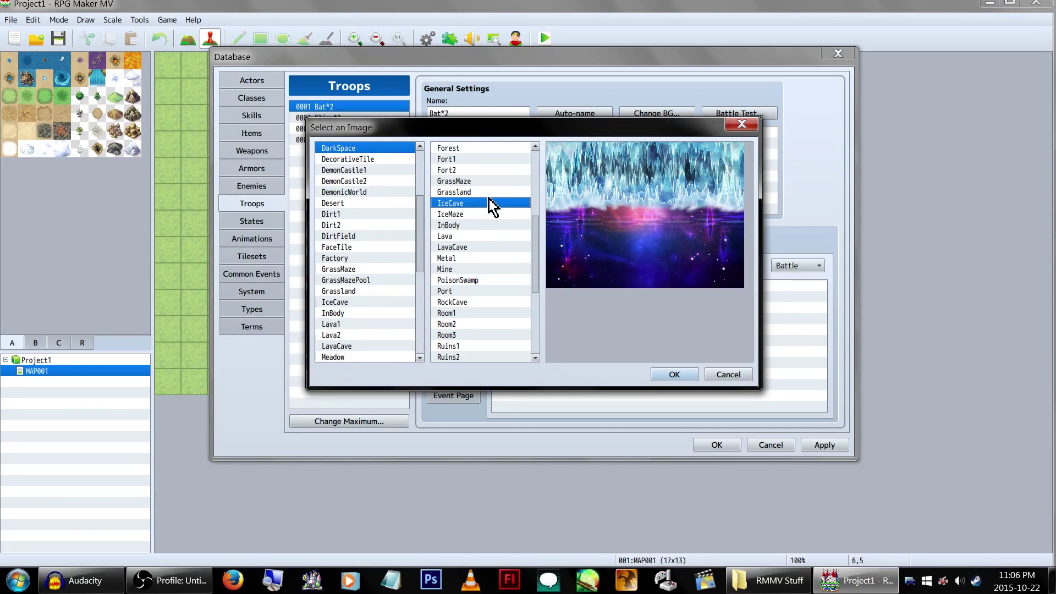
pyautogui.scroll(3, 493, 204)
pyautogui.click(493, 194)
# Step: Preview the Dirt2, FaceTile, GrassMaze and GrassMazePool floors against the DemonCastle walls
pyautogui.click(326, 225)
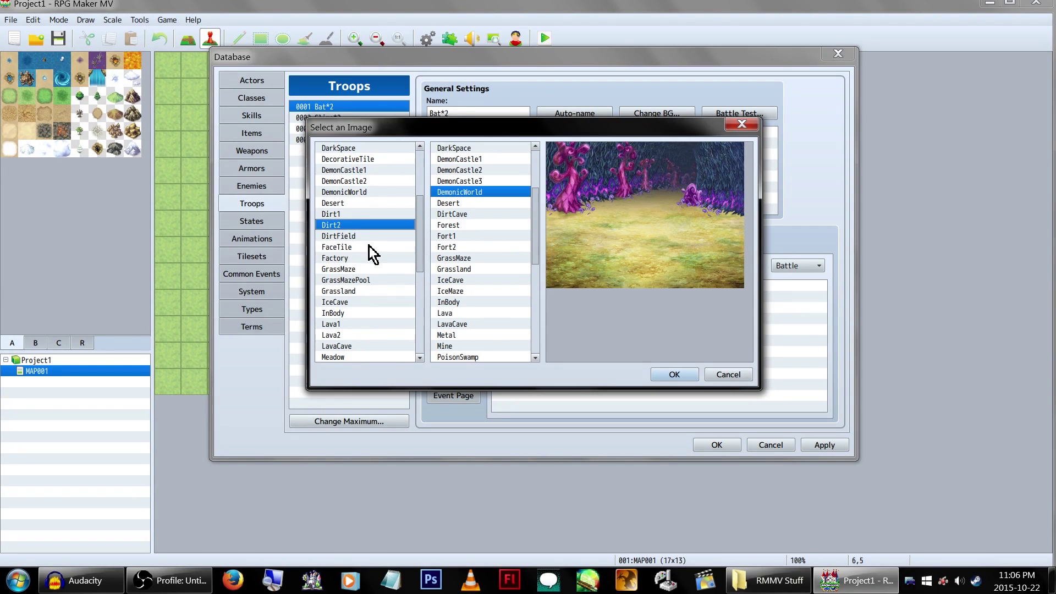
pyautogui.click(368, 246)
pyautogui.click(367, 272)
pyautogui.press('Down')
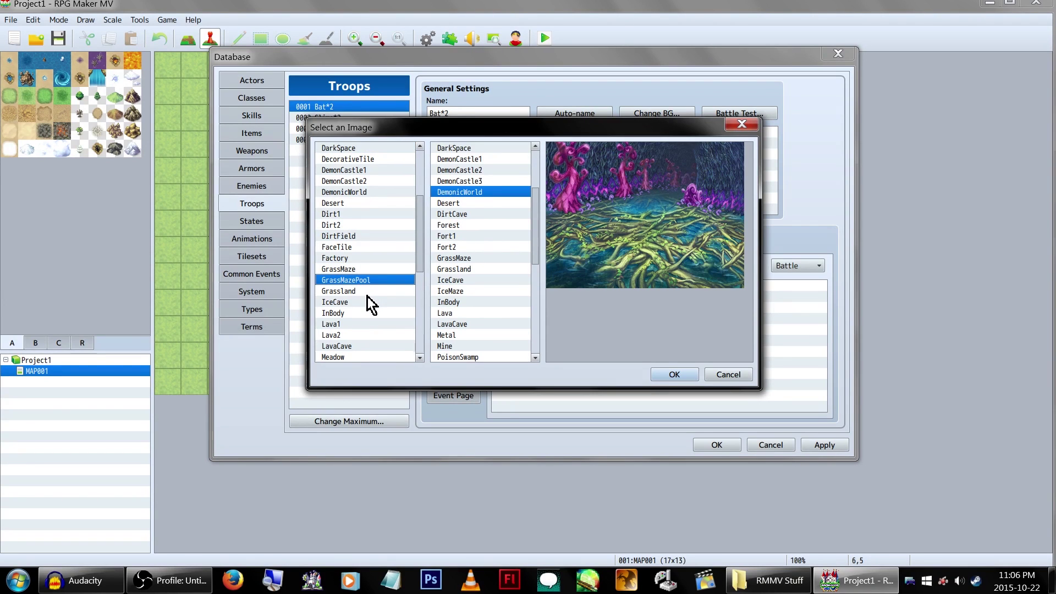
pyautogui.click(473, 181)
pyautogui.click(479, 170)
pyautogui.click(478, 159)
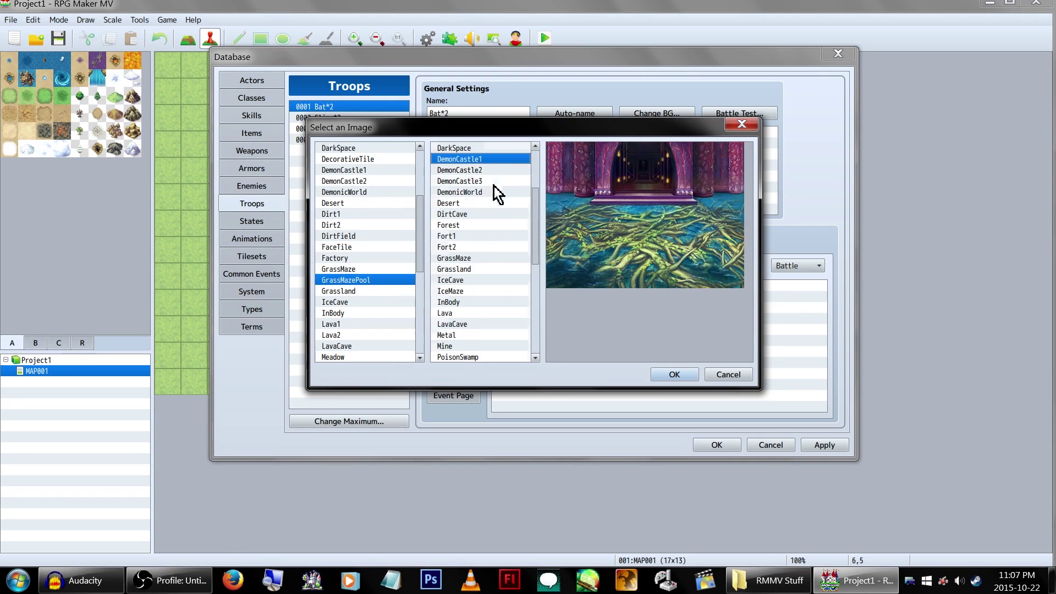
# Step: Settle on the Bridge wall after trying Clouds, Cliff, Castle3 and no wall
pyautogui.scroll(3, 494, 186)
pyautogui.click(467, 205)
pyautogui.press('Up')
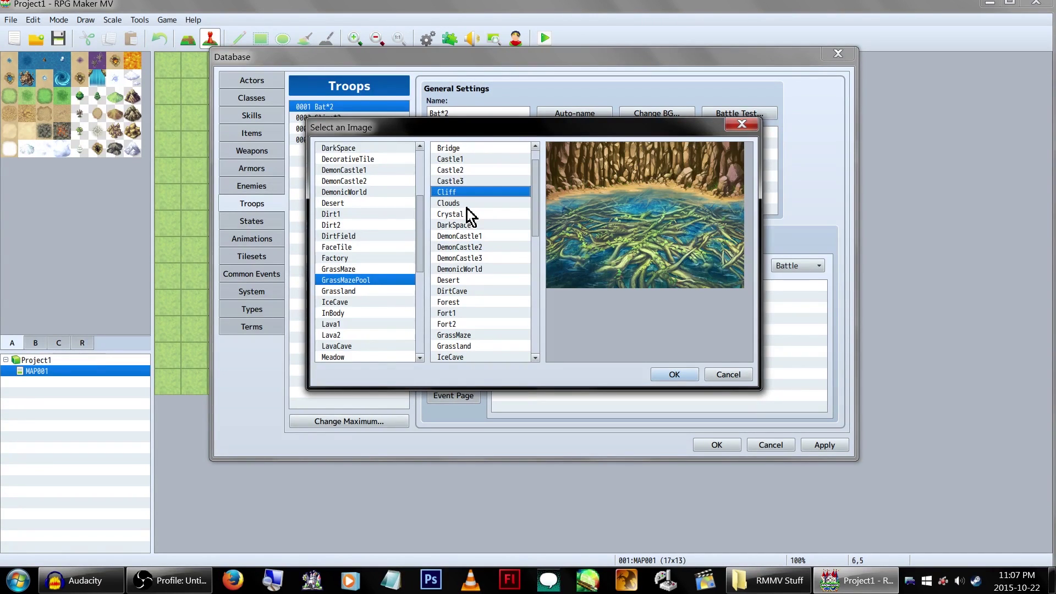
pyautogui.press('Up')
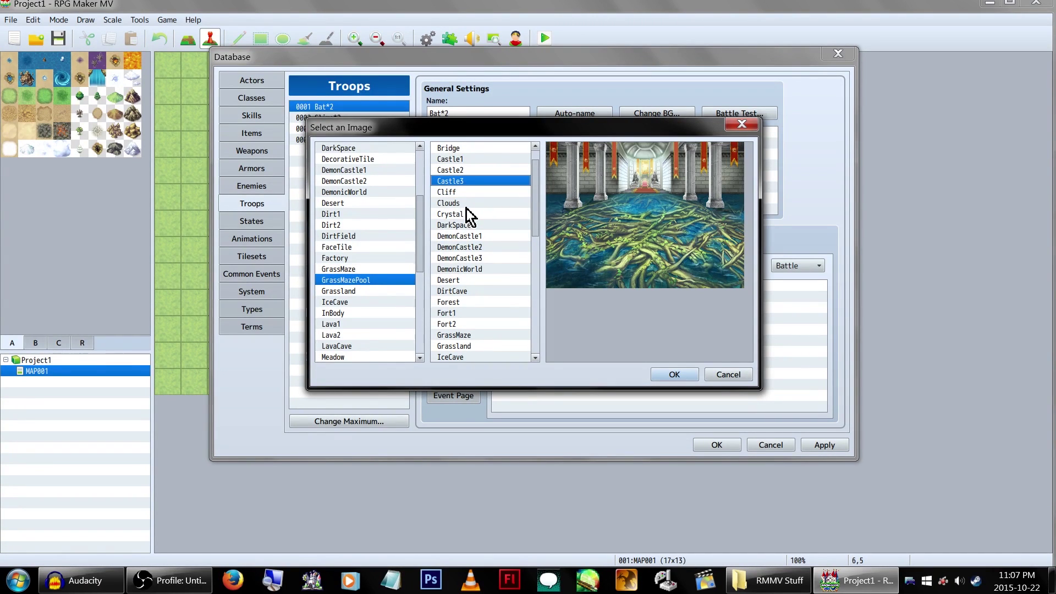
pyautogui.press('Up')
pyautogui.press('Up')
pyautogui.press('Up')
pyautogui.press('Up')
pyautogui.press('Up')
pyautogui.press('Down')
pyautogui.press('Down')
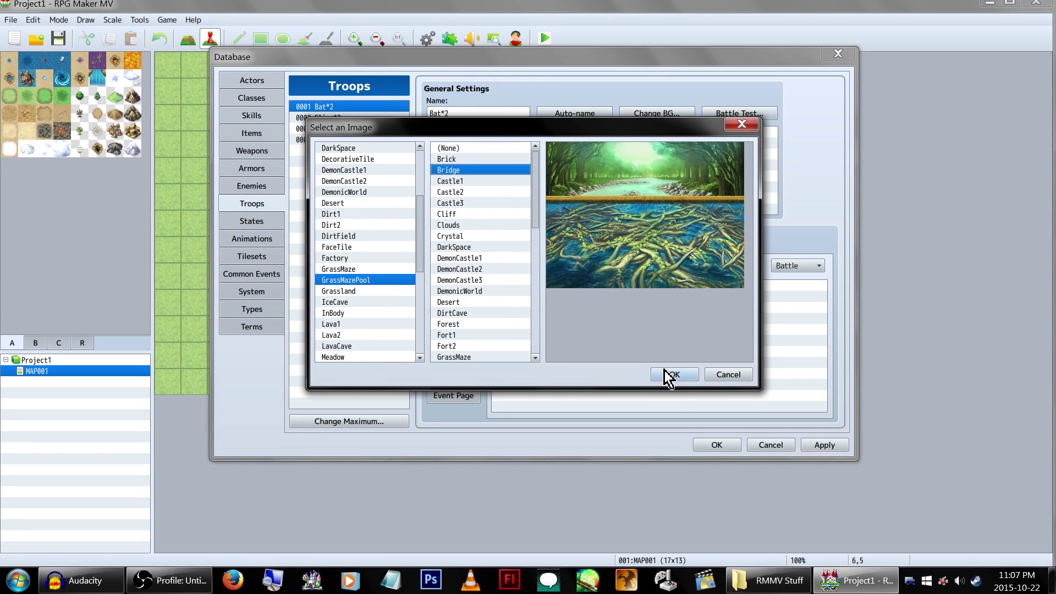
# Step: Preview the GrassMazePool, Lava1, RockCave, DirtField, Wood1 and Wood2 floors under Bridge
pyautogui.click(386, 283)
pyautogui.press('Down')
pyautogui.press('Down')
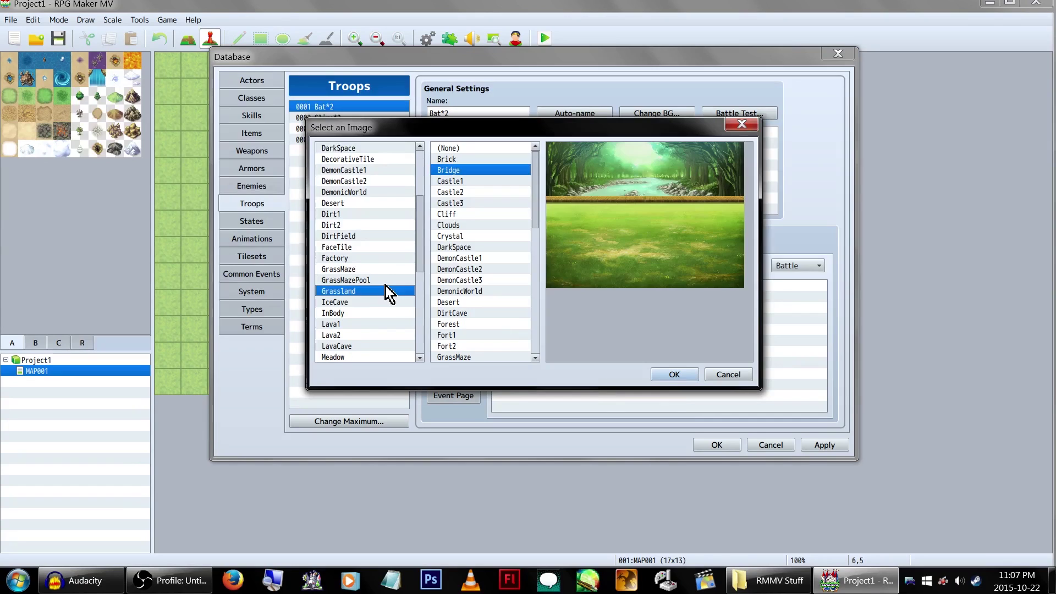
pyautogui.press('Down')
pyautogui.press('Down')
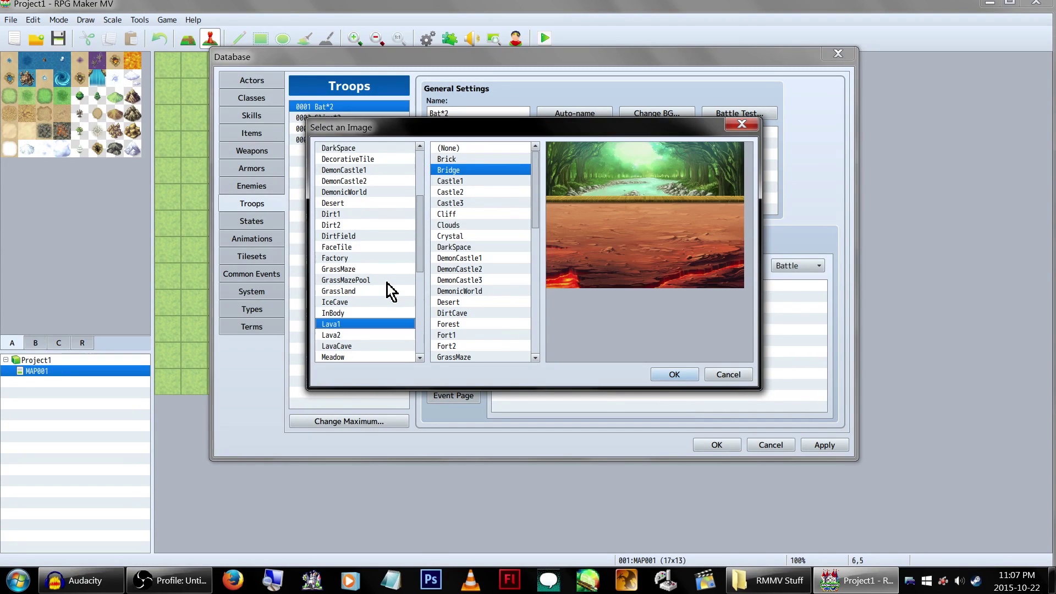
pyautogui.scroll(-5, 388, 365)
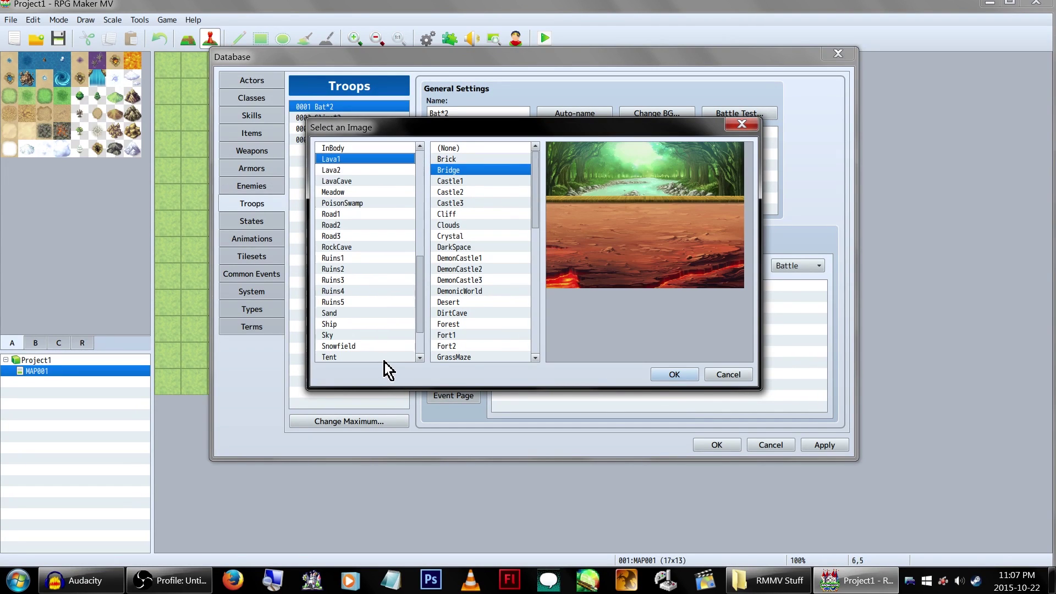
pyautogui.click(403, 245)
pyautogui.scroll(4, 404, 246)
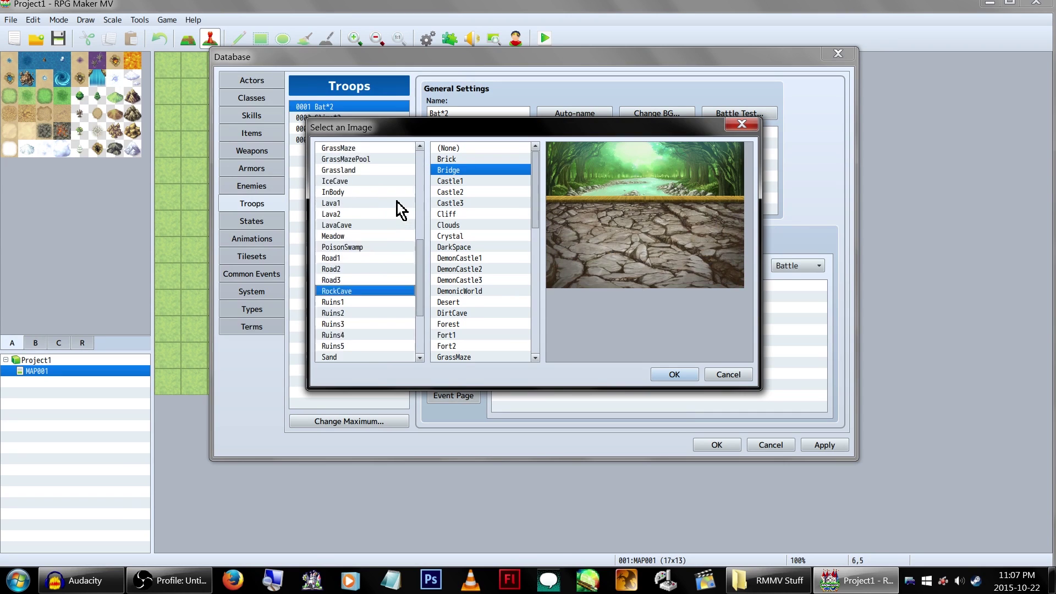
pyautogui.click(392, 214)
pyautogui.scroll(4, 391, 213)
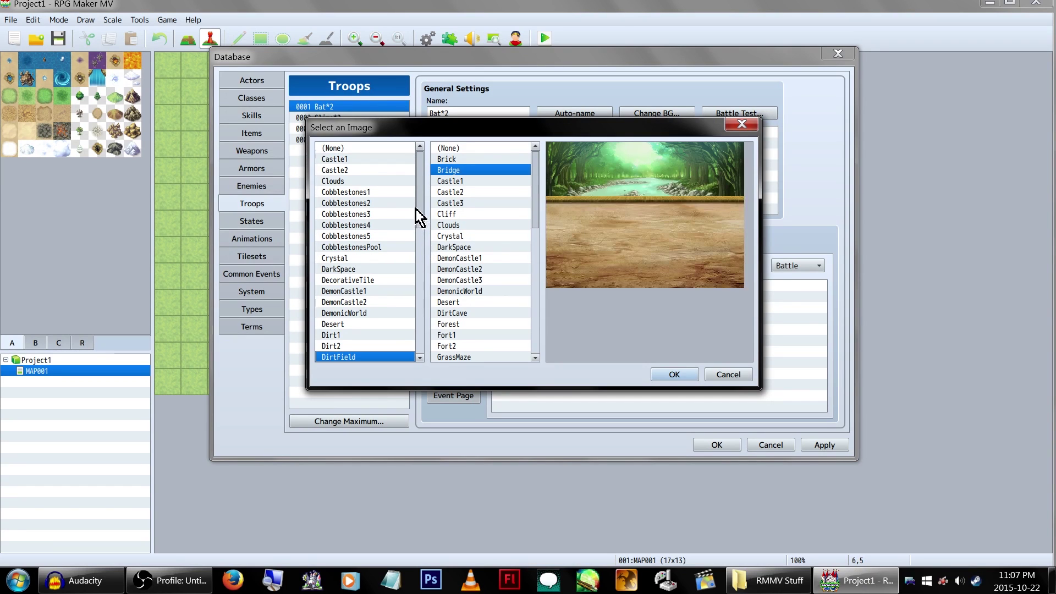
pyautogui.scroll(-4, 422, 264)
pyautogui.scroll(-6, 421, 269)
pyautogui.click(392, 346)
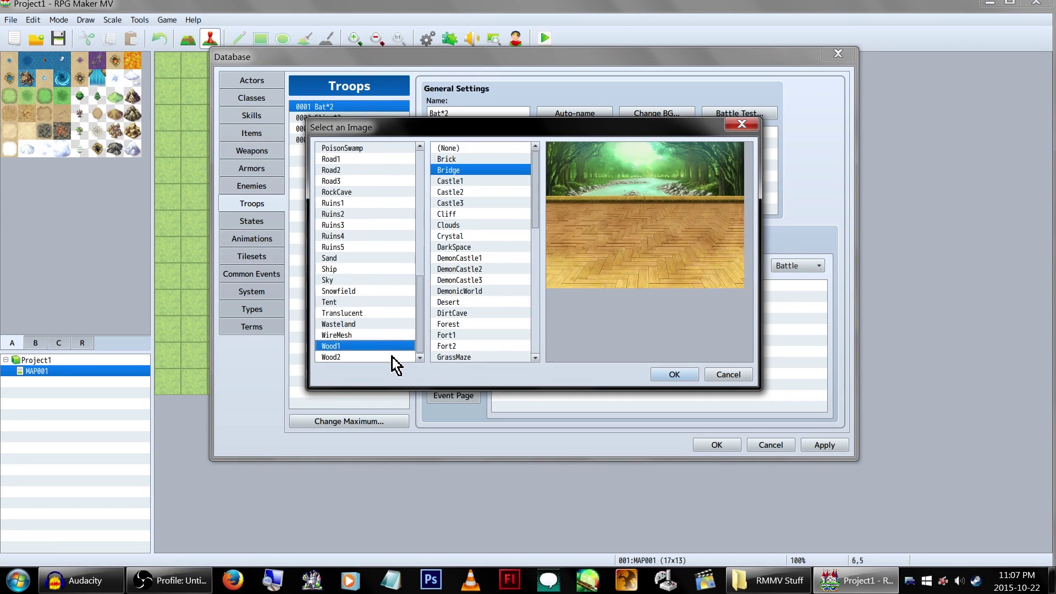
pyautogui.click(392, 357)
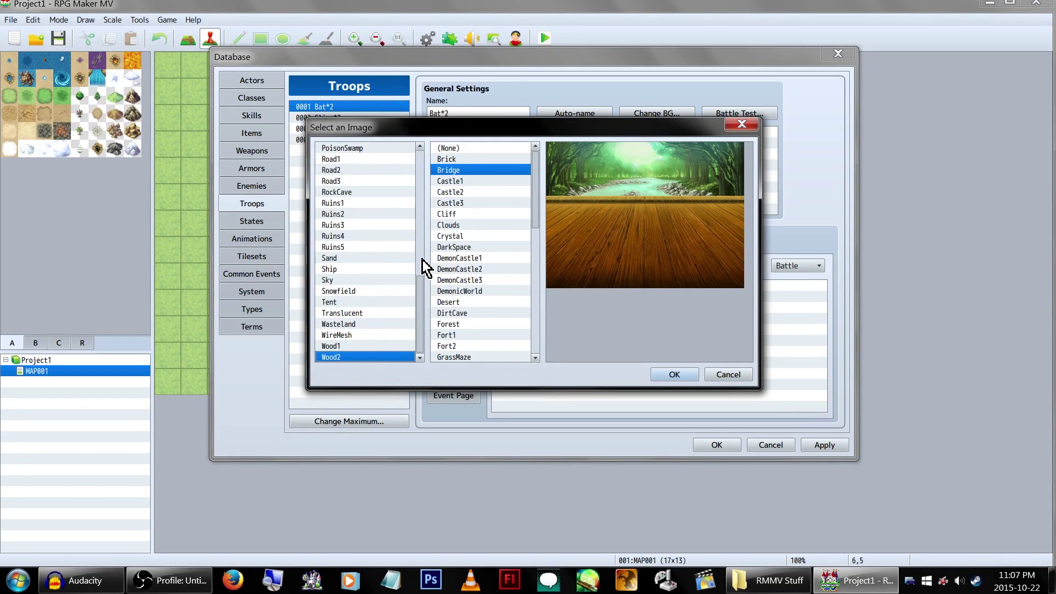
# Step: Choose the WireMesh floor with the Bridge wall and confirm the background
pyautogui.press('pageup')
pyautogui.press('pageup')
pyautogui.press('pagedown')
pyautogui.press('pagedown')
pyautogui.press('pageup')
pyautogui.press('pageup')
pyautogui.press('pagedown')
pyautogui.press('pagedown')
pyautogui.press('Up')
pyautogui.press('Down')
pyautogui.press('Up')
pyautogui.press('Up')
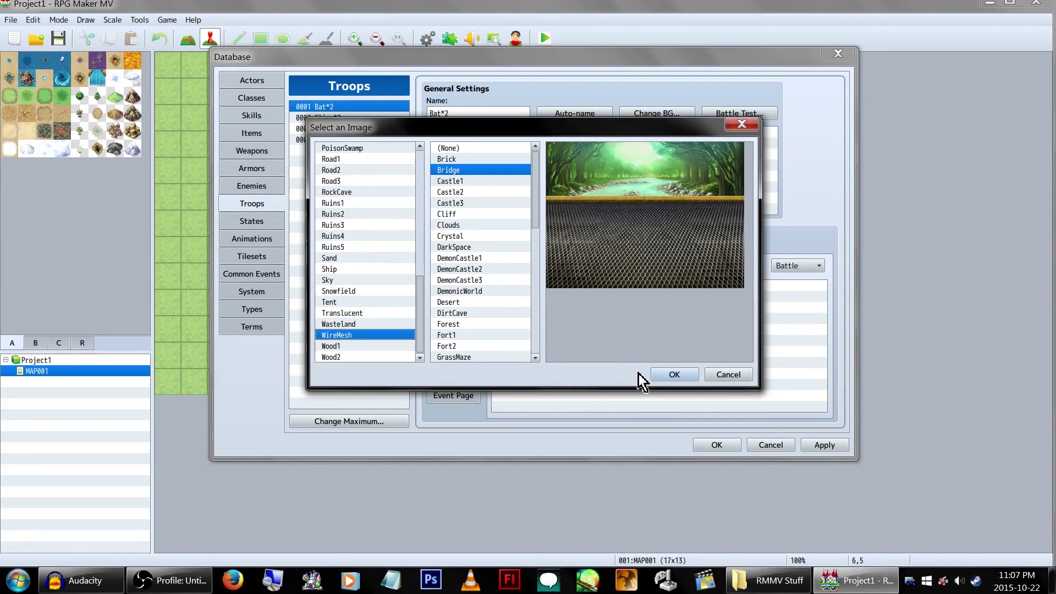
pyautogui.click(668, 375)
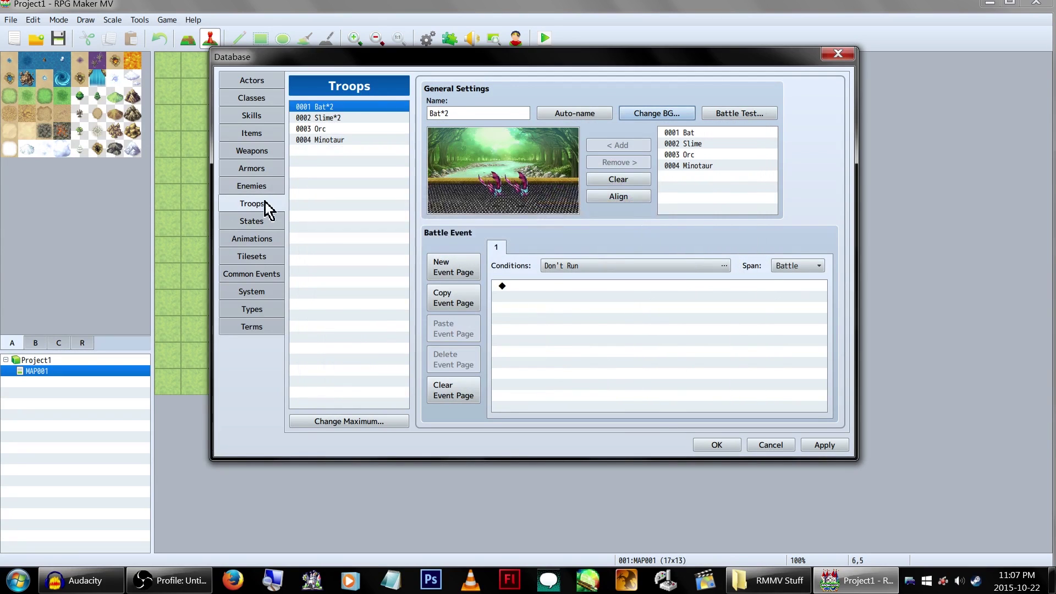
# Step: Open the States page, compare Fascination and Confusion, then browse down to Sleep
pyautogui.click(275, 220)
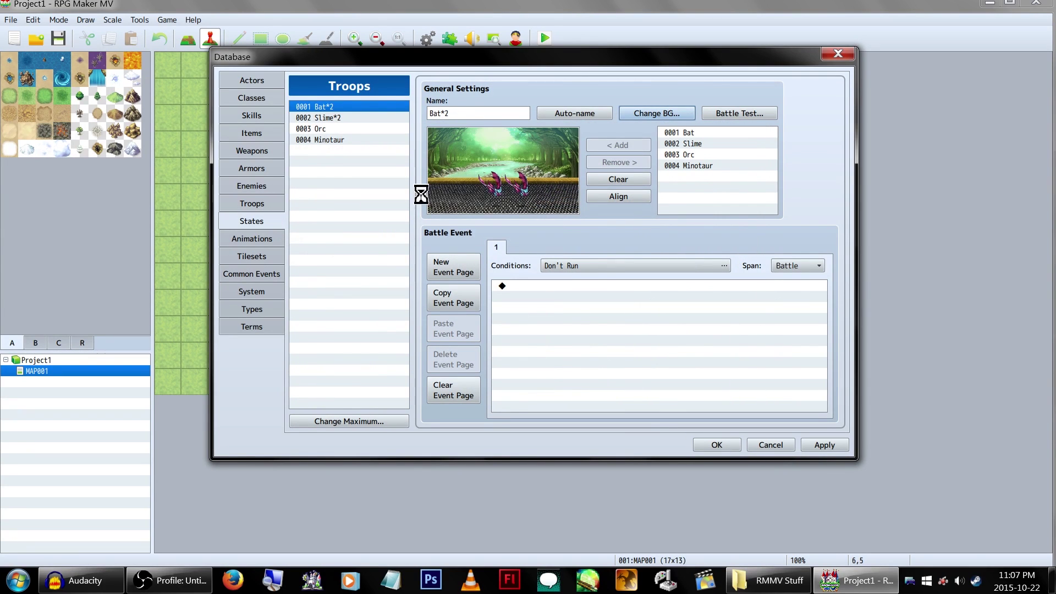
pyautogui.click(361, 193)
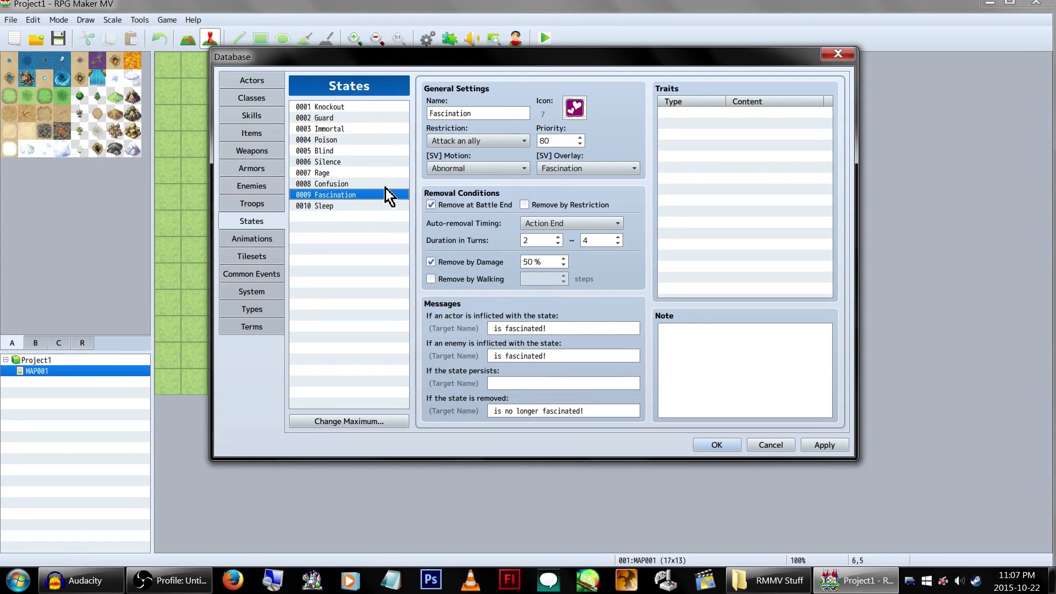
pyautogui.click(384, 187)
pyautogui.click(364, 198)
pyautogui.click(368, 189)
pyautogui.click(368, 195)
pyautogui.click(391, 186)
pyautogui.click(382, 197)
pyautogui.moveTo(355, 117); pyautogui.dragTo(361, 220)
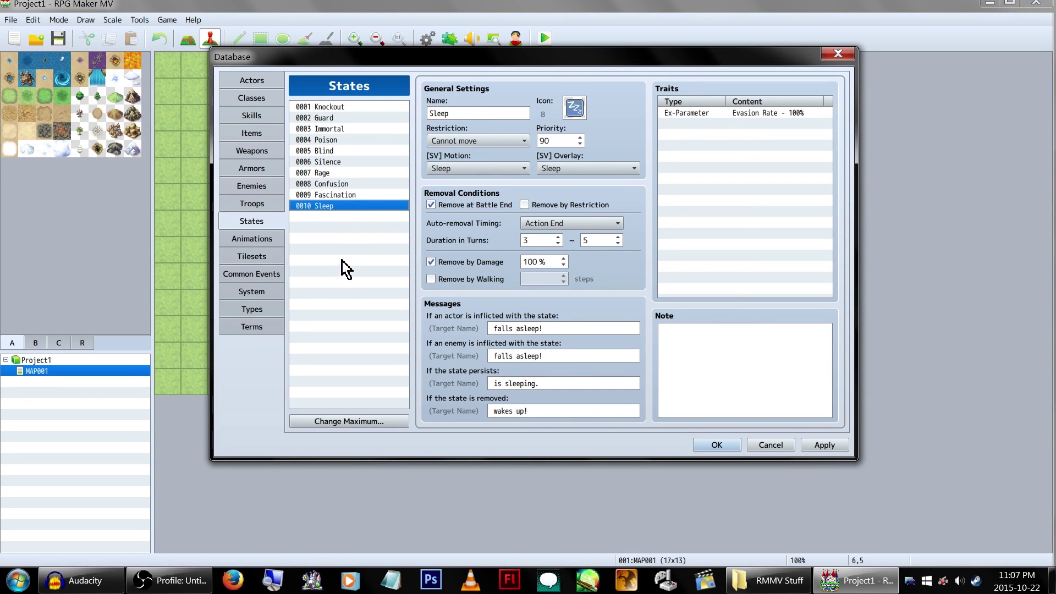
# Step: Show the Animations page and move the Database window up and left
pyautogui.click(253, 238)
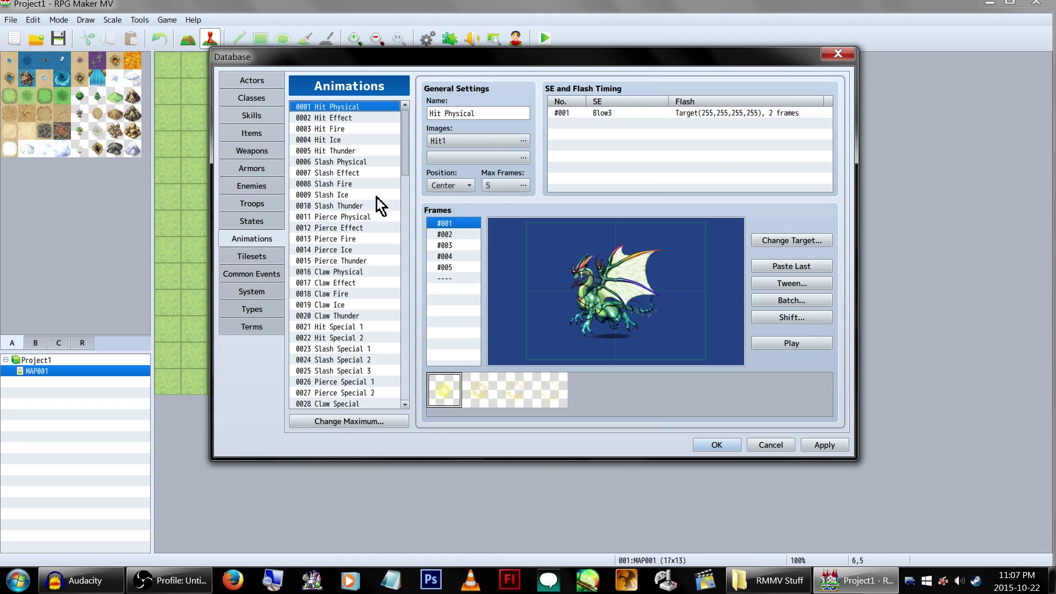
pyautogui.moveTo(399, 61); pyautogui.dragTo(342, 49)
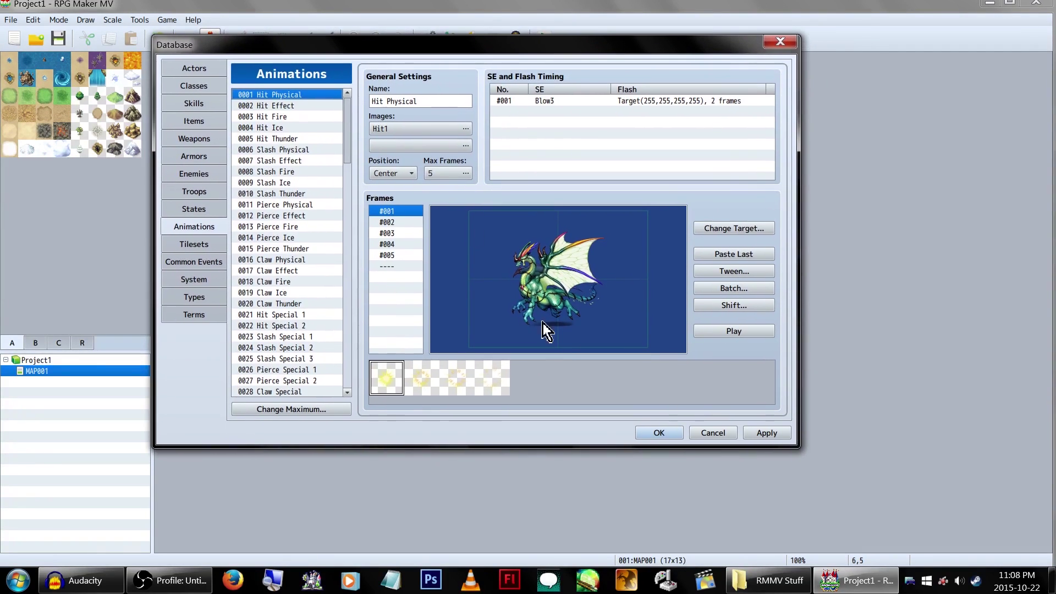
pyautogui.rightClick(635, 321)
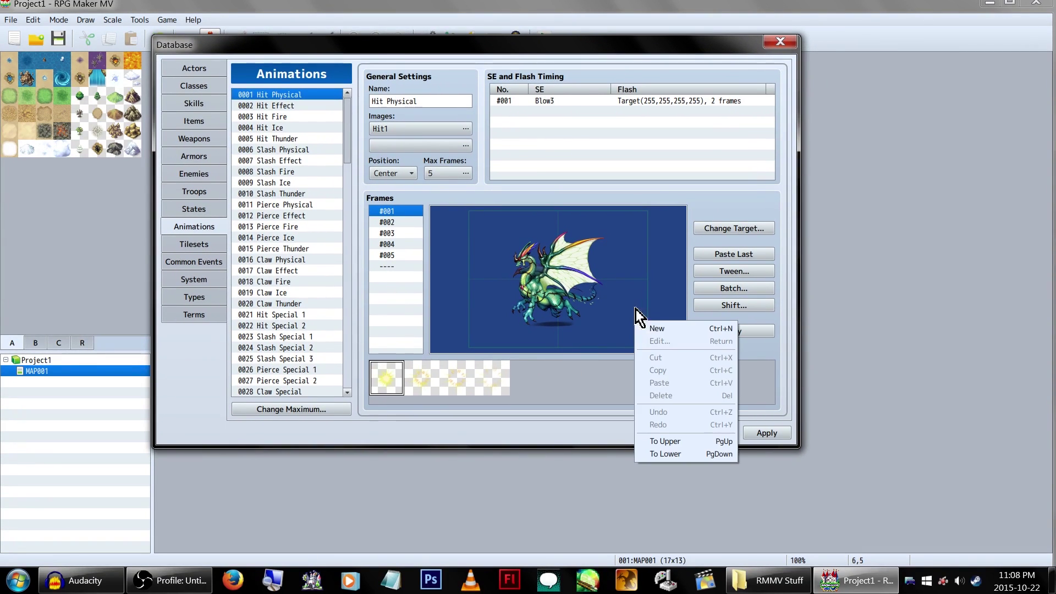
pyautogui.click(641, 246)
# Step: Preview the Hit2, ClawPhoton, ClawSpecial2 and Darkness1 images in the animation image picker
pyautogui.click(457, 130)
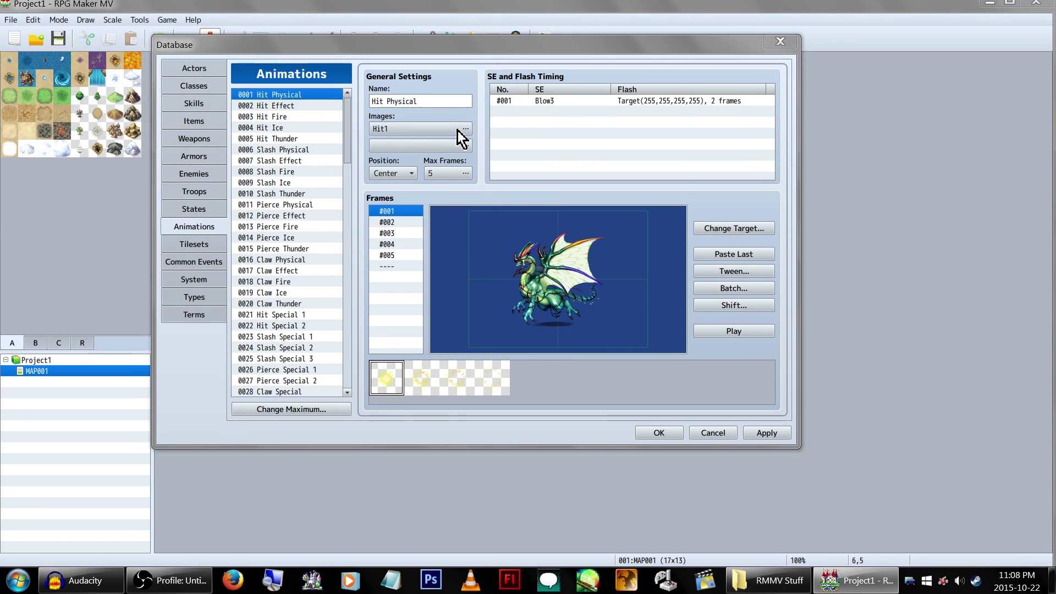
pyautogui.click(352, 247)
pyautogui.click(646, 365)
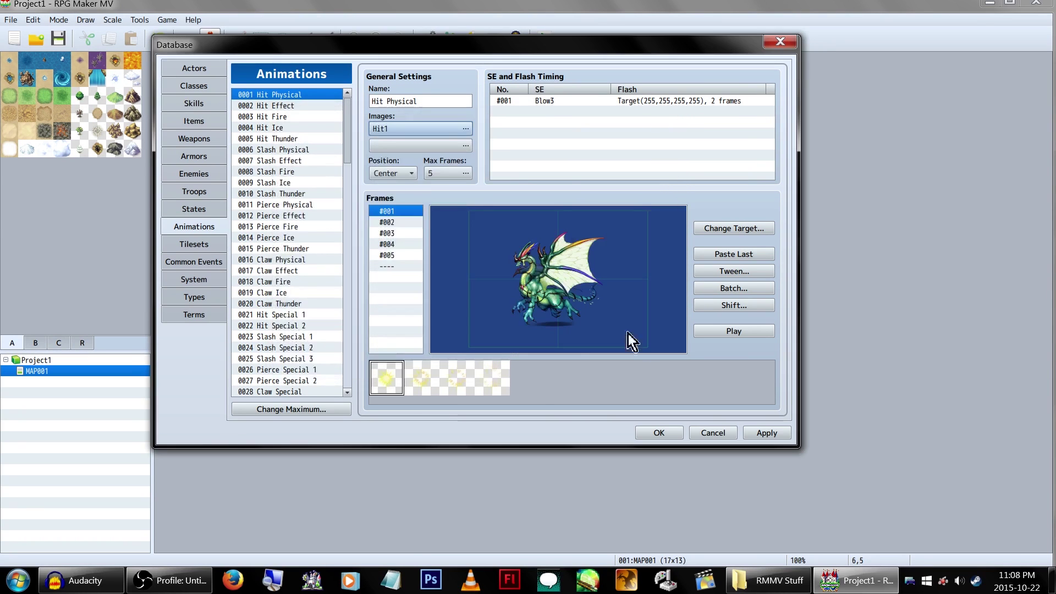
pyautogui.click(443, 155)
pyautogui.click(341, 201)
pyautogui.click(347, 224)
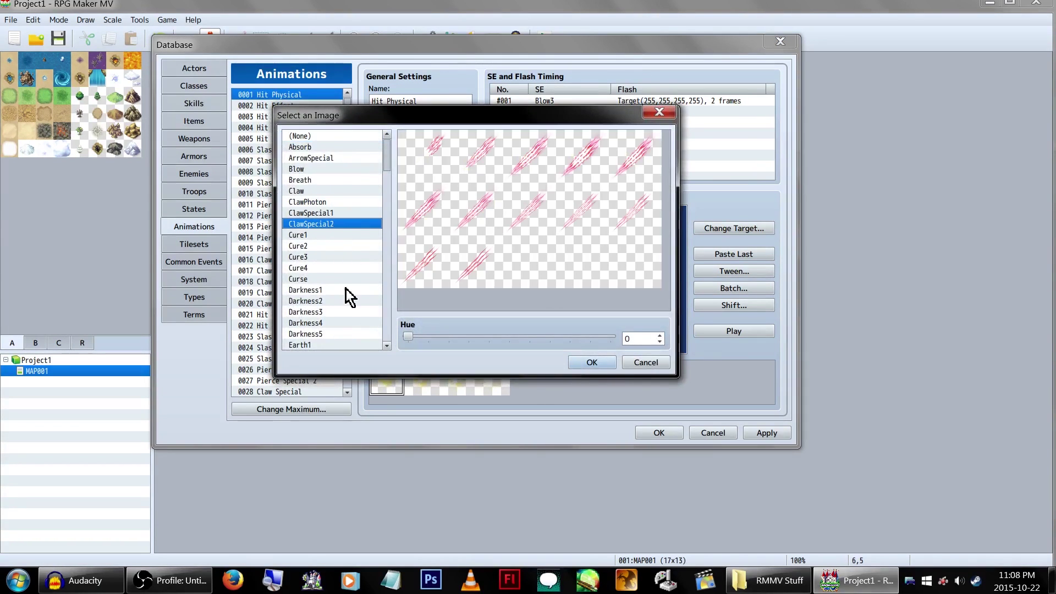
pyautogui.click(347, 288)
# Step: Preview the Earth2, HitSpecial2, Laser2 and Recovery3 images, then cancel without changes
pyautogui.scroll(-3, 349, 301)
pyautogui.click(345, 268)
pyautogui.scroll(-3, 345, 264)
pyautogui.click(345, 261)
pyautogui.scroll(-3, 345, 258)
pyautogui.click(344, 249)
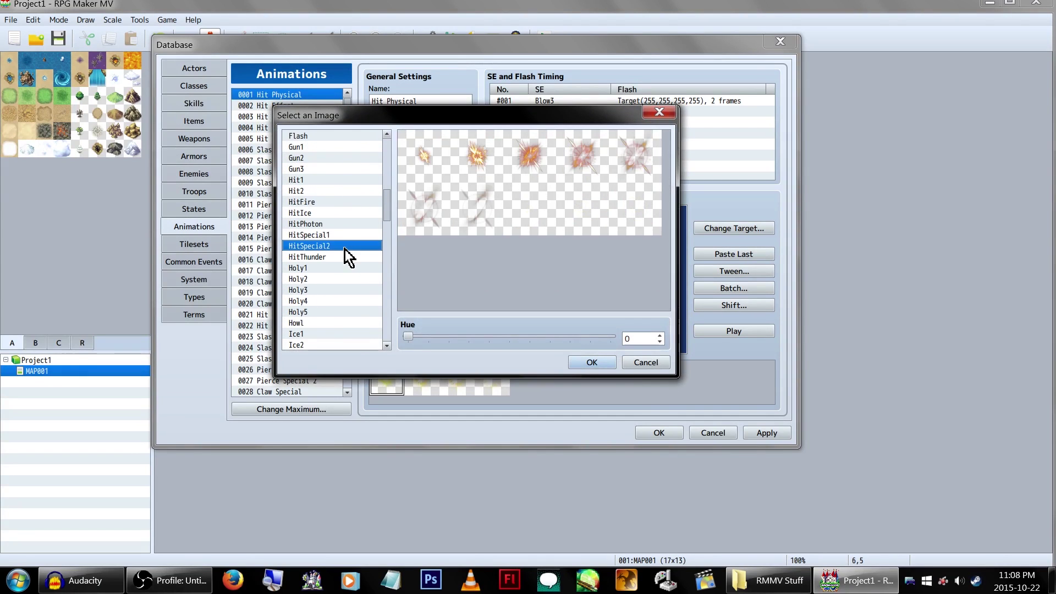
pyautogui.scroll(-3, 341, 264)
pyautogui.click(338, 270)
pyautogui.scroll(-4, 335, 315)
pyautogui.click(335, 316)
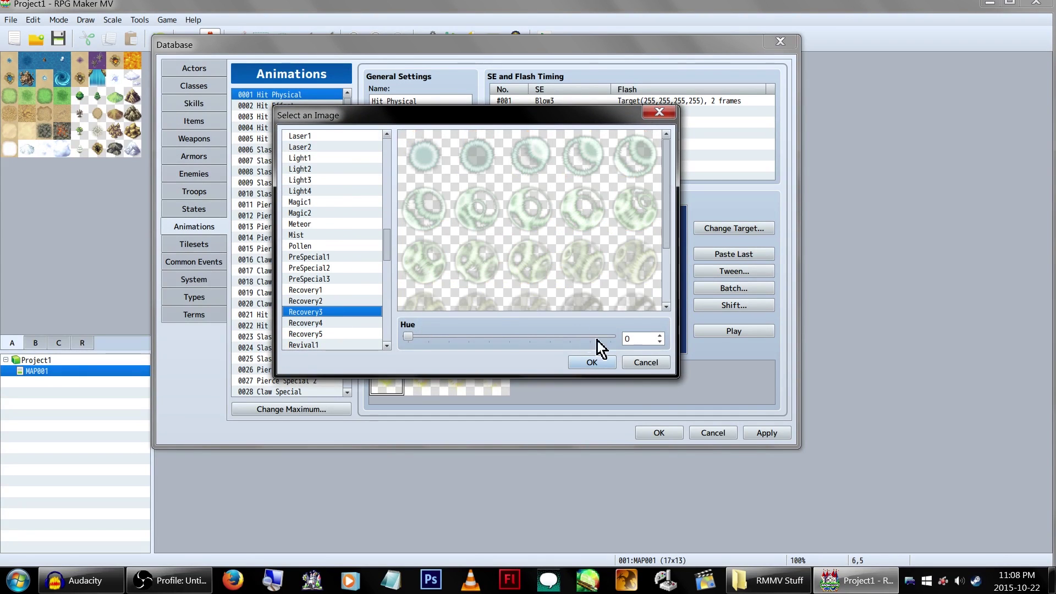
pyautogui.click(649, 362)
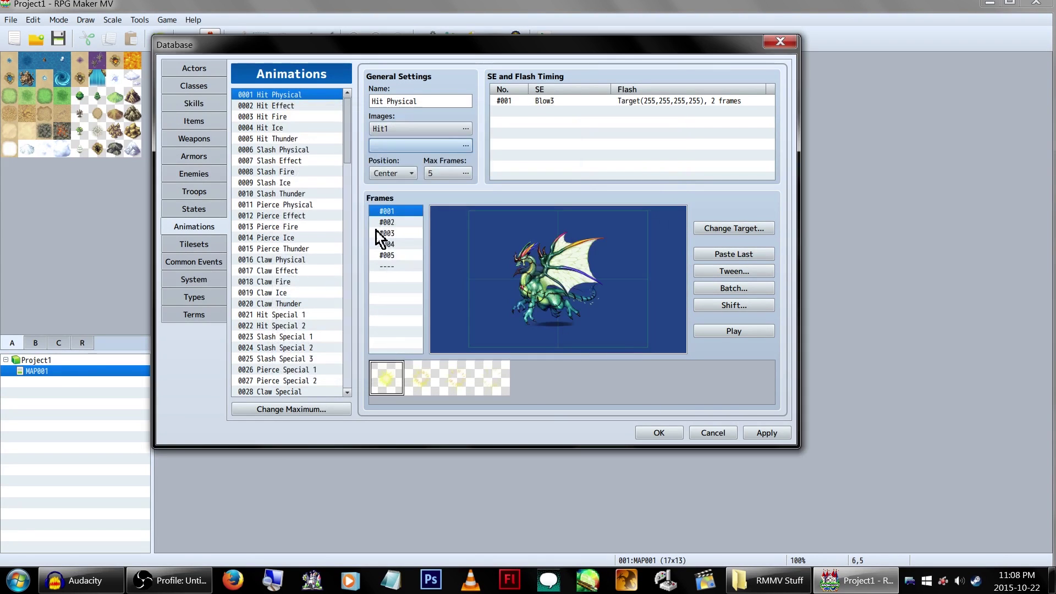
# Step: Open the SE and Flash Timing dialog, move it left, and cancel it
pyautogui.doubleClick(563, 114)
pyautogui.moveTo(575, 47); pyautogui.dragTo(461, 122)
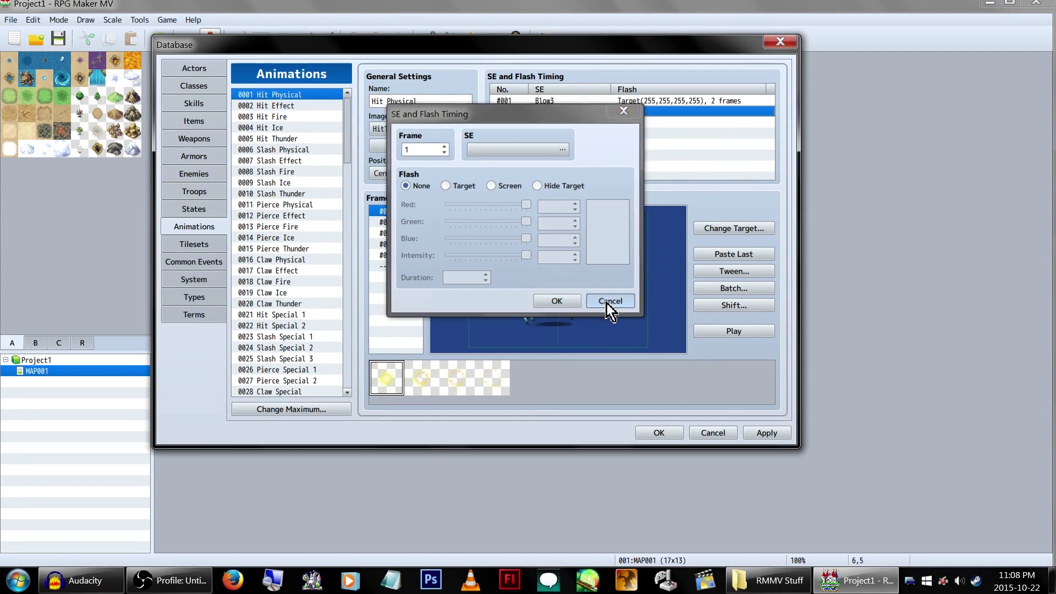
pyautogui.click(607, 302)
# Step: Browse Slash Effect and Pierce Physical, then play Bodyslam and Glowing Light over the dragon
pyautogui.click(289, 159)
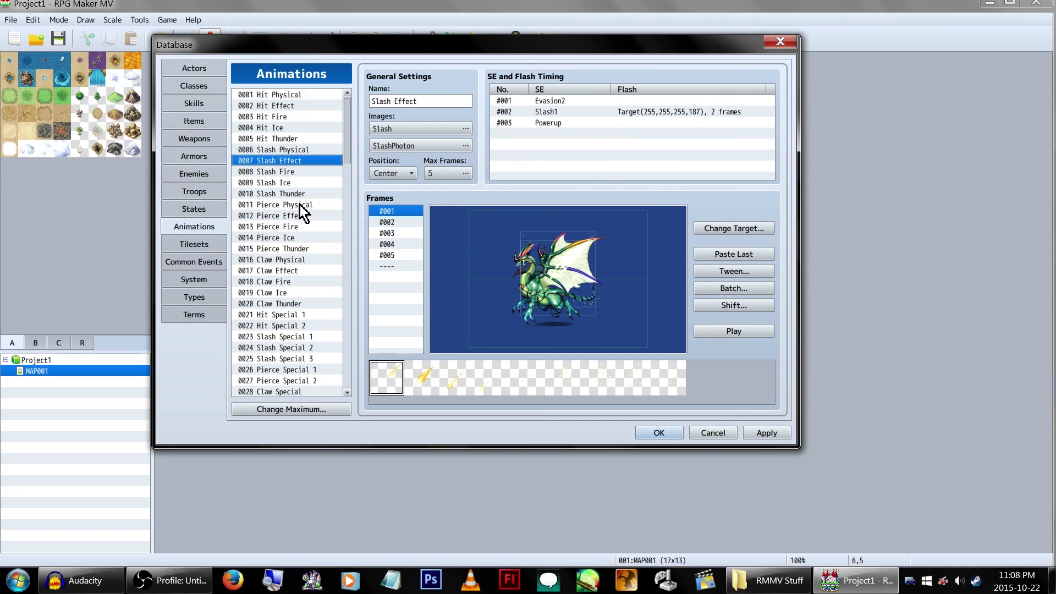
pyautogui.click(299, 204)
pyautogui.scroll(-8, 299, 220)
pyautogui.click(295, 242)
pyautogui.scroll(-8, 296, 243)
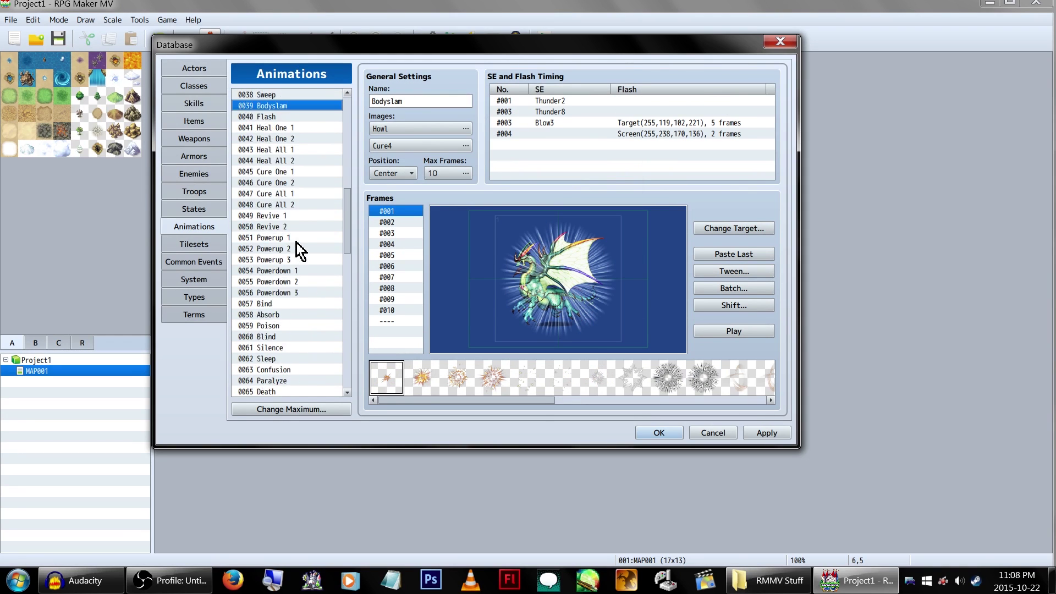
pyautogui.click(747, 333)
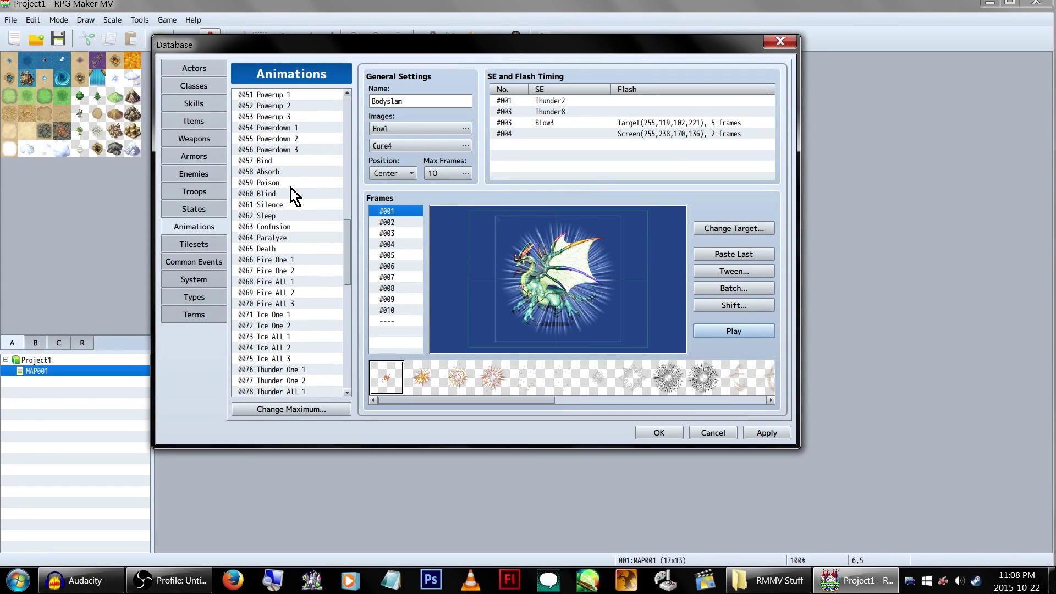
pyautogui.moveTo(347, 242); pyautogui.dragTo(329, 385)
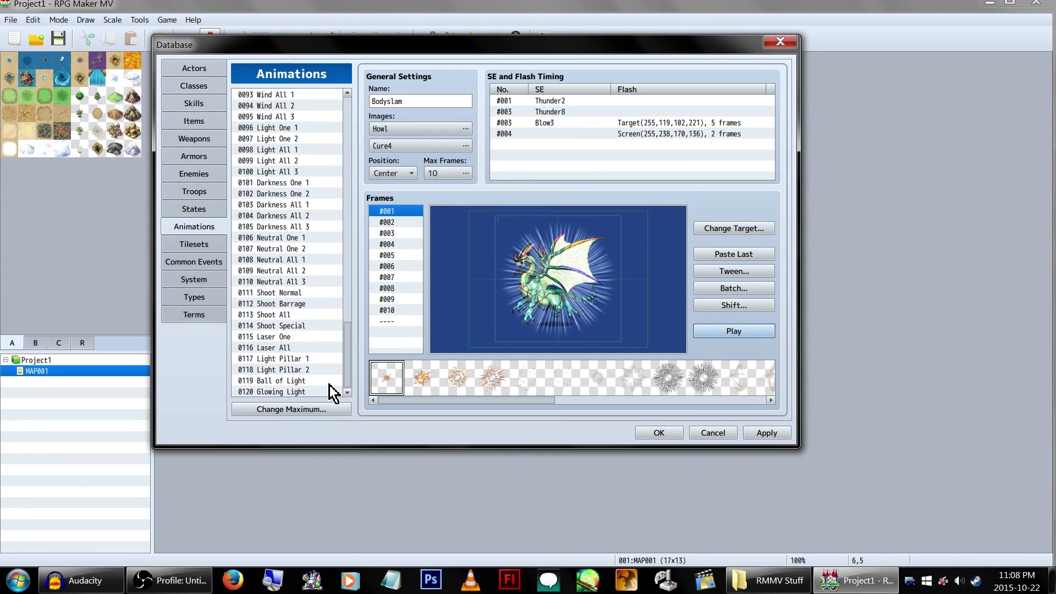
pyautogui.click(308, 392)
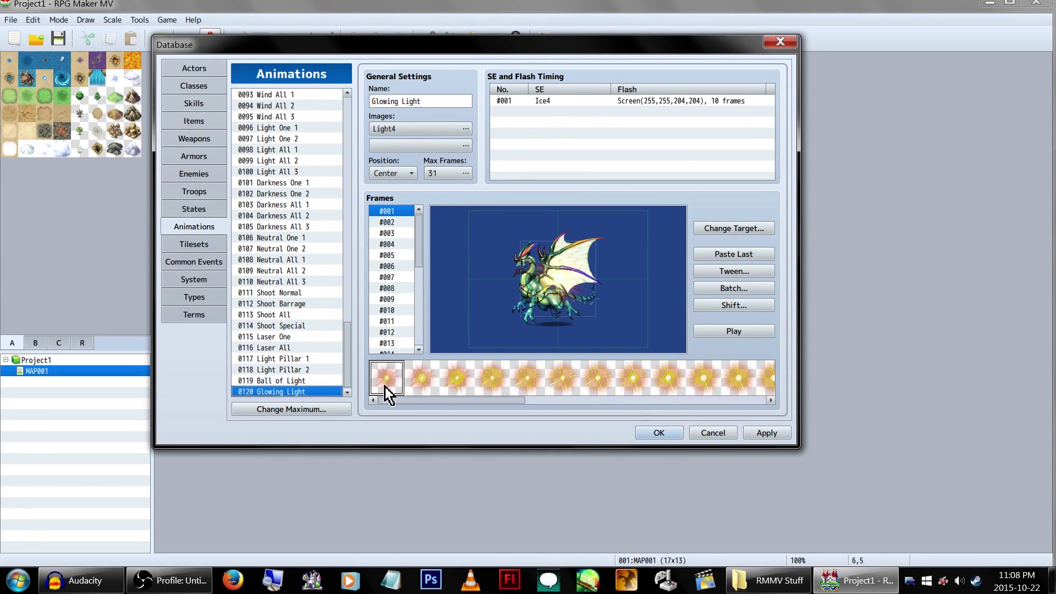
pyautogui.click(764, 332)
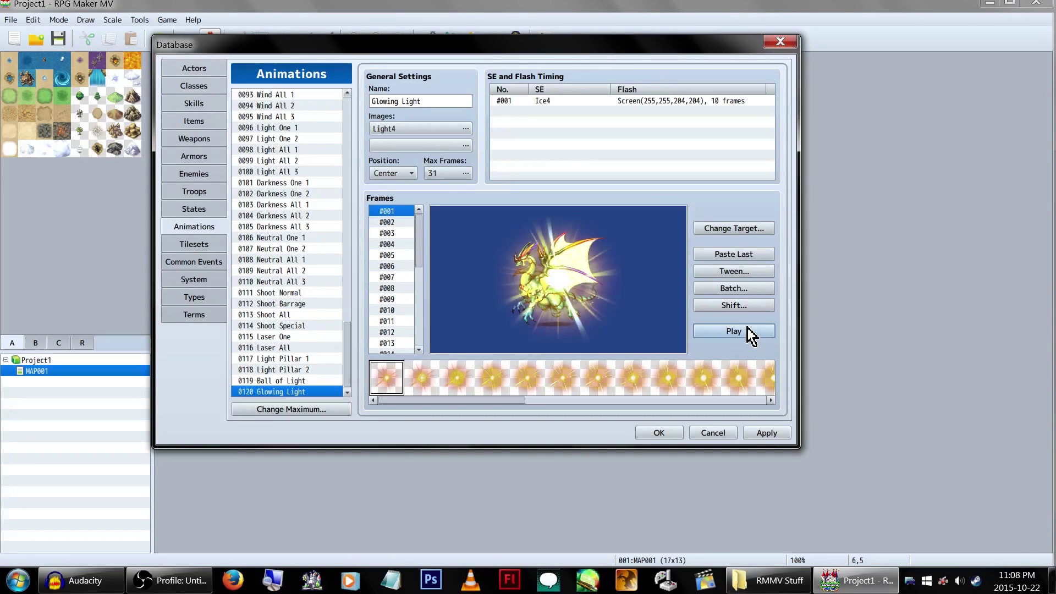
# Step: Play 0094 Wind All 2 after browsing other animations, then select 0070 Fire All 3
pyautogui.click(257, 381)
pyautogui.click(283, 360)
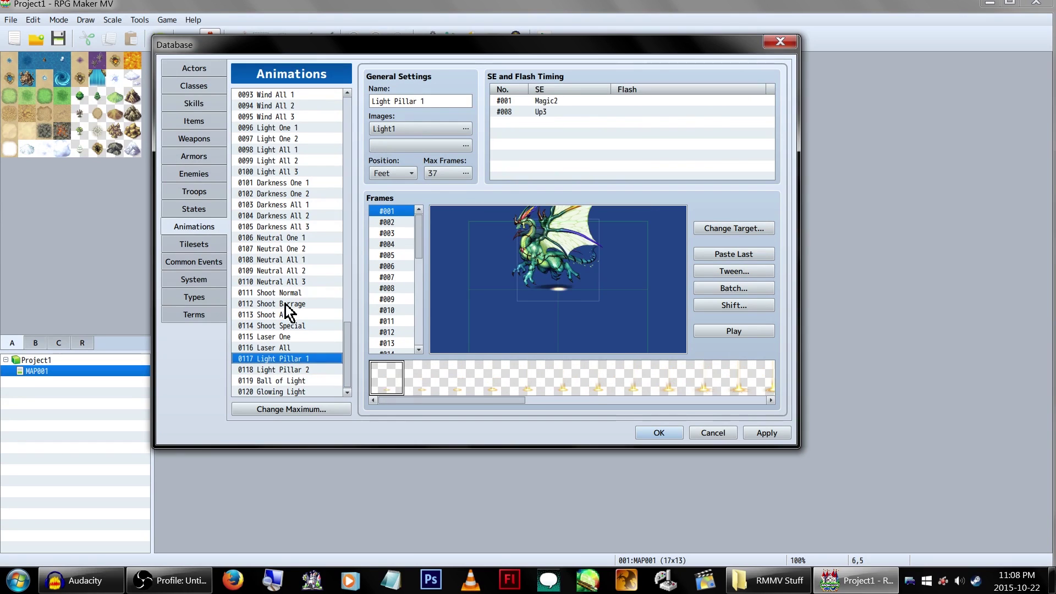
pyautogui.click(286, 305)
pyautogui.scroll(2, 286, 278)
pyautogui.click(306, 261)
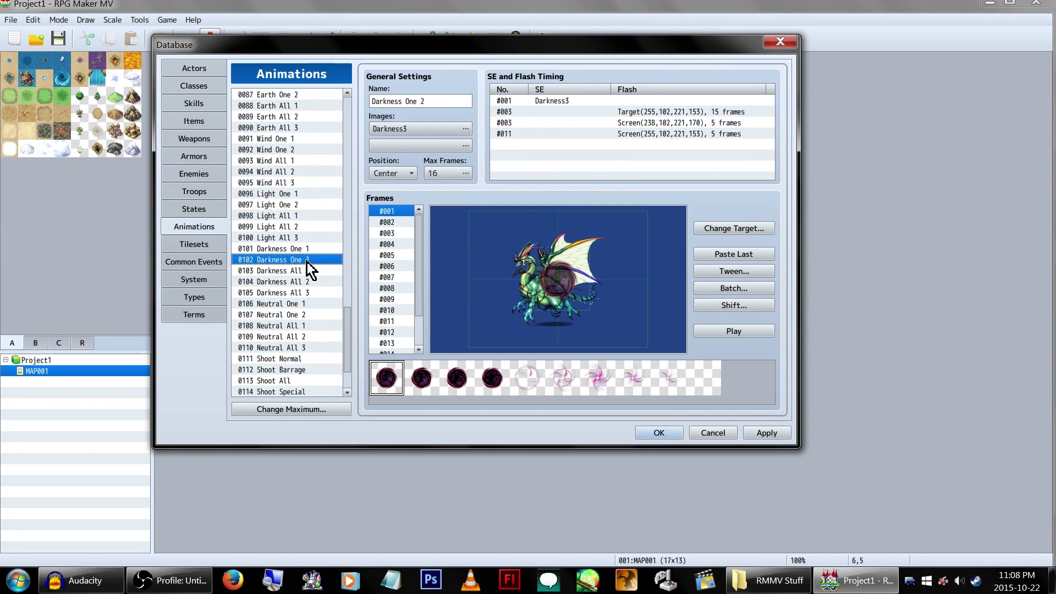
pyautogui.scroll(2, 321, 237)
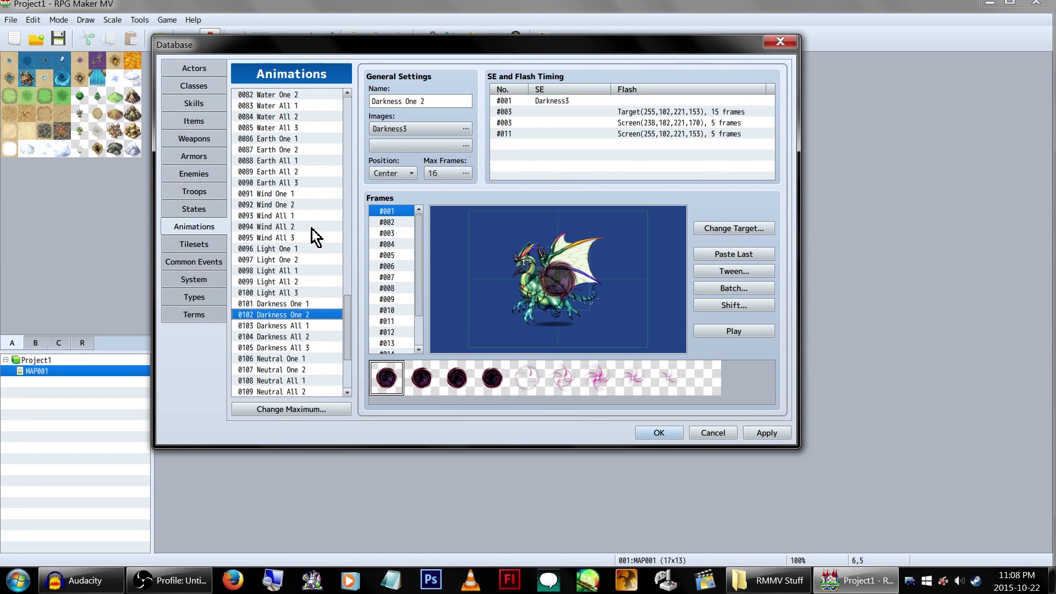
pyautogui.click(311, 228)
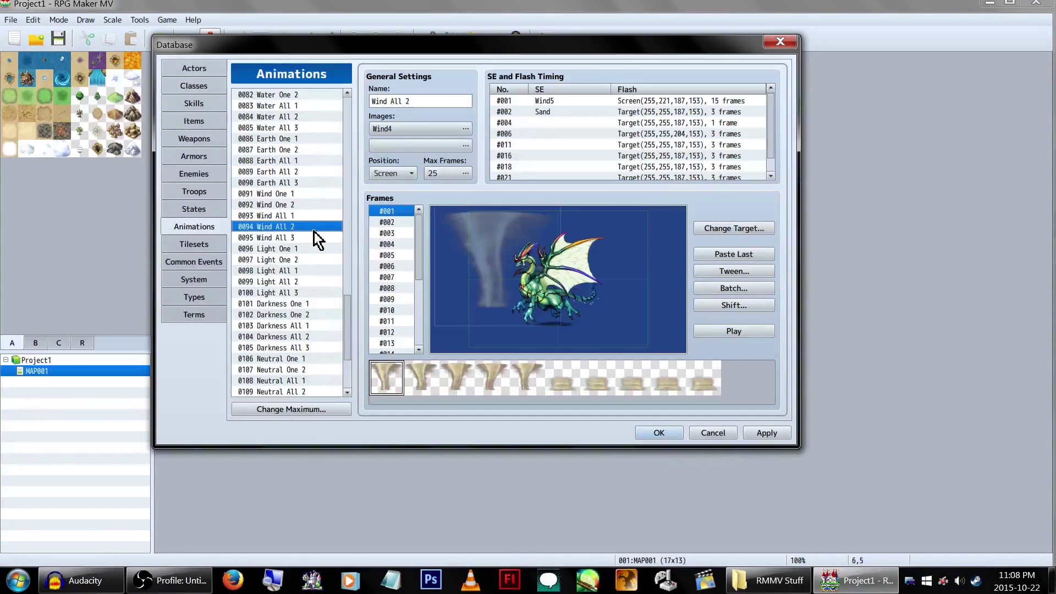
pyautogui.click(744, 326)
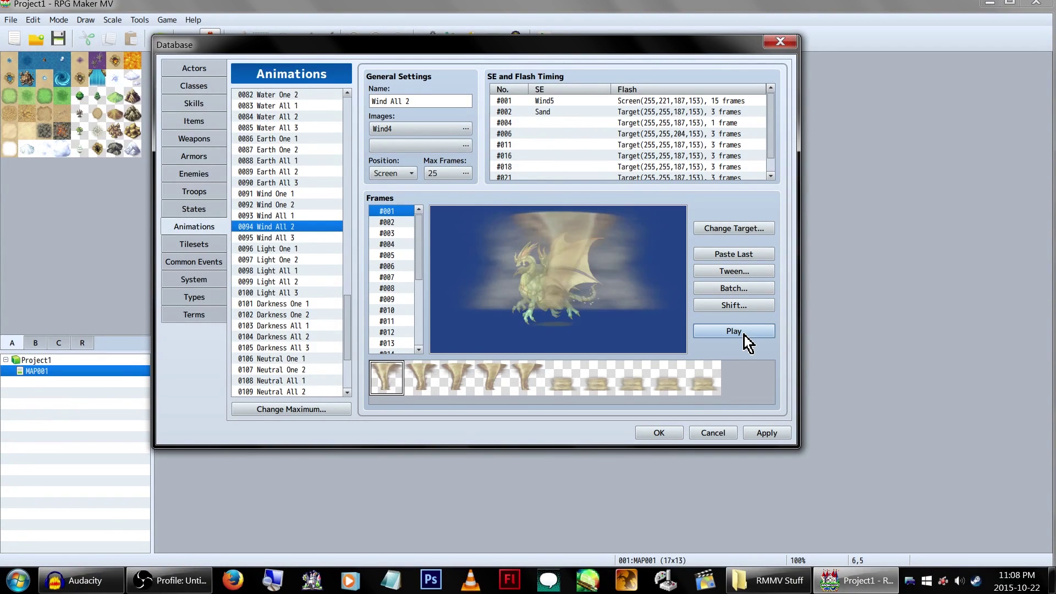
pyautogui.scroll(9, 289, 242)
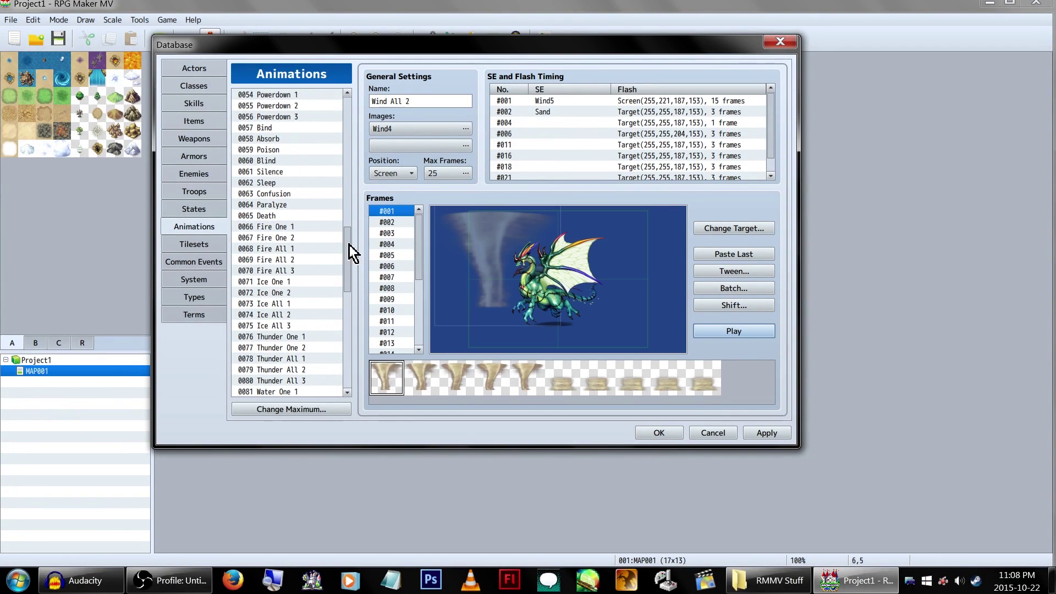
pyautogui.click(323, 271)
pyautogui.click(414, 129)
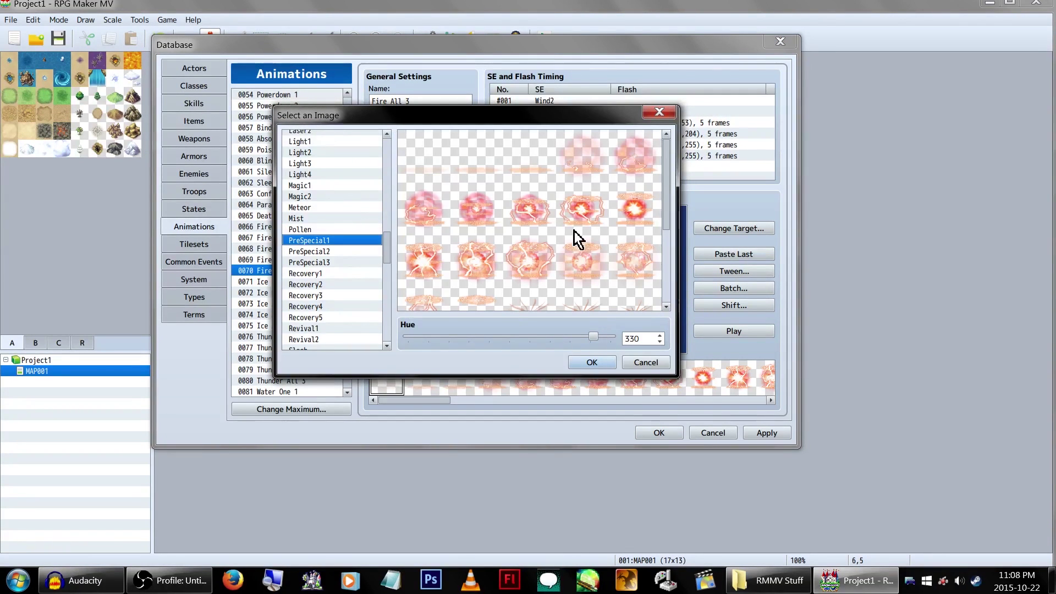
pyautogui.click(645, 361)
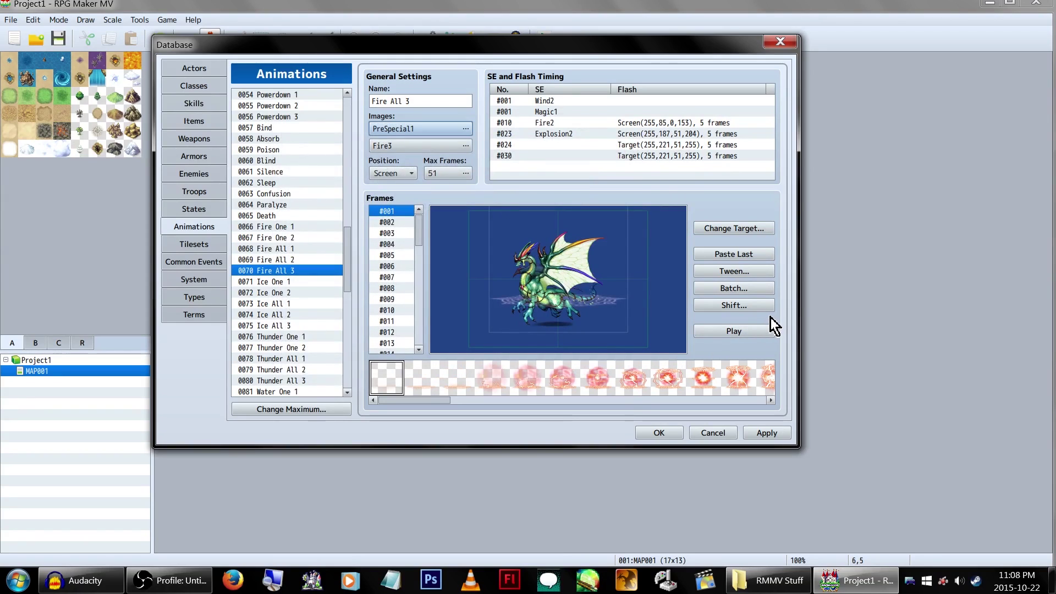
pyautogui.click(765, 273)
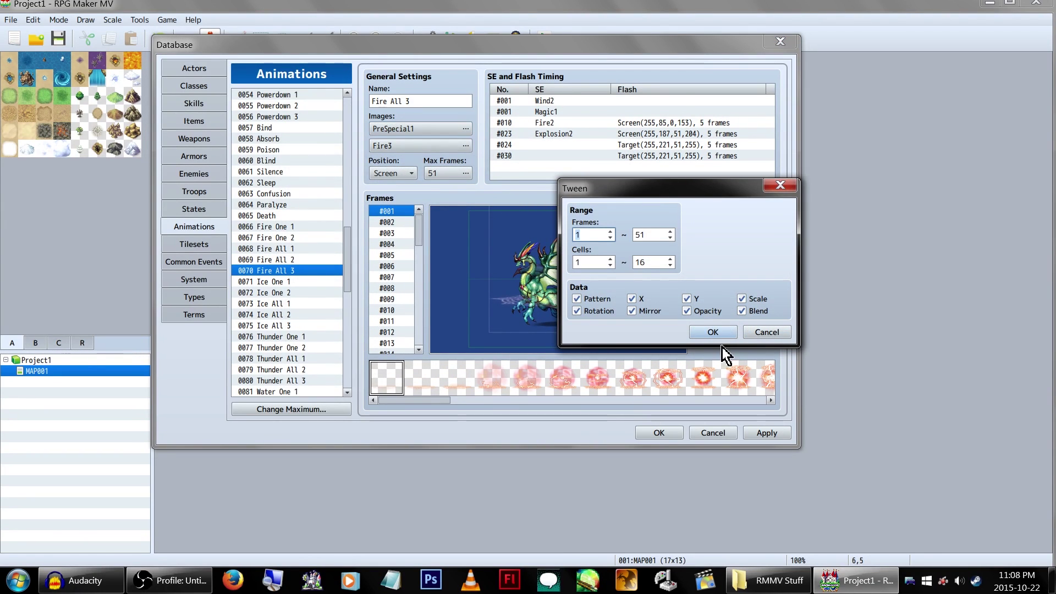
pyautogui.click(765, 335)
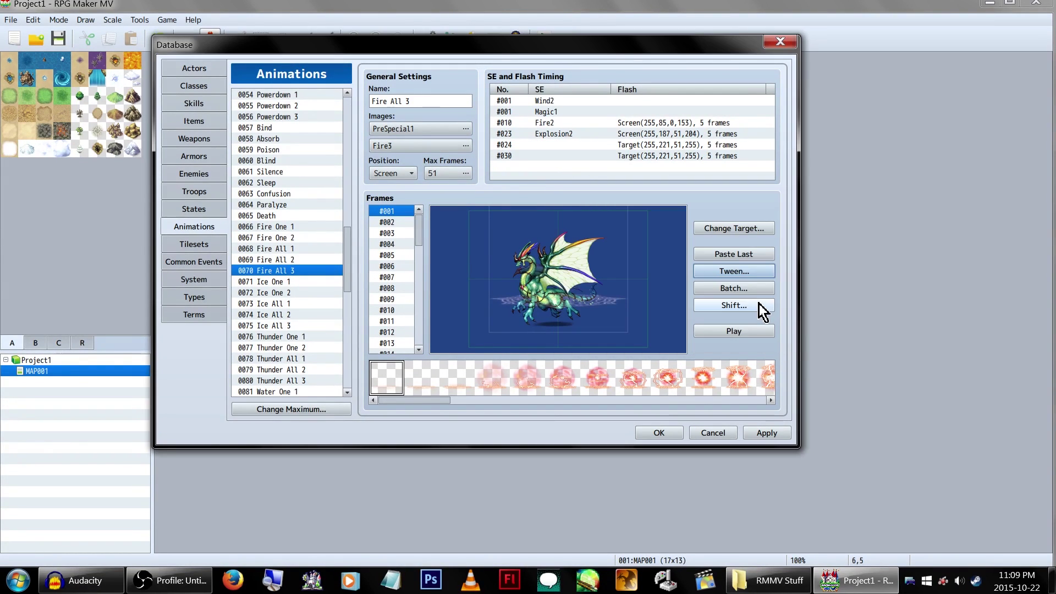
pyautogui.click(758, 284)
pyautogui.click(763, 367)
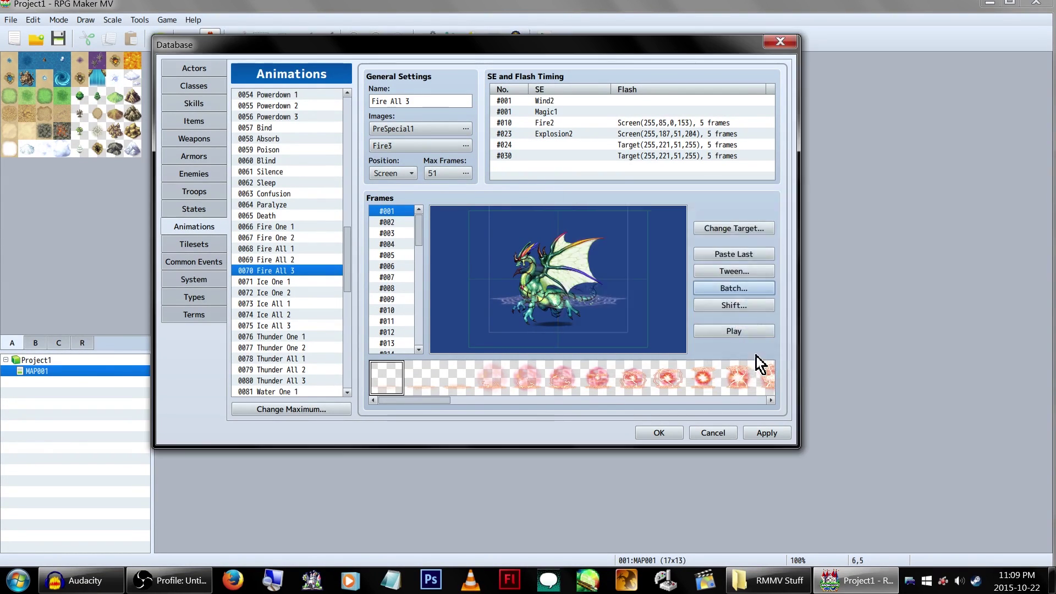
pyautogui.click(755, 306)
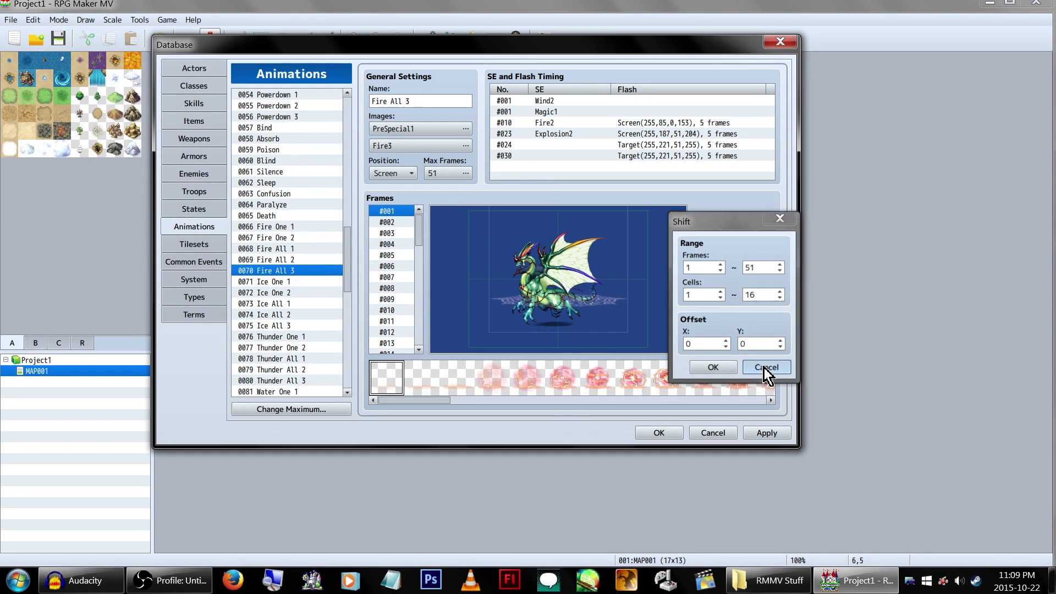
pyautogui.click(763, 368)
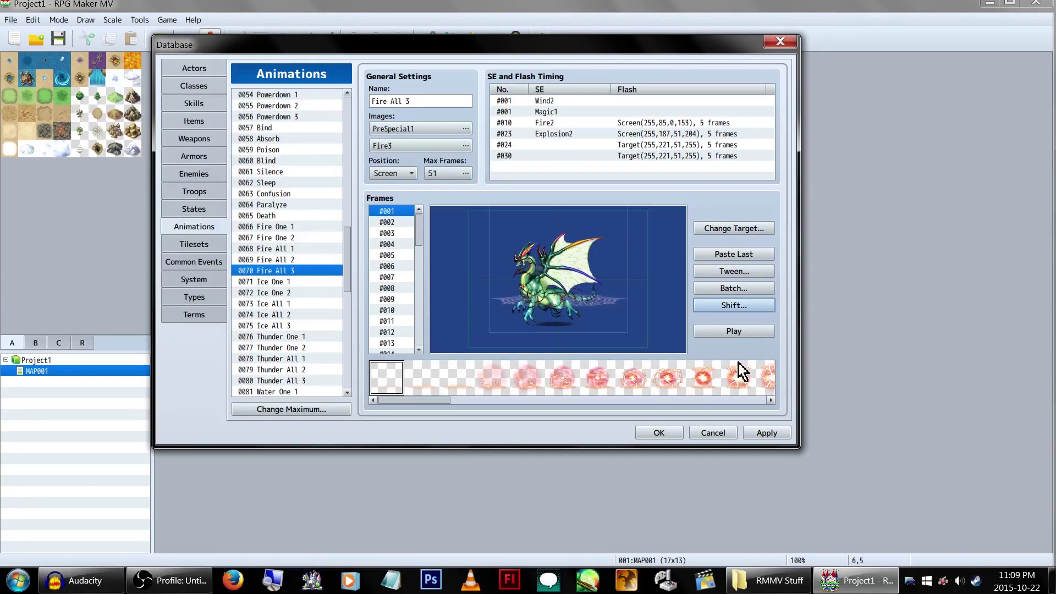
pyautogui.click(390, 288)
pyautogui.scroll(-1, 390, 284)
# Step: Inspect frame #008's cell properties, leaving Blend at Additive, and cancel unchanged
pyautogui.rightClick(553, 261)
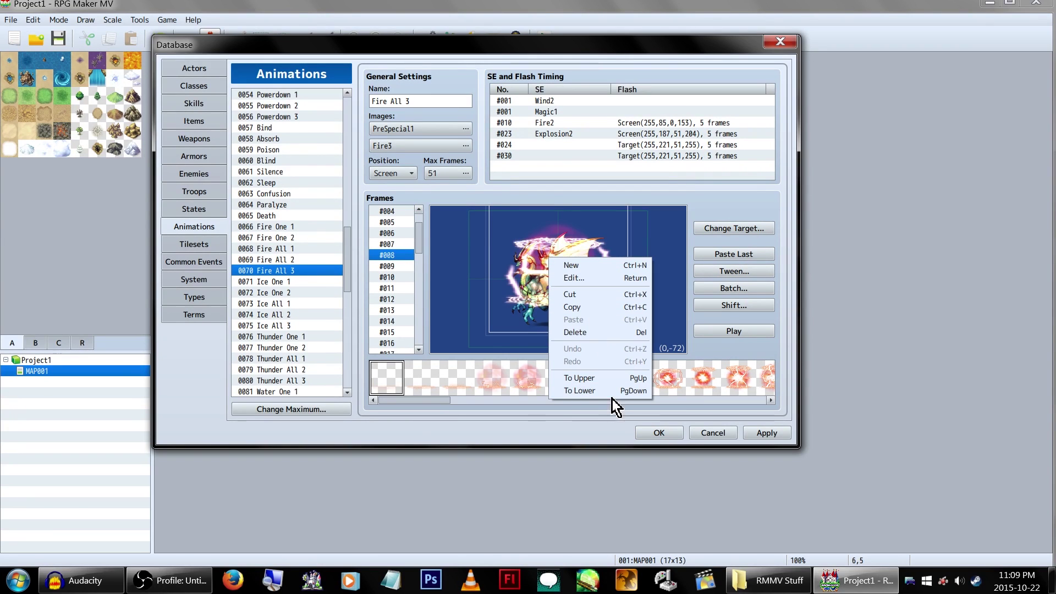
pyautogui.click(599, 278)
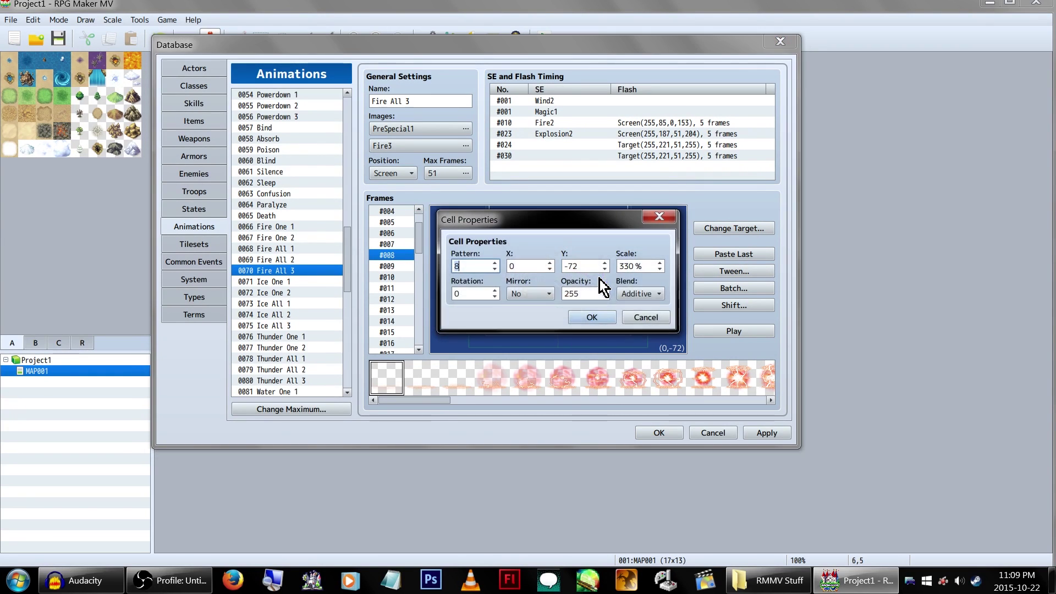
pyautogui.click(652, 295)
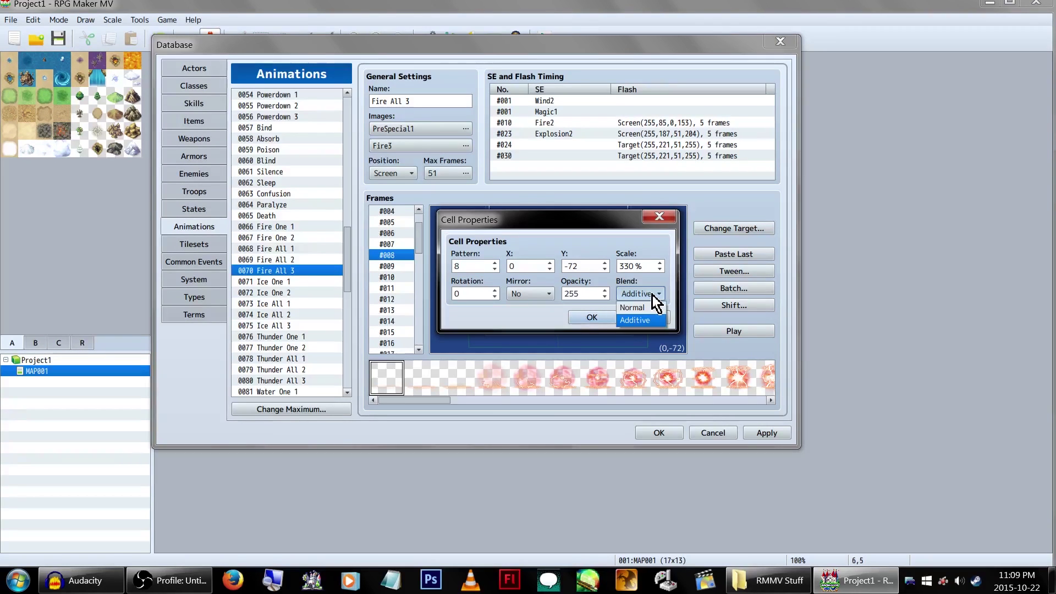
pyautogui.click(652, 295)
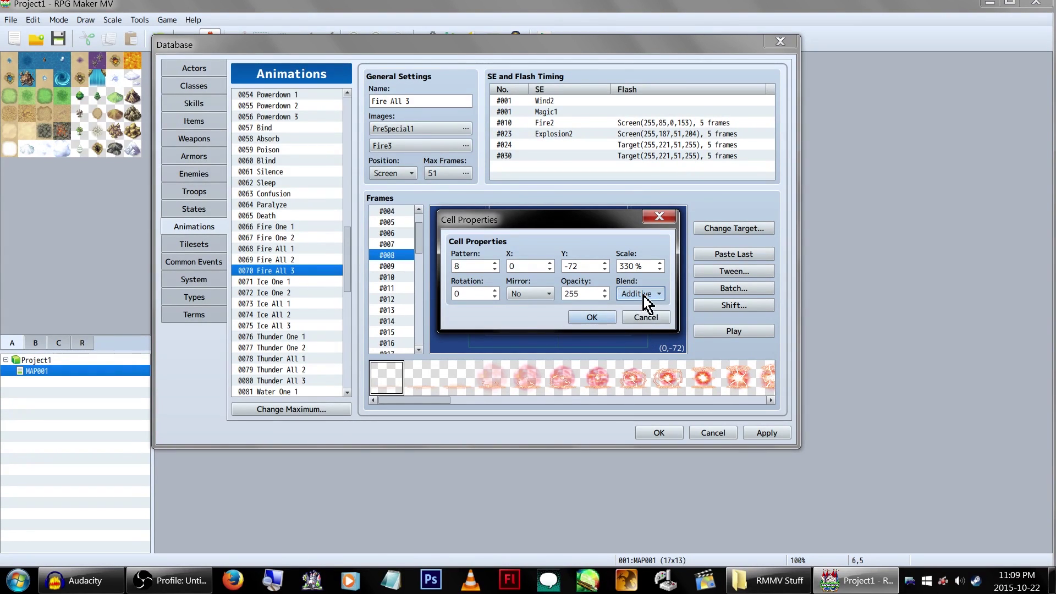
pyautogui.click(645, 295)
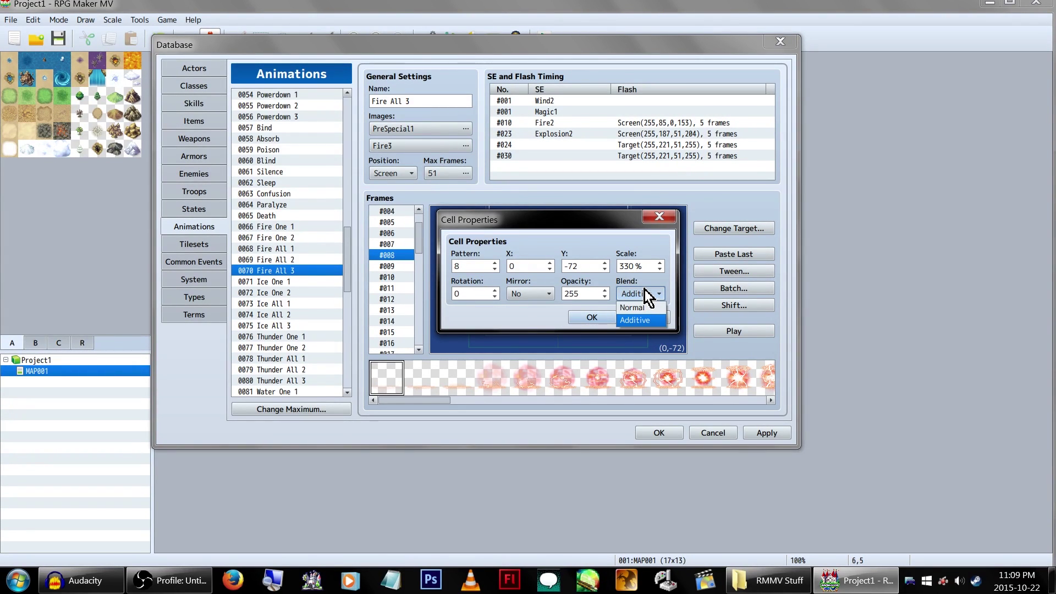
pyautogui.click(661, 289)
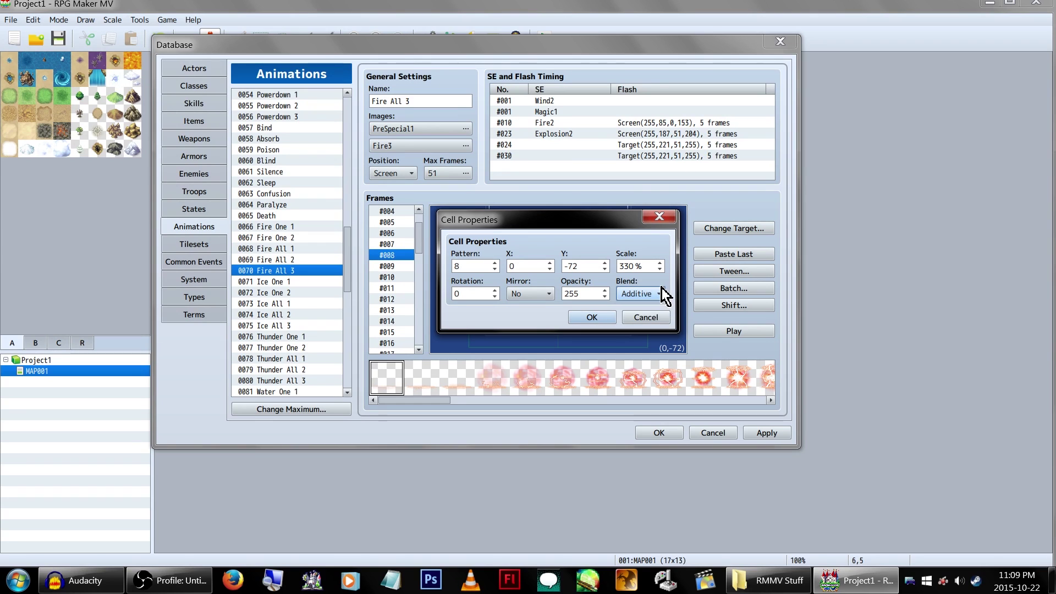
pyautogui.click(649, 319)
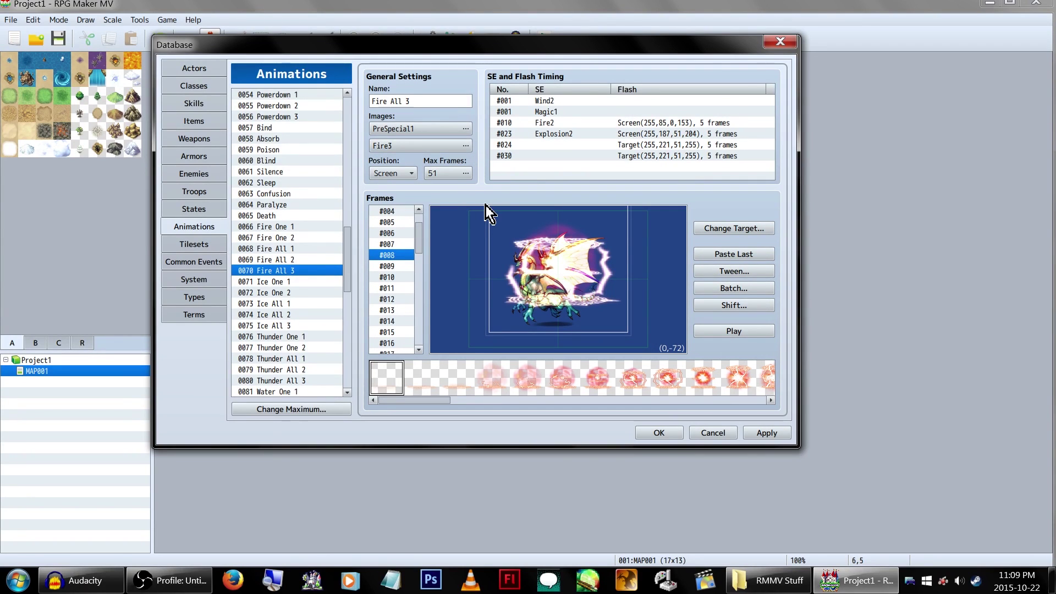
# Step: Step through the animation to frame #020 and scroll the image strip
pyautogui.scroll(-2, 351, 303)
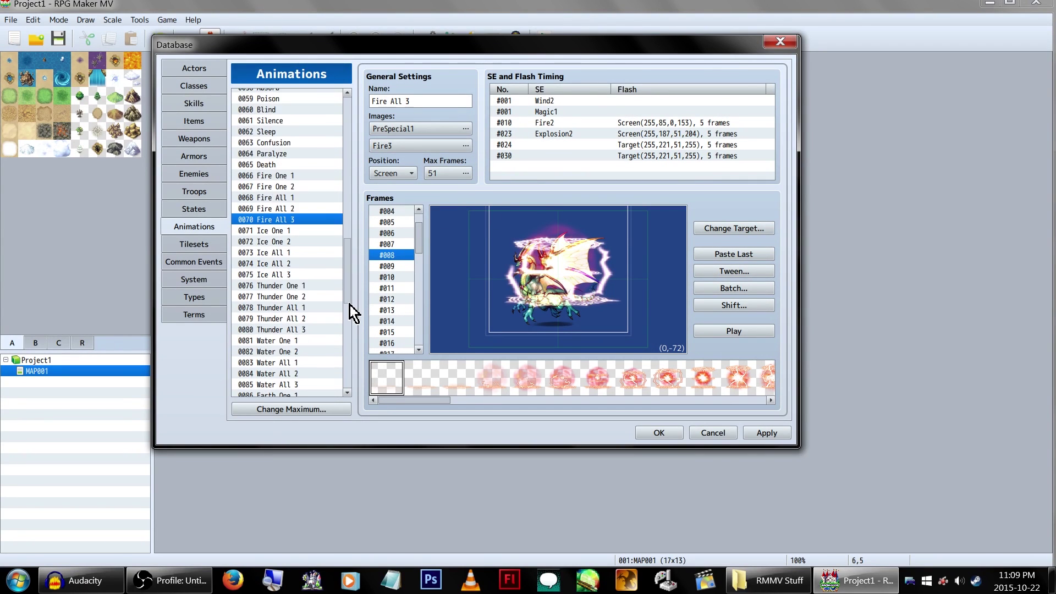
pyautogui.click(397, 308)
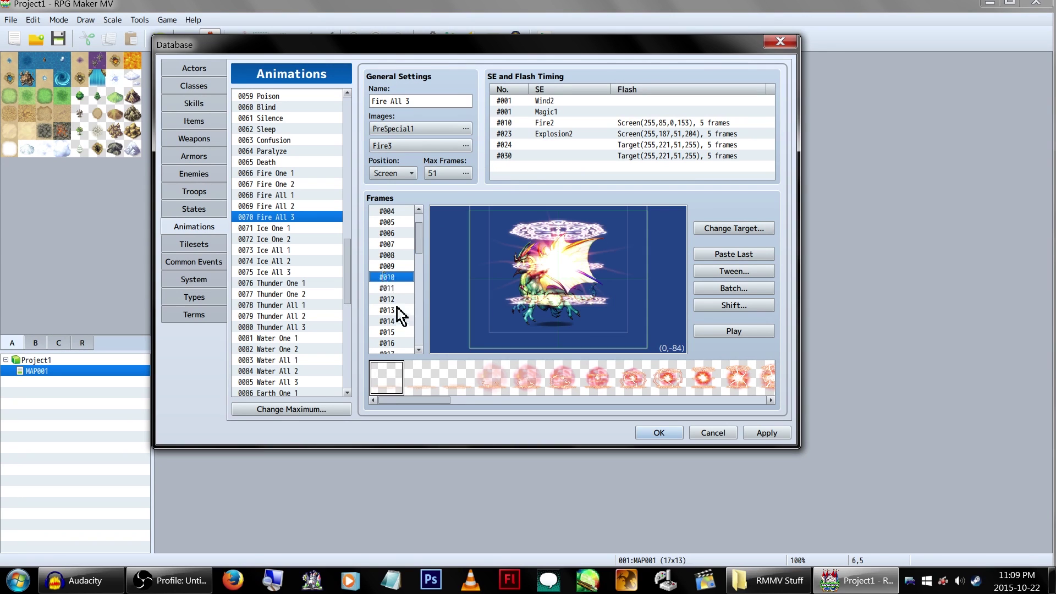
pyautogui.scroll(-3, 397, 308)
pyautogui.click(398, 308)
pyautogui.scroll(-2, 398, 309)
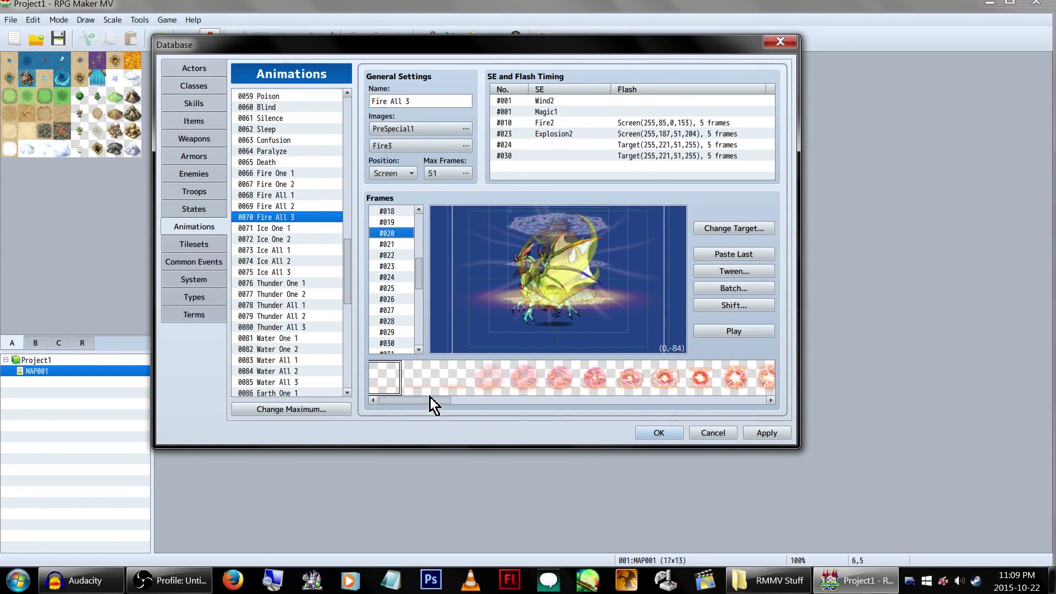
pyautogui.moveTo(430, 397); pyautogui.dragTo(740, 398)
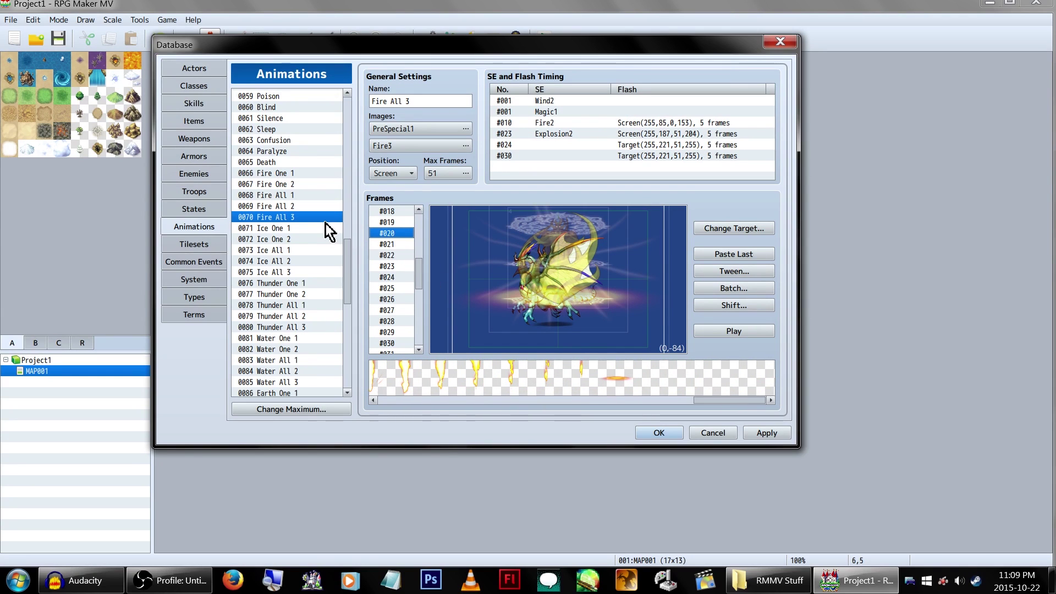
# Step: Select the Shoot All animation and play its preview, then go to Tilesets
pyautogui.scroll(-1, 349, 303)
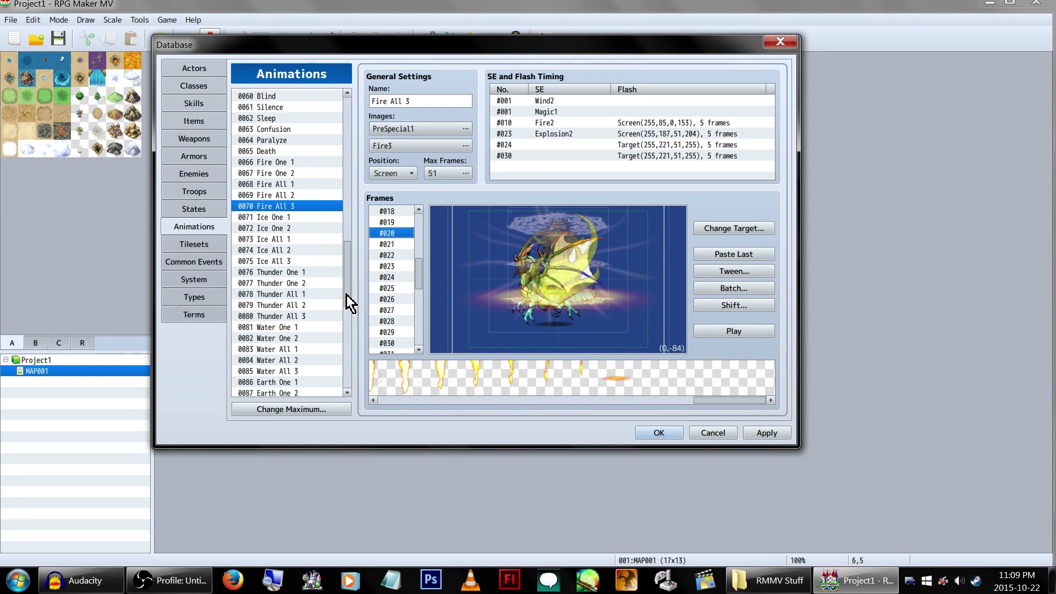
pyautogui.scroll(-11, 350, 304)
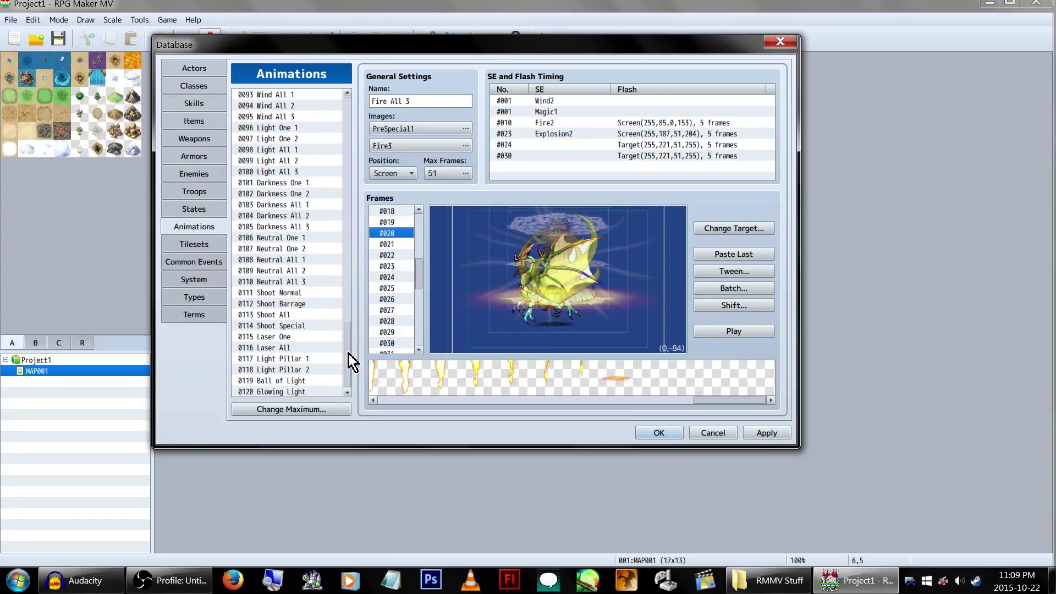
pyautogui.click(329, 326)
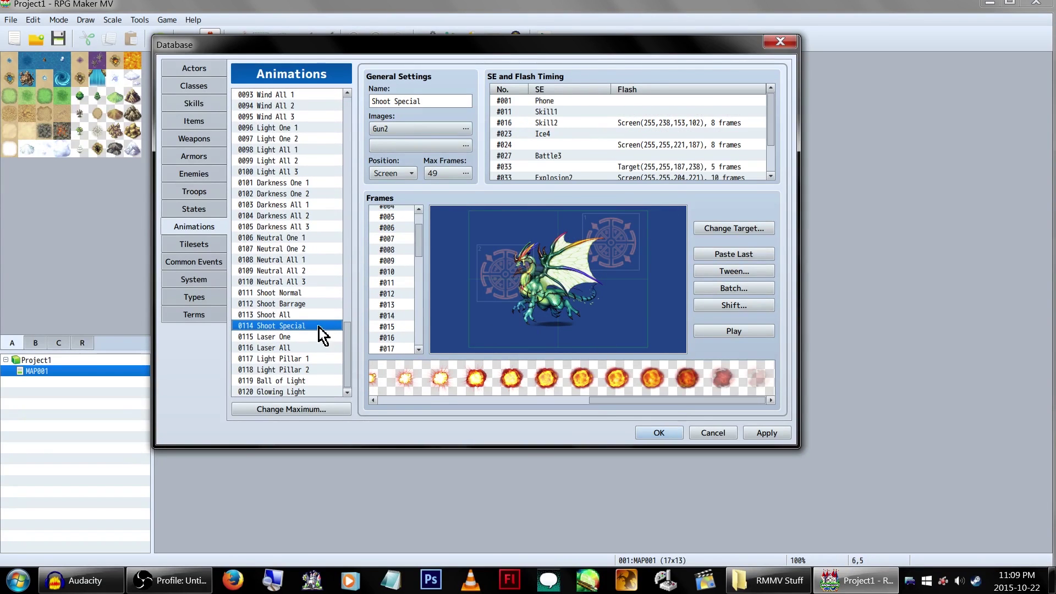
pyautogui.click(319, 316)
pyautogui.click(754, 331)
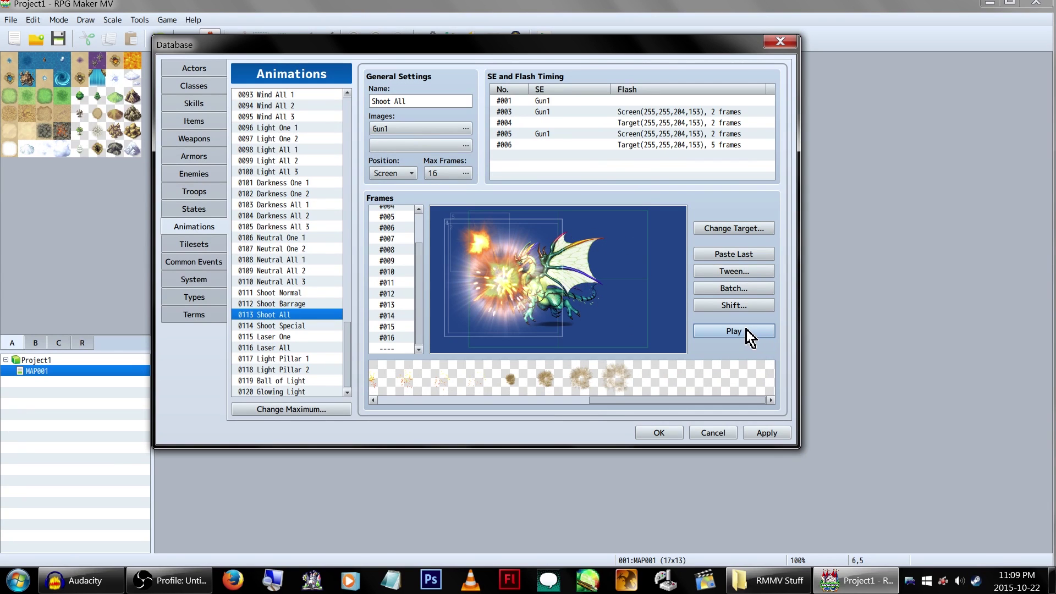
pyautogui.click(211, 244)
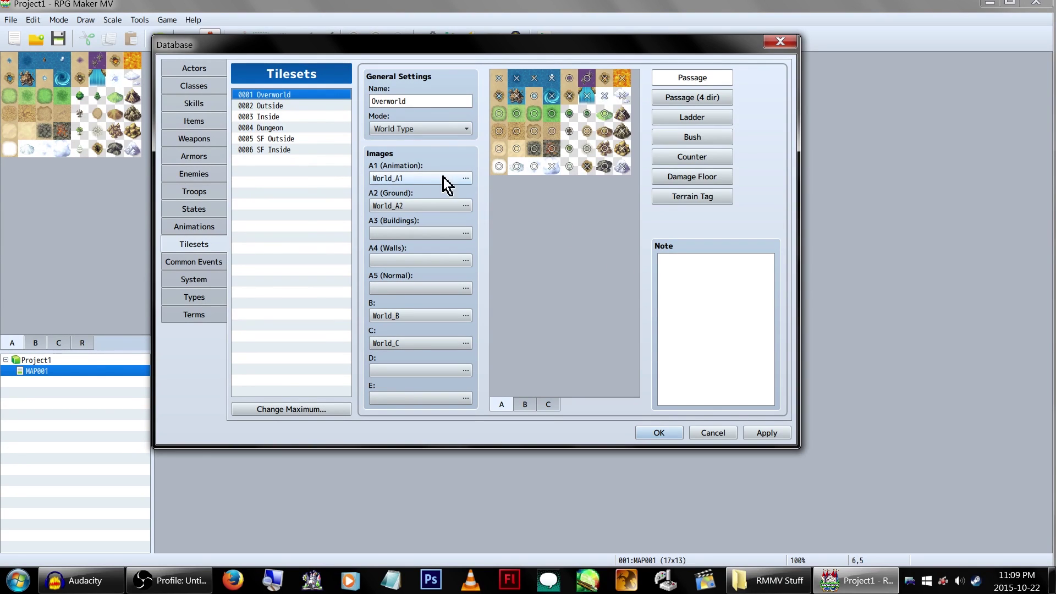
# Step: Check the Overworld tileset's mode options, keeping World Type, and glance at other tilesets
pyautogui.click(431, 128)
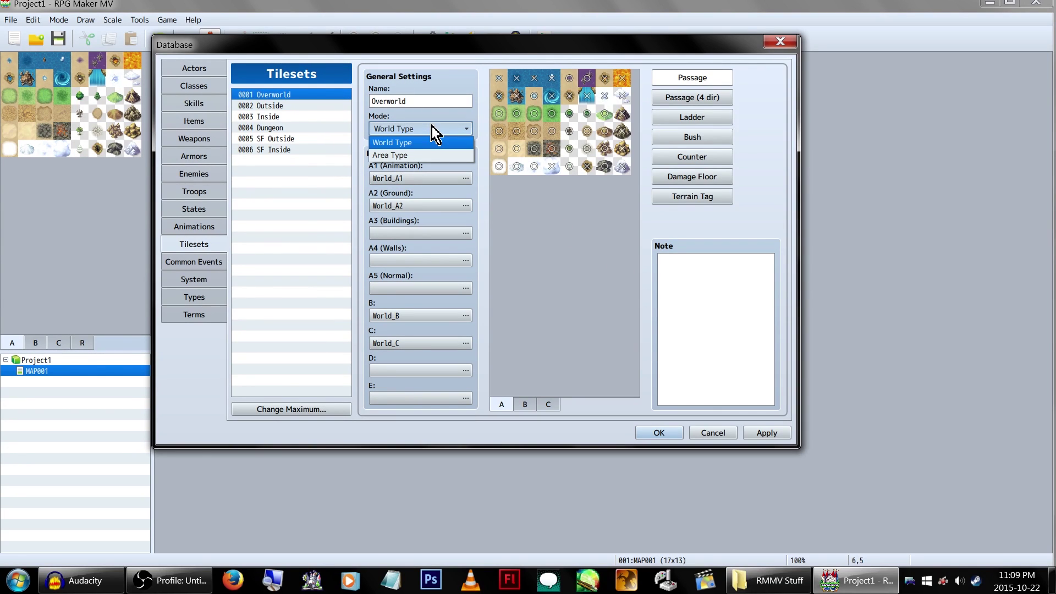
pyautogui.click(432, 141)
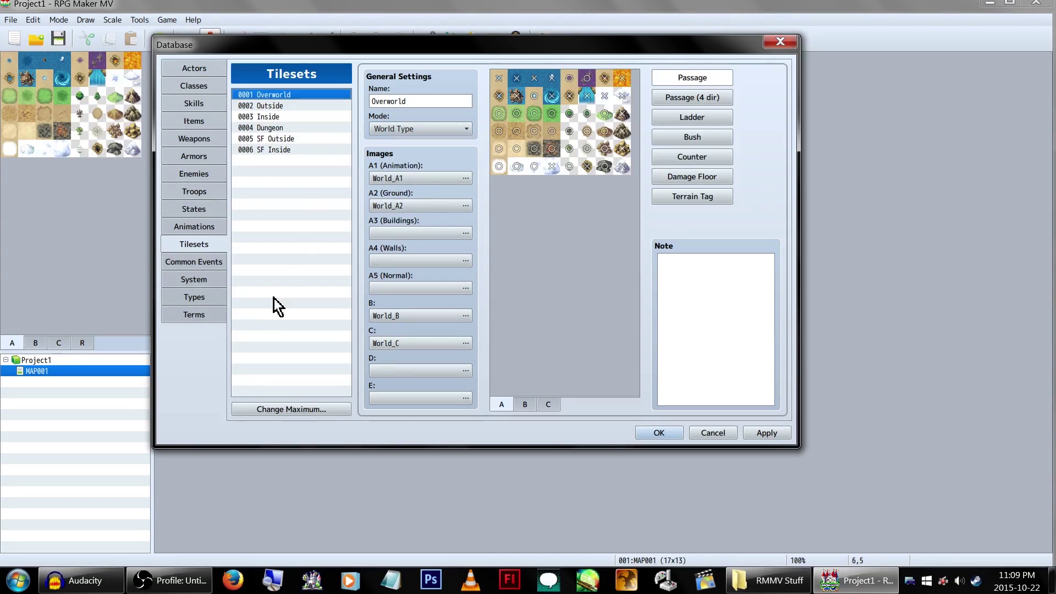
pyautogui.click(318, 127)
pyautogui.click(311, 139)
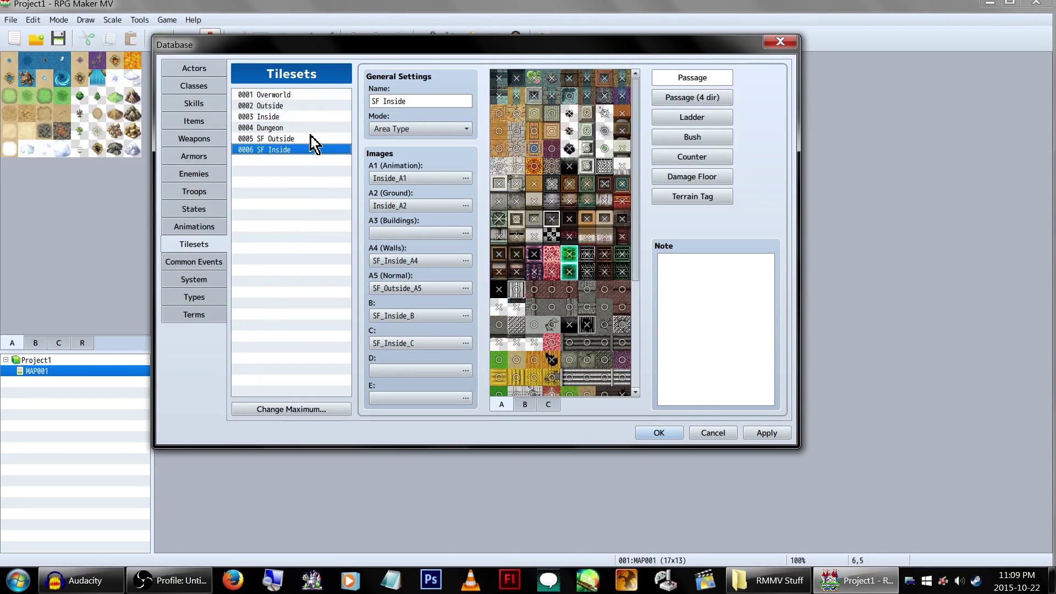
pyautogui.click(309, 96)
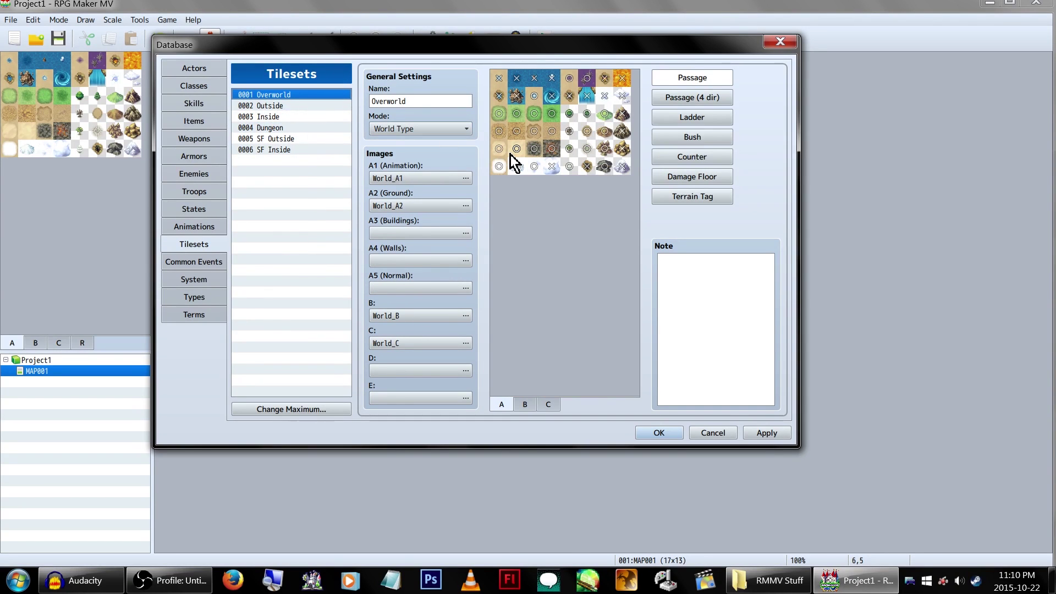
# Step: Review the Outside tileset's settings and dismiss its copy/paste context menu
pyautogui.click(301, 107)
pyautogui.scroll(-2, 634, 216)
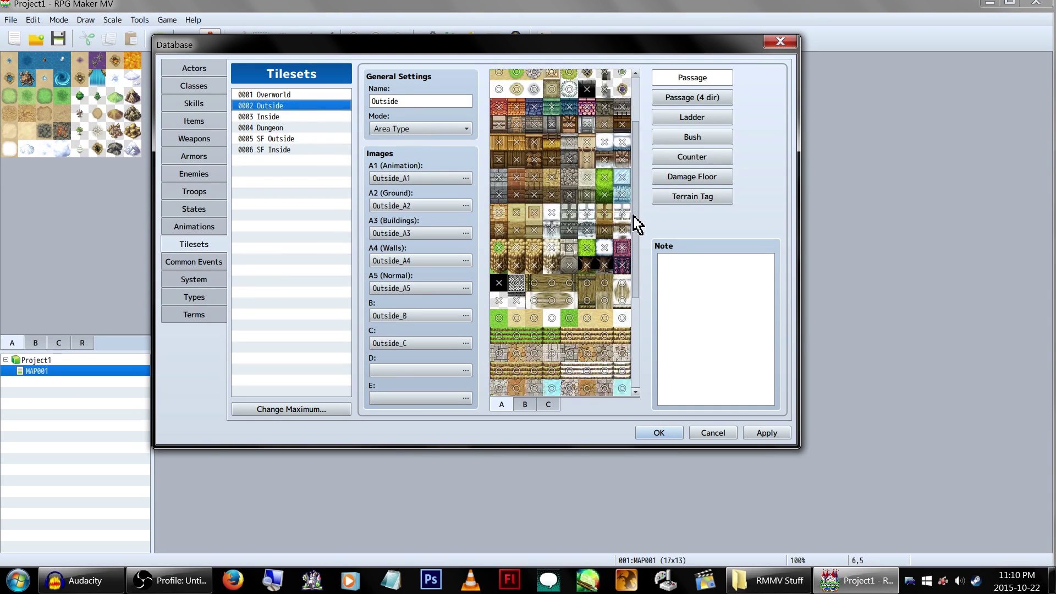
pyautogui.scroll(-3, 635, 216)
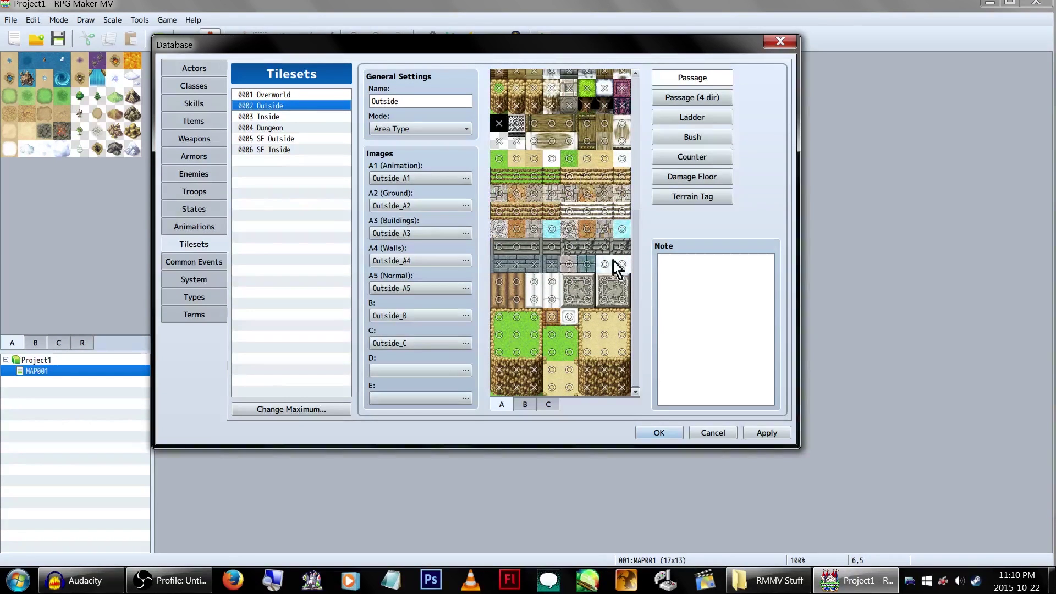
pyautogui.scroll(5, 617, 268)
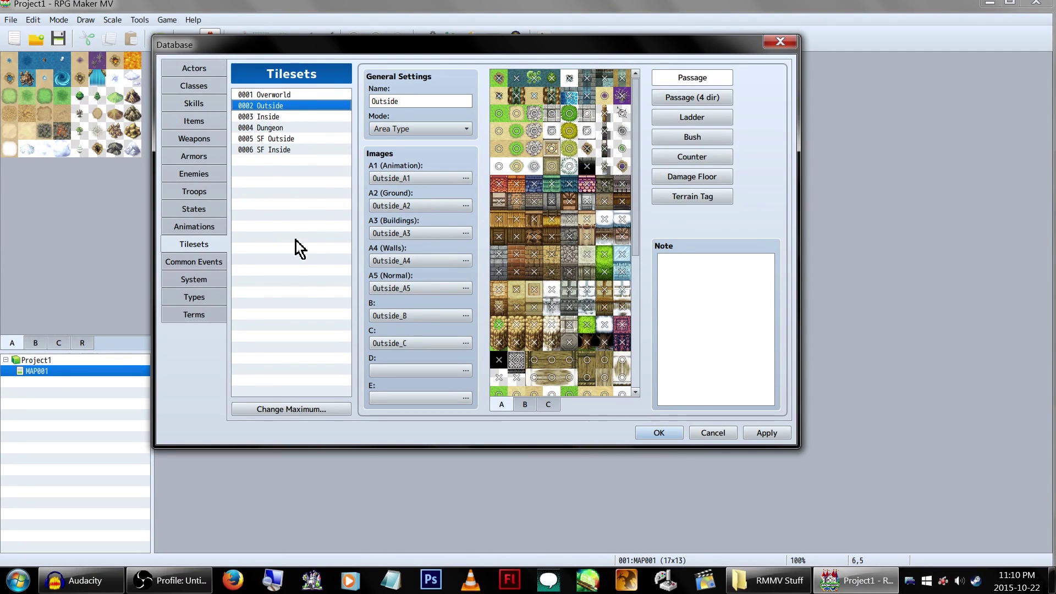
pyautogui.rightClick(317, 239)
pyautogui.click(308, 220)
# Step: Switch via Inside to the Dungeon tileset and browse its B, C and A tile pages
pyautogui.click(303, 116)
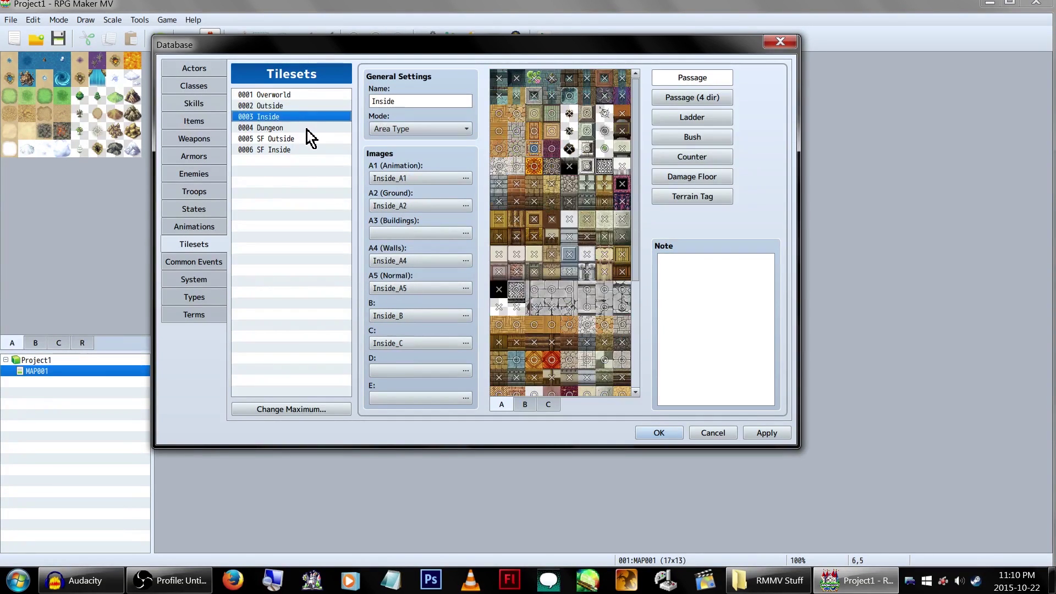
pyautogui.click(307, 128)
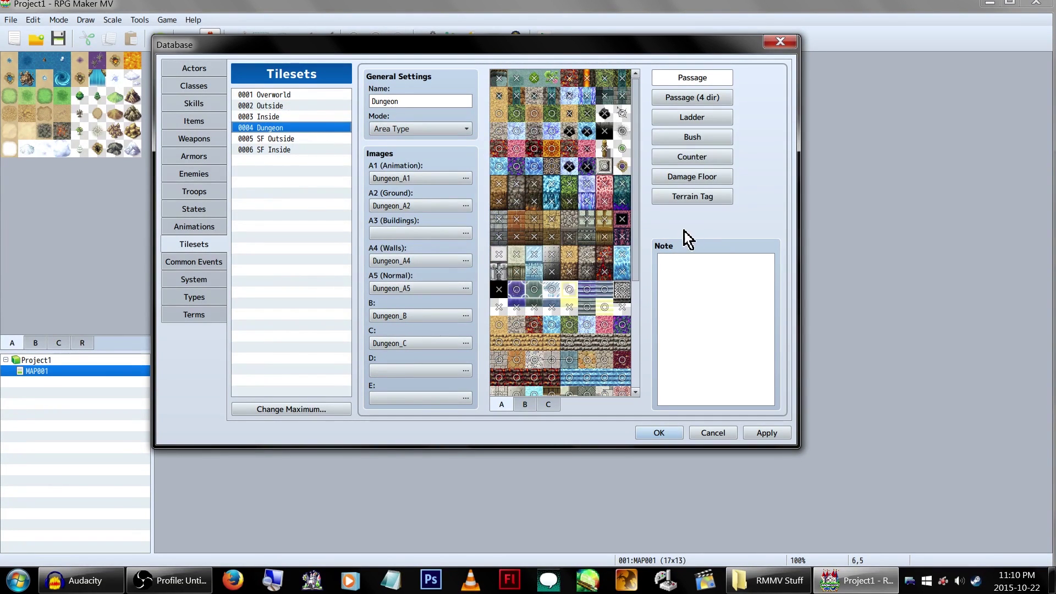
pyautogui.scroll(-3, 638, 183)
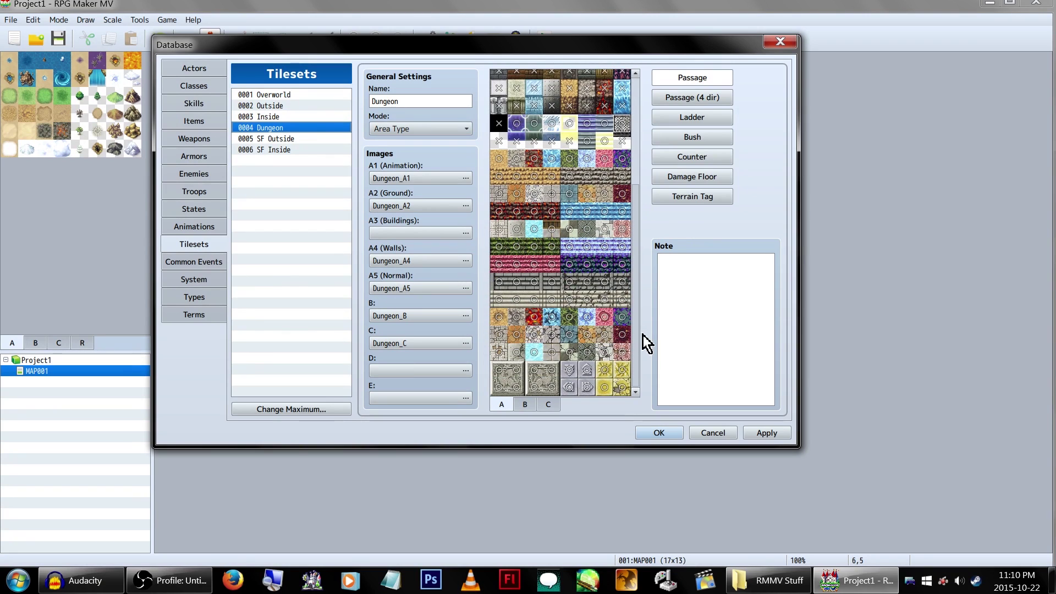
pyautogui.click(527, 404)
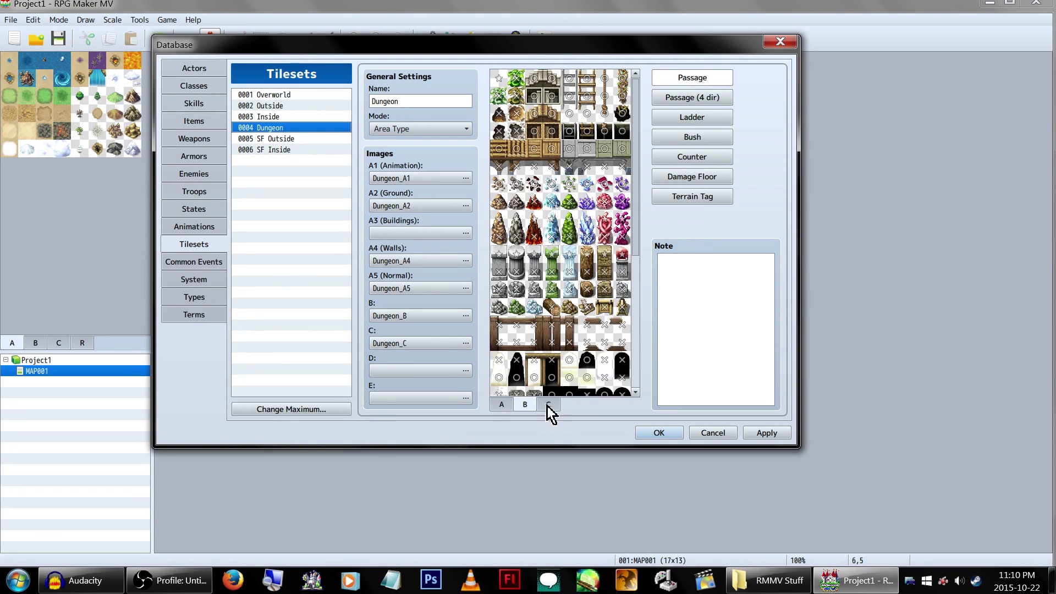
pyautogui.scroll(-1, 638, 275)
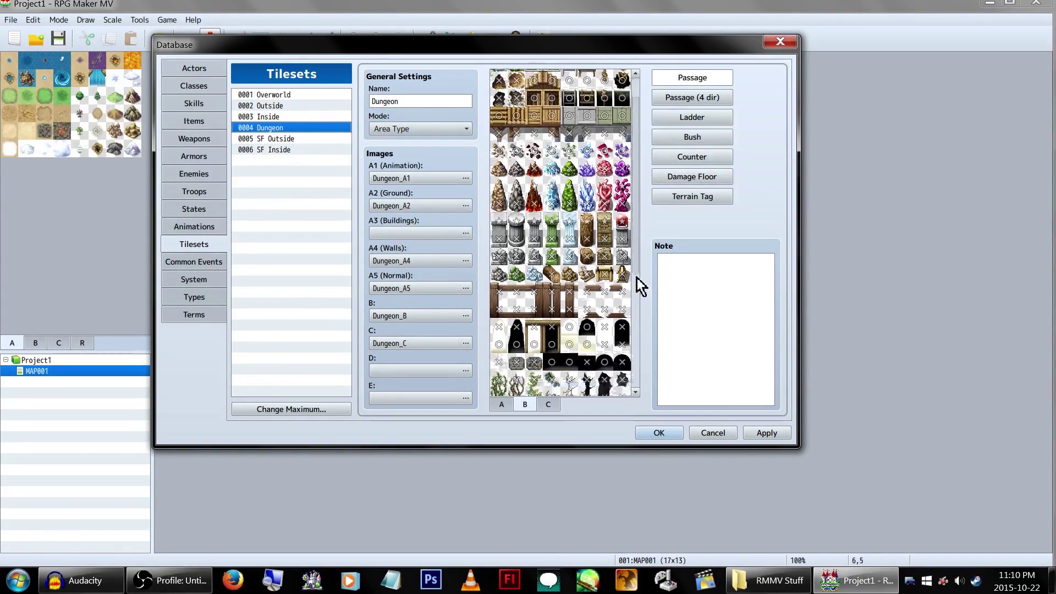
pyautogui.scroll(-2, 640, 291)
pyautogui.click(546, 405)
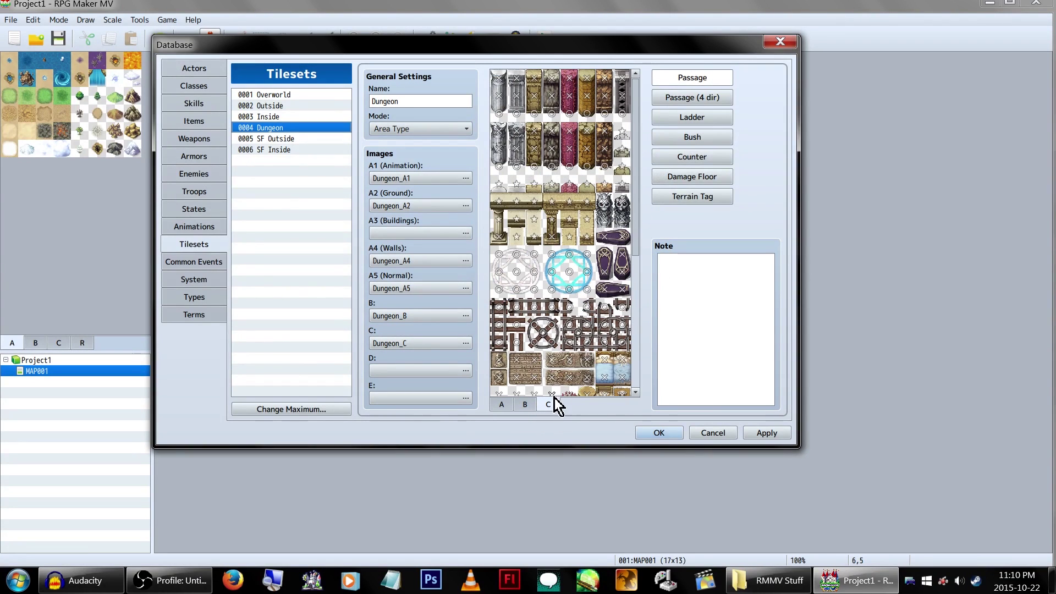
pyautogui.click(526, 405)
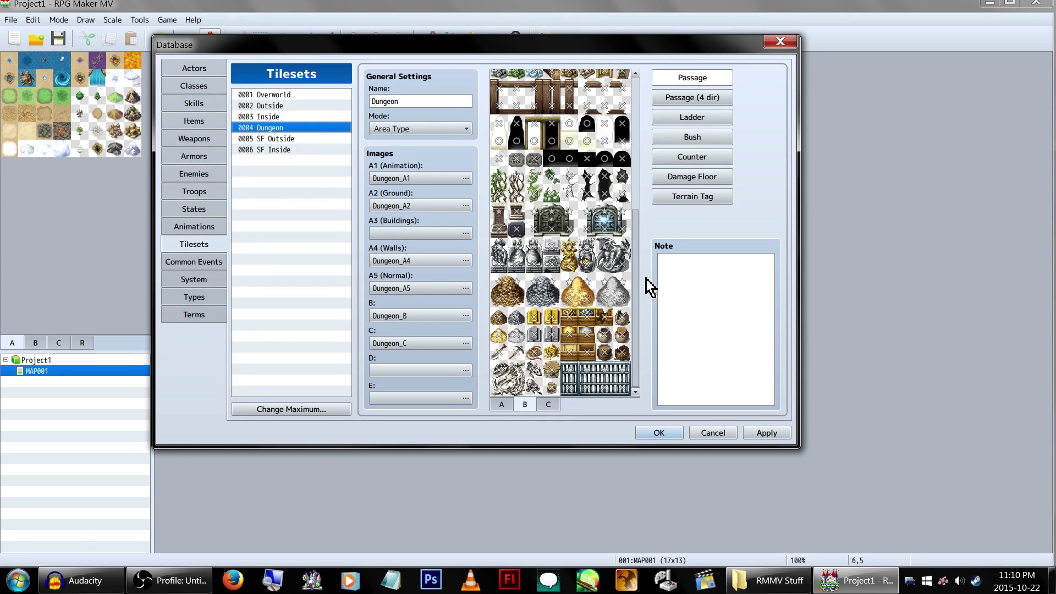
pyautogui.moveTo(635, 222); pyautogui.dragTo(652, 181)
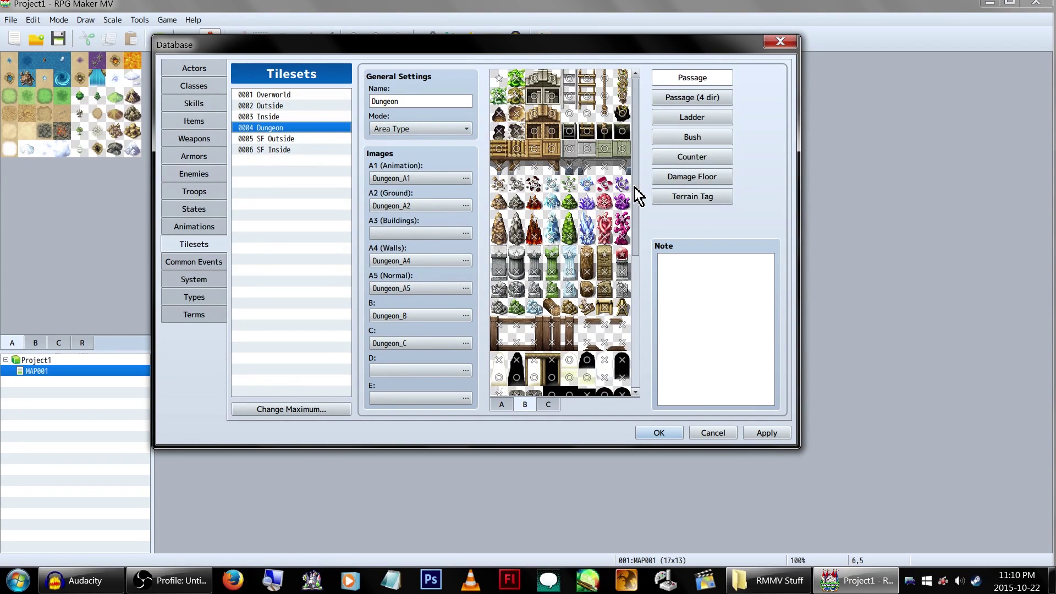
pyautogui.click(501, 405)
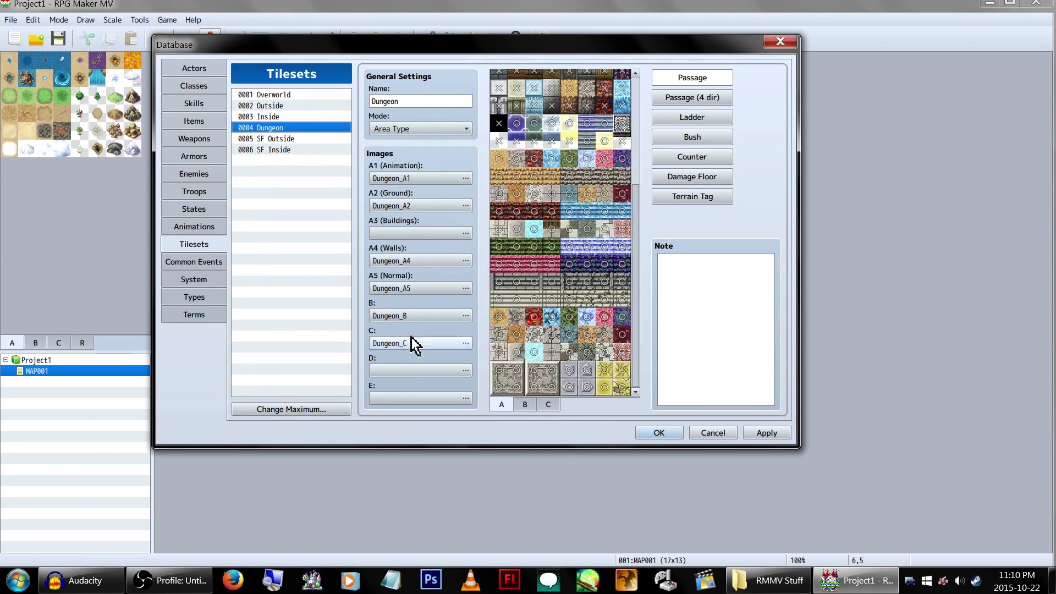
# Step: Flip between the SF Inside and SF Outside tilesets, settling on SF Inside
pyautogui.click(331, 149)
pyautogui.click(333, 138)
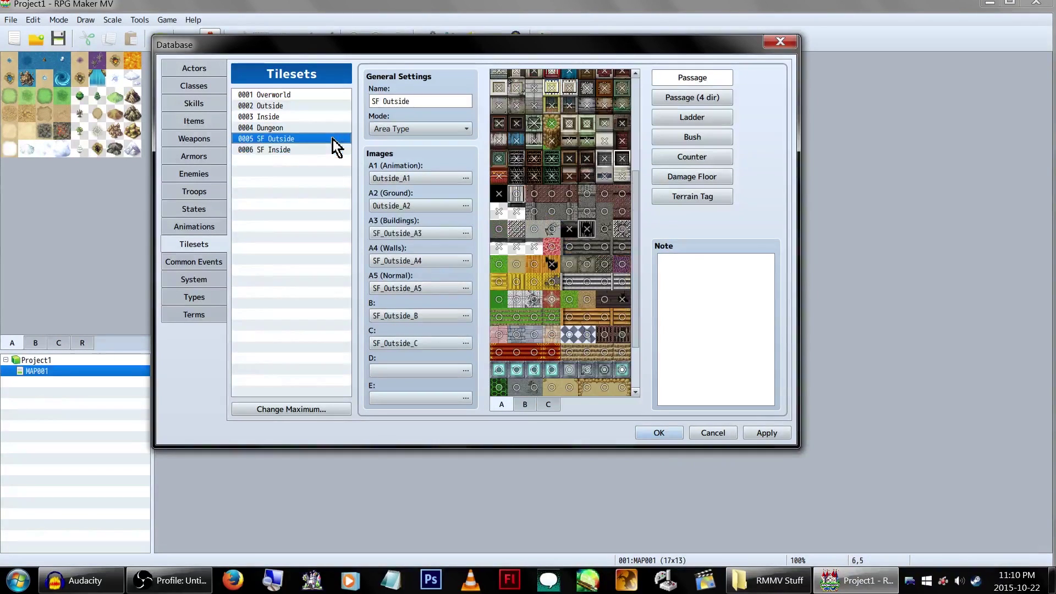
pyautogui.click(332, 150)
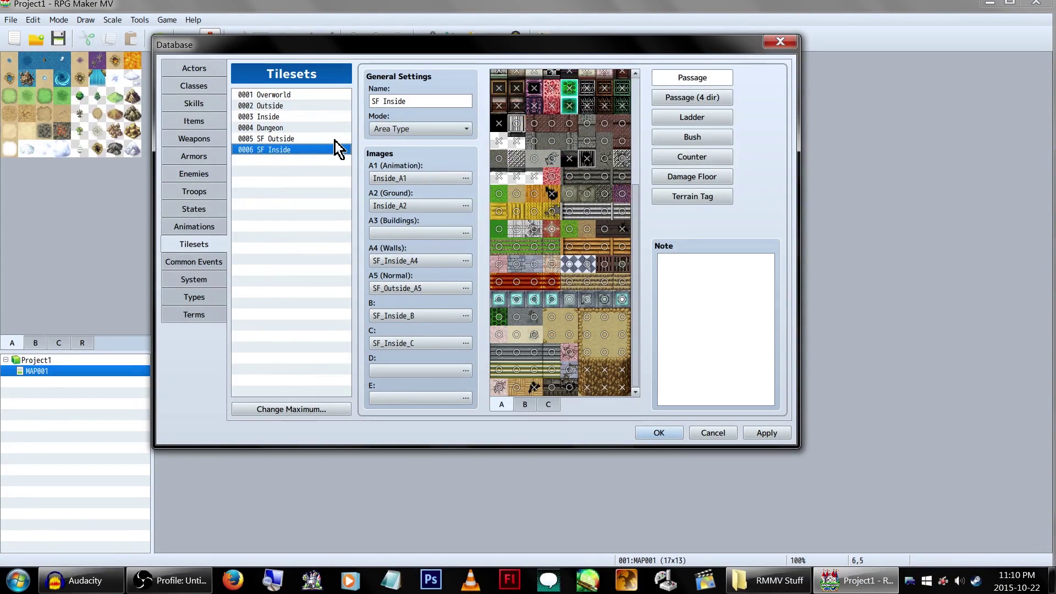
pyautogui.click(333, 138)
pyautogui.click(335, 150)
pyautogui.scroll(3, 636, 108)
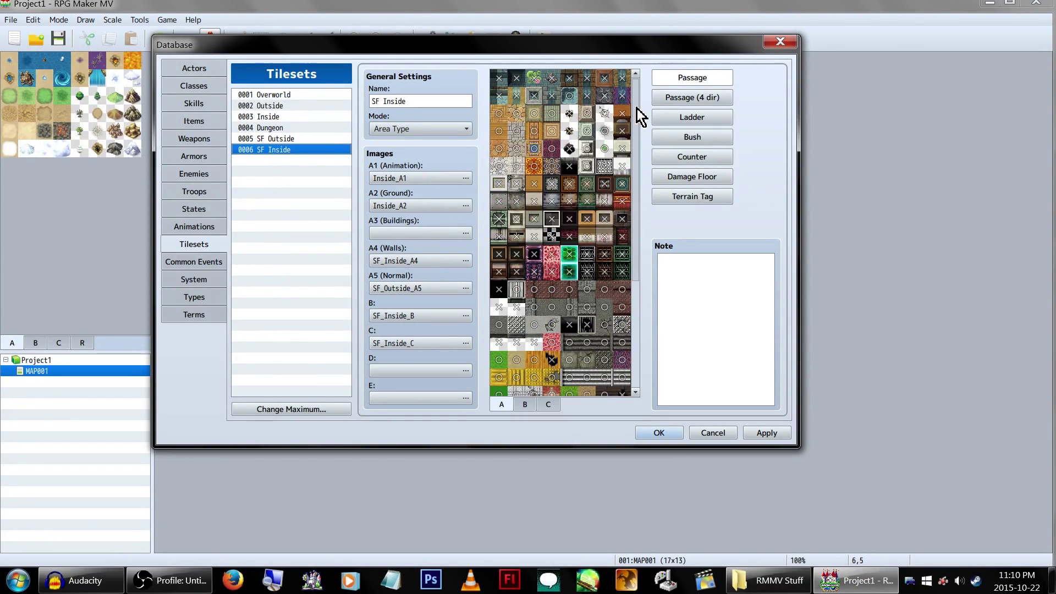
pyautogui.moveTo(637, 108); pyautogui.dragTo(633, 299)
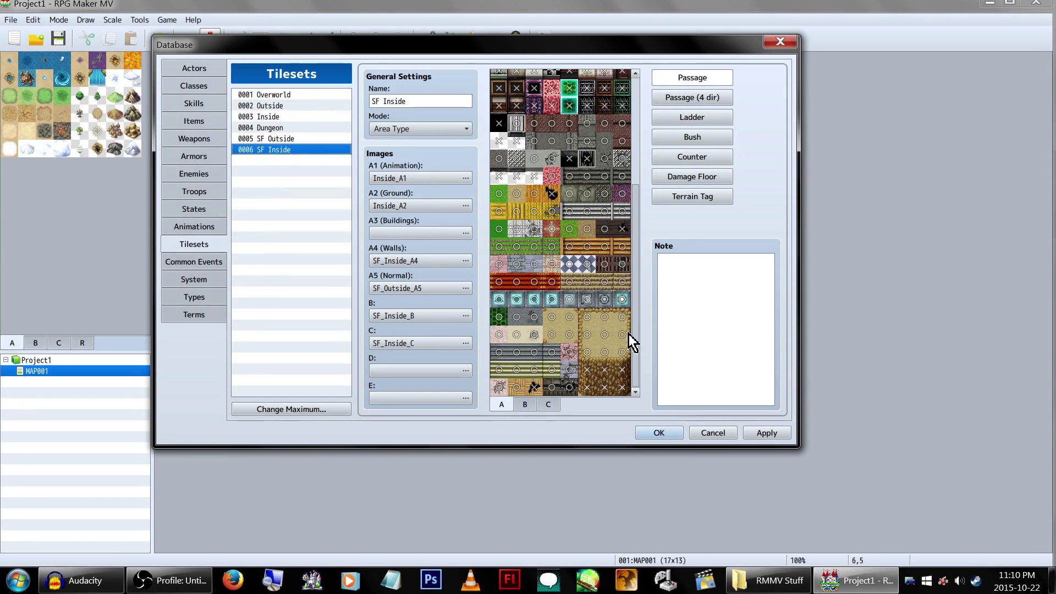
# Step: Browse SF Inside's B, C and A tile pages, then return to 0001 Overworld
pyautogui.click(524, 406)
pyautogui.click(549, 405)
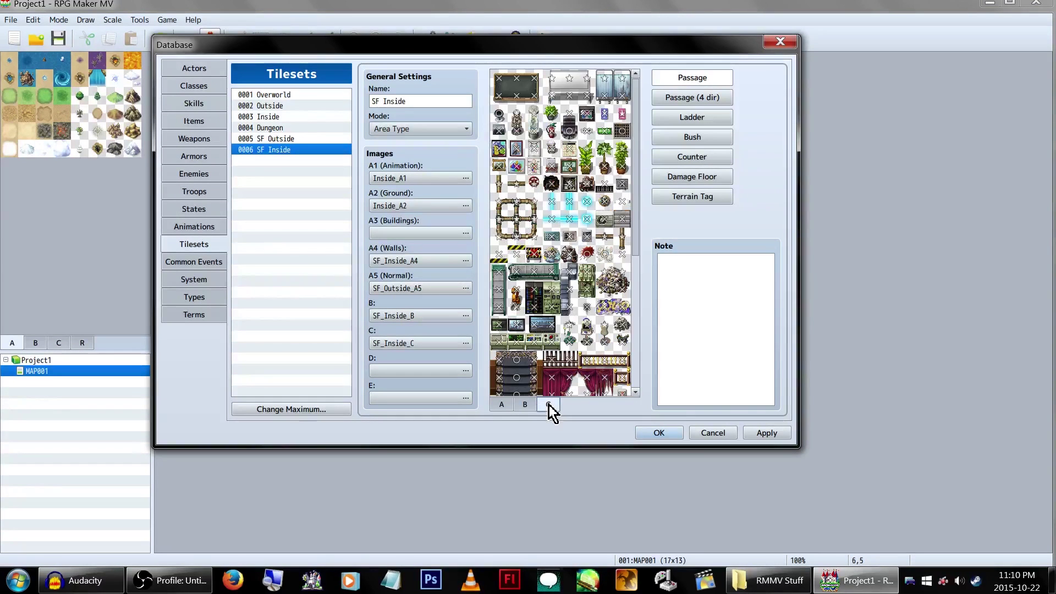
pyautogui.click(506, 406)
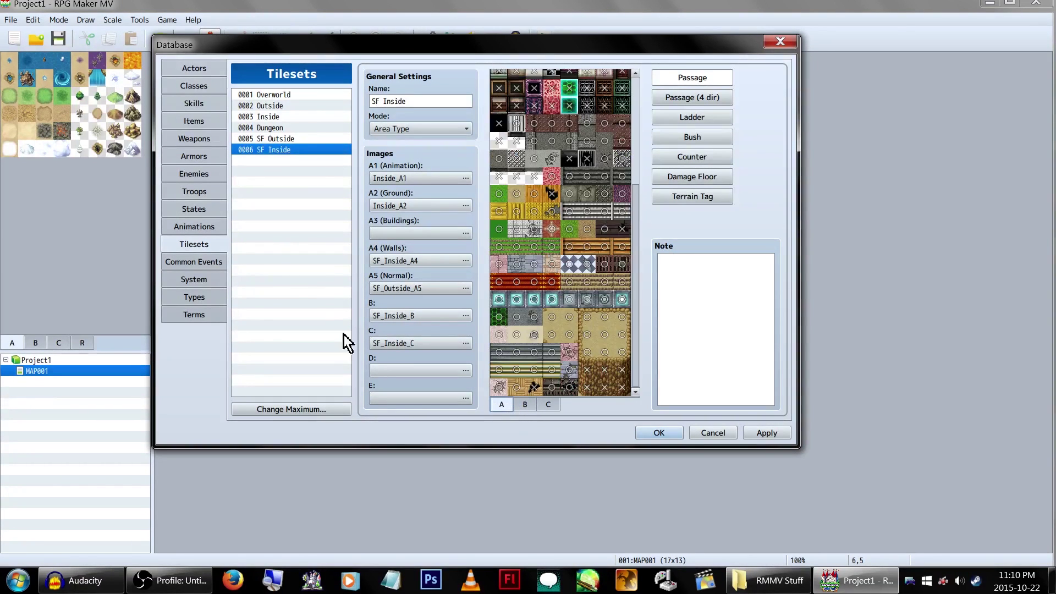
pyautogui.click(337, 104)
pyautogui.click(338, 95)
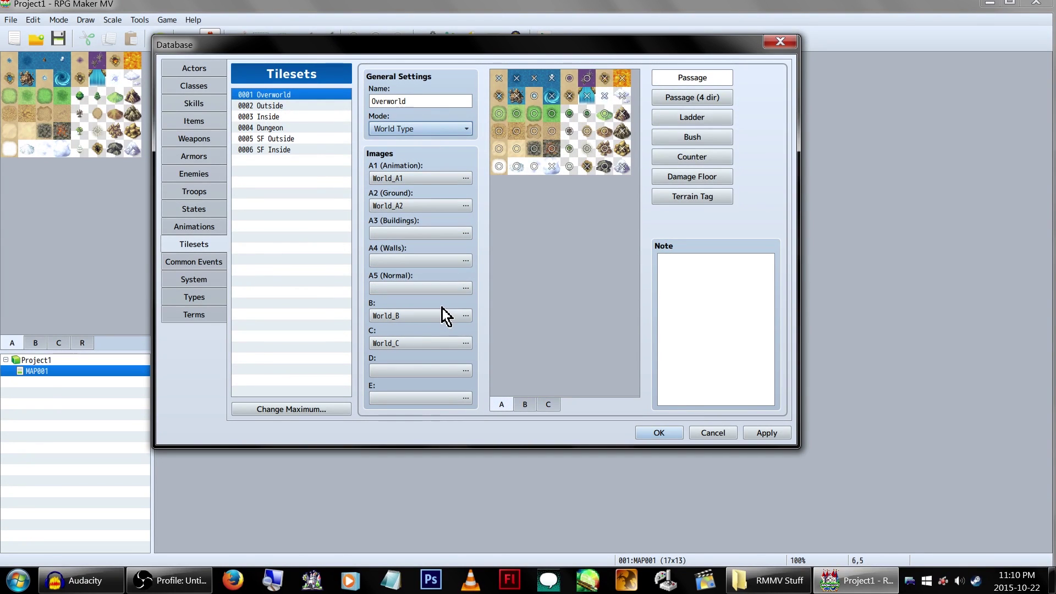
pyautogui.doubleClick(443, 289)
pyautogui.click(638, 362)
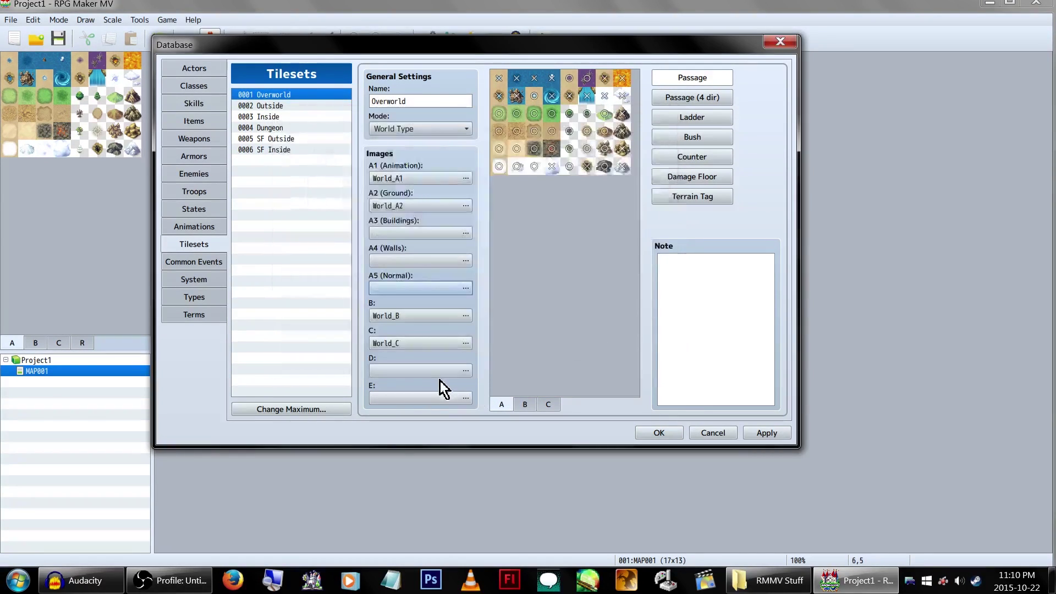
pyautogui.click(718, 101)
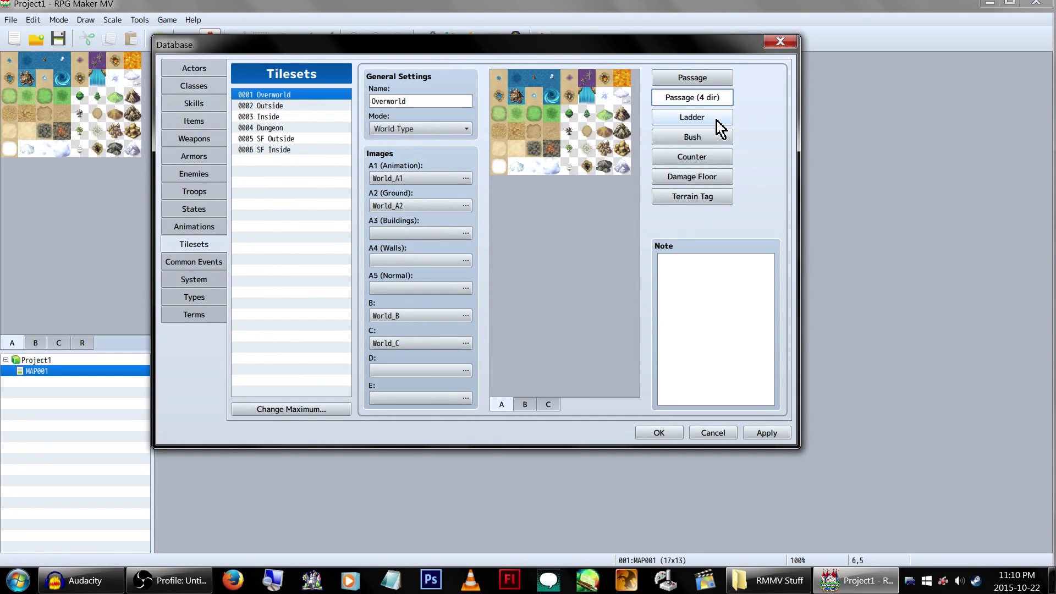
pyautogui.click(717, 119)
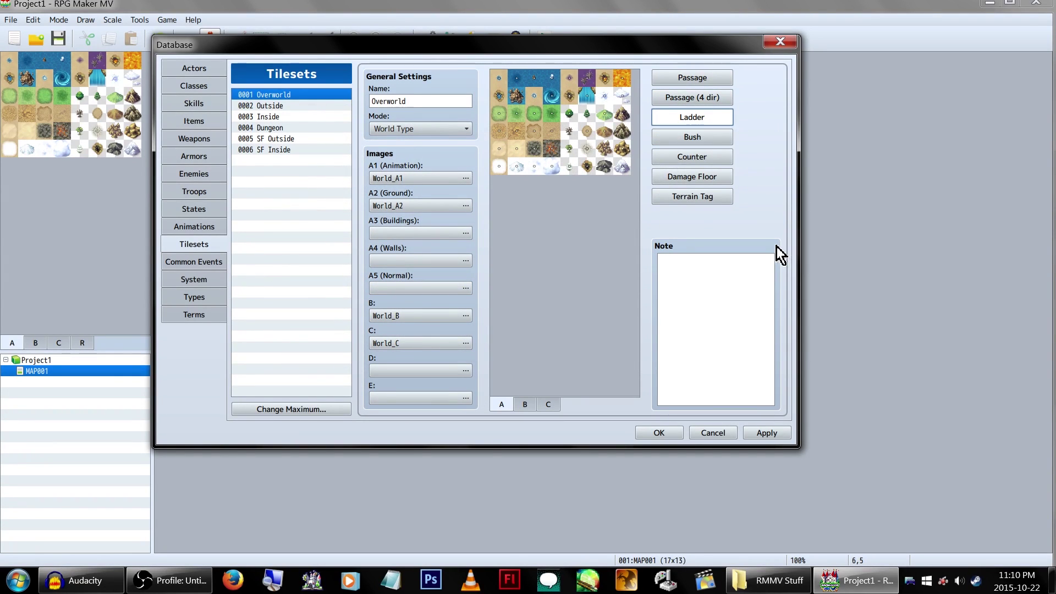
pyautogui.click(709, 137)
pyautogui.click(715, 158)
pyautogui.click(718, 177)
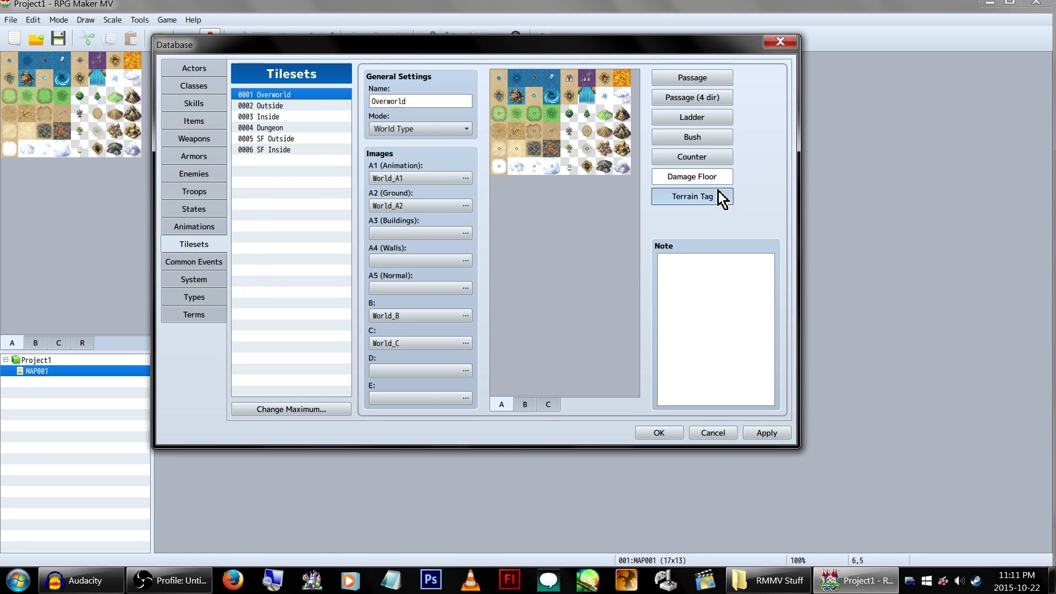
pyautogui.click(718, 197)
pyautogui.click(708, 77)
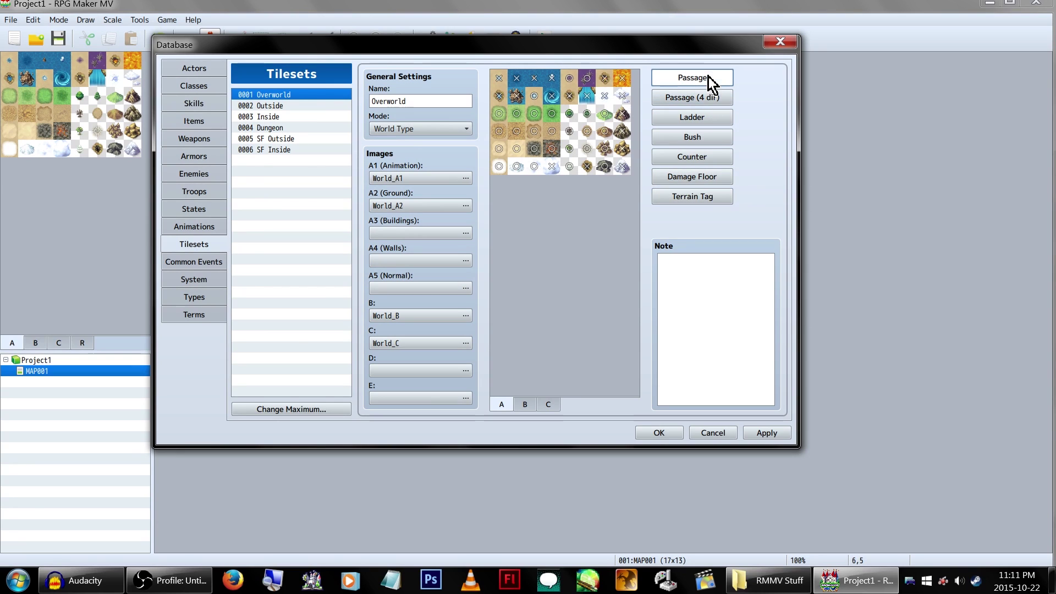
pyautogui.click(208, 264)
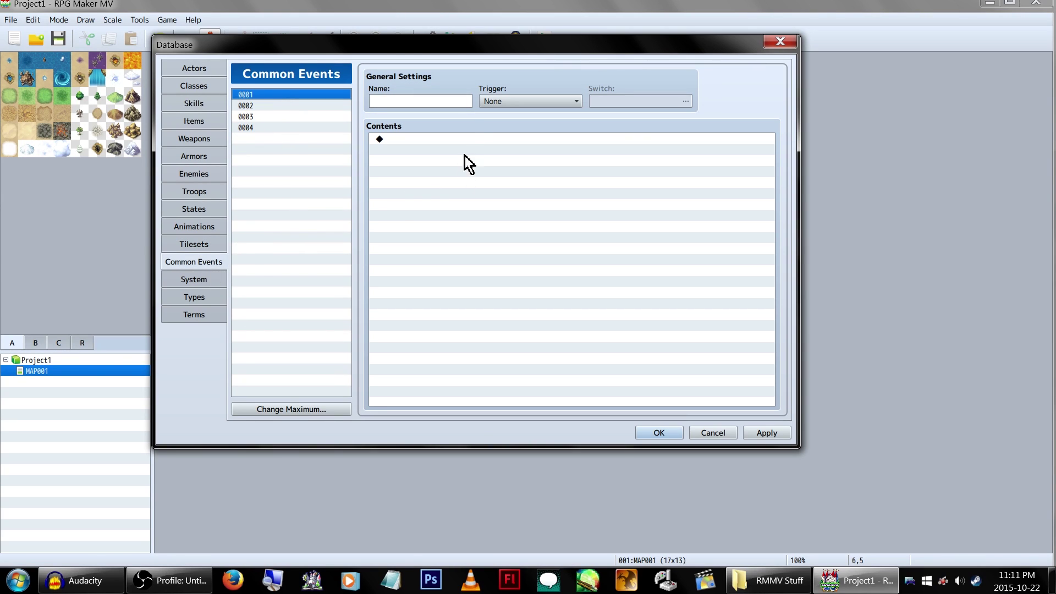
# Step: Inspect the common event Trigger options, leaving it at None, then go to System
pyautogui.click(487, 98)
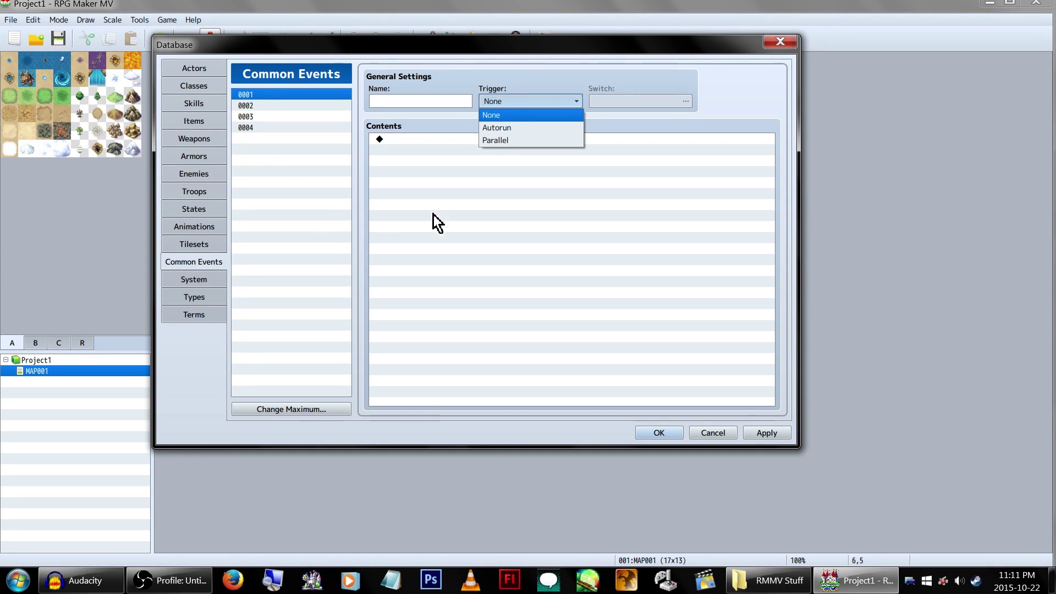
pyautogui.click(417, 339)
pyautogui.click(419, 342)
pyautogui.click(547, 102)
pyautogui.click(547, 102)
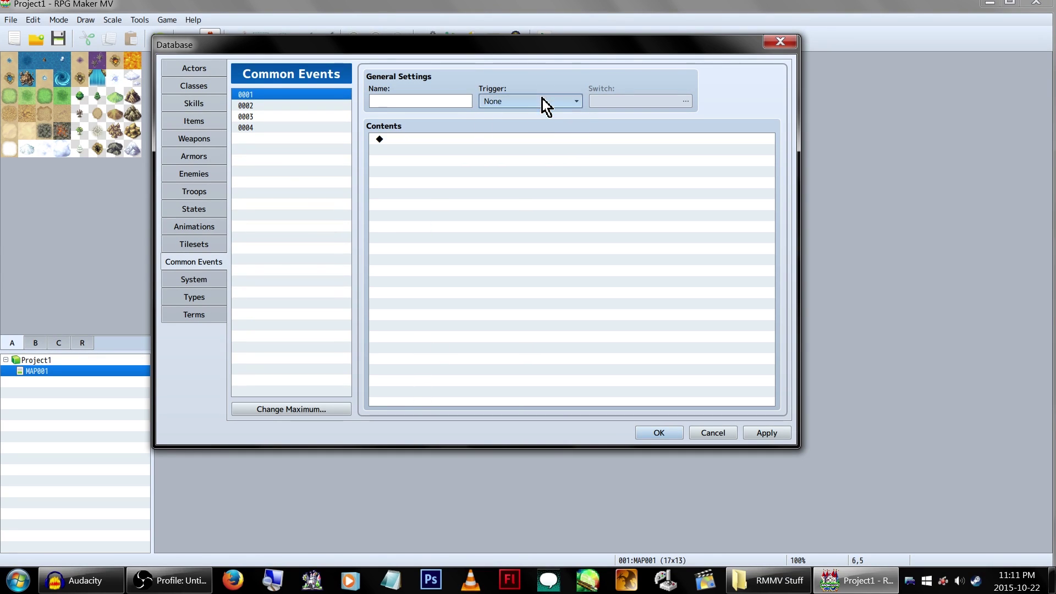
pyautogui.click(263, 252)
pyautogui.click(195, 279)
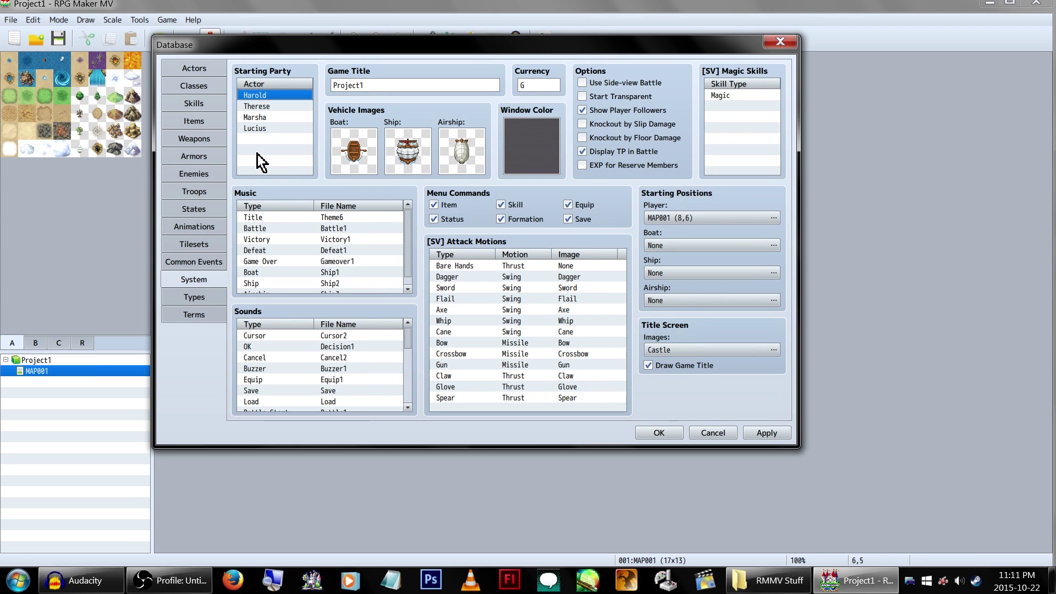
# Step: Turn on side-view battles and retitle the game 'Game... Title... or something!'
pyautogui.click(645, 82)
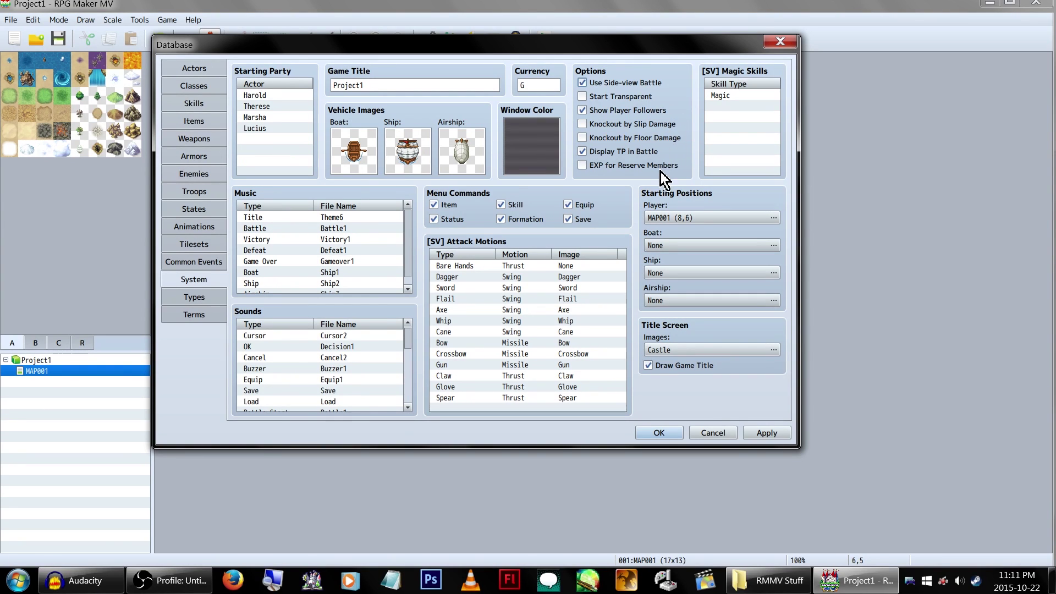
pyautogui.doubleClick(465, 91)
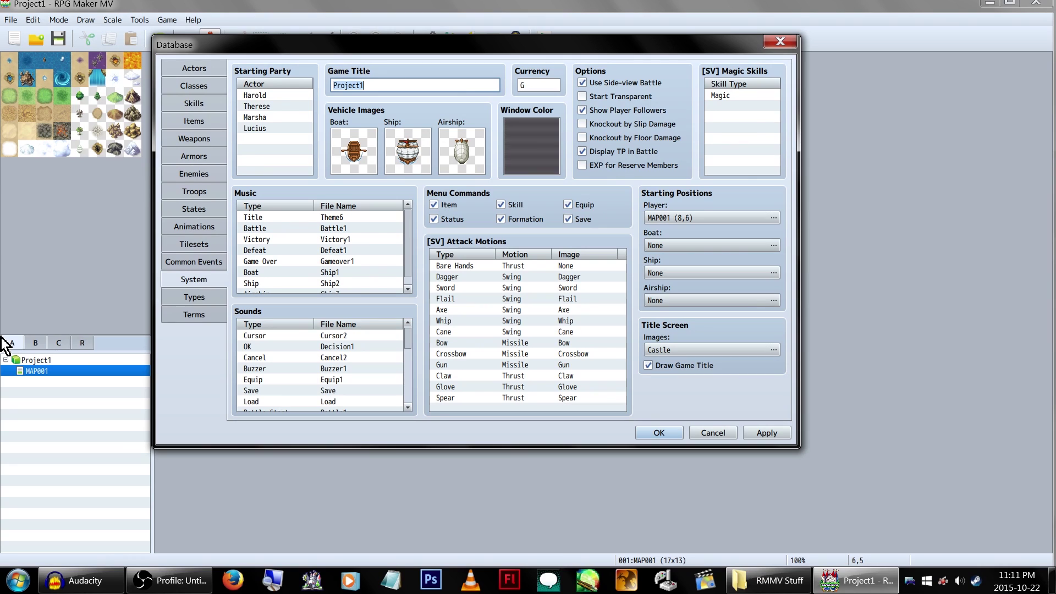
pyautogui.write('Game... Title... or something')
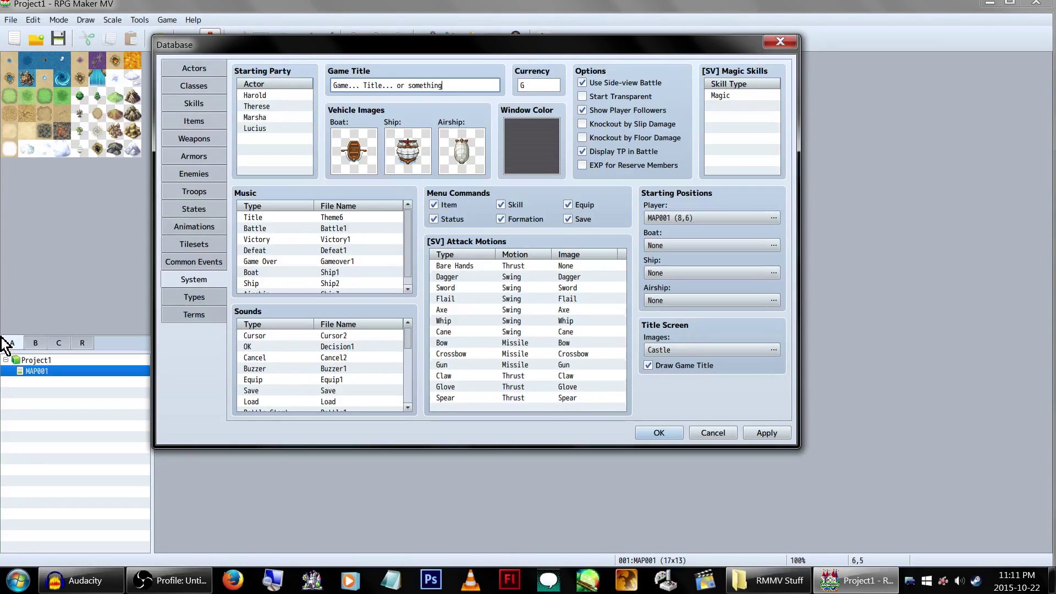
pyautogui.write('! YAY!')
# Step: Change the currency unit from G to $$$
pyautogui.click(533, 85)
pyautogui.press('BackSpace')
pyautogui.write('$$$')
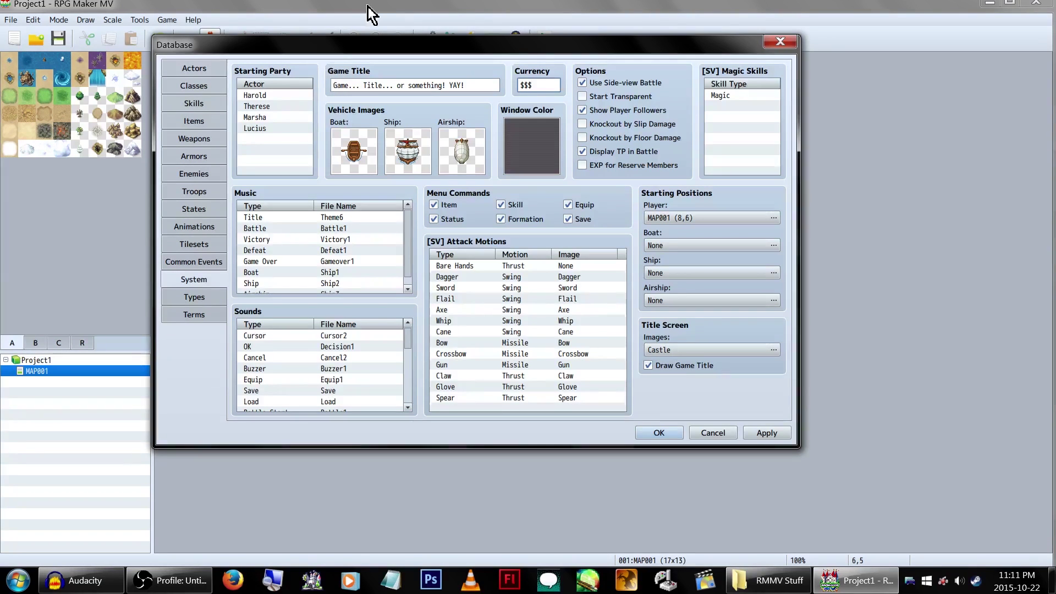
pyautogui.rightClick(762, 150)
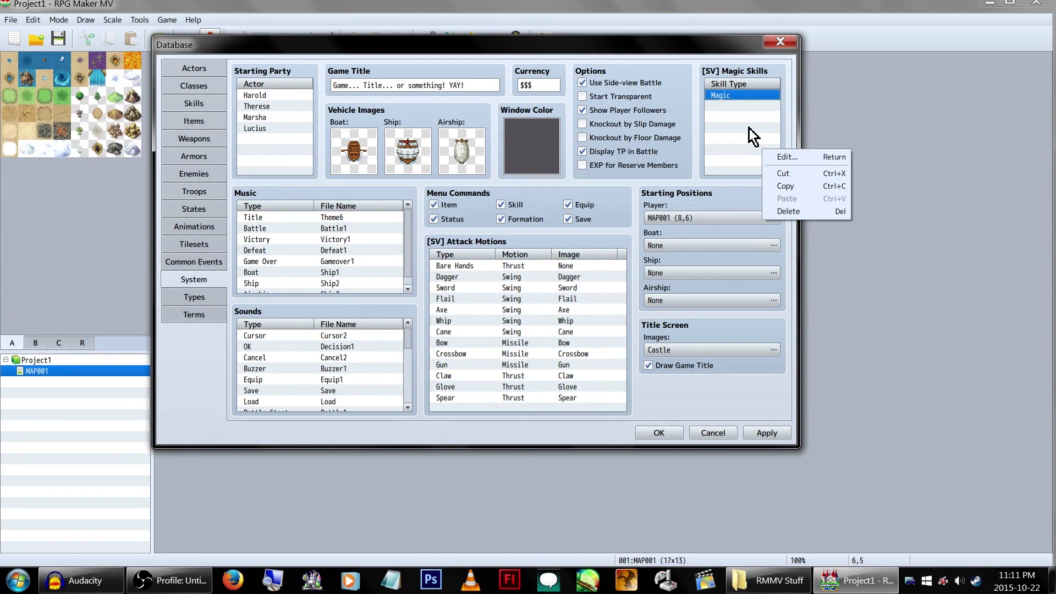
pyautogui.click(746, 106)
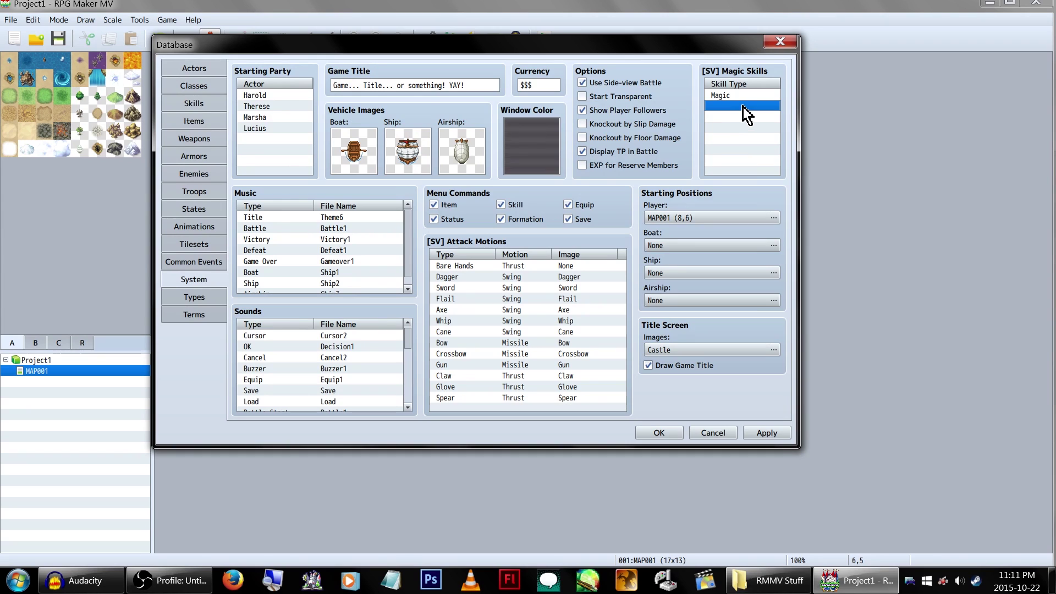
pyautogui.doubleClick(739, 105)
pyautogui.click(744, 115)
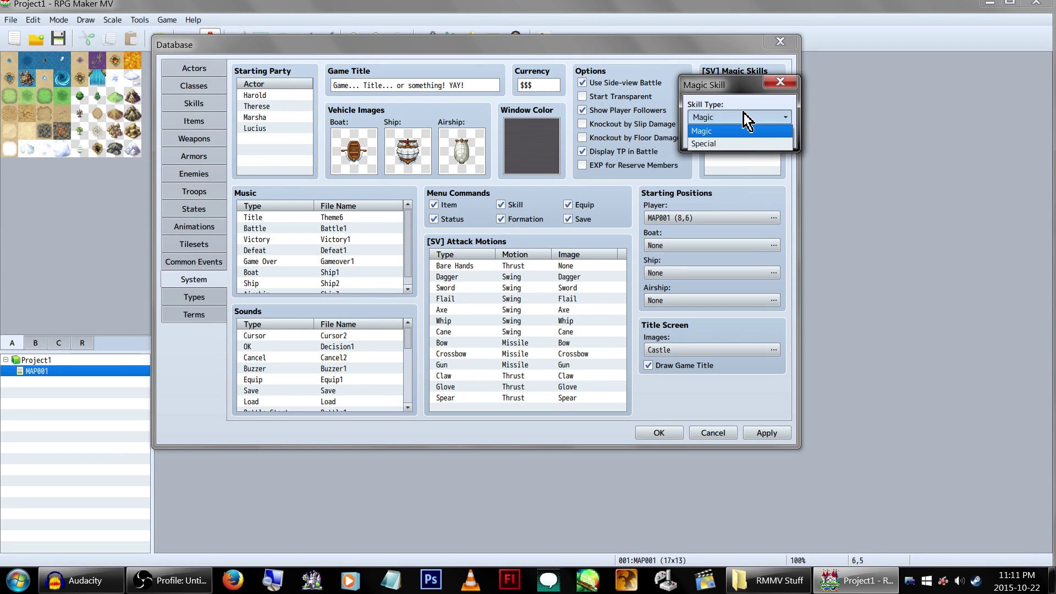
pyautogui.click(750, 131)
pyautogui.click(772, 137)
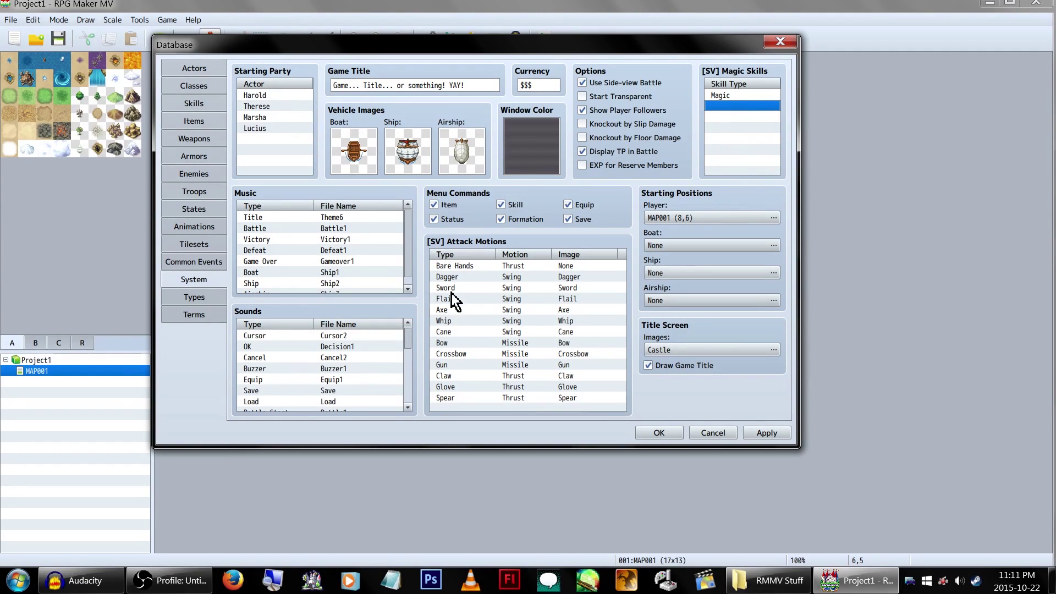
# Step: Toggle the Item, Skill, Formation and Save menu commands off and back on
pyautogui.click(454, 207)
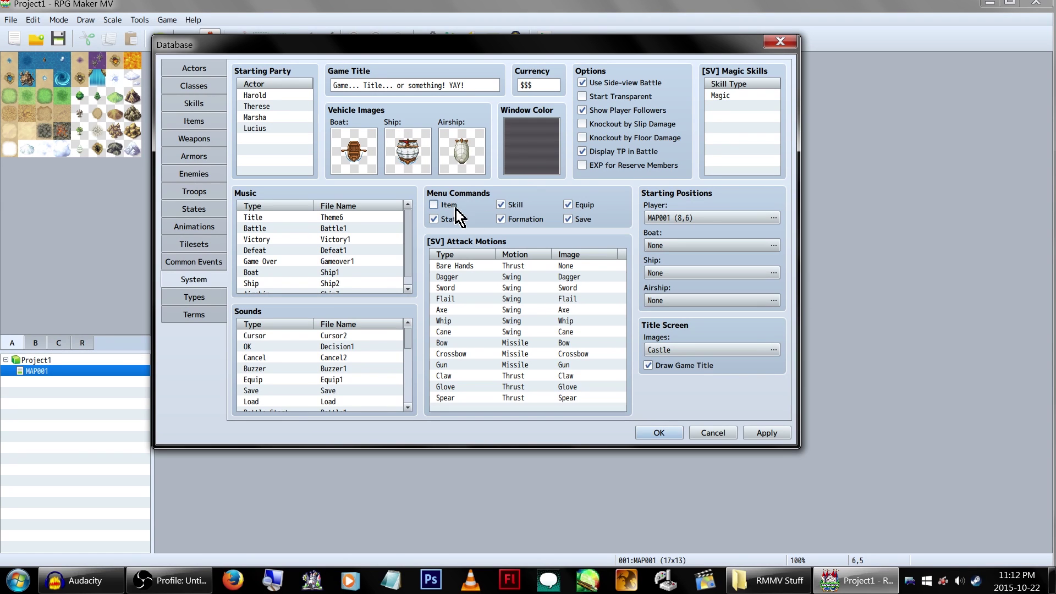
pyautogui.click(515, 204)
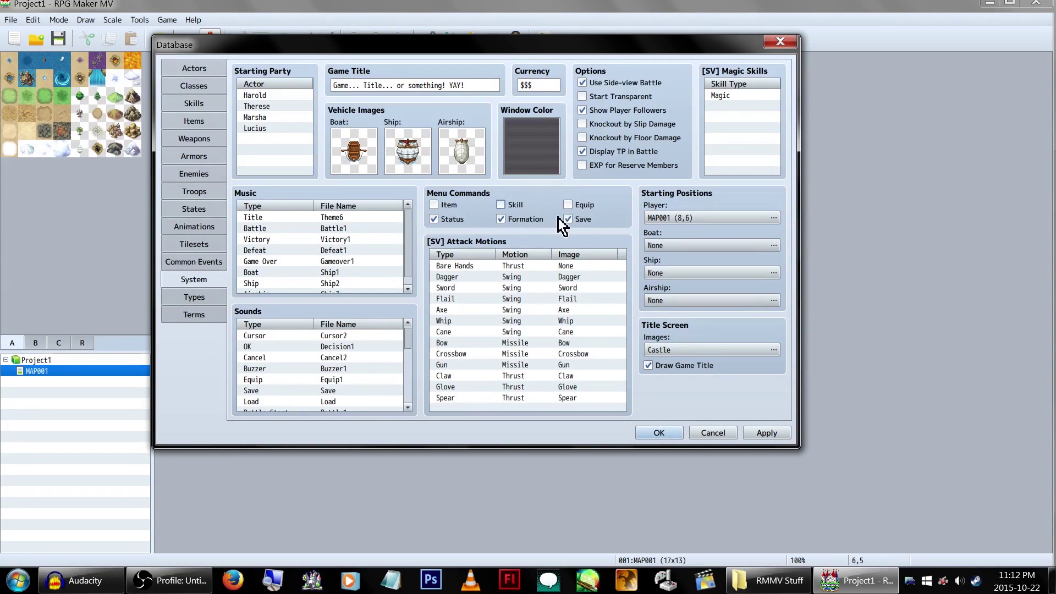
pyautogui.click(519, 223)
pyautogui.click(457, 208)
pyautogui.click(514, 206)
pyautogui.click(516, 219)
pyautogui.click(582, 219)
pyautogui.click(585, 205)
pyautogui.click(574, 220)
pyautogui.click(567, 220)
# Step: Browse the Title, Battle, Victory, Defeat, Game Over, Boat, Ship and Airship music entries
pyautogui.click(384, 219)
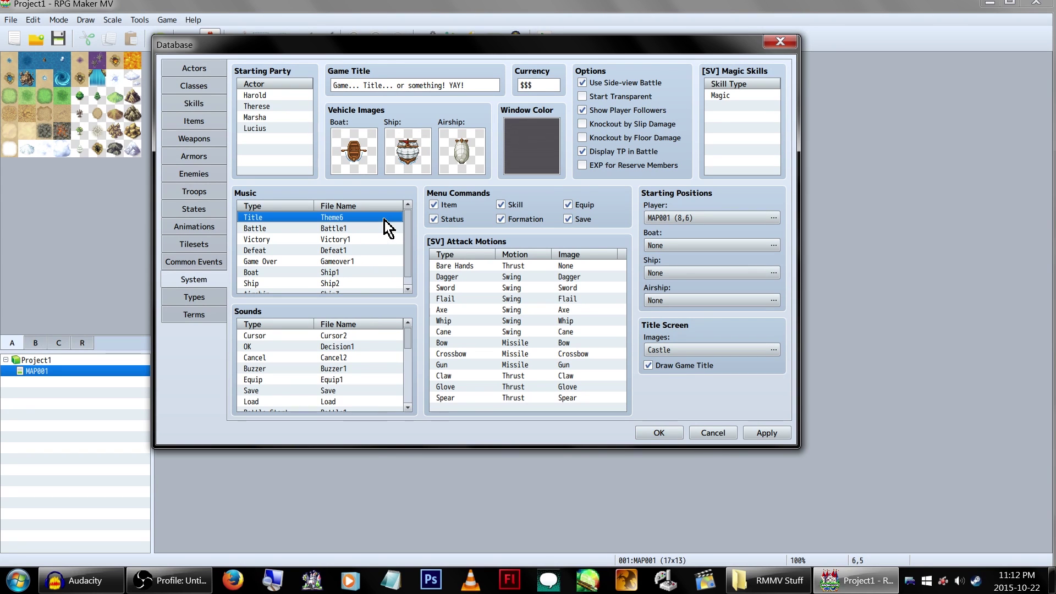
pyautogui.scroll(-1, 385, 231)
pyautogui.scroll(1, 358, 290)
pyautogui.click(386, 231)
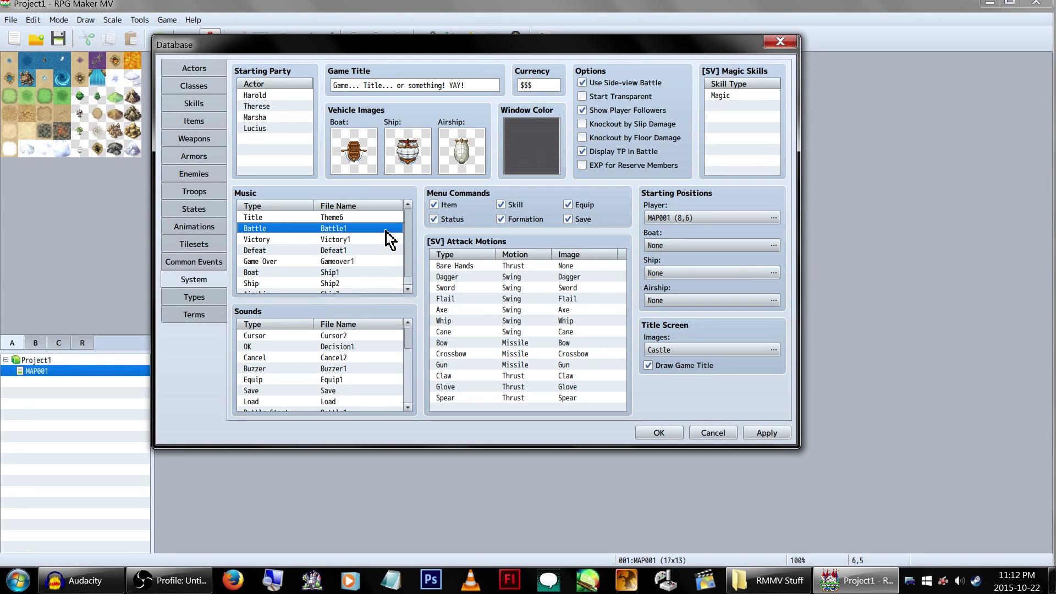
pyautogui.scroll(-1, 386, 232)
pyautogui.click(387, 234)
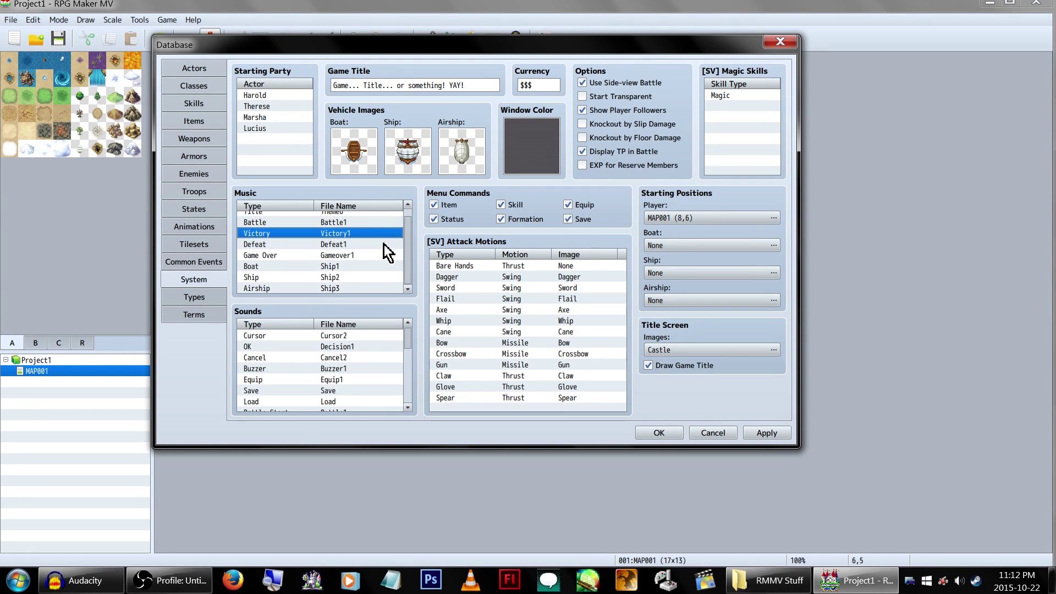
pyautogui.click(383, 245)
pyautogui.click(381, 256)
pyautogui.click(381, 266)
pyautogui.click(378, 278)
pyautogui.click(379, 288)
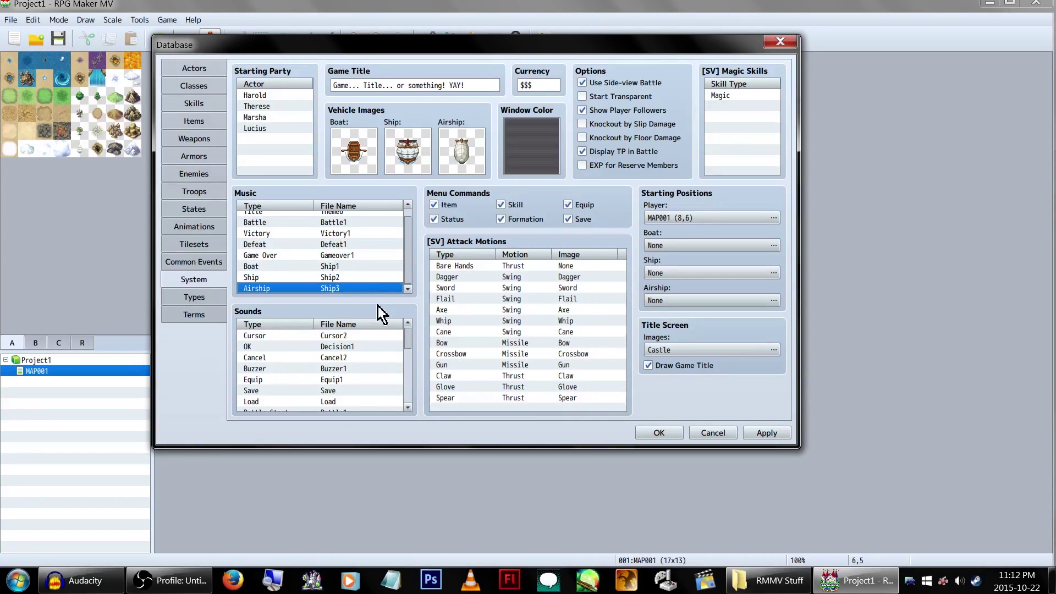
# Step: Scroll the sound list from Cursor to Shop, then open the player start map picker
pyautogui.click(368, 336)
pyautogui.scroll(-5, 369, 333)
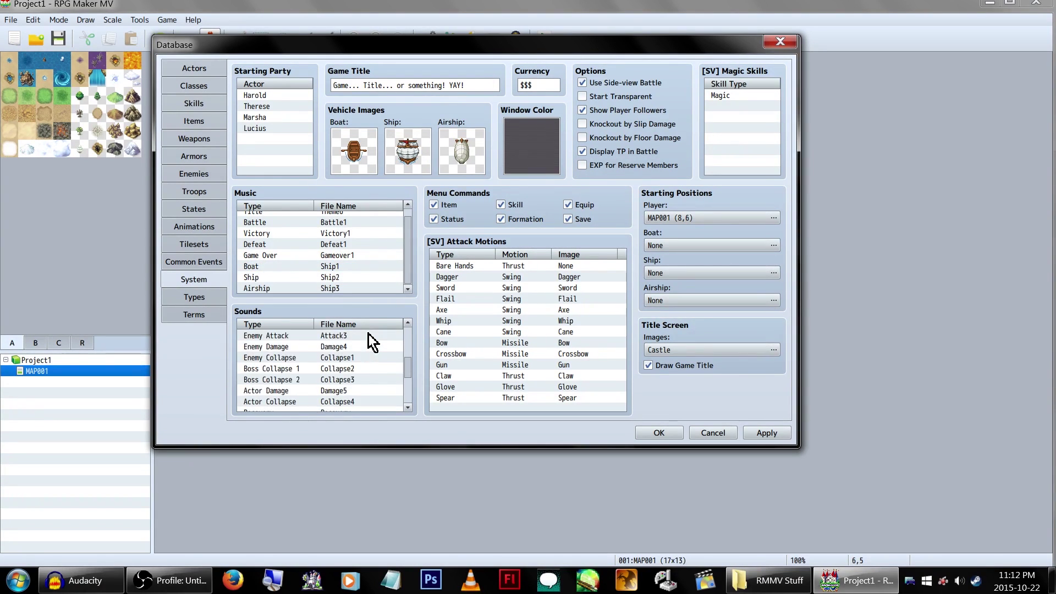
pyautogui.scroll(6, 374, 357)
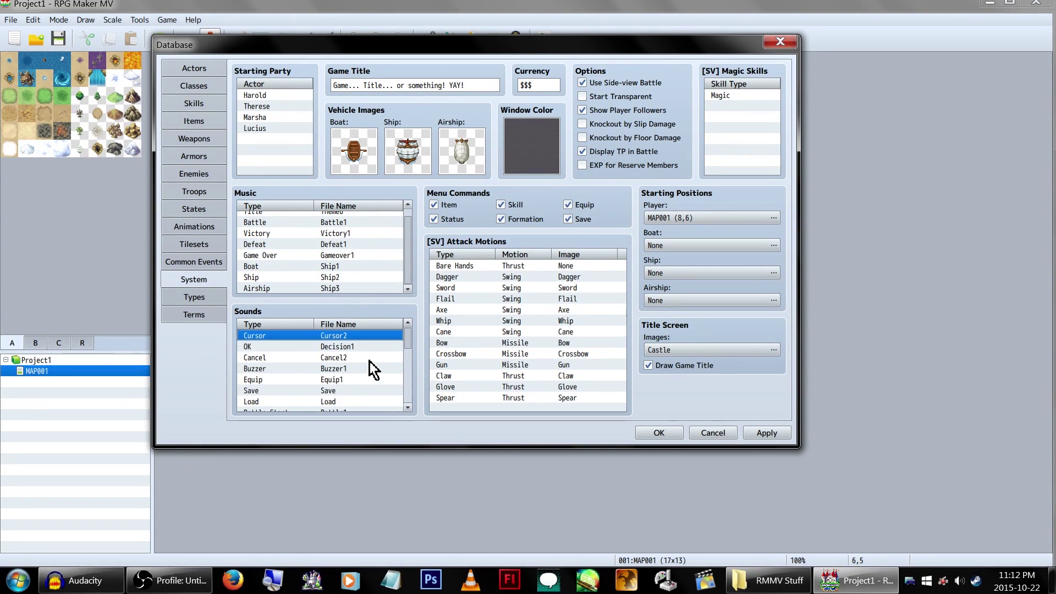
pyautogui.scroll(-1, 370, 360)
pyautogui.scroll(-1, 369, 361)
pyautogui.scroll(-6, 366, 368)
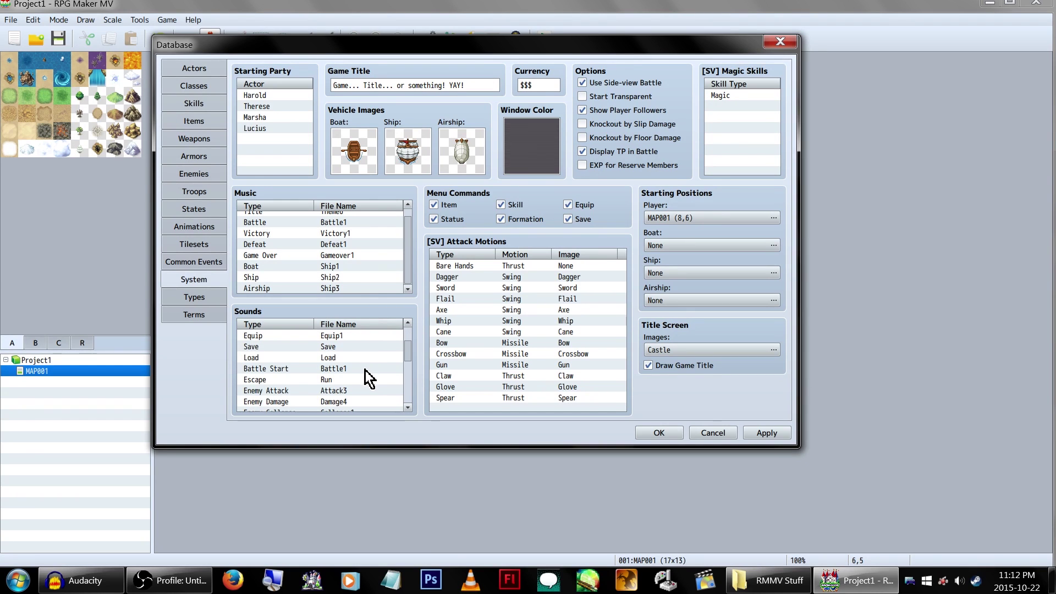
pyautogui.scroll(-4, 359, 357)
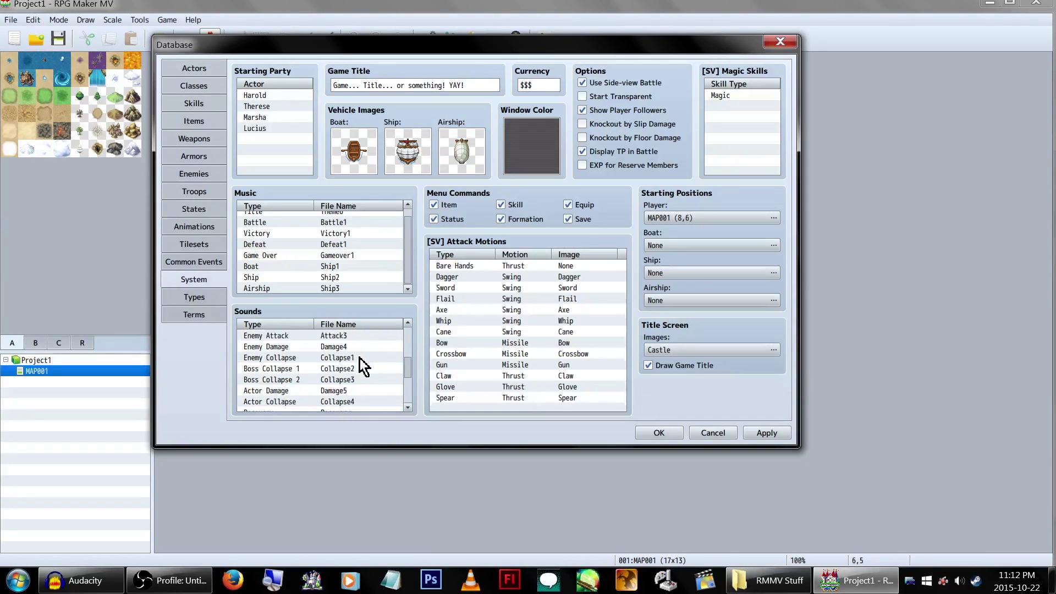
pyautogui.scroll(-5, 365, 359)
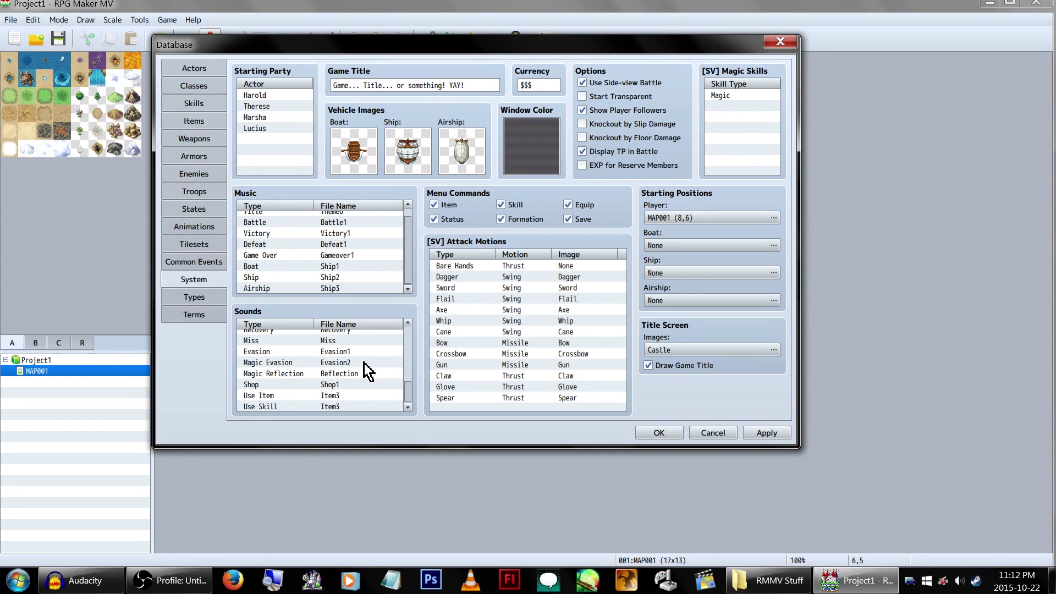
pyautogui.moveTo(321, 406); pyautogui.dragTo(322, 363)
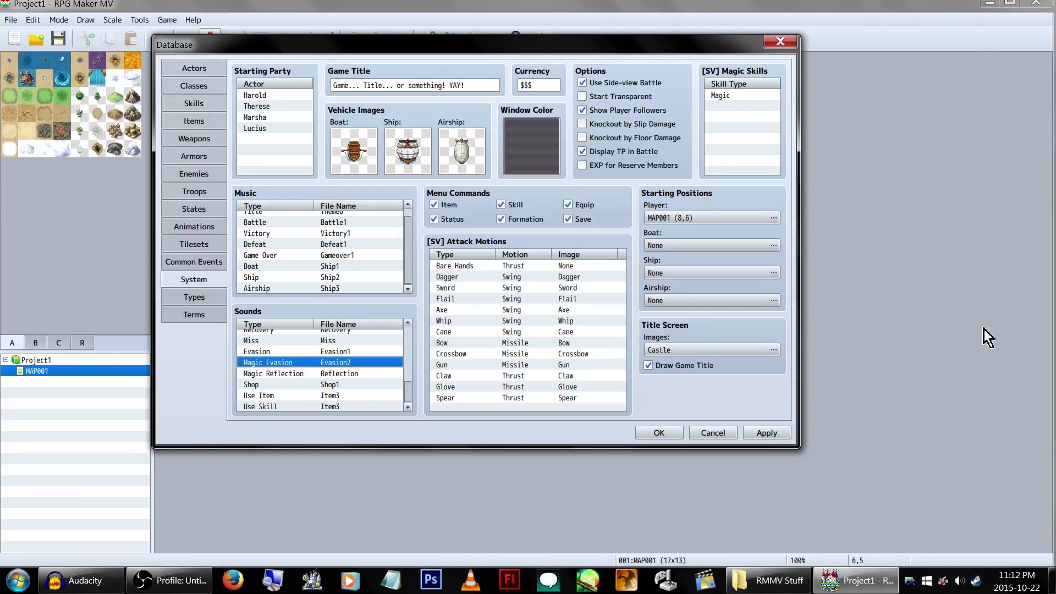
pyautogui.click(750, 216)
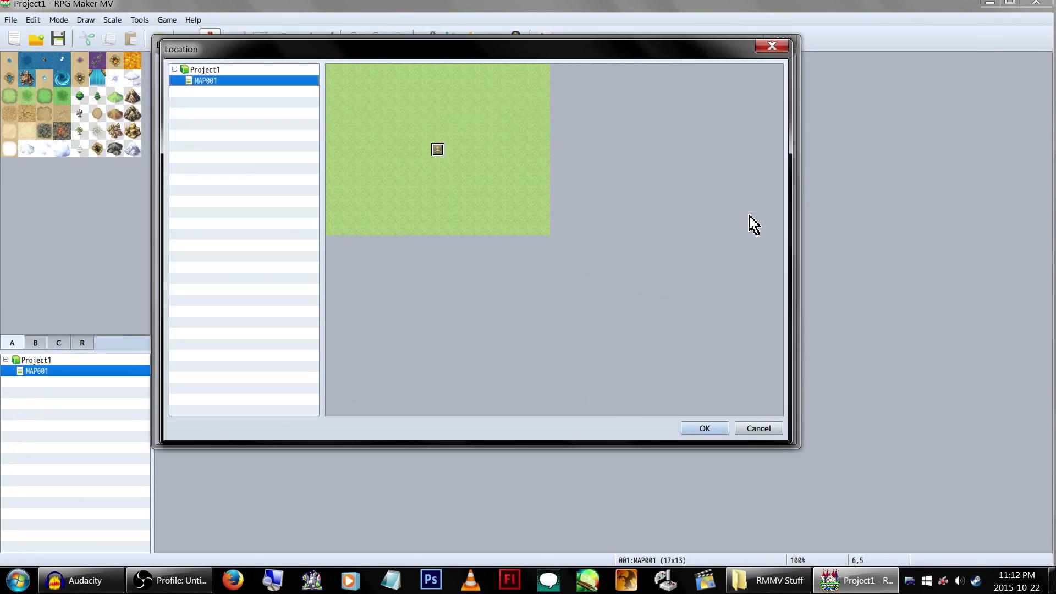
# Step: Set the player's starting position to MAP001 tile (7,6) in the Location picker
pyautogui.click(757, 429)
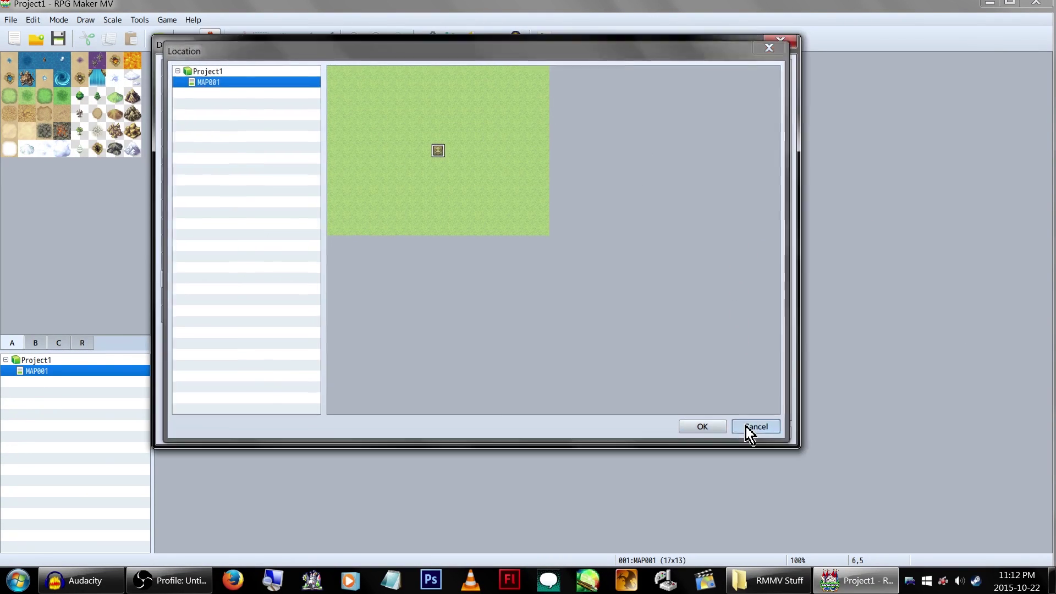
pyautogui.click(719, 214)
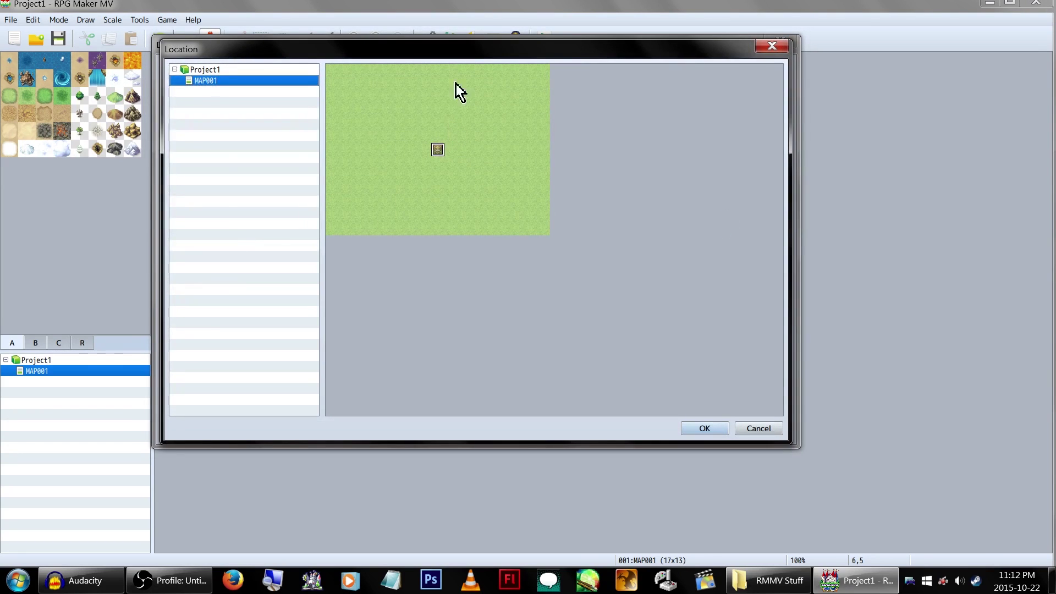
pyautogui.moveTo(459, 53); pyautogui.dragTo(420, 89)
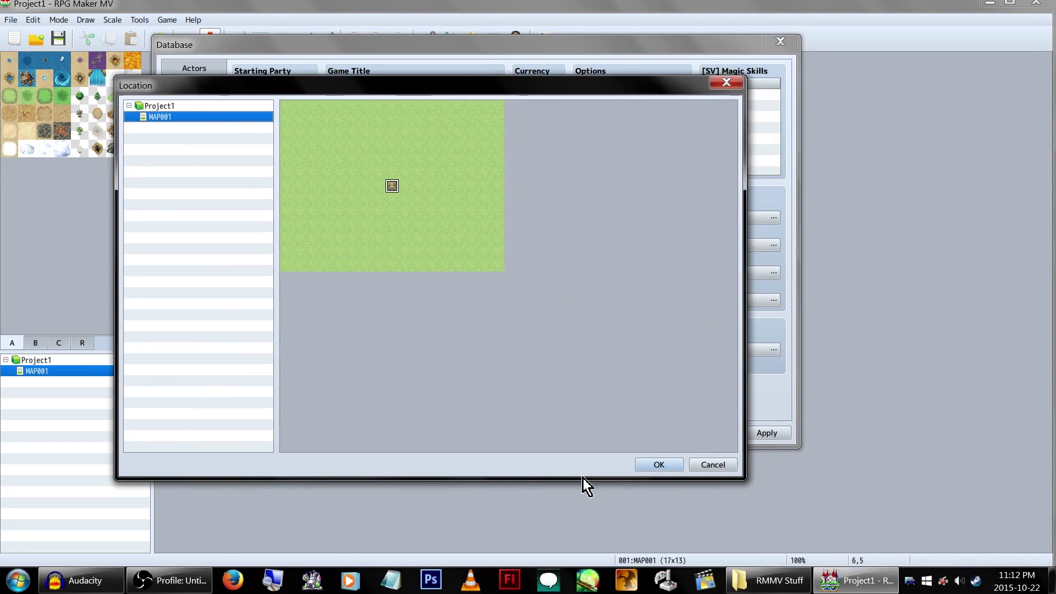
pyautogui.click(659, 464)
pyautogui.moveTo(642, 41); pyautogui.dragTo(990, 57)
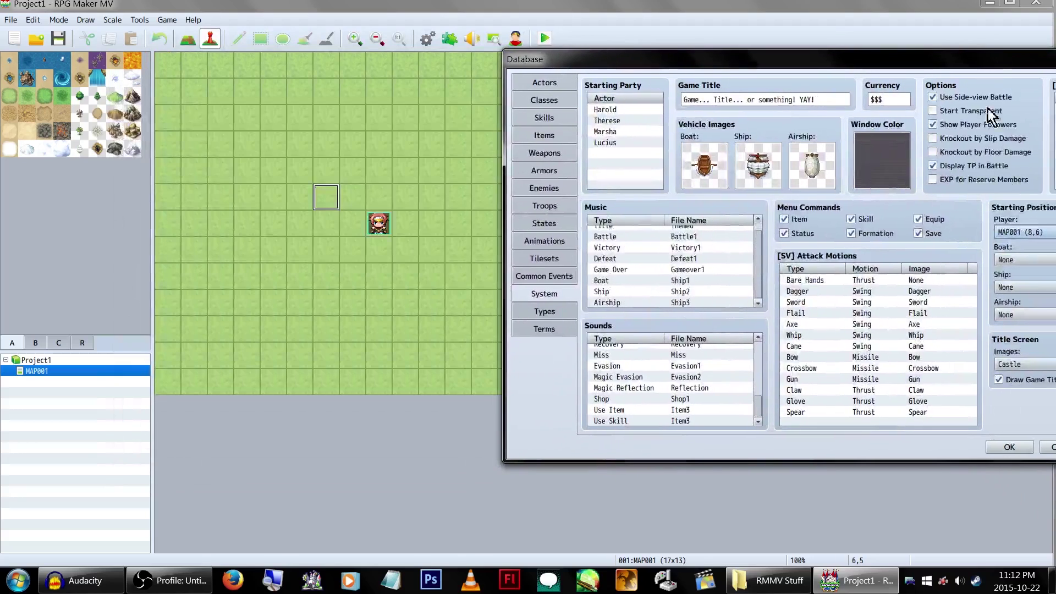
pyautogui.click(1023, 232)
pyautogui.click(682, 183)
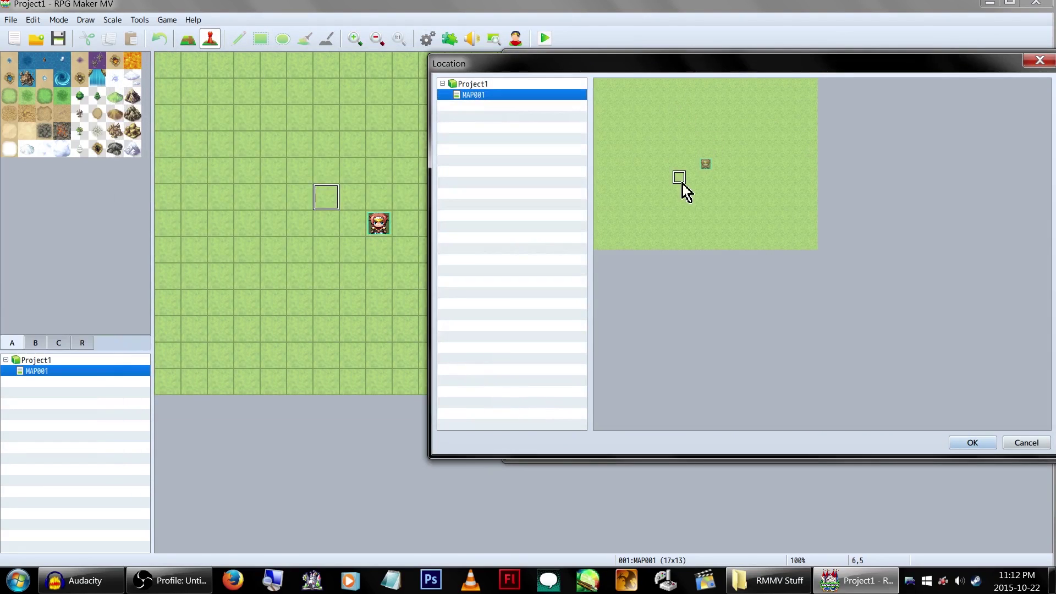
pyautogui.click(690, 168)
pyautogui.moveTo(474, 64); pyautogui.dragTo(178, 11)
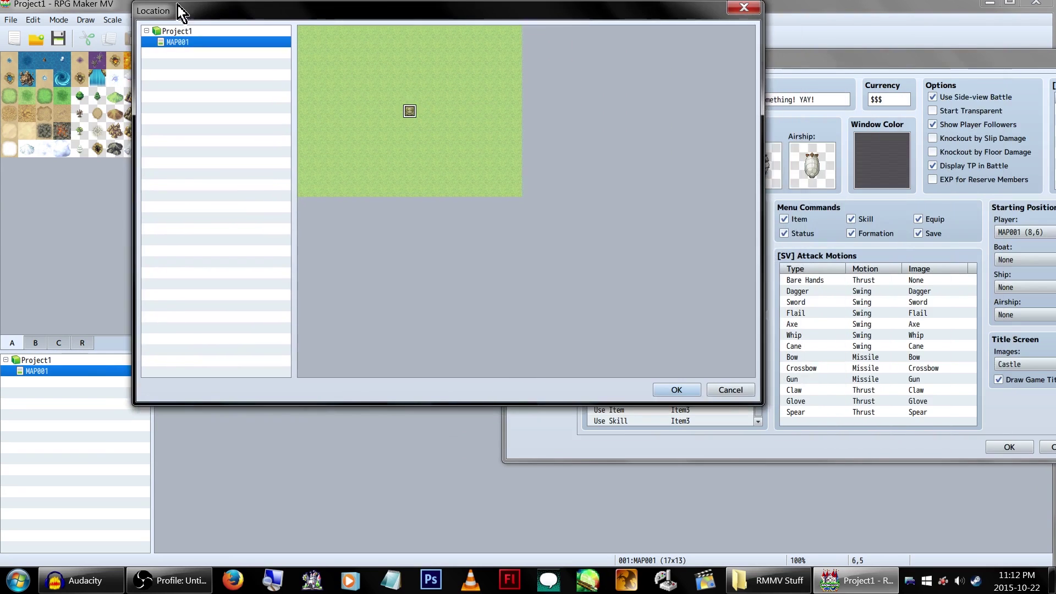
pyautogui.moveTo(412, 10); pyautogui.dragTo(875, 99)
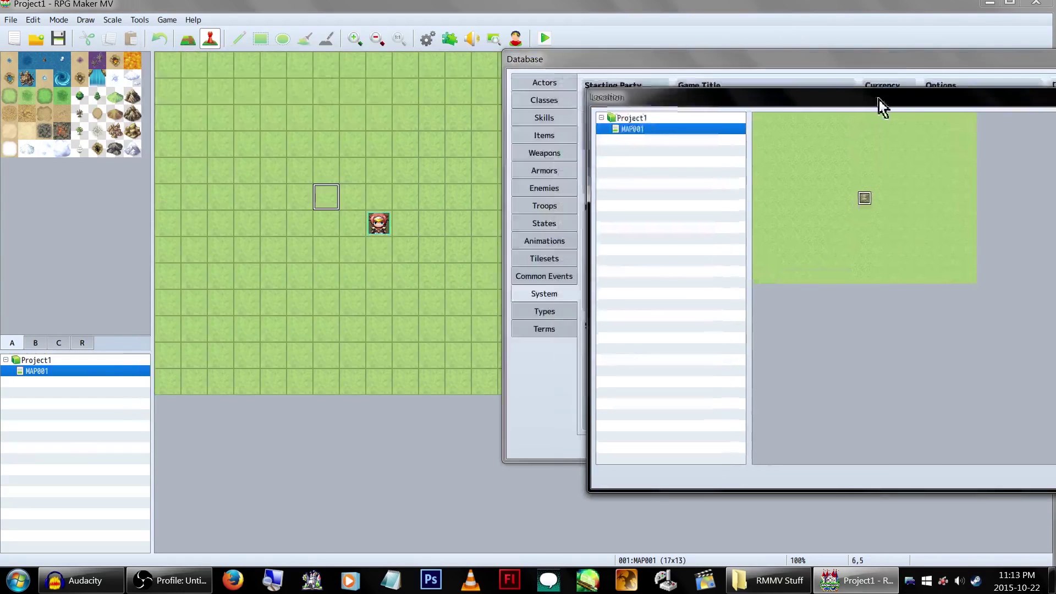
pyautogui.doubleClick(859, 202)
# Step: Apply the database changes and close the Database with OK
pyautogui.moveTo(866, 64); pyautogui.dragTo(764, 47)
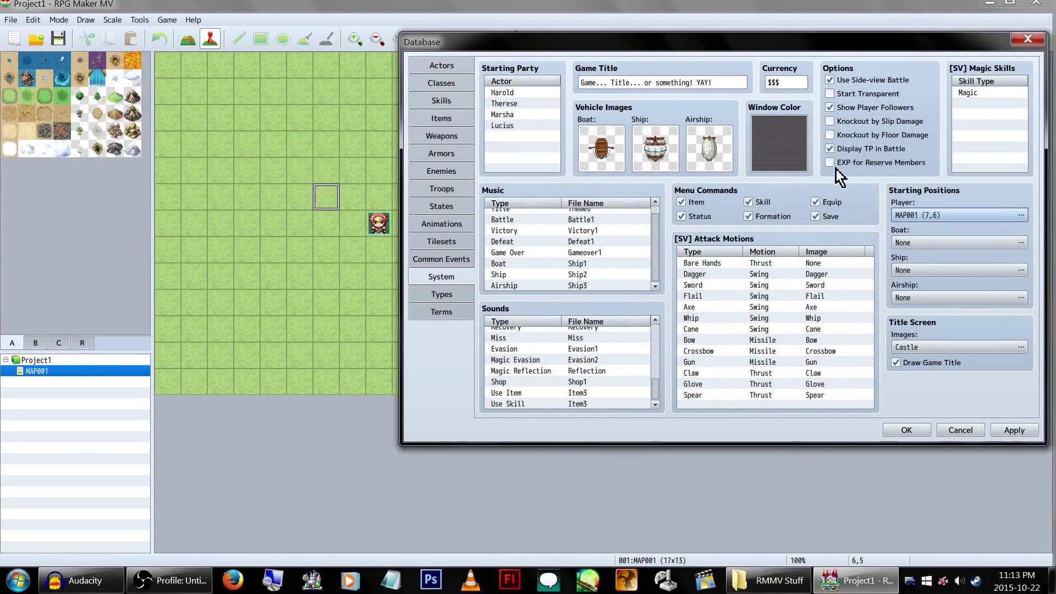
pyautogui.click(1028, 429)
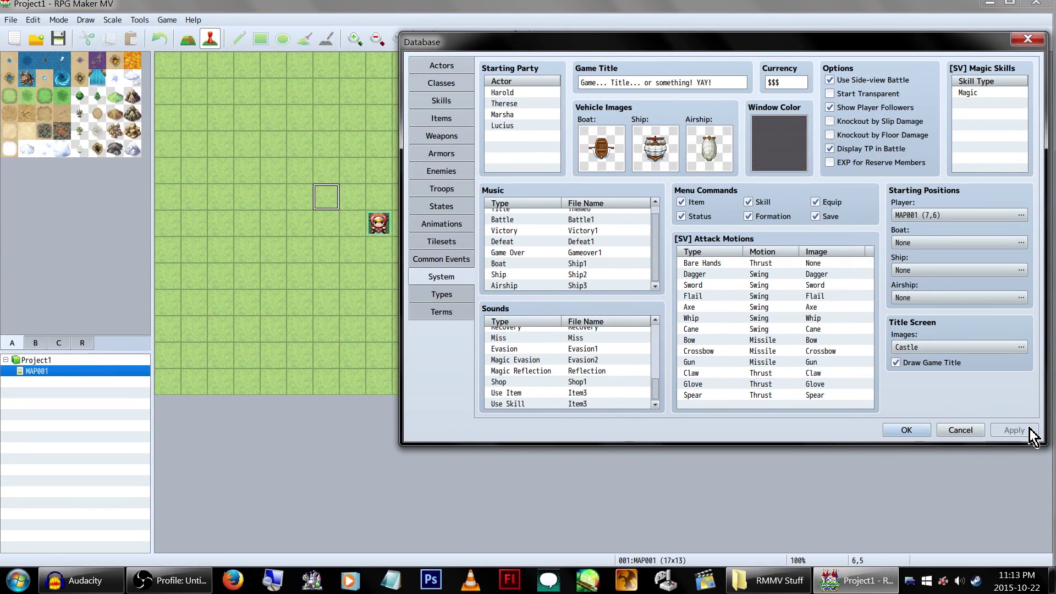
pyautogui.click(896, 429)
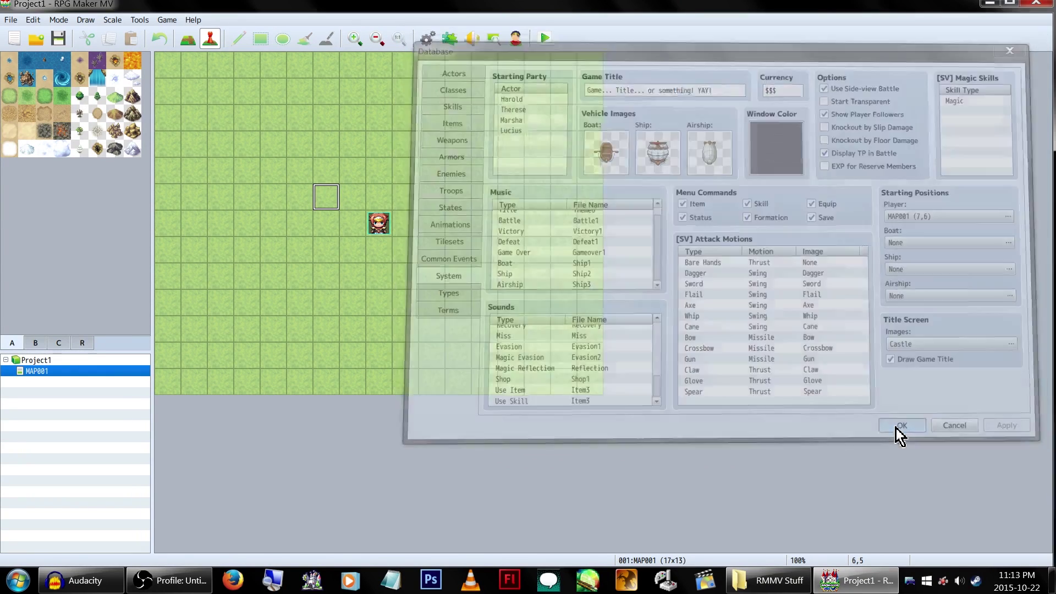
# Step: Reopen the project Database from the editor menu and move its window up
pyautogui.click(385, 222)
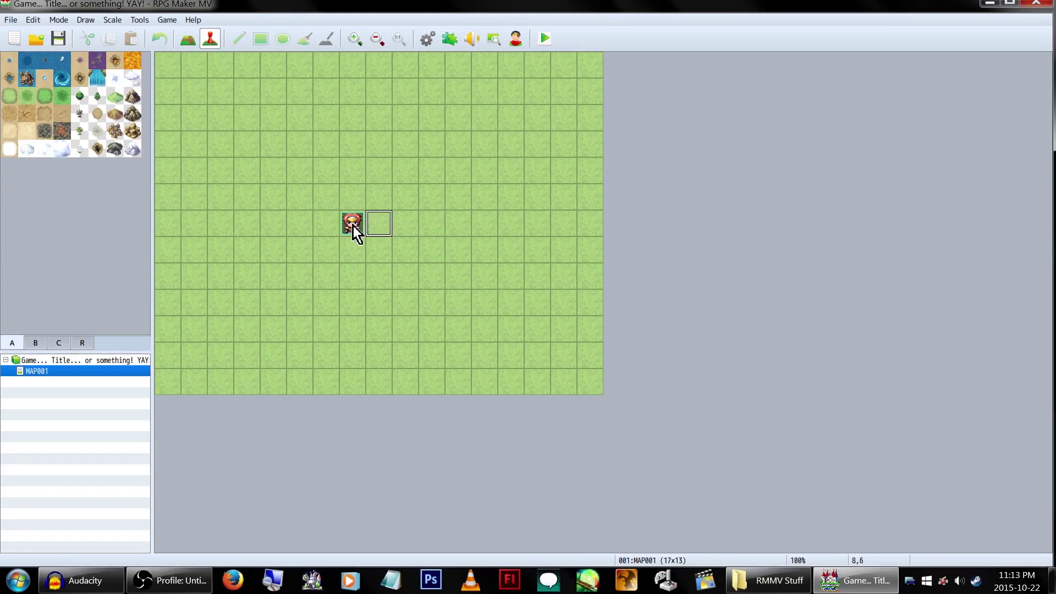
pyautogui.click(352, 223)
pyautogui.click(138, 20)
pyautogui.click(160, 32)
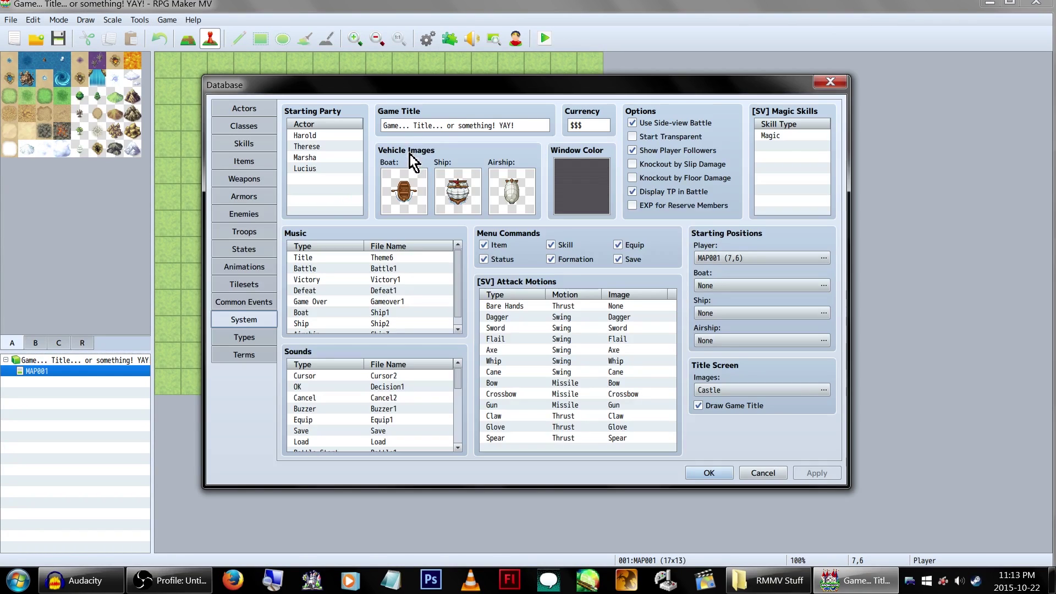
pyautogui.moveTo(523, 89); pyautogui.dragTo(515, 63)
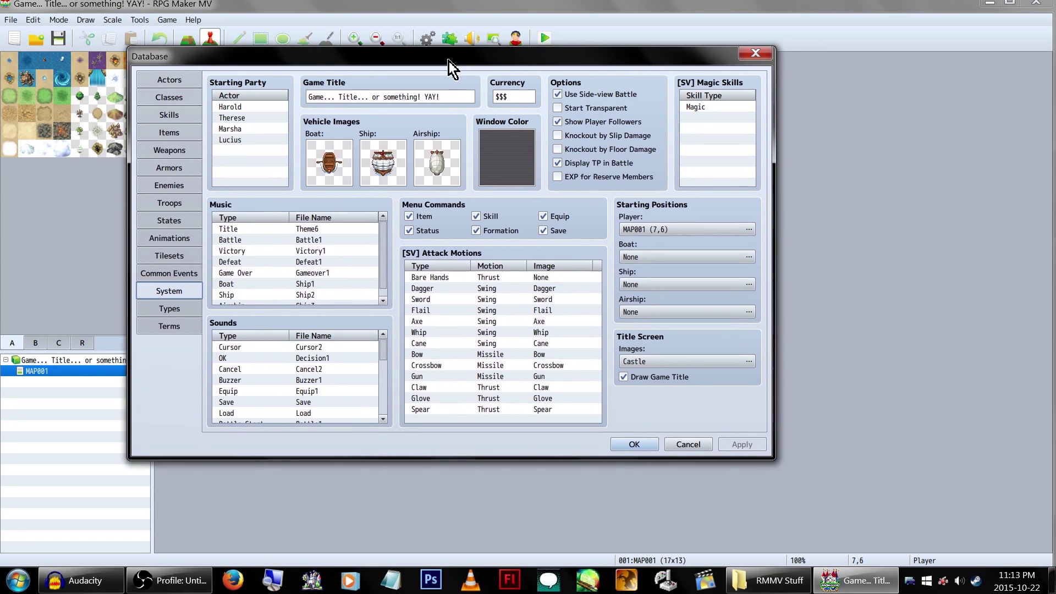
# Step: Set the player start to MAP001 (8,6), cancel the Boat picker, apply, and open Title Screen Images
pyautogui.doubleClick(678, 235)
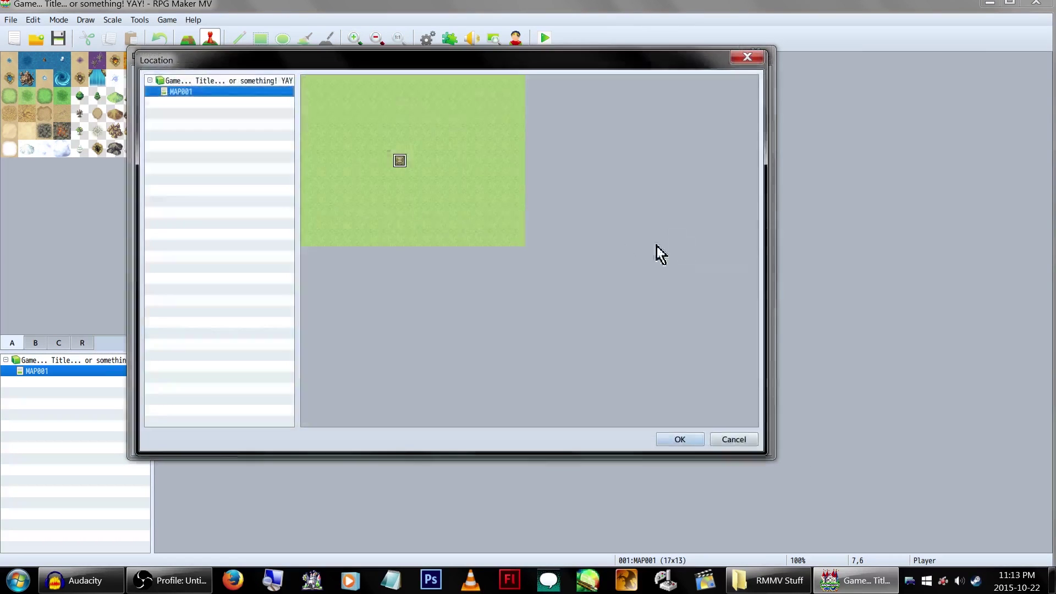
pyautogui.doubleClick(416, 163)
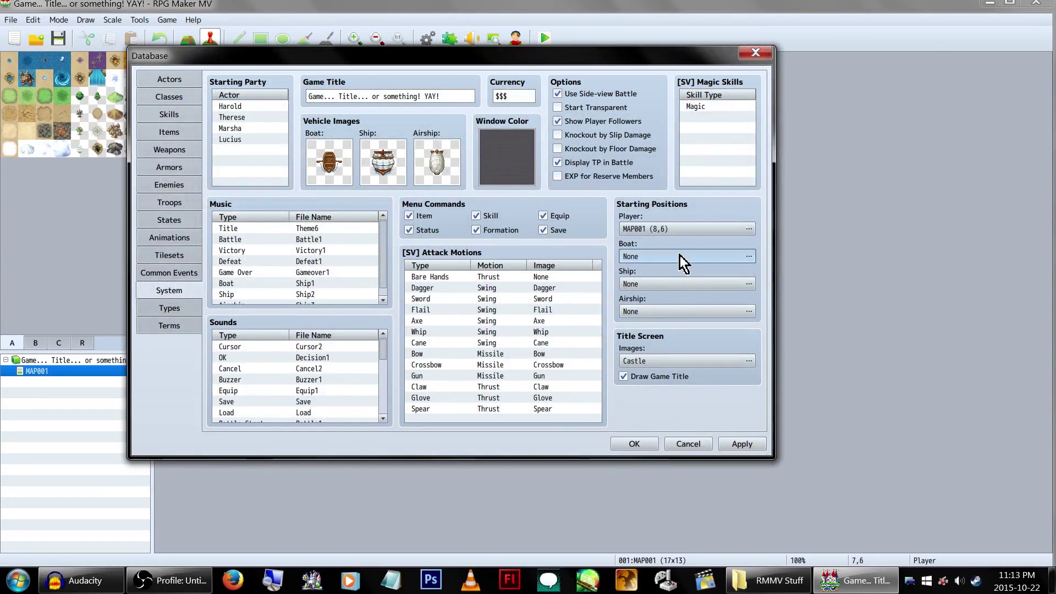
pyautogui.doubleClick(680, 256)
pyautogui.click(213, 92)
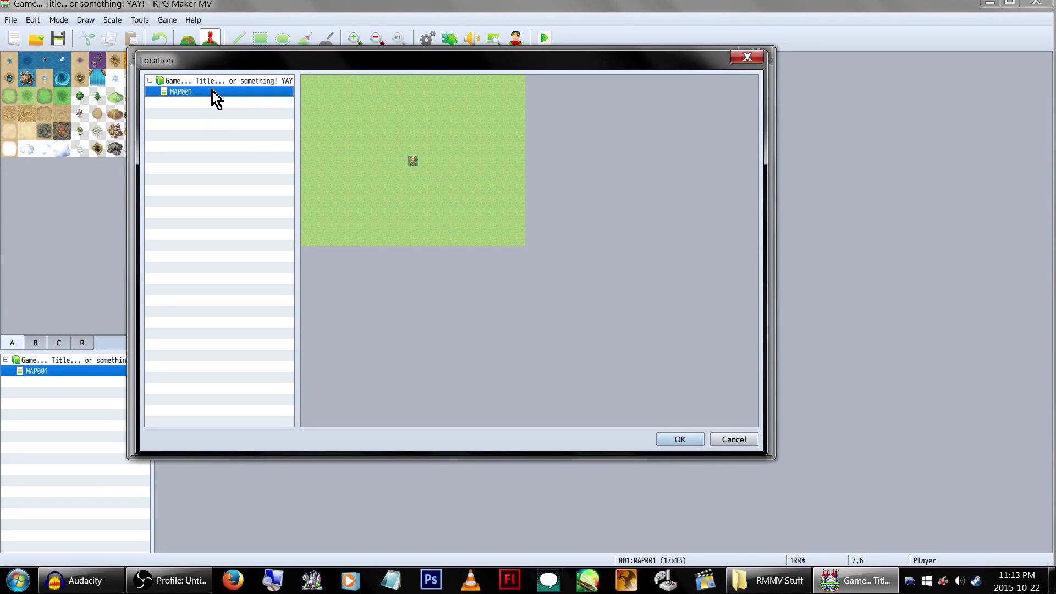
pyautogui.click(734, 439)
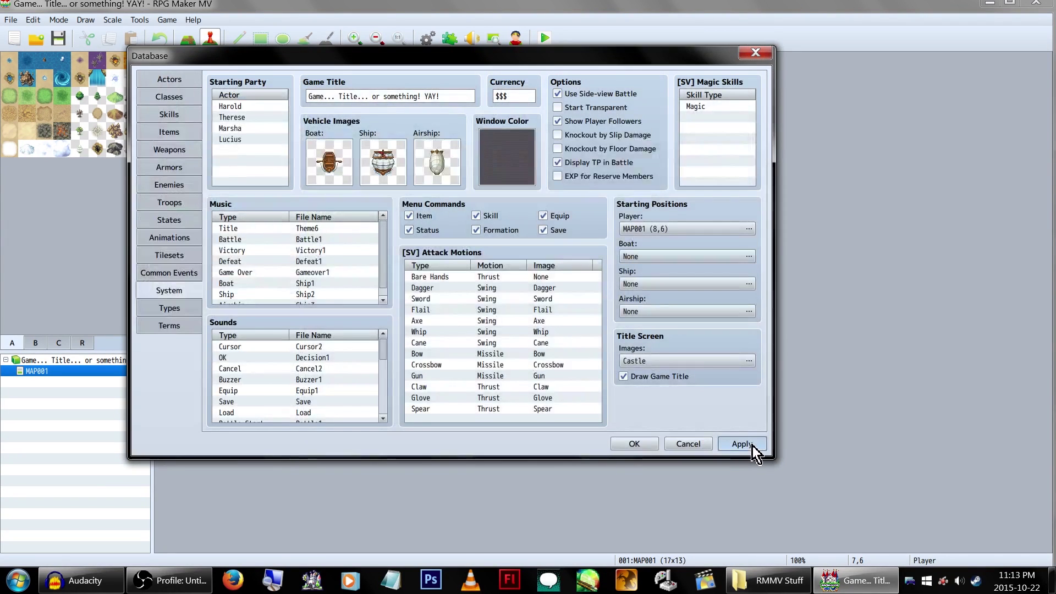
pyautogui.click(744, 444)
pyautogui.doubleClick(701, 361)
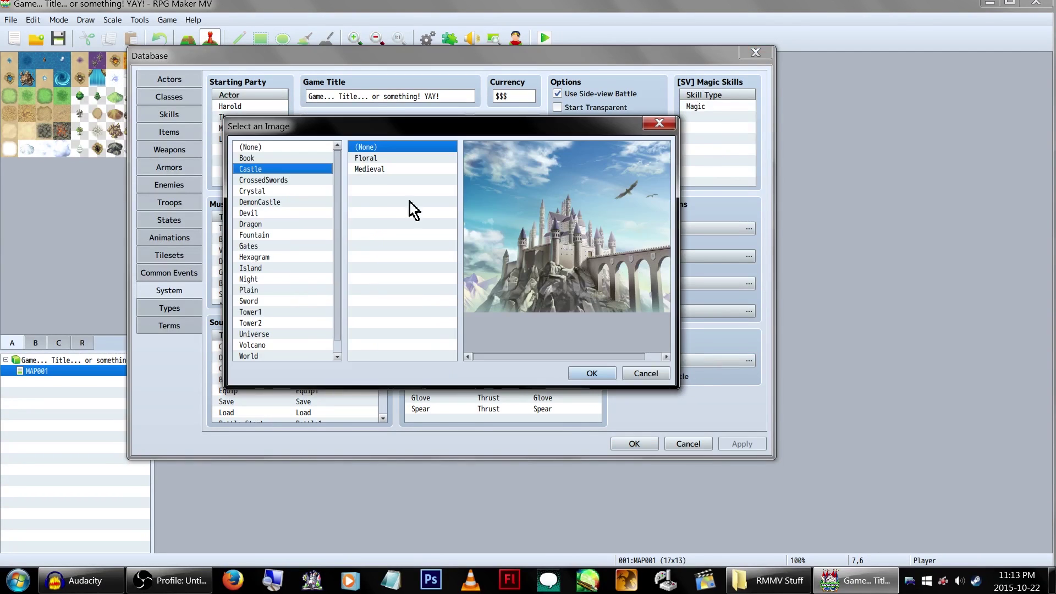
# Step: Preview the title images and frames, from CrossedSwords through WorldMap to Devil
pyautogui.click(291, 180)
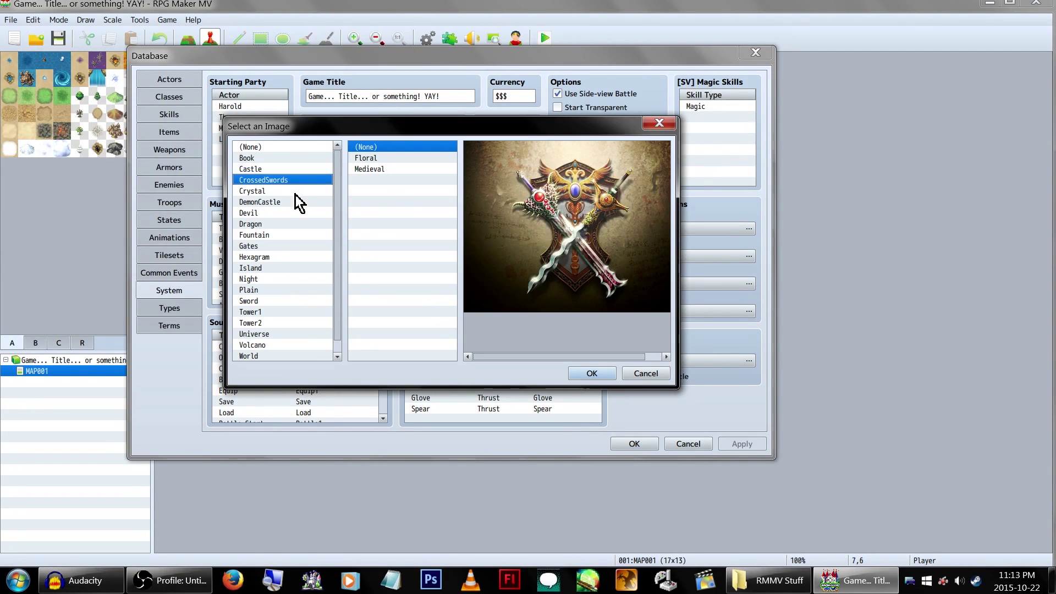
pyautogui.click(296, 191)
pyautogui.scroll(-1, 300, 206)
pyautogui.click(302, 213)
pyautogui.click(385, 158)
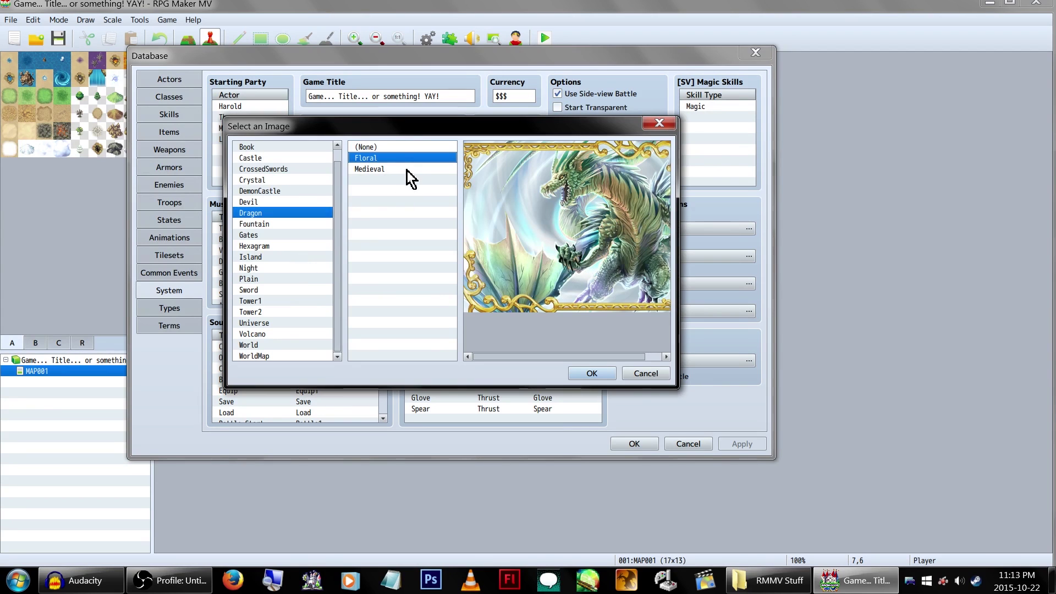
pyautogui.click(406, 170)
pyautogui.click(287, 312)
pyautogui.click(277, 269)
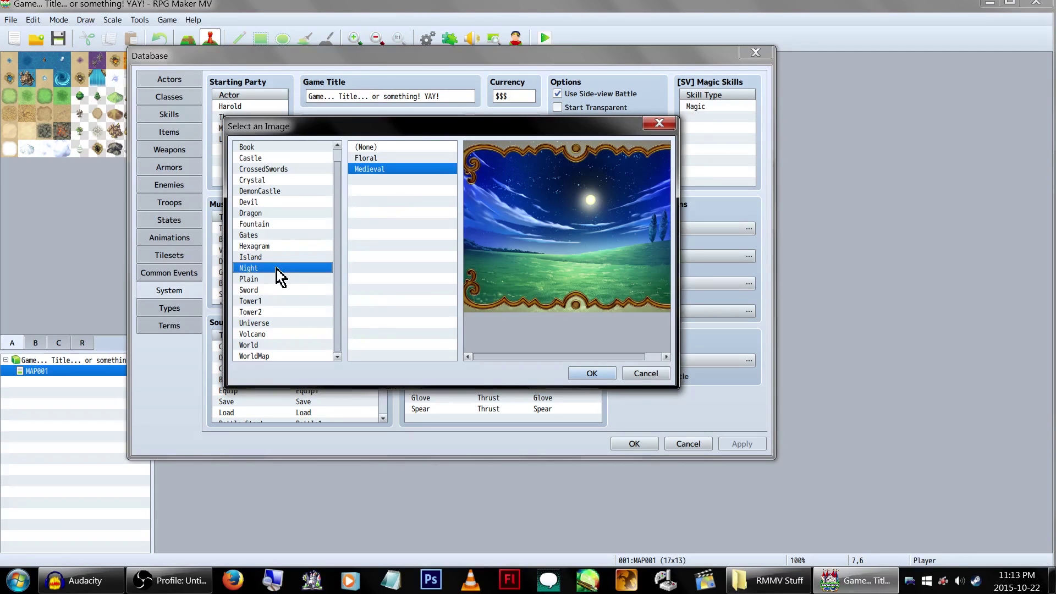
pyautogui.click(281, 355)
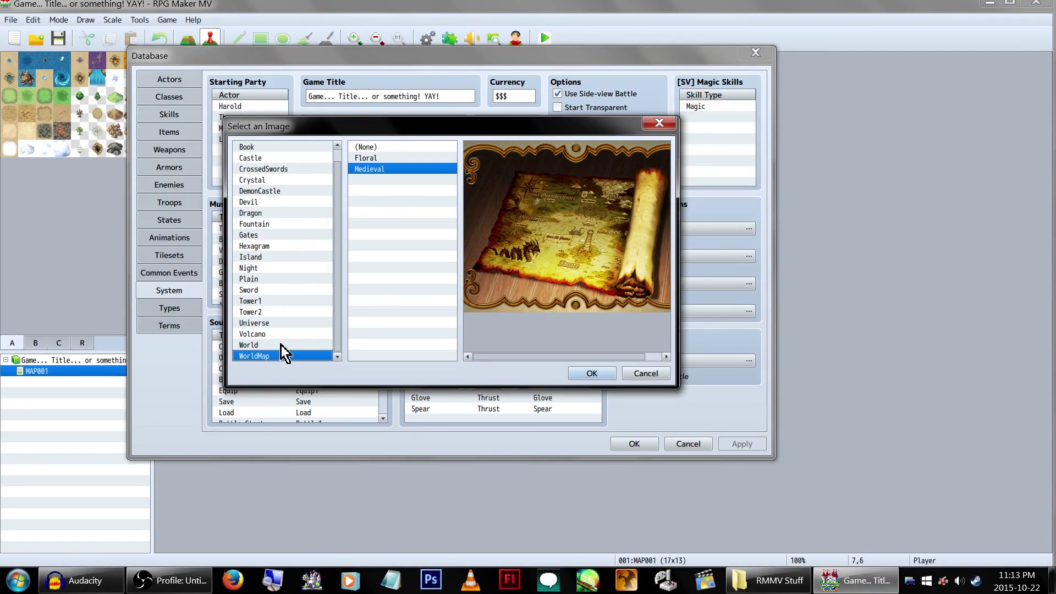
pyautogui.click(281, 345)
pyautogui.click(283, 334)
pyautogui.click(284, 323)
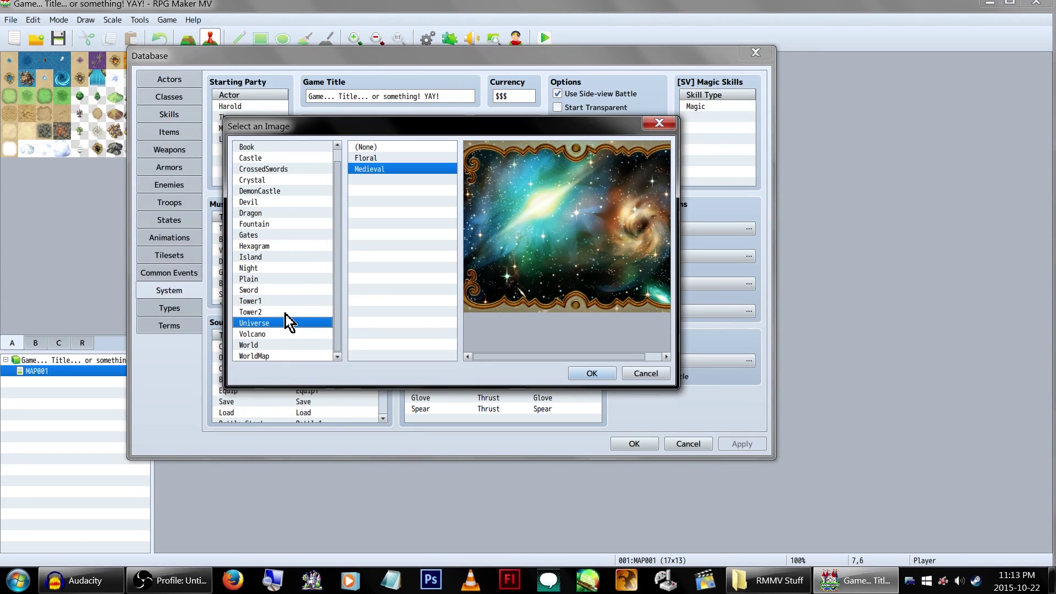
pyautogui.click(286, 311)
pyautogui.click(288, 301)
pyautogui.click(290, 281)
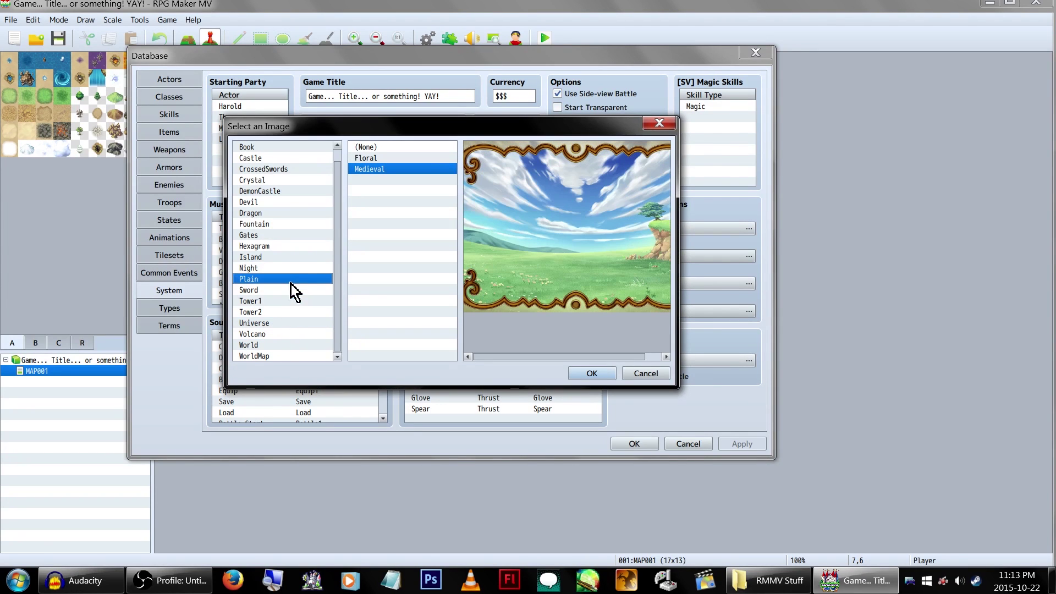
pyautogui.click(296, 256)
pyautogui.click(302, 203)
pyautogui.scroll(1, 302, 200)
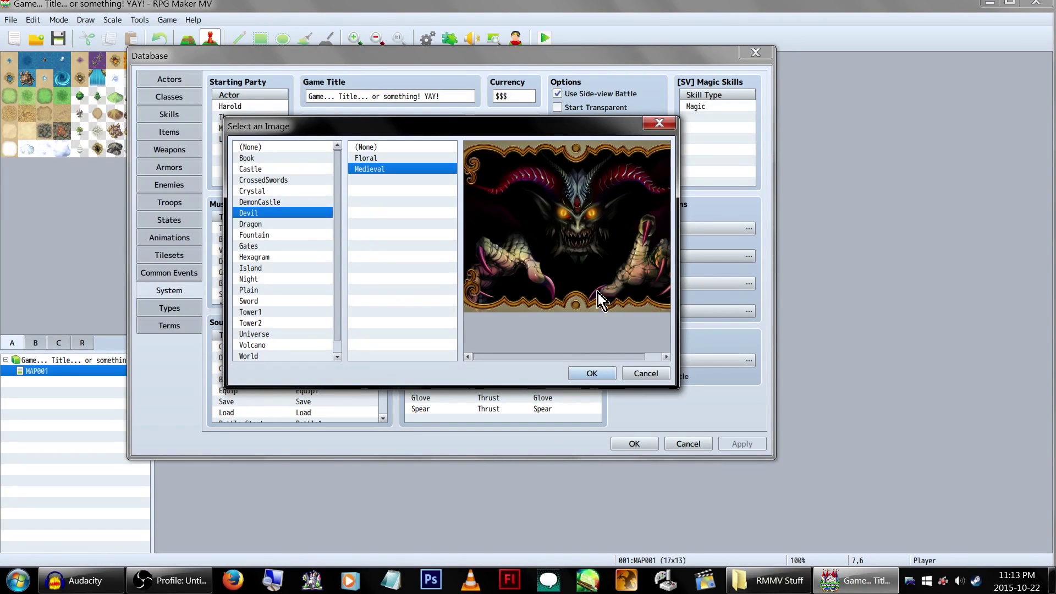
# Step: Use Devil with the Floral frame, keep Draw Game Title on, and apply
pyautogui.click(422, 158)
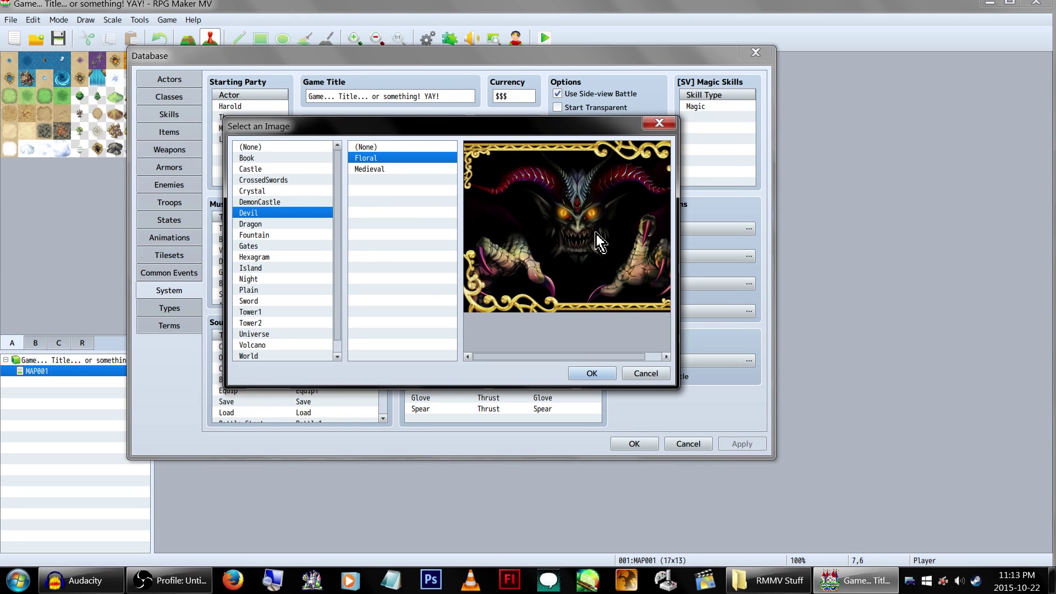
pyautogui.click(594, 374)
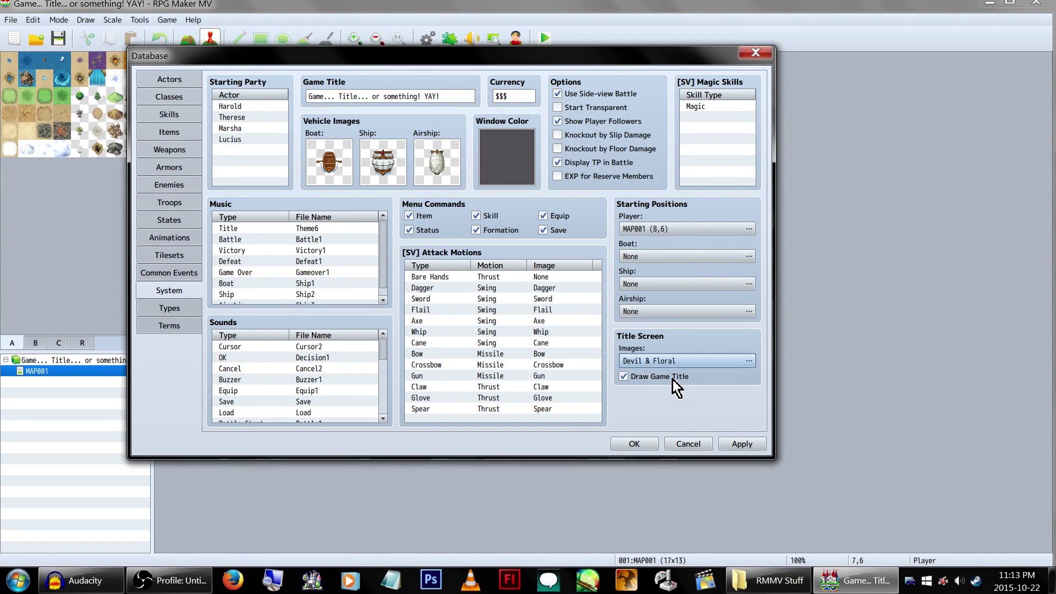
pyautogui.click(655, 378)
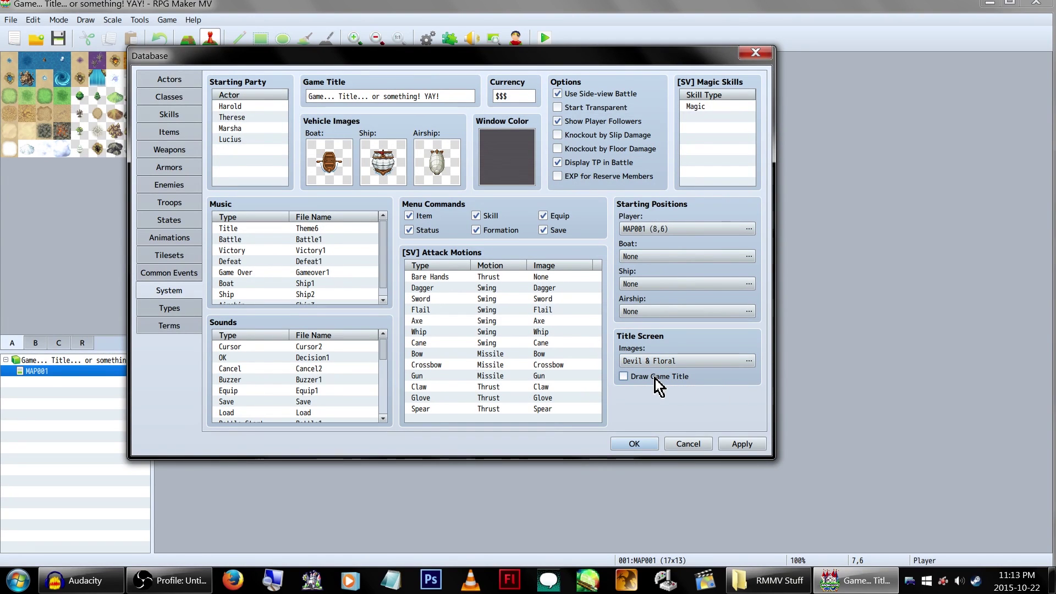
pyautogui.click(647, 378)
pyautogui.click(748, 446)
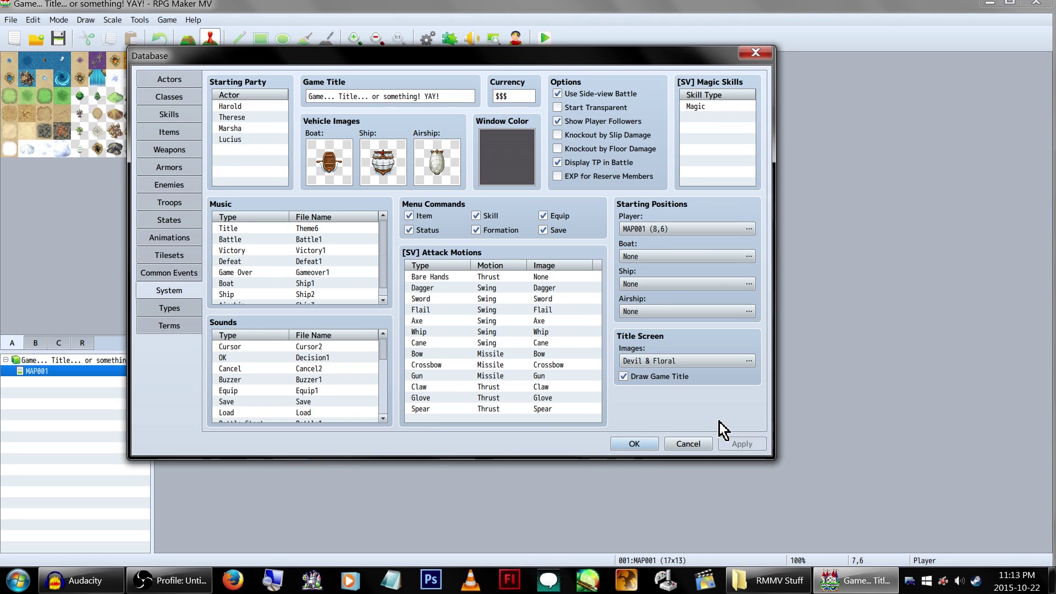
pyautogui.moveTo(470, 54); pyautogui.dragTo(549, 33)
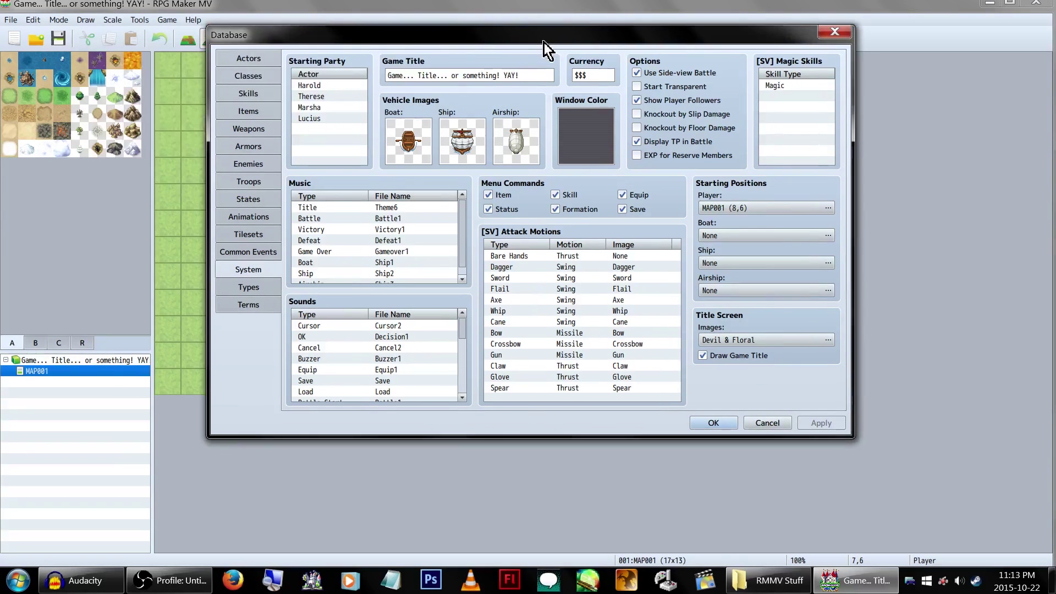
pyautogui.click(529, 258)
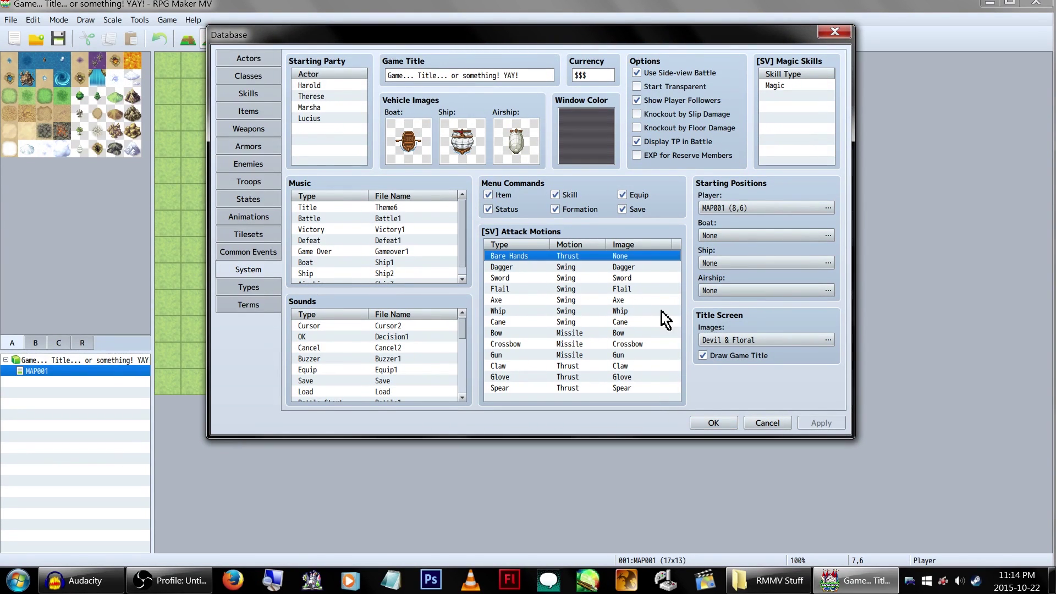
pyautogui.doubleClick(632, 254)
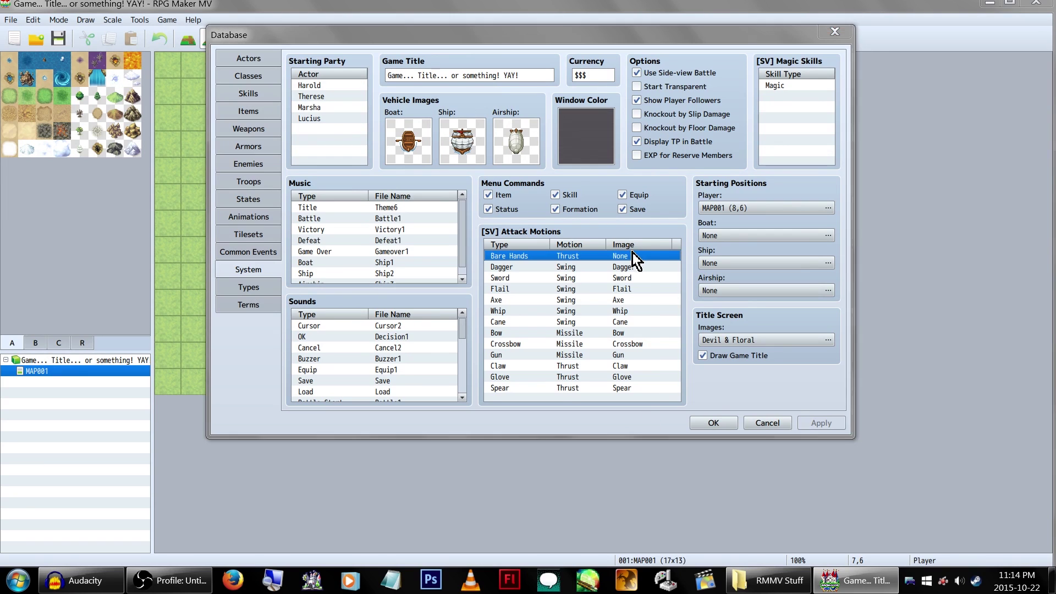
pyautogui.click(601, 324)
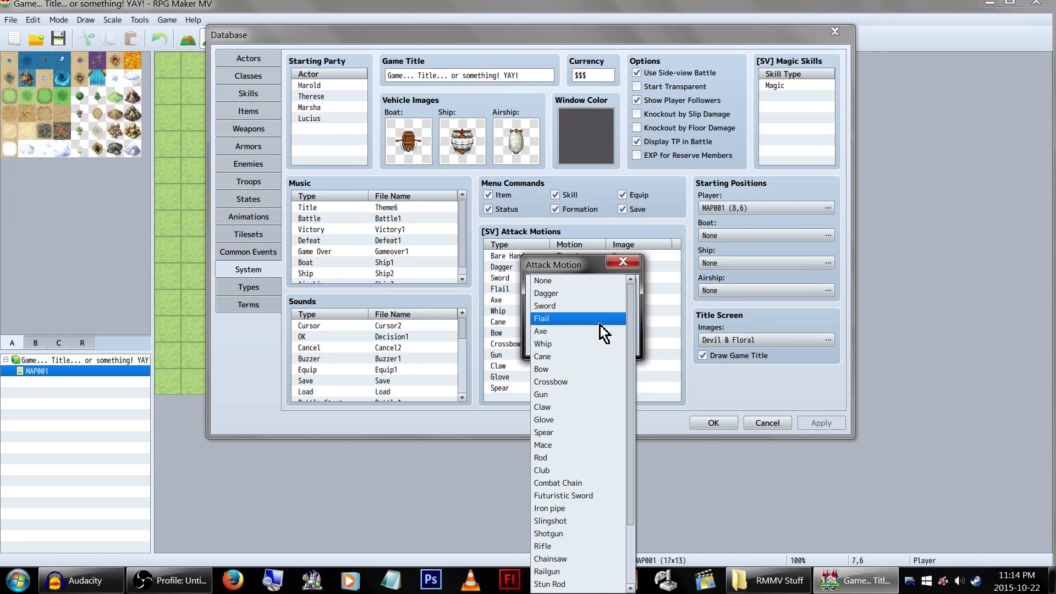
pyautogui.moveTo(631, 305); pyautogui.dragTo(636, 408)
pyautogui.click(645, 305)
pyautogui.click(613, 330)
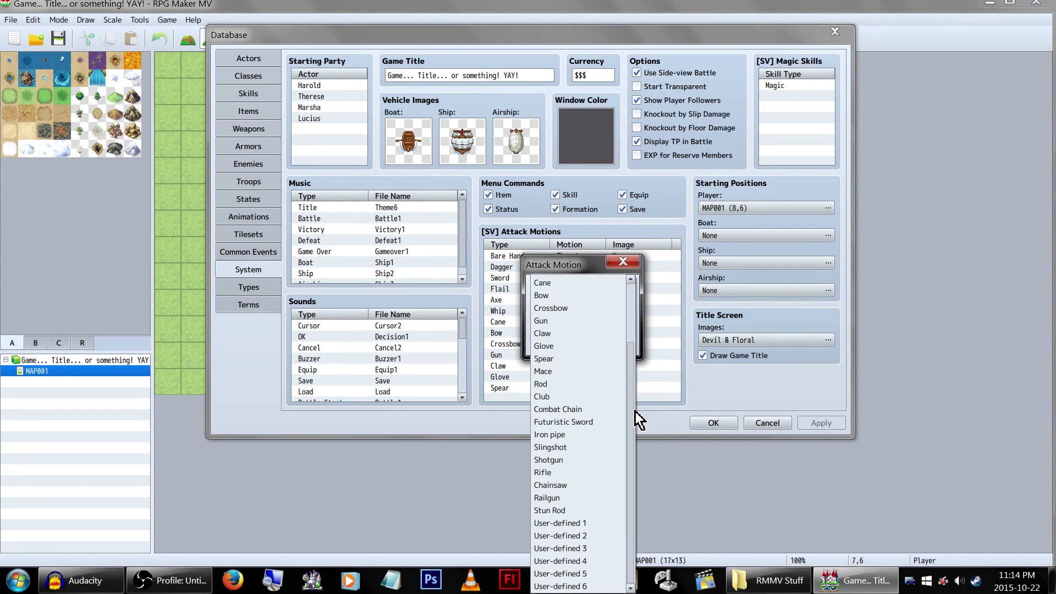
pyautogui.click(638, 409)
pyautogui.click(624, 342)
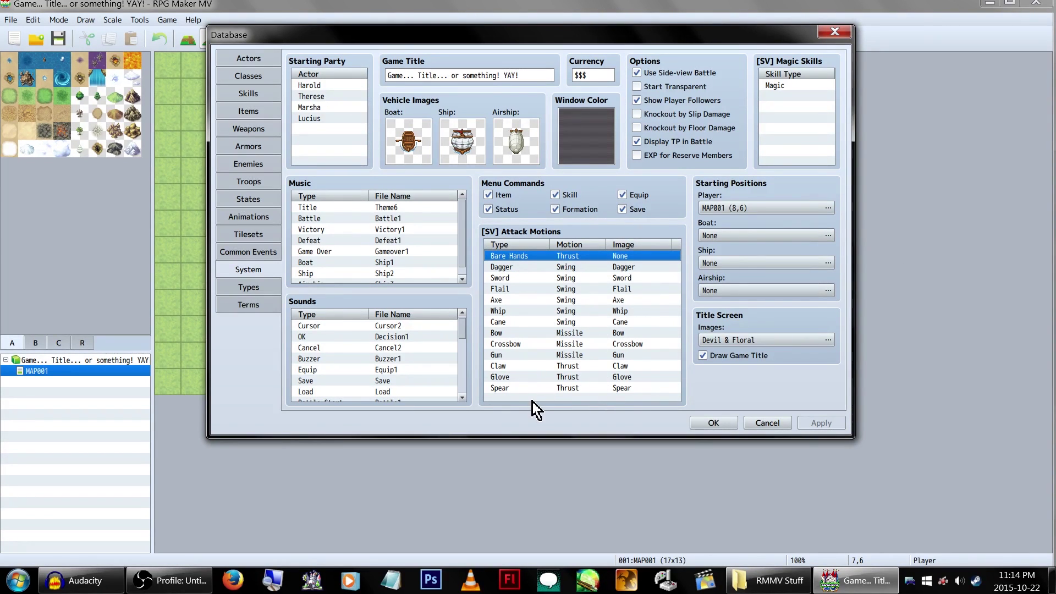
pyautogui.moveTo(536, 388); pyautogui.dragTo(550, 366)
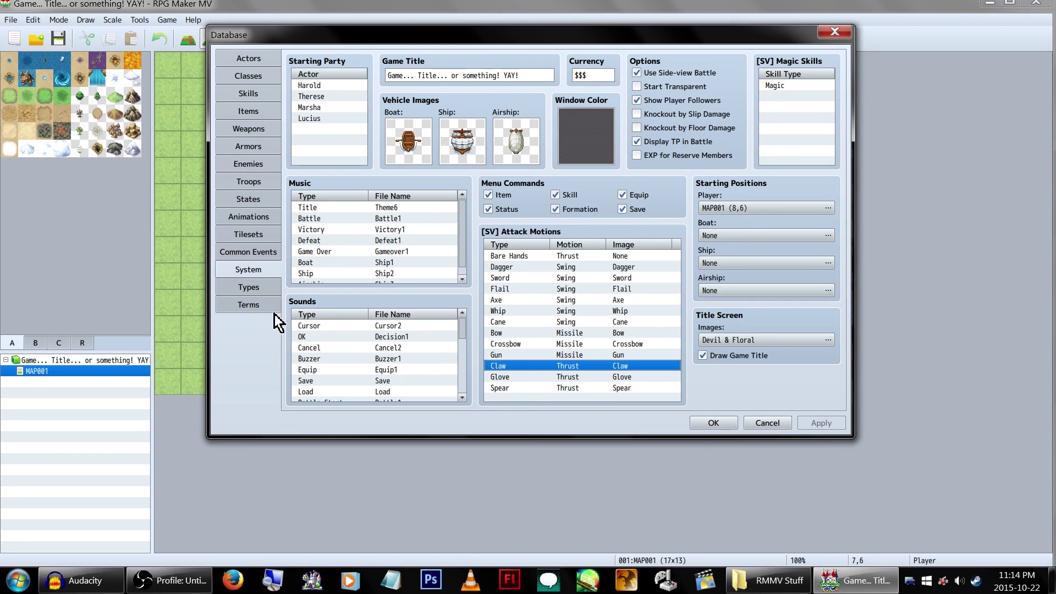
# Step: Set the window colour to Red -255, Green -255, Blue 170, then bring up the Types page
pyautogui.click(263, 285)
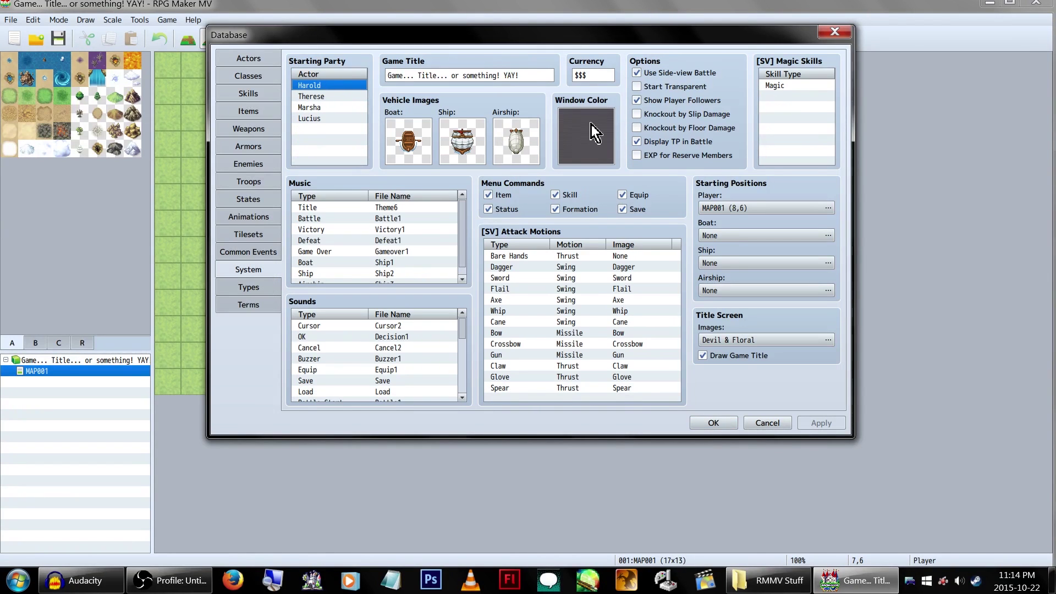
pyautogui.doubleClick(591, 124)
pyautogui.moveTo(504, 216); pyautogui.dragTo(607, 235)
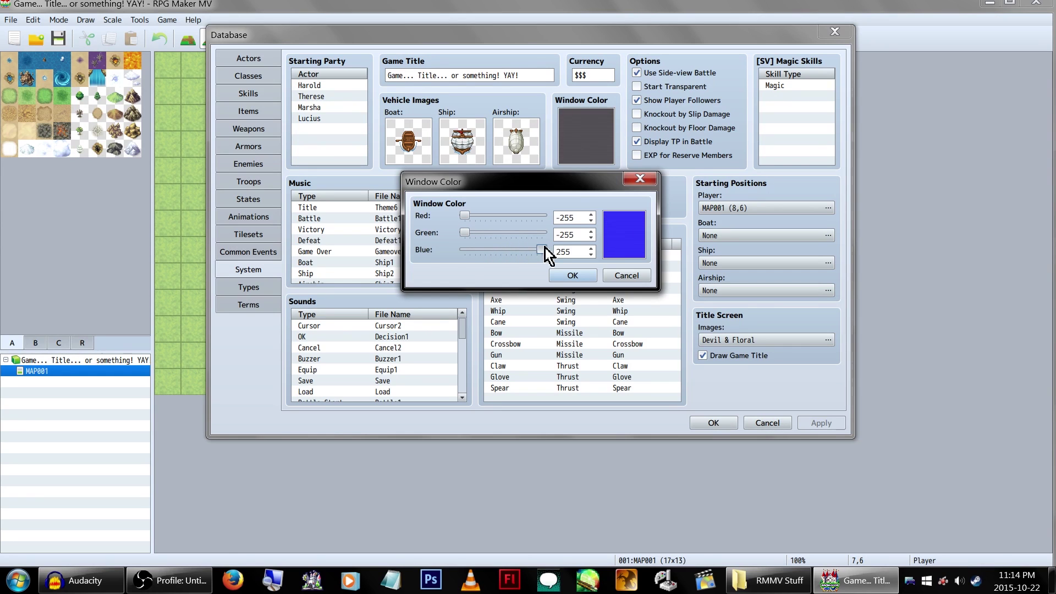
pyautogui.moveTo(522, 259); pyautogui.dragTo(530, 259)
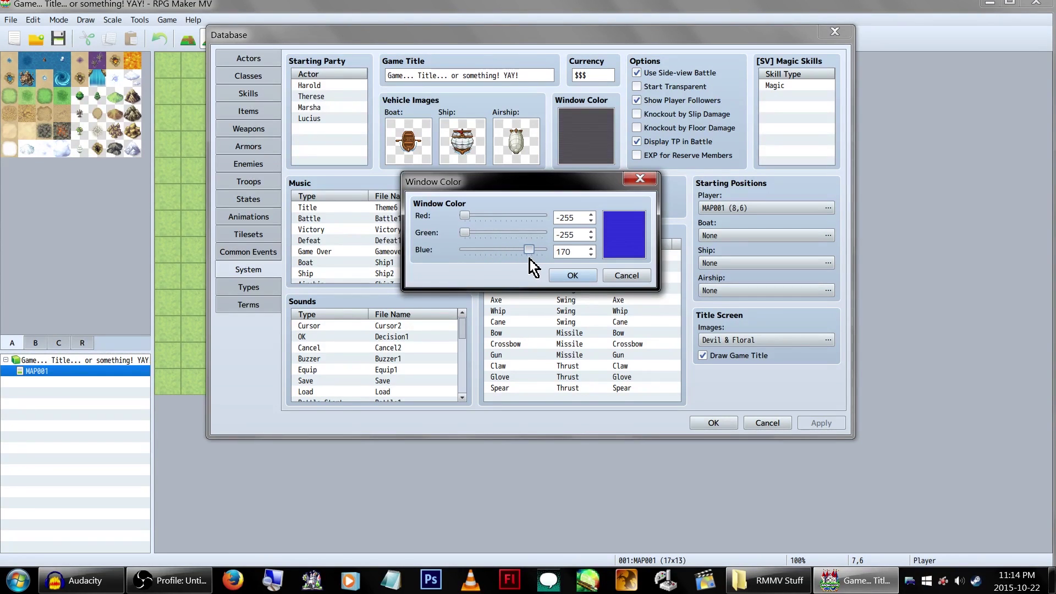
pyautogui.click(571, 276)
pyautogui.click(250, 287)
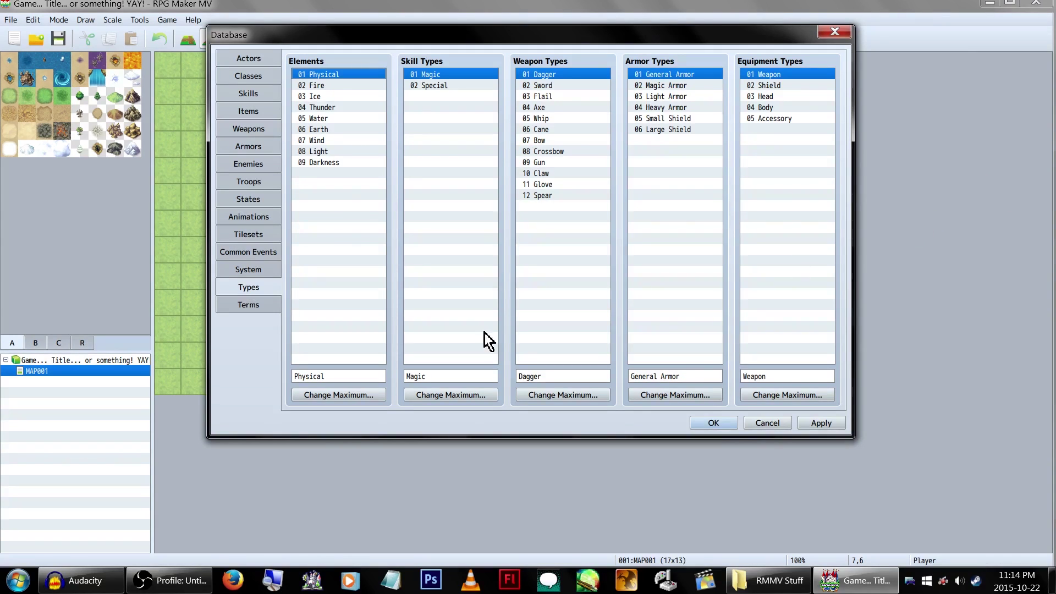
# Step: Review the Darkness, Special, Gun, Heavy Armor and Body type entries, apply, then go to Terms
pyautogui.click(352, 162)
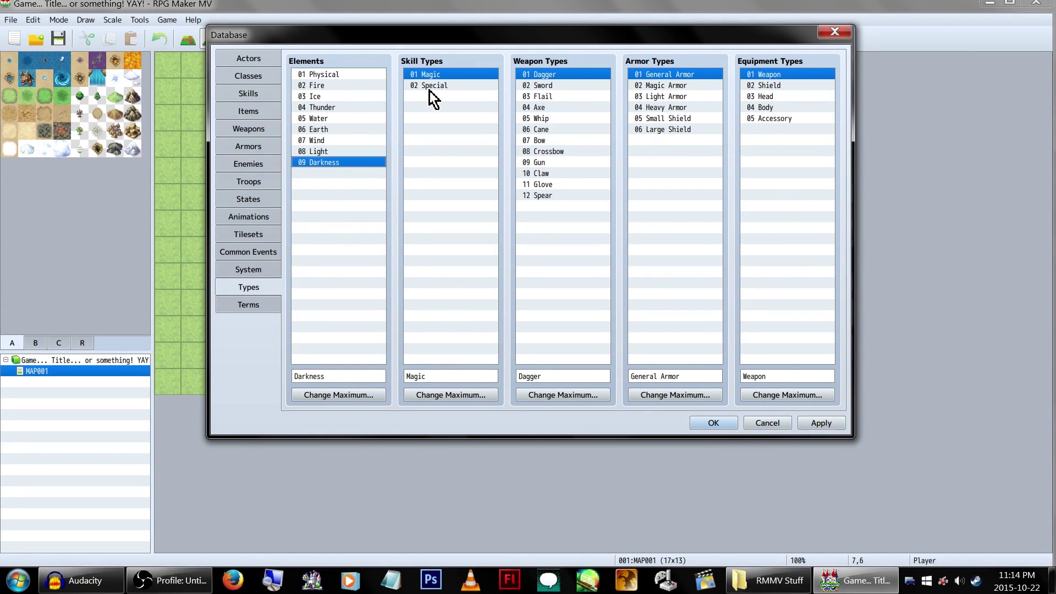
pyautogui.click(430, 86)
pyautogui.click(572, 162)
pyautogui.click(709, 108)
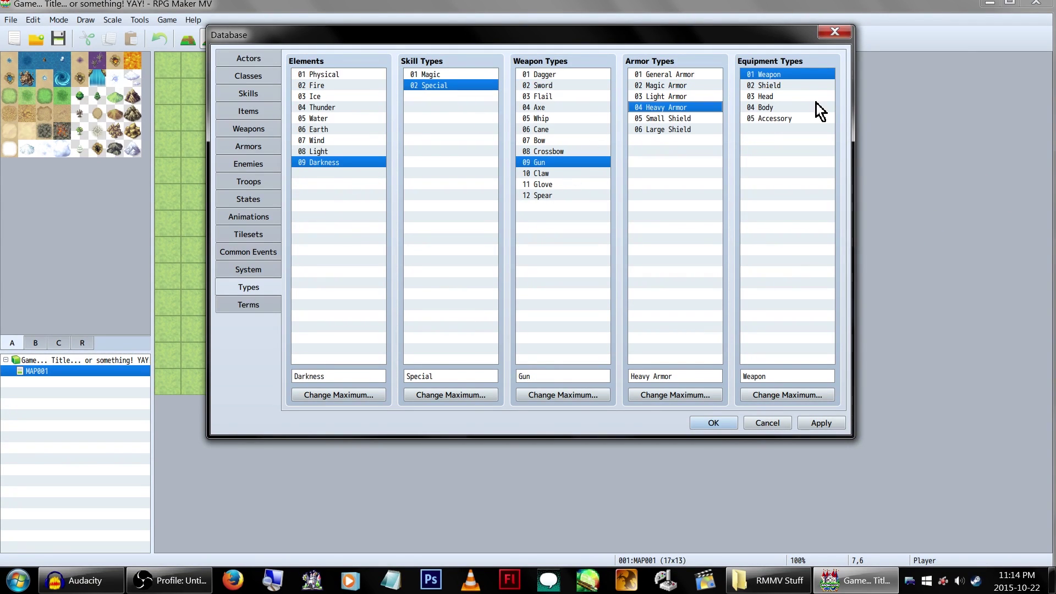
pyautogui.click(794, 108)
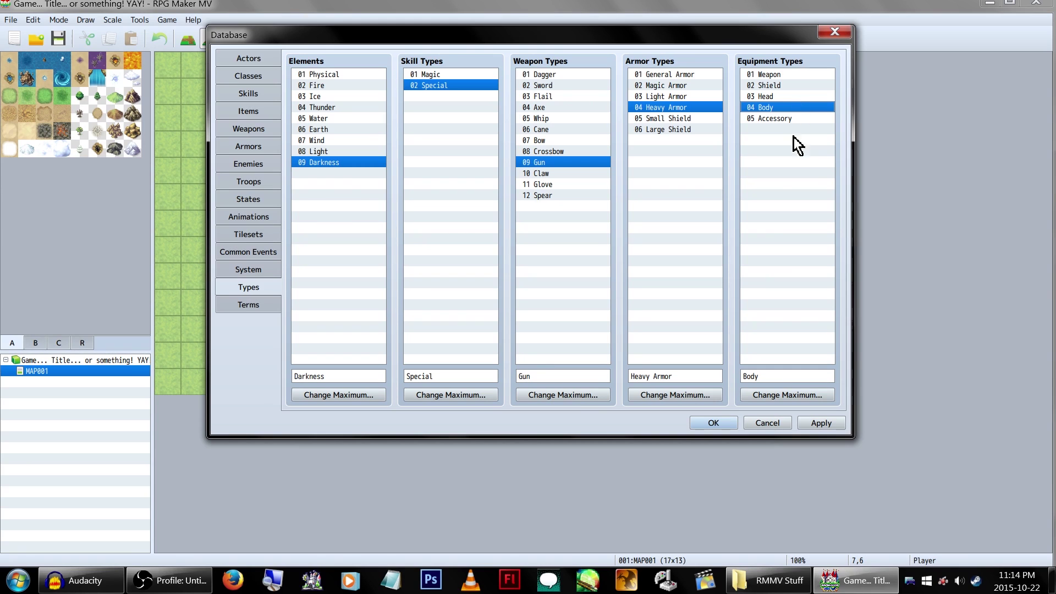
pyautogui.click(823, 425)
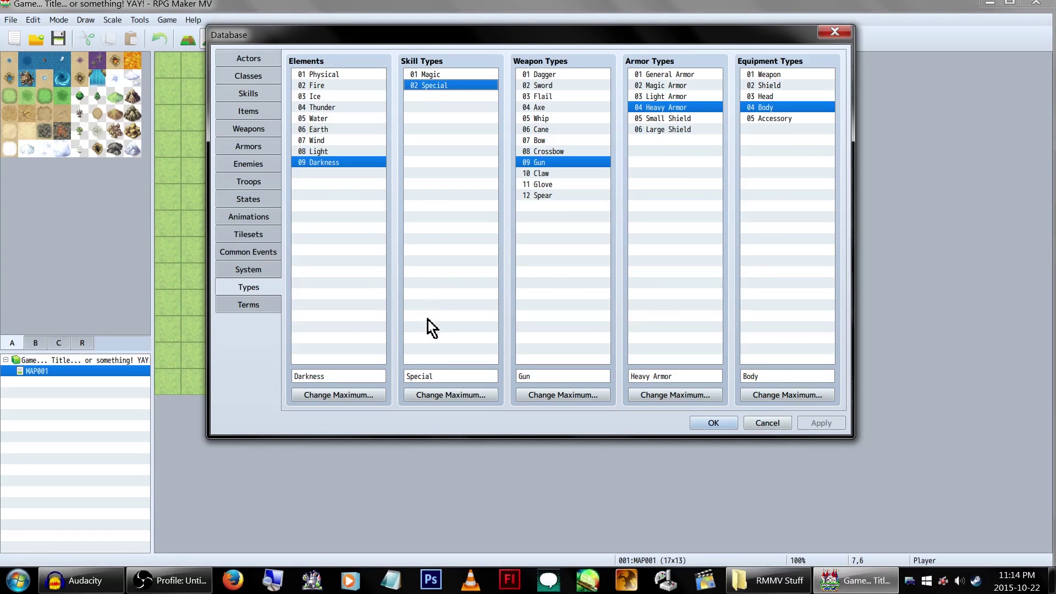
pyautogui.click(346, 318)
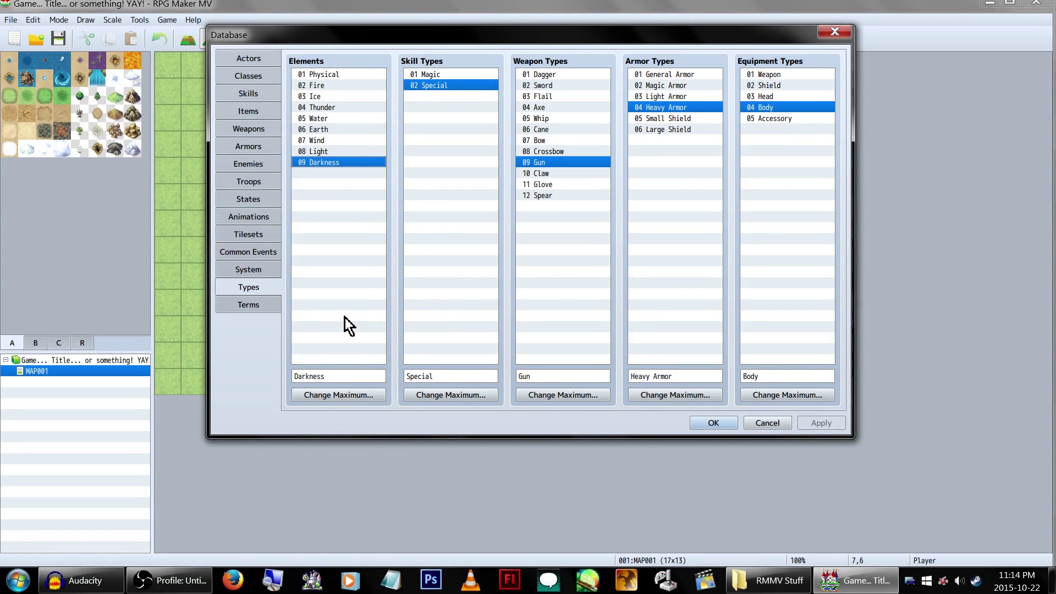
pyautogui.click(260, 304)
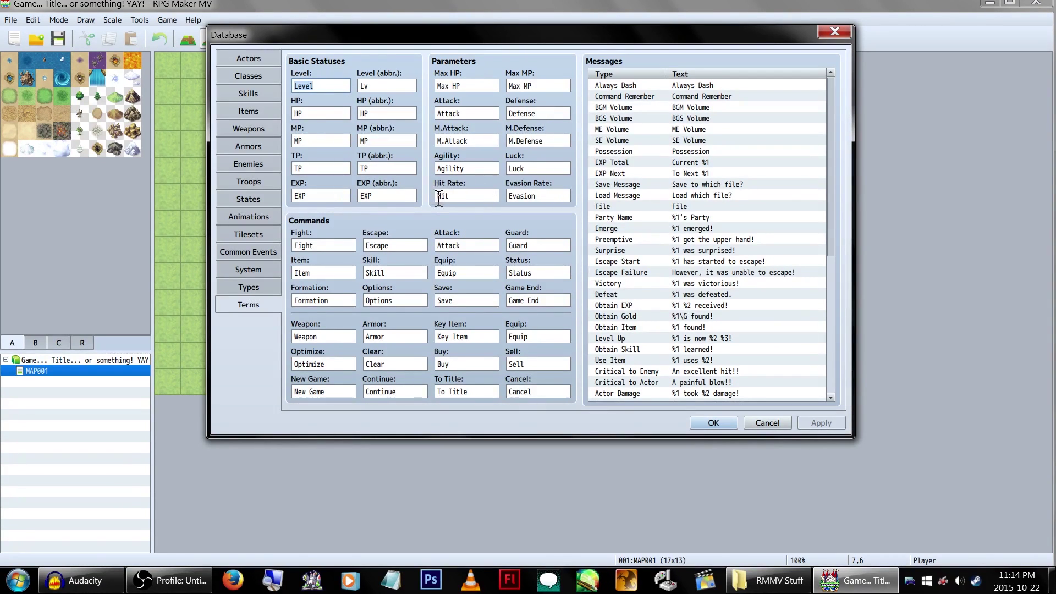
# Step: Review the TP and EXP status terms and the Game End, Formation, Options and Save commands
pyautogui.click(325, 170)
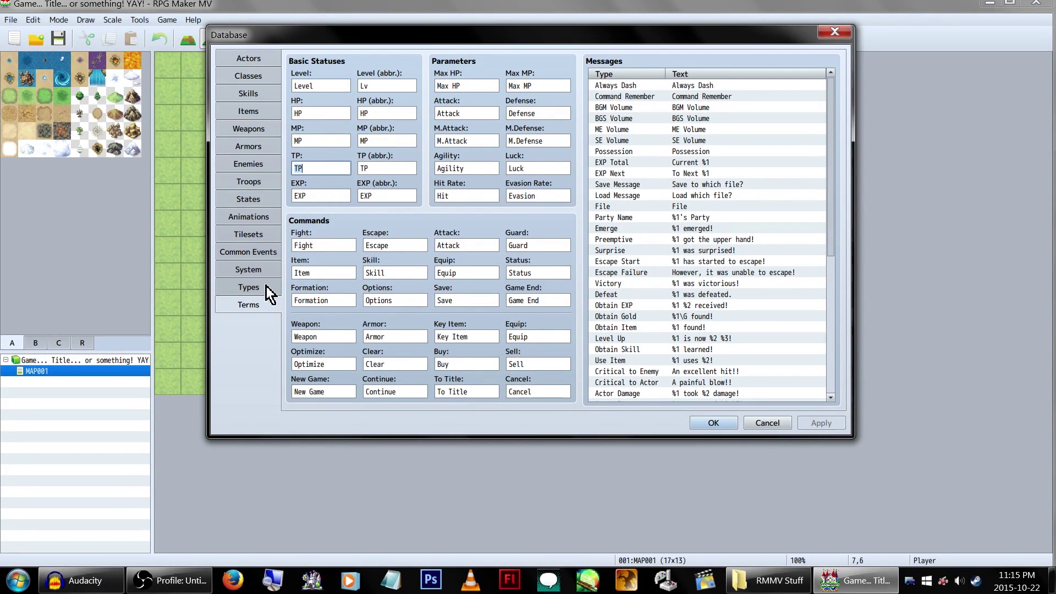
pyautogui.click(338, 197)
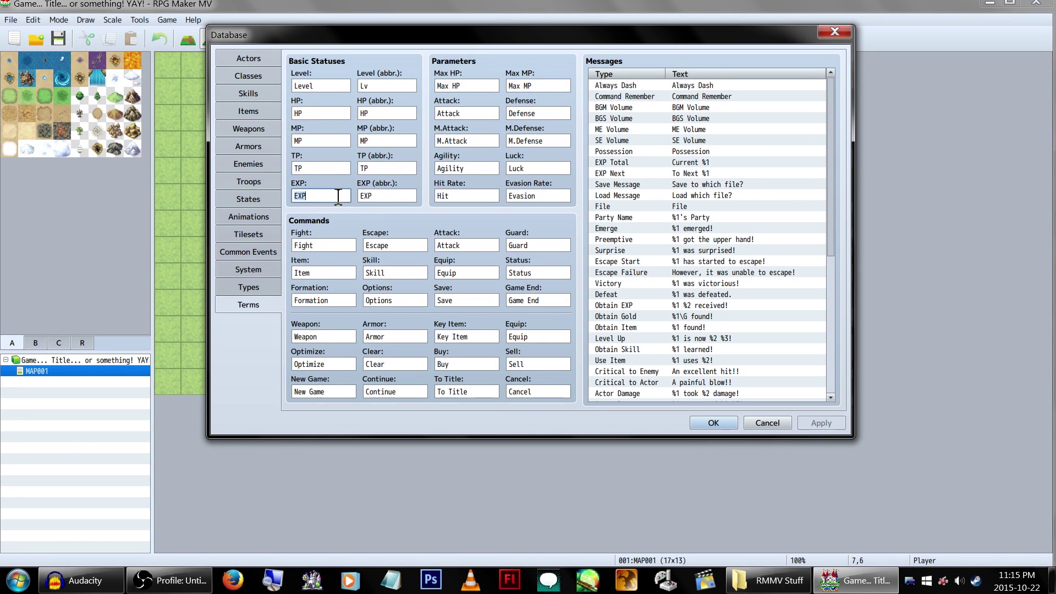
pyautogui.click(397, 198)
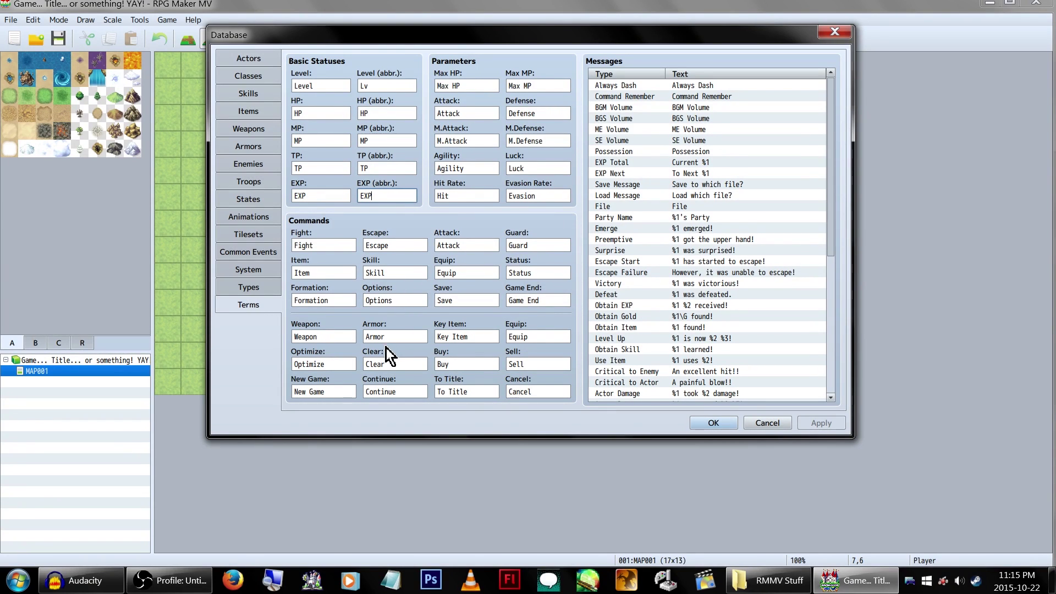
pyautogui.doubleClick(343, 299)
pyautogui.press('Tab')
pyautogui.press('Tab')
pyautogui.press('Tab')
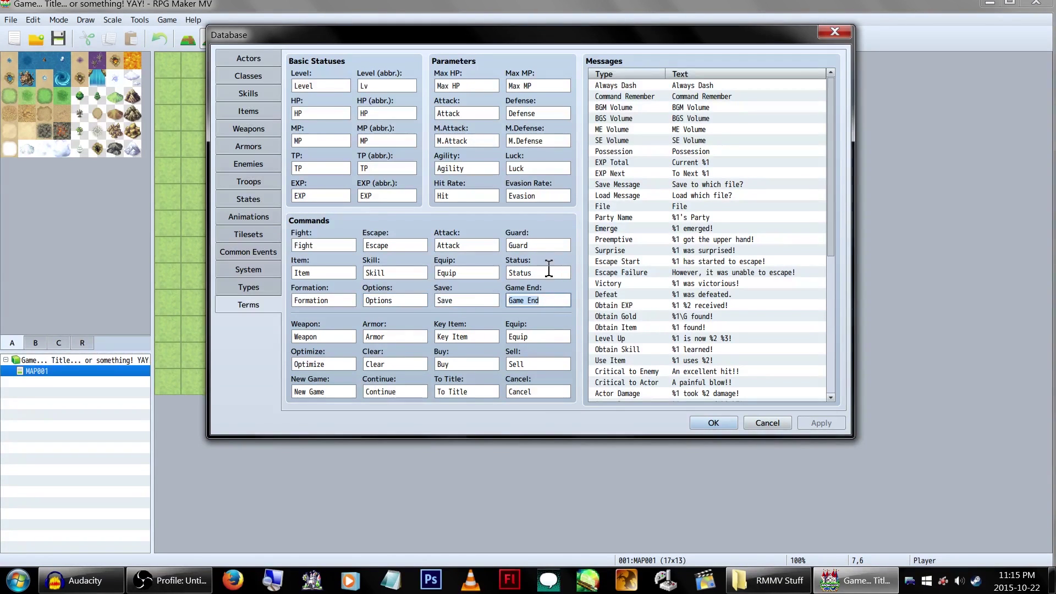
pyautogui.doubleClick(341, 300)
pyautogui.doubleClick(416, 299)
pyautogui.doubleClick(489, 302)
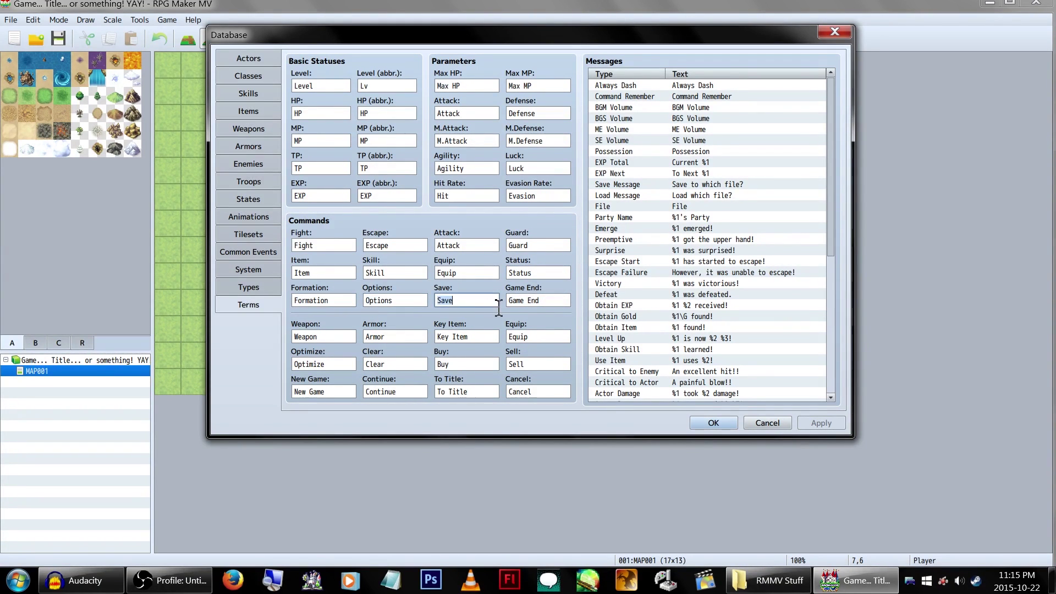
pyautogui.click(512, 302)
# Step: Review the Weapon, Optimize, New Game, Continue and Cancel command terms, leaving them unchanged
pyautogui.doubleClick(336, 337)
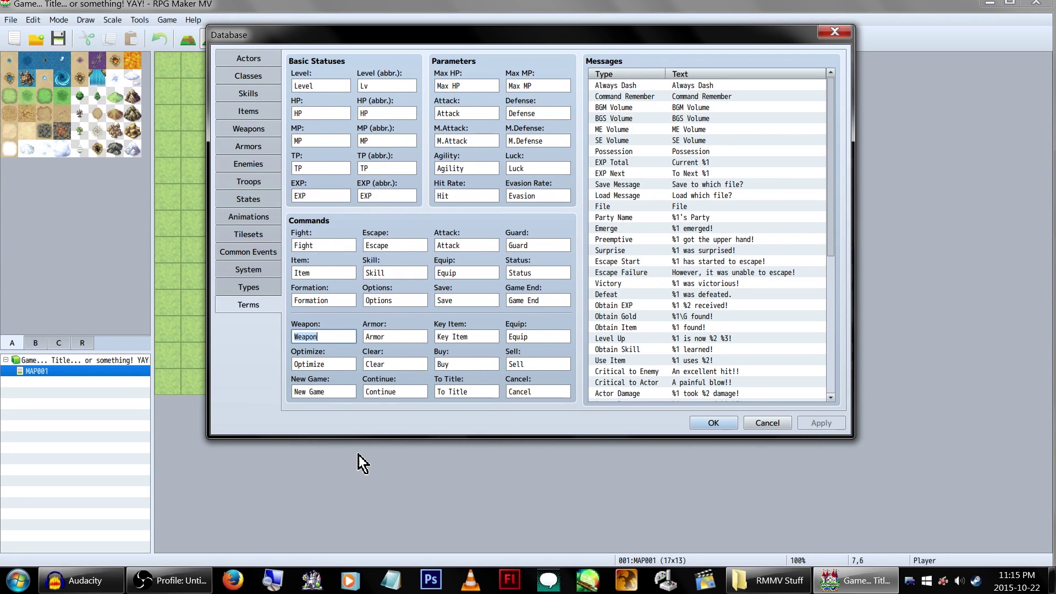
pyautogui.doubleClick(345, 364)
pyautogui.doubleClick(333, 392)
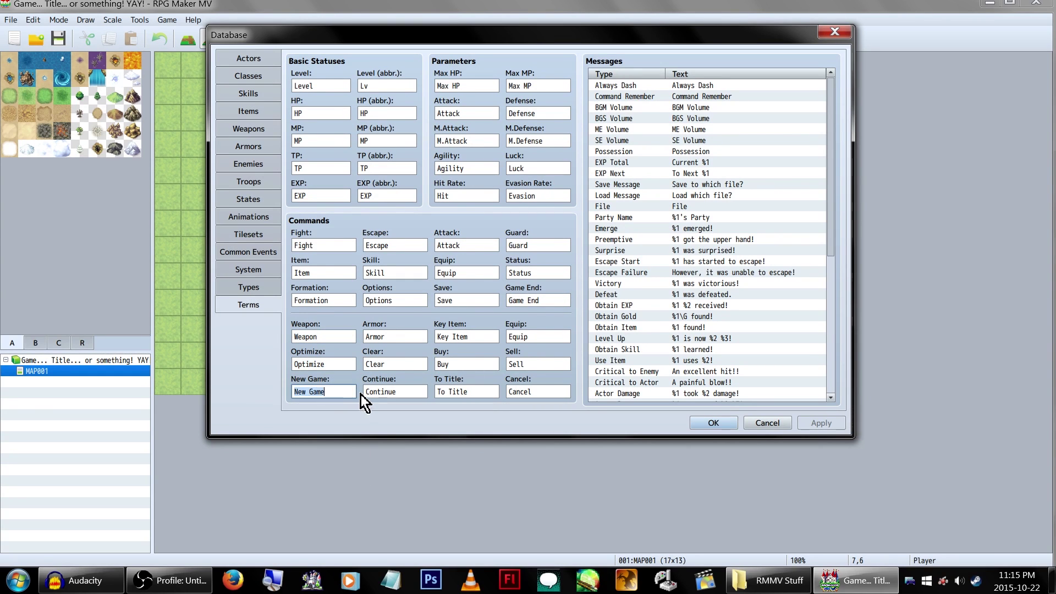
pyautogui.doubleClick(349, 364)
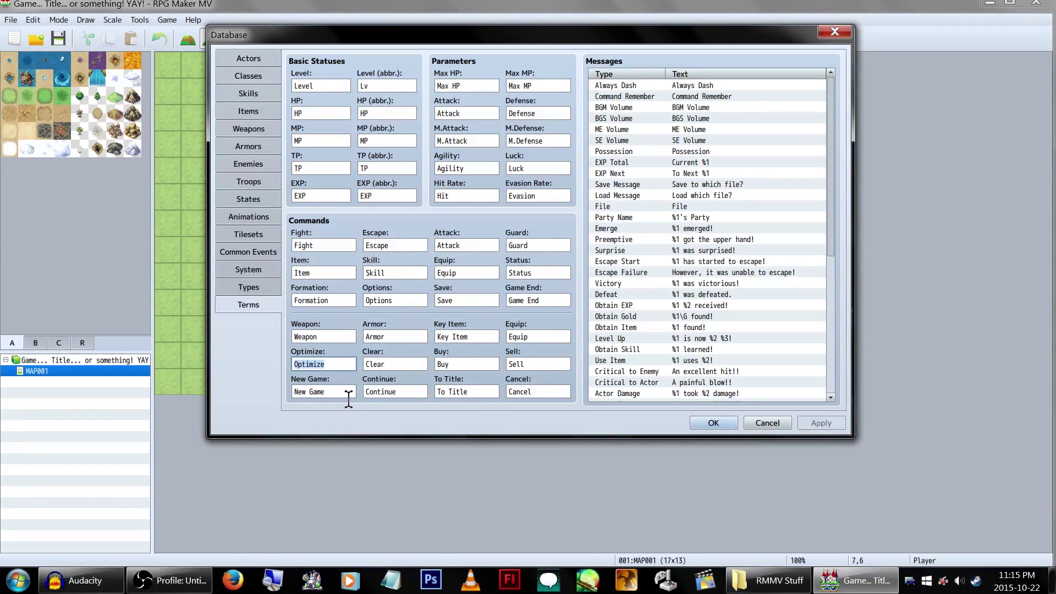
pyautogui.doubleClick(349, 392)
pyautogui.doubleClick(385, 391)
pyautogui.doubleClick(541, 392)
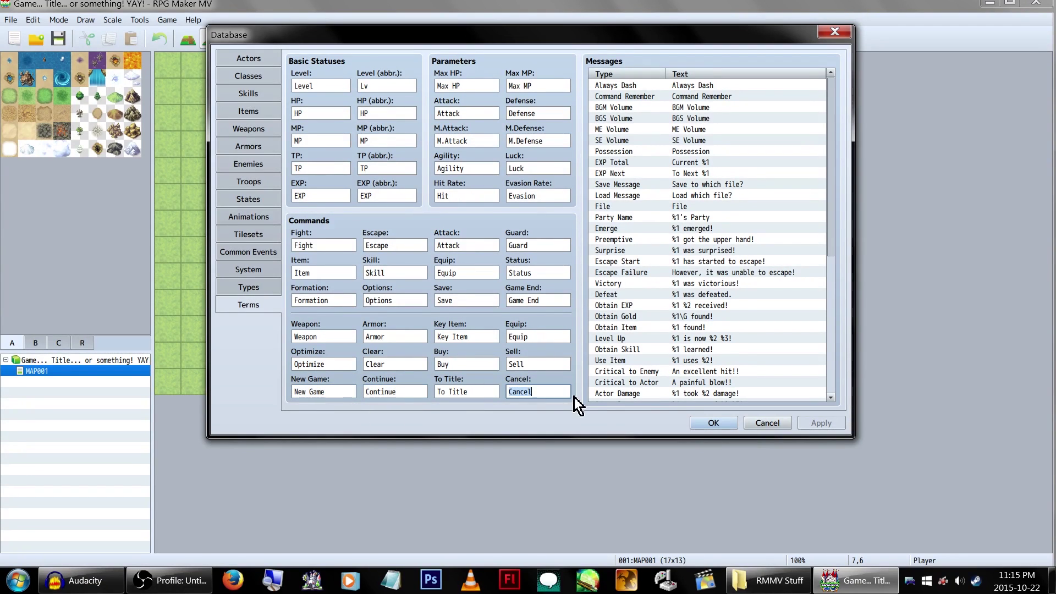
pyautogui.moveTo(637, 39); pyautogui.dragTo(591, 36)
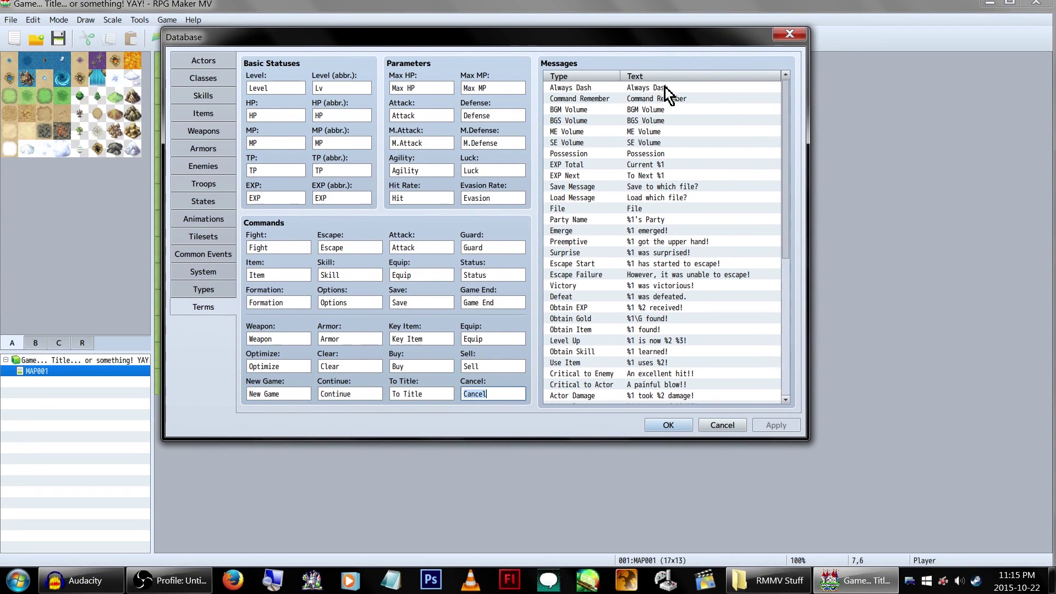
pyautogui.click(665, 87)
# Step: View the Always Dash message and close its editor without changes
pyautogui.moveTo(689, 32); pyautogui.dragTo(633, 49)
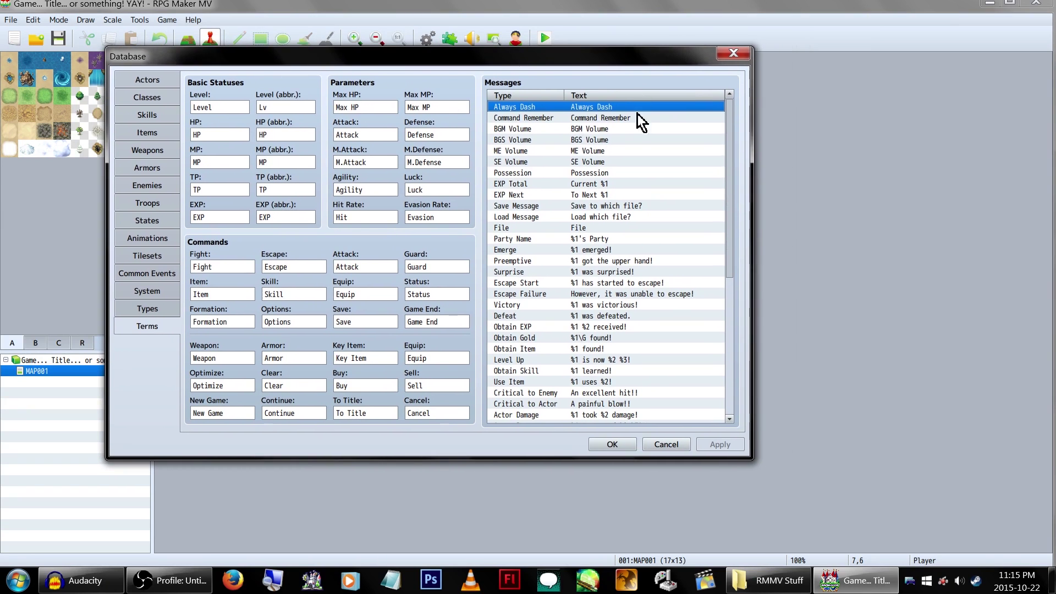
pyautogui.scroll(-4, 620, 132)
pyautogui.scroll(4, 644, 132)
pyautogui.doubleClick(625, 109)
pyautogui.click(610, 247)
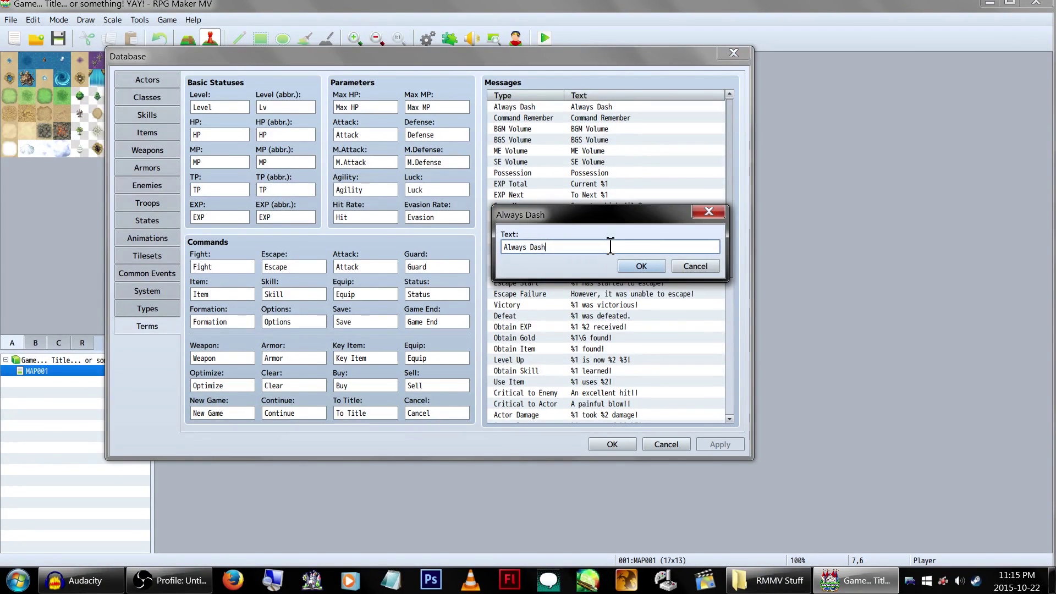
pyautogui.click(699, 268)
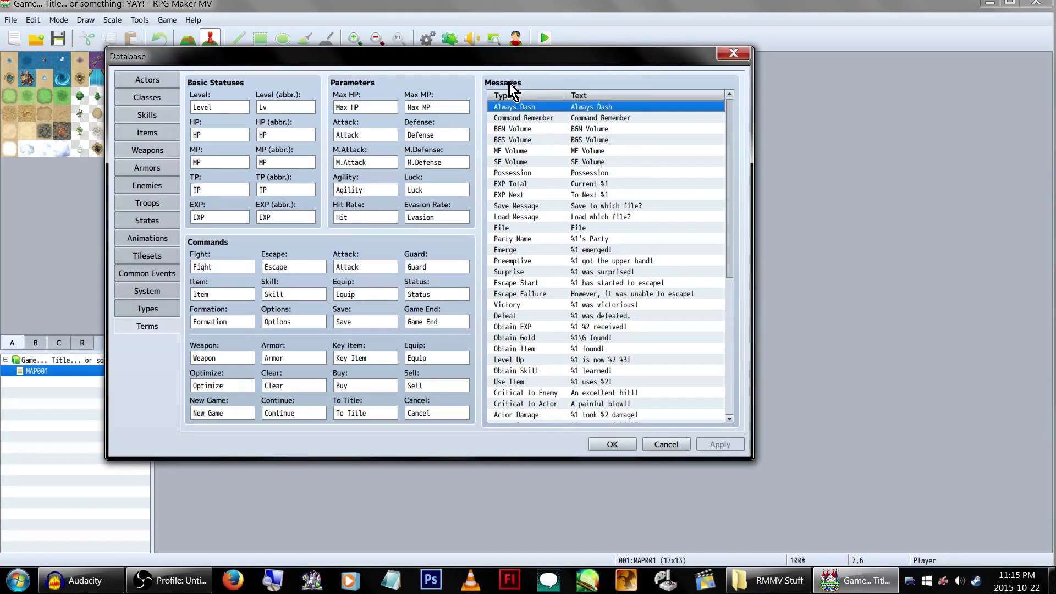
# Step: Look at the Enemy No Hit message, then view and cancel the Enemy Loss message
pyautogui.scroll(-3, 667, 311)
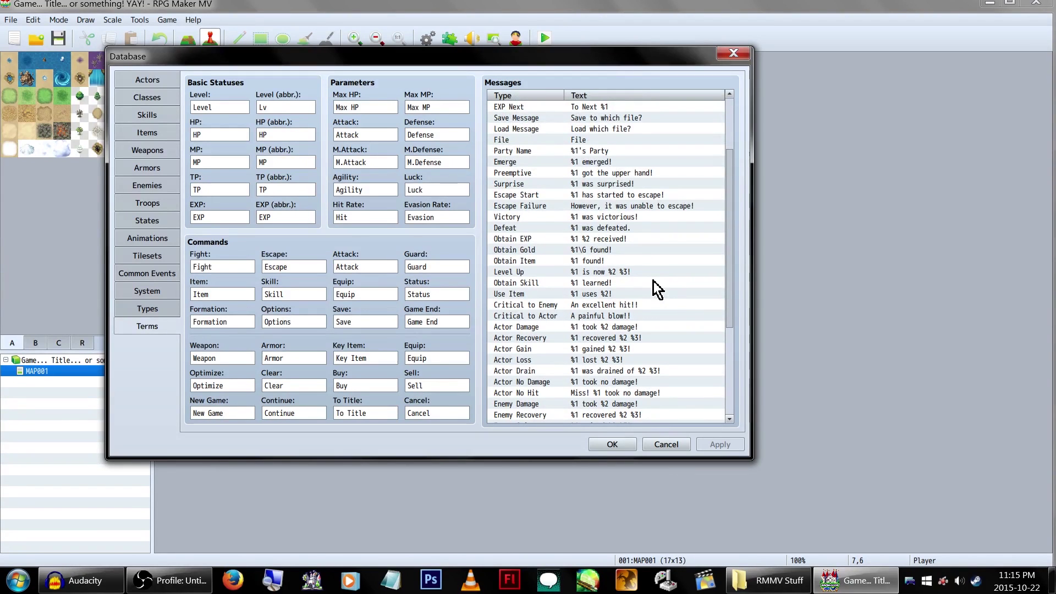
pyautogui.scroll(-2, 620, 167)
pyautogui.scroll(-3, 709, 262)
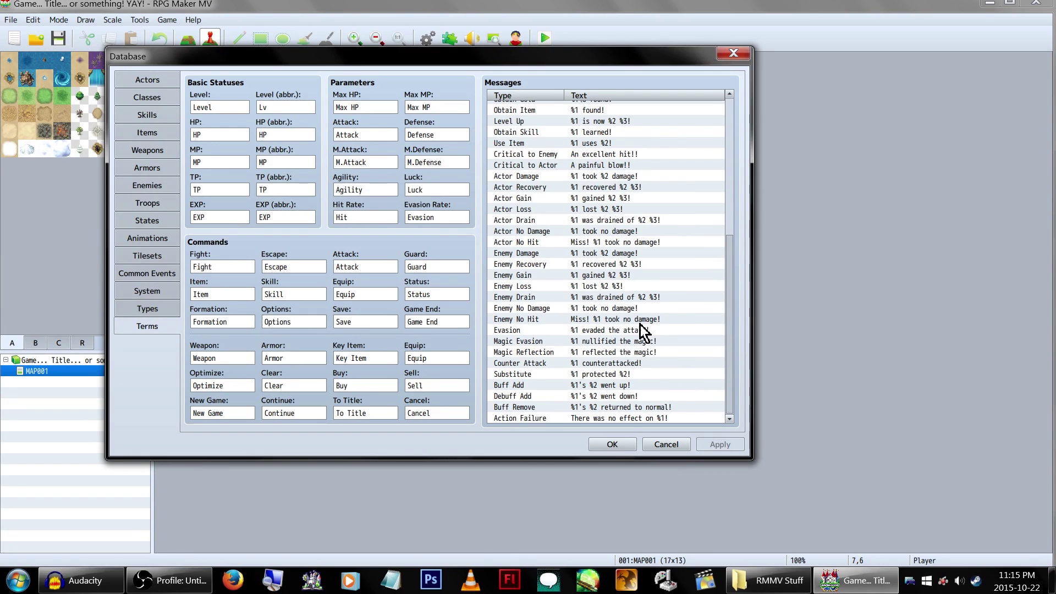
pyautogui.click(637, 321)
pyautogui.scroll(7, 620, 346)
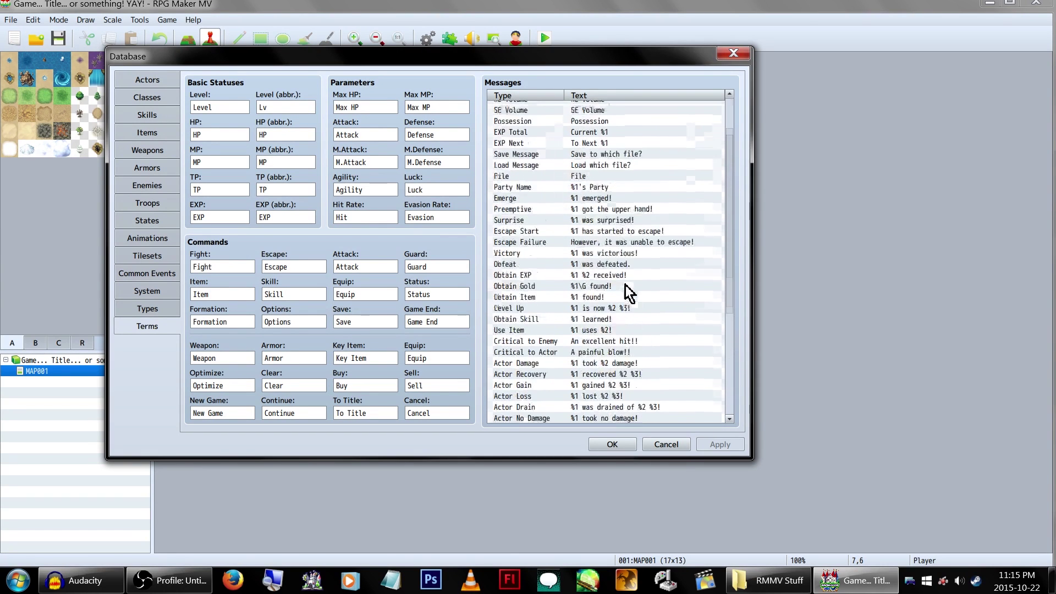
pyautogui.scroll(-7, 616, 204)
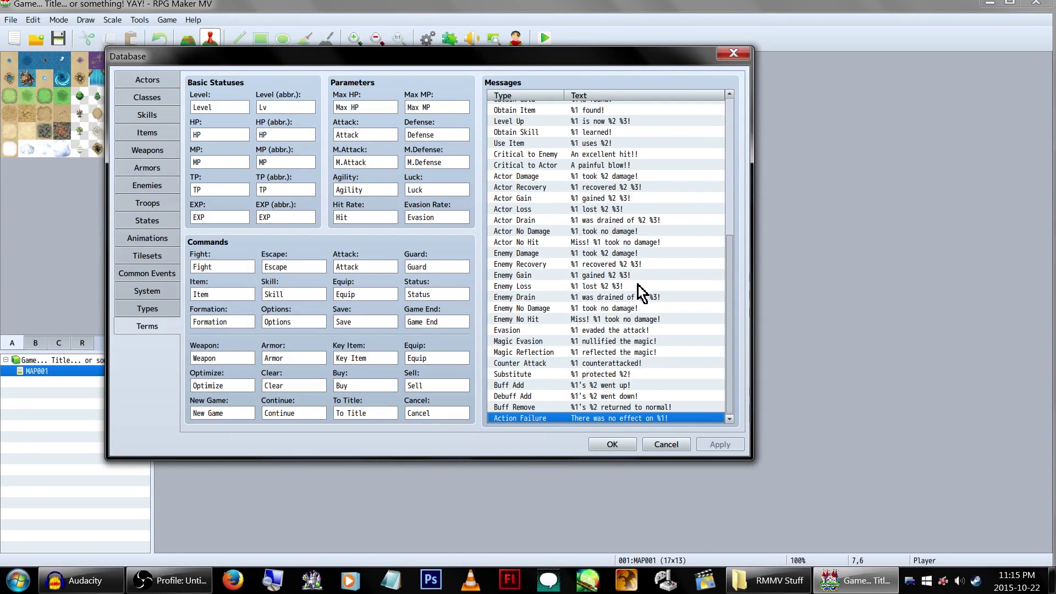
pyautogui.click(638, 286)
pyautogui.doubleClick(638, 285)
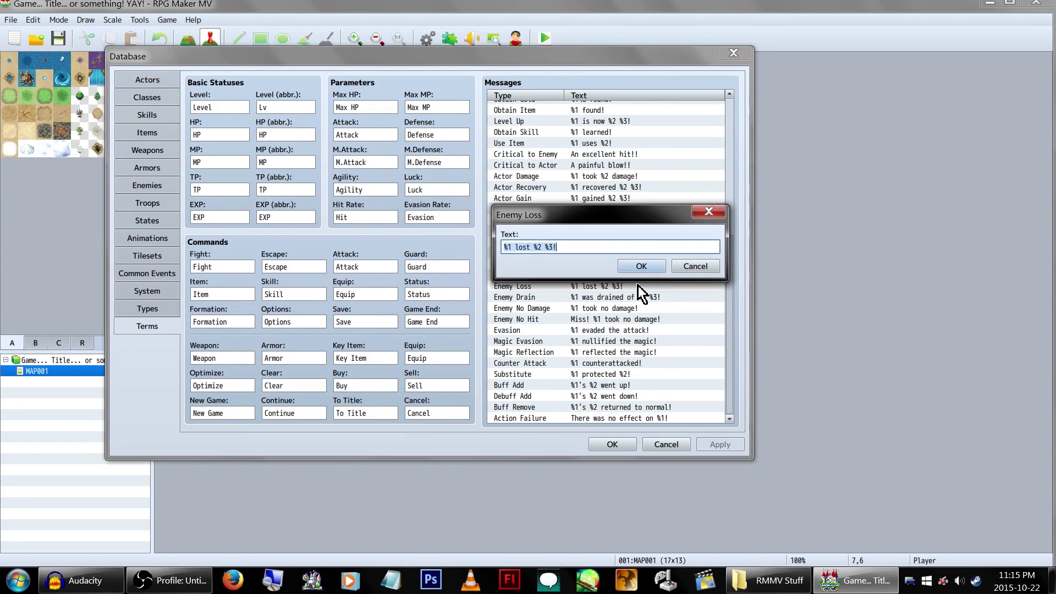
pyautogui.click(633, 248)
pyautogui.click(697, 270)
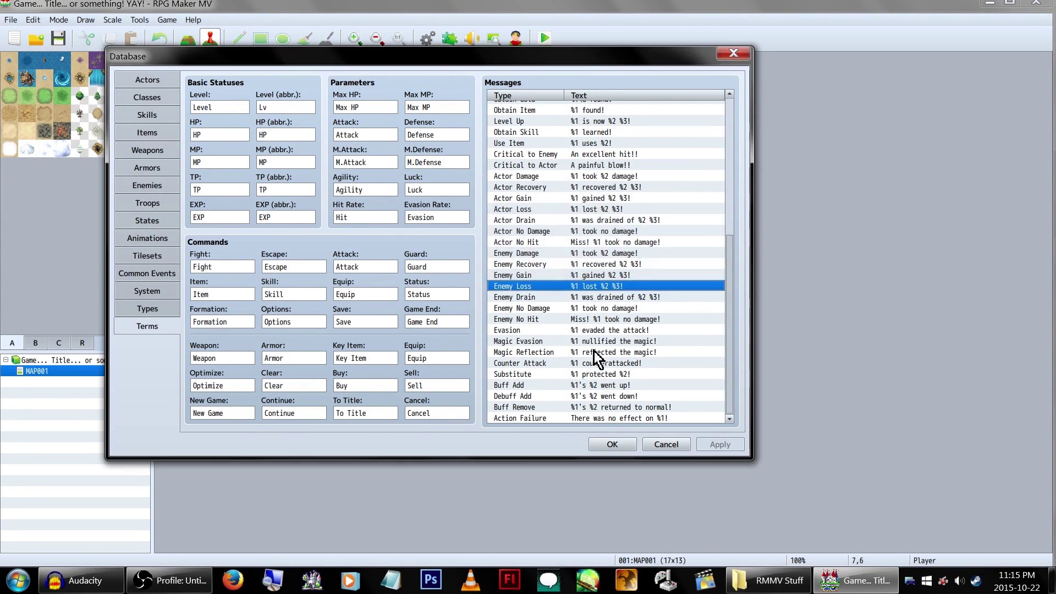
# Step: View and cancel the Magic Reflection, Always Dash, Command Remember and BGS Volume messages unchanged
pyautogui.doubleClick(593, 351)
pyautogui.click(707, 266)
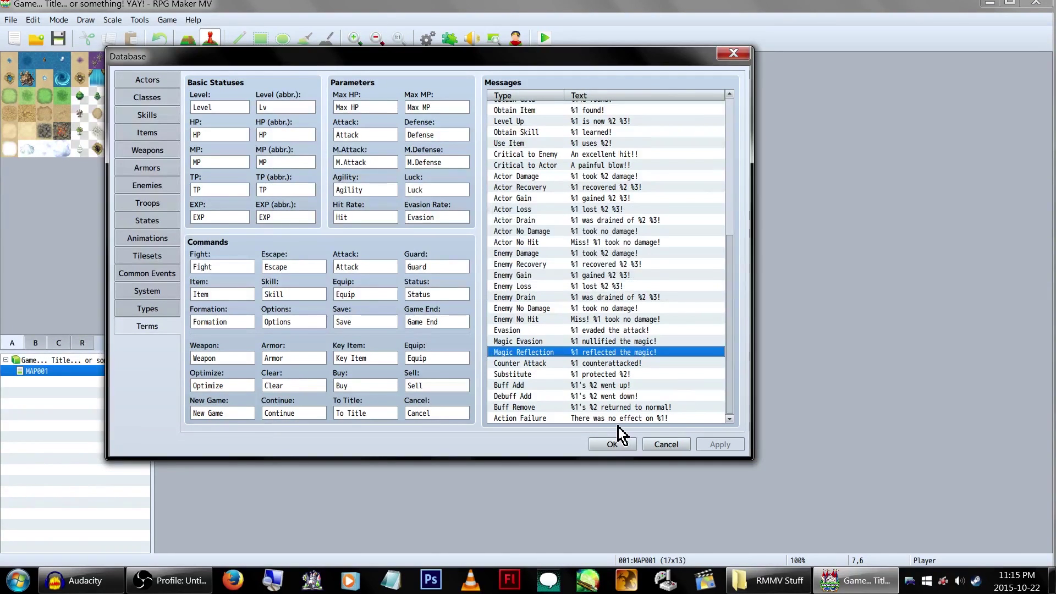
pyautogui.scroll(8, 622, 188)
pyautogui.doubleClick(620, 109)
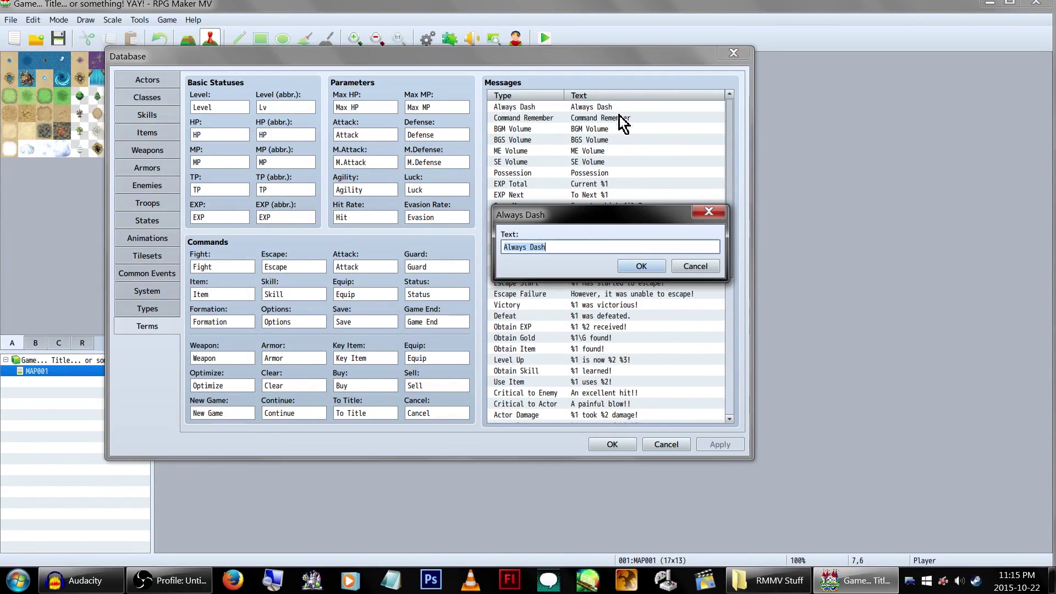
pyautogui.click(697, 265)
pyautogui.doubleClick(598, 117)
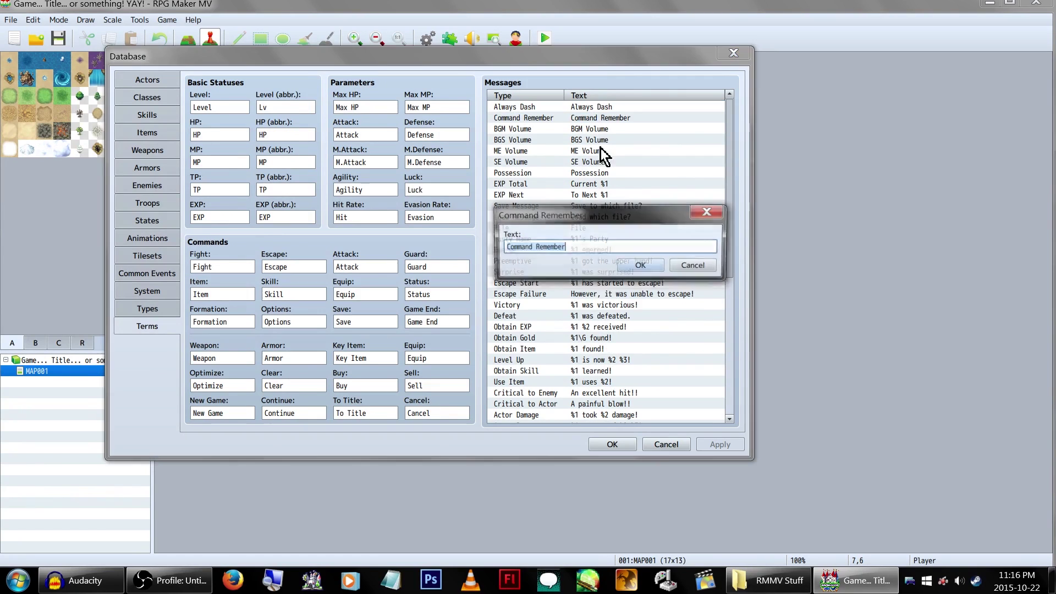
pyautogui.click(692, 269)
pyautogui.doubleClick(608, 139)
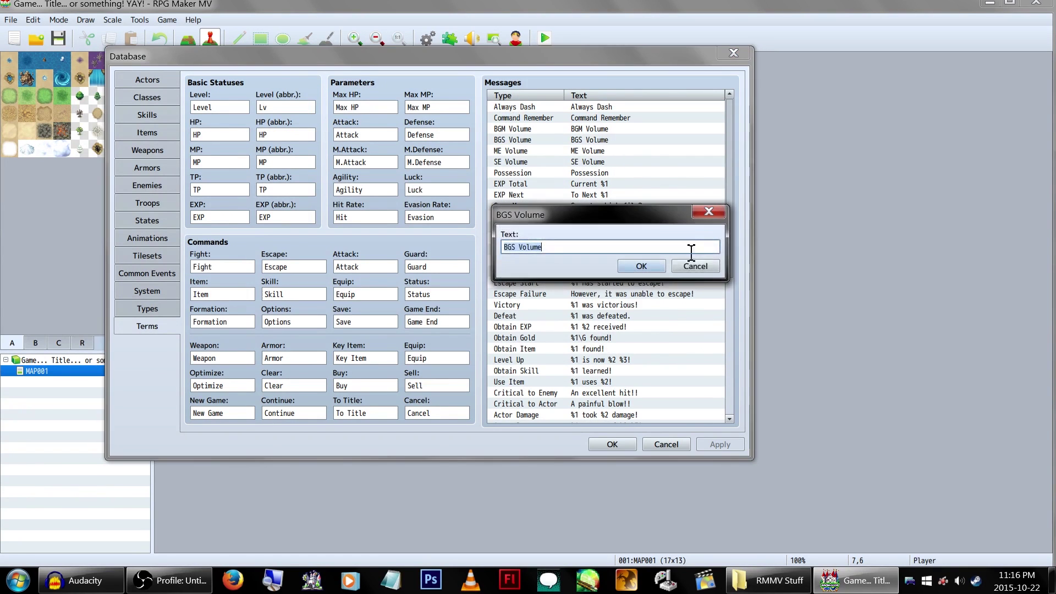
pyautogui.click(688, 265)
# Step: Check the EXP Total, Actor Drain and Enemy Drain messages, then close the Database
pyautogui.click(620, 182)
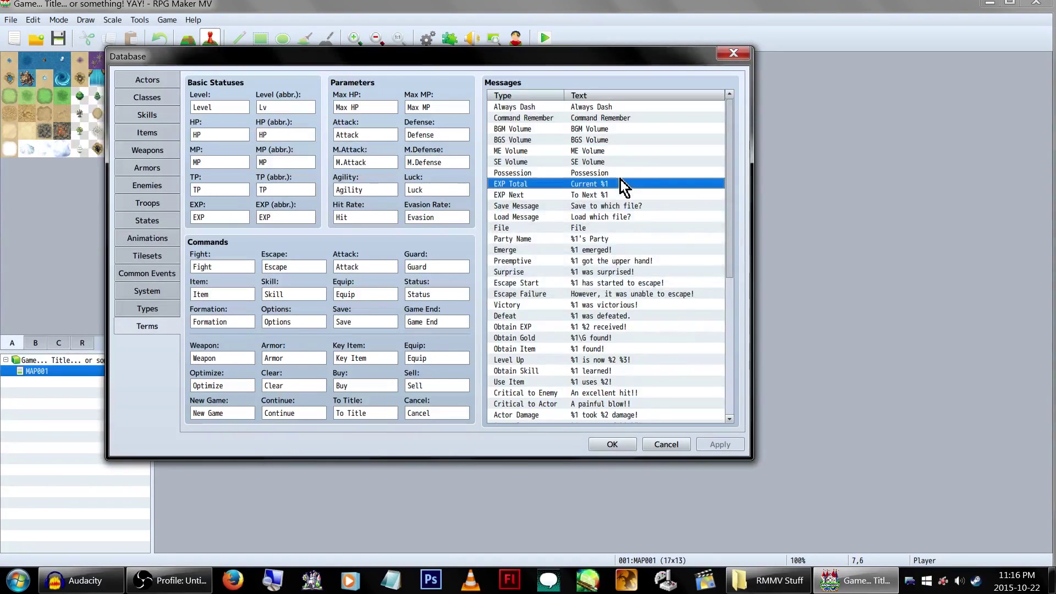
pyautogui.scroll(-7, 638, 275)
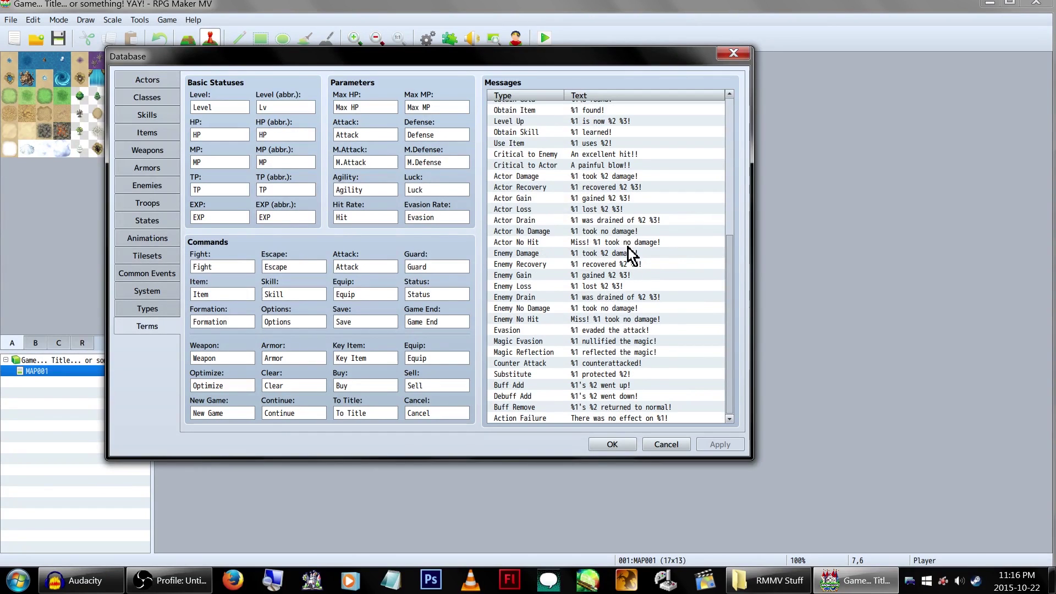
pyautogui.click(634, 220)
pyautogui.moveTo(631, 264); pyautogui.dragTo(622, 299)
pyautogui.moveTo(576, 56); pyautogui.dragTo(716, 46)
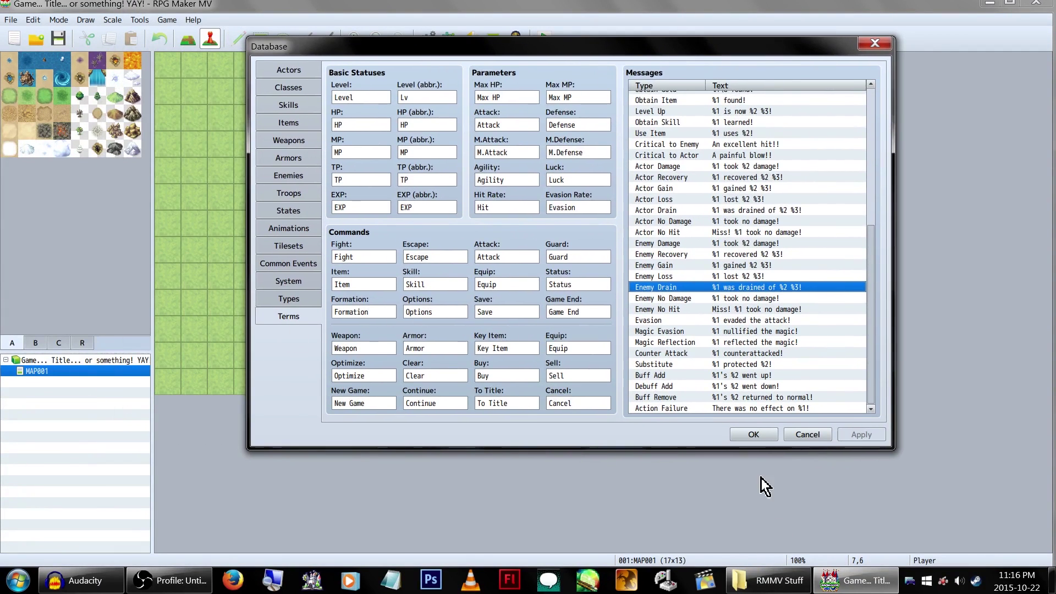
pyautogui.click(741, 437)
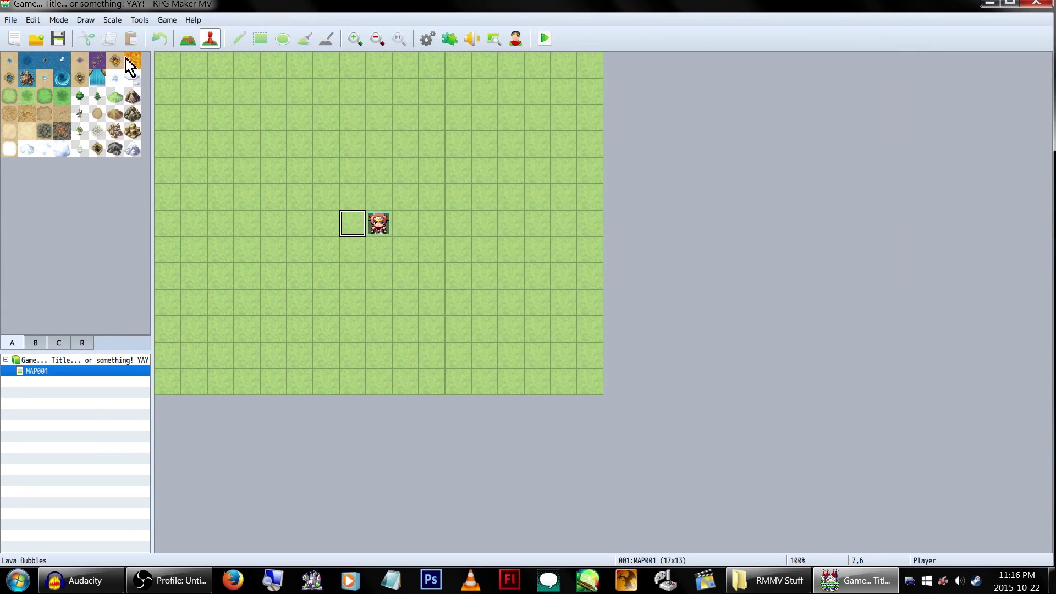
# Step: Save the project and open the Character Generator, nudging its window slightly right
pyautogui.click(58, 39)
pyautogui.click(517, 39)
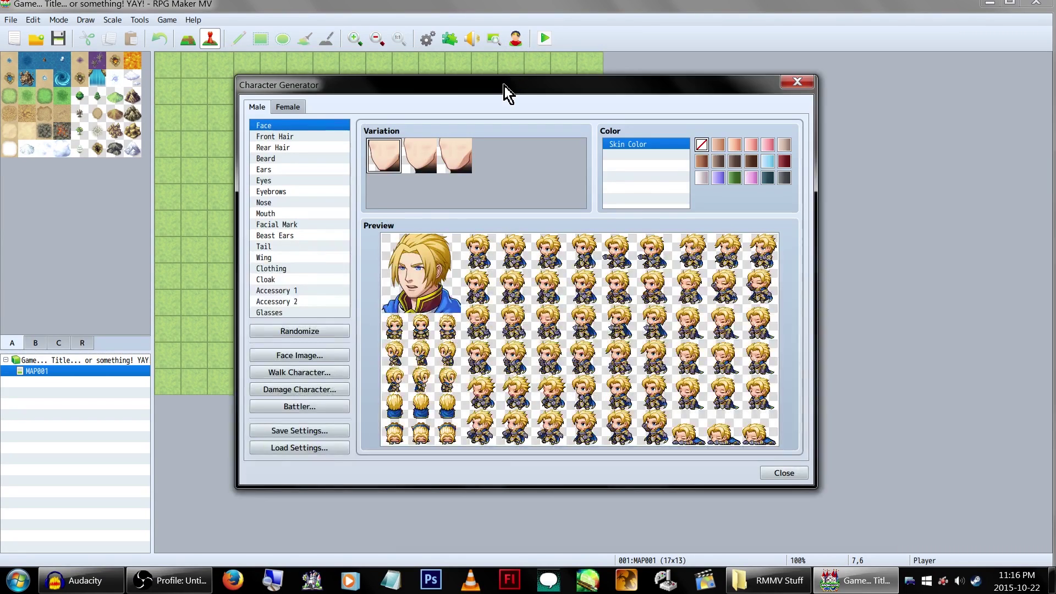
pyautogui.moveTo(504, 86)
pyautogui.mouseDown()
pyautogui.moveTo(546, 96)
pyautogui.moveTo(522, 91)
pyautogui.mouseUp()
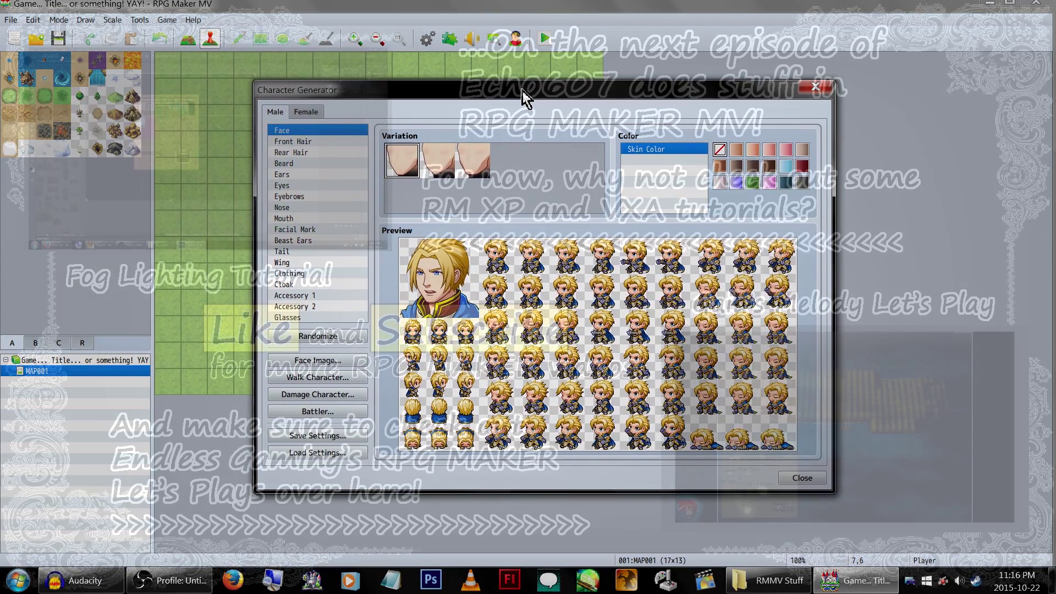